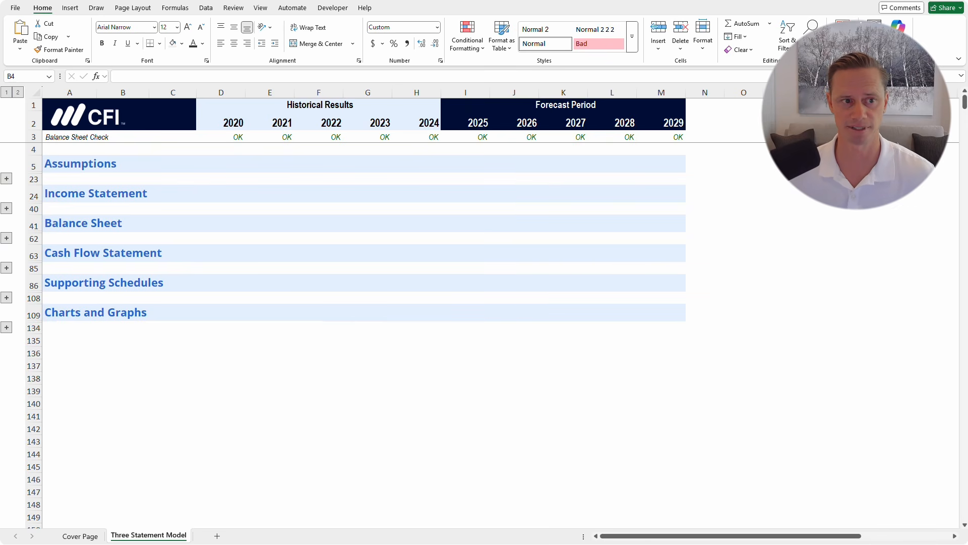
Expand all row groups to outline level 2 and review the 2025–2029 assumption values
left_click(122, 149)
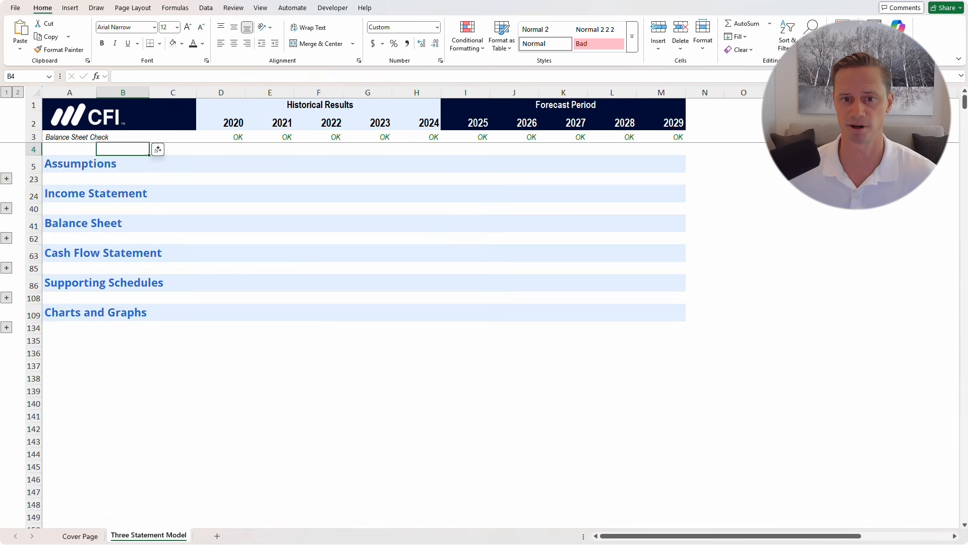
left_click(17, 93)
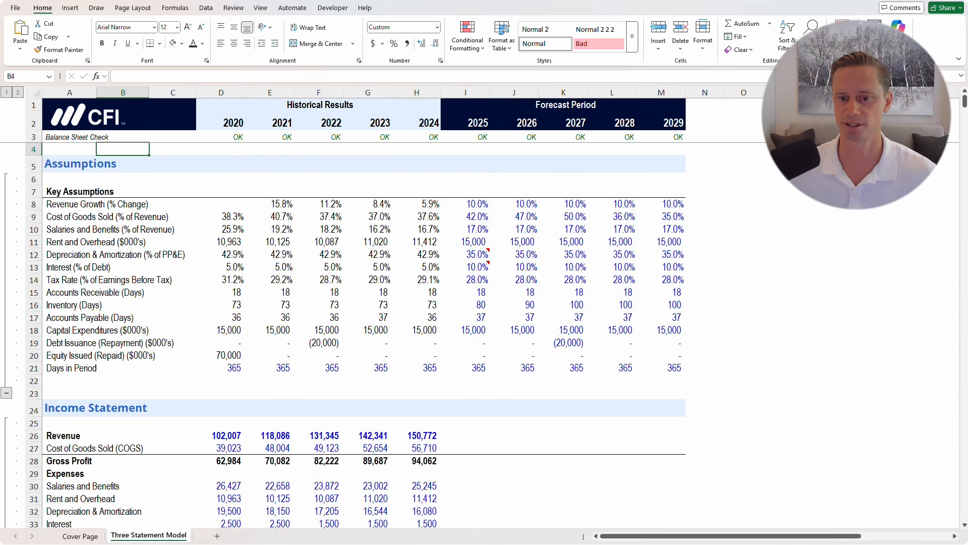
left_click_drag(466, 204, 662, 367)
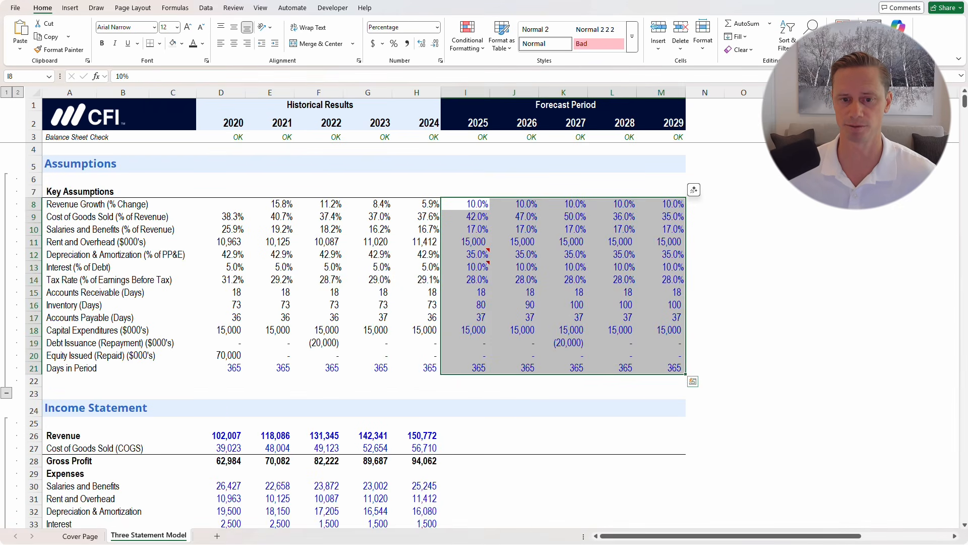
scroll(353, 333, "down", 7)
left_click_drag(465, 169, 661, 332)
scroll(661, 333, "down", 11)
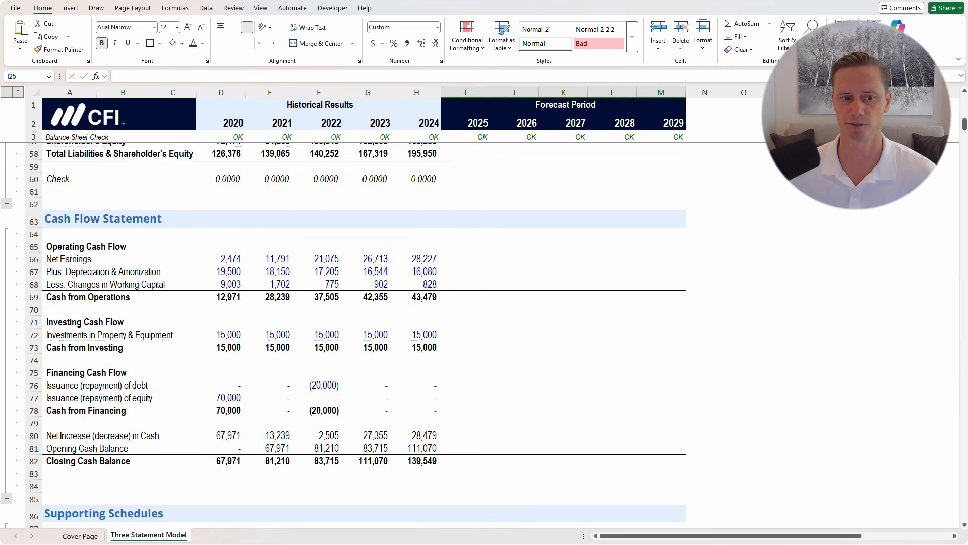
scroll(353, 333, "down", 14)
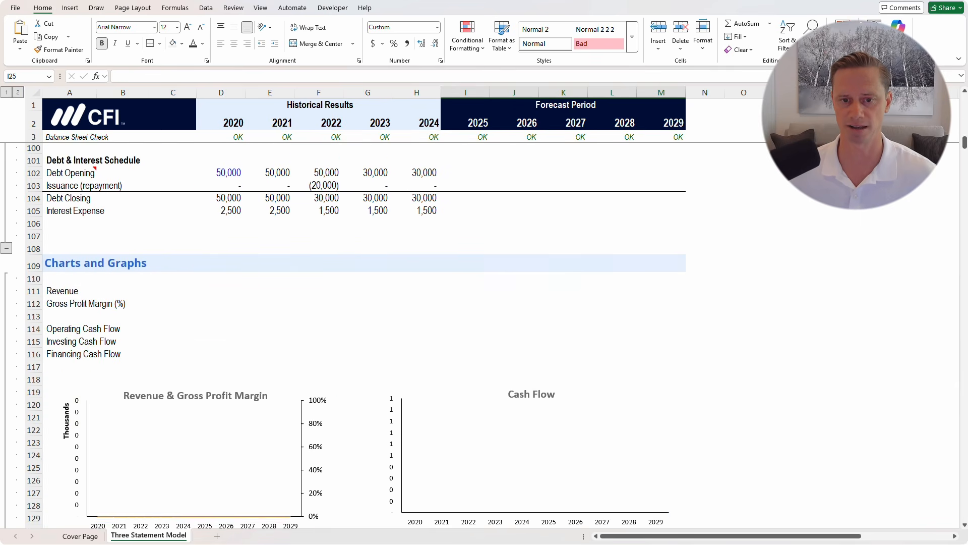
scroll(353, 333, "down", 3)
scroll(353, 333, "up", 20)
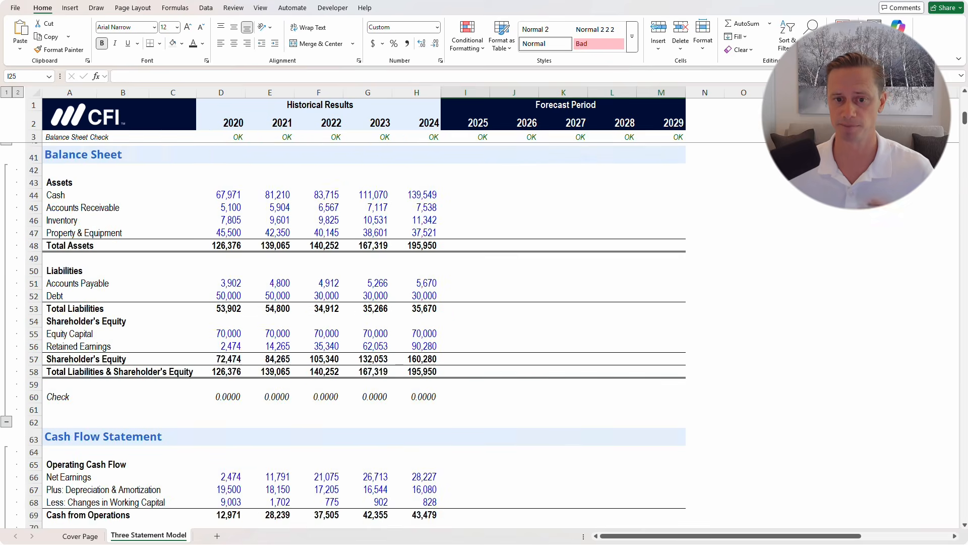
scroll(353, 333, "up", 10)
Review the historical income statement figures and locate the 2025 revenue cell
left_click(563, 364)
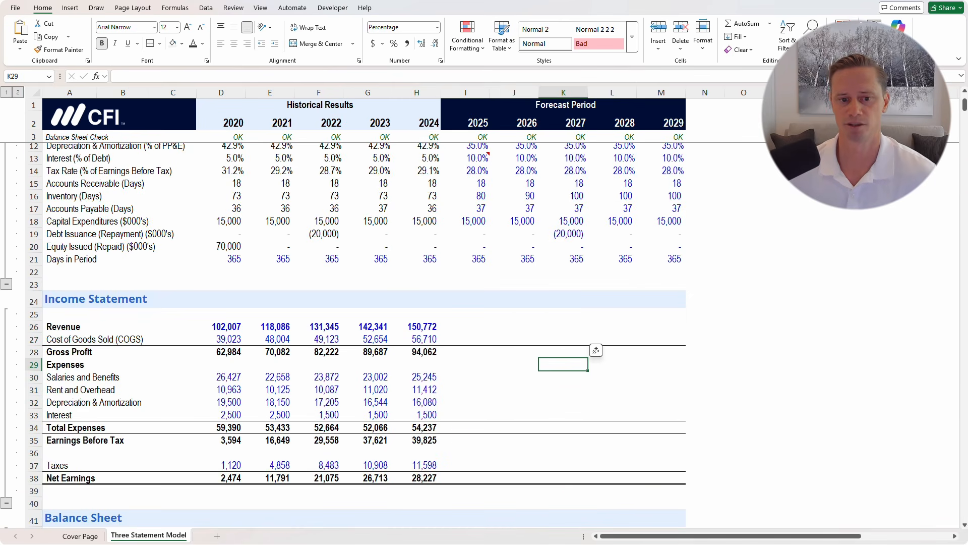
left_click_drag(221, 326, 417, 478)
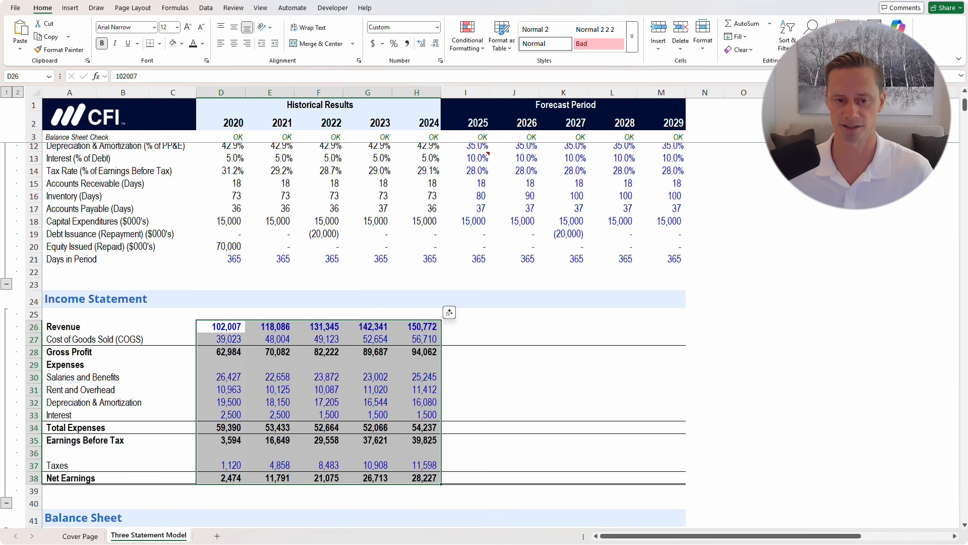
scroll(343, 335, "down", 4)
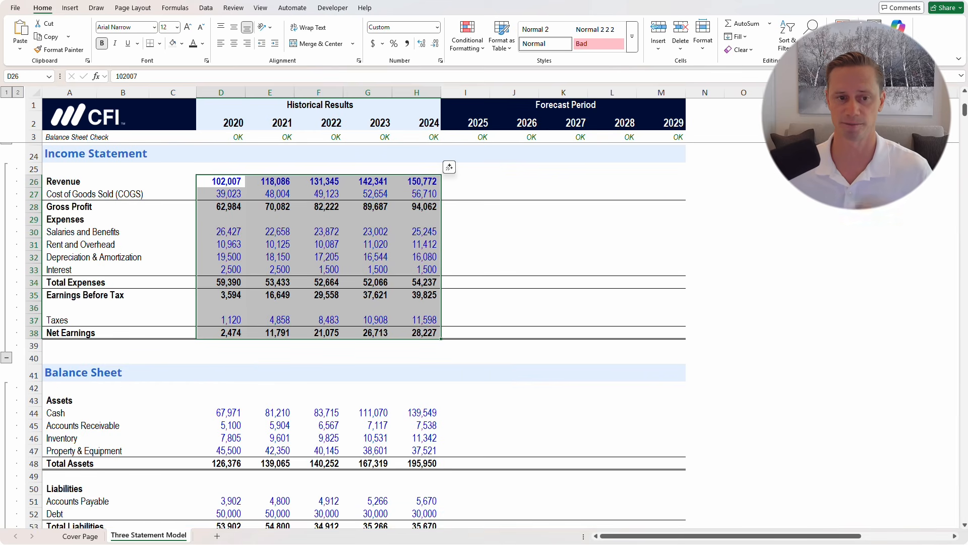
left_click(270, 358)
left_click_drag(222, 168, 417, 333)
scroll(353, 333, "up", 6)
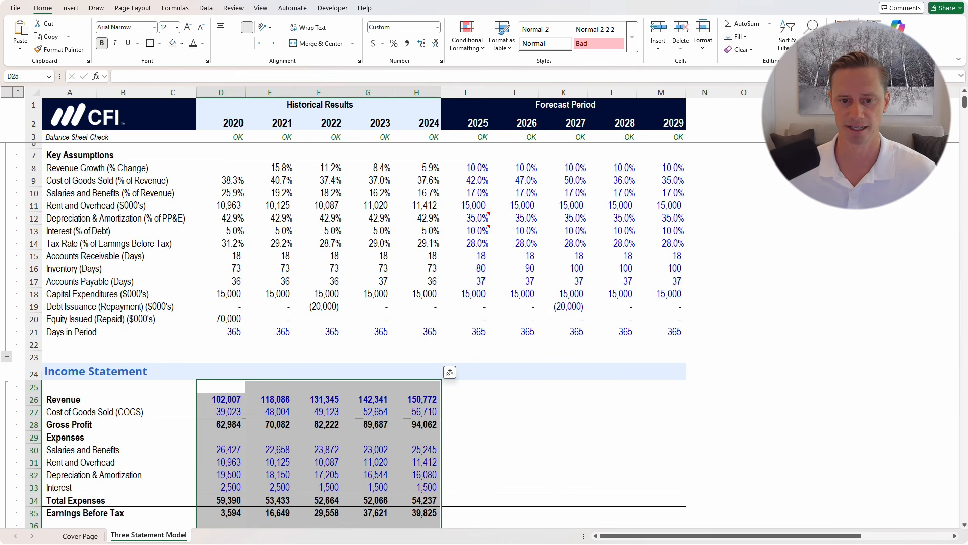
left_click(465, 399)
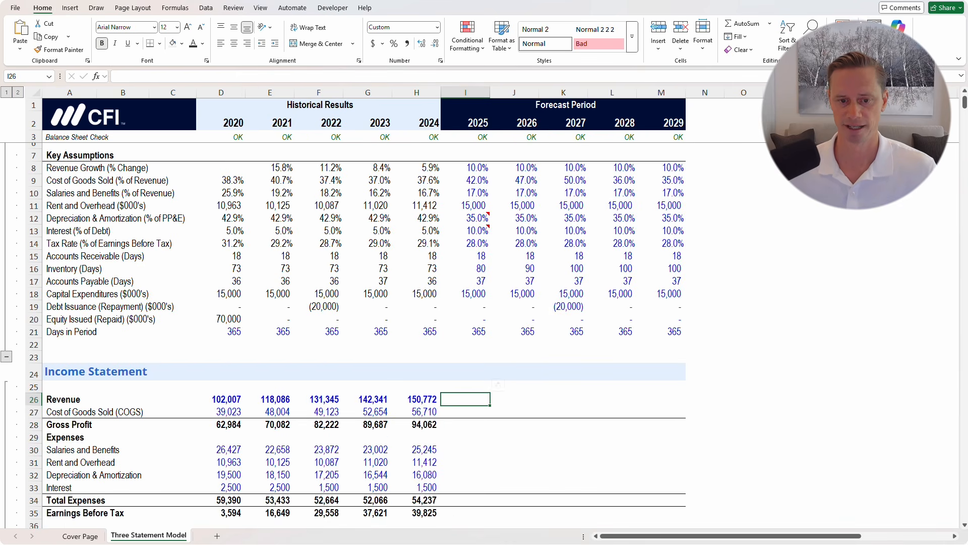
scroll(353, 333, "up", 1)
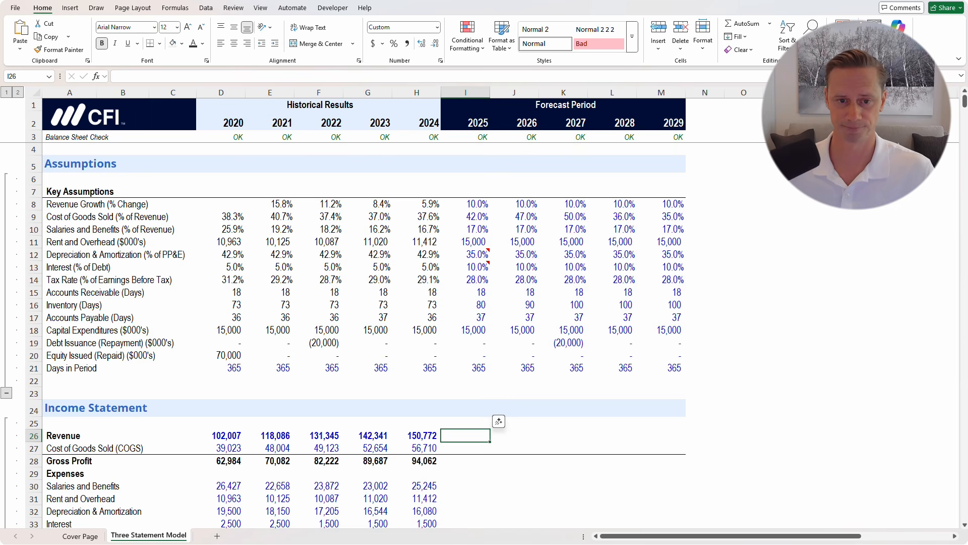
Inspect the 2021–2024 revenue growth formulas and the 2024 depreciation ratio formula
left_click(416, 204)
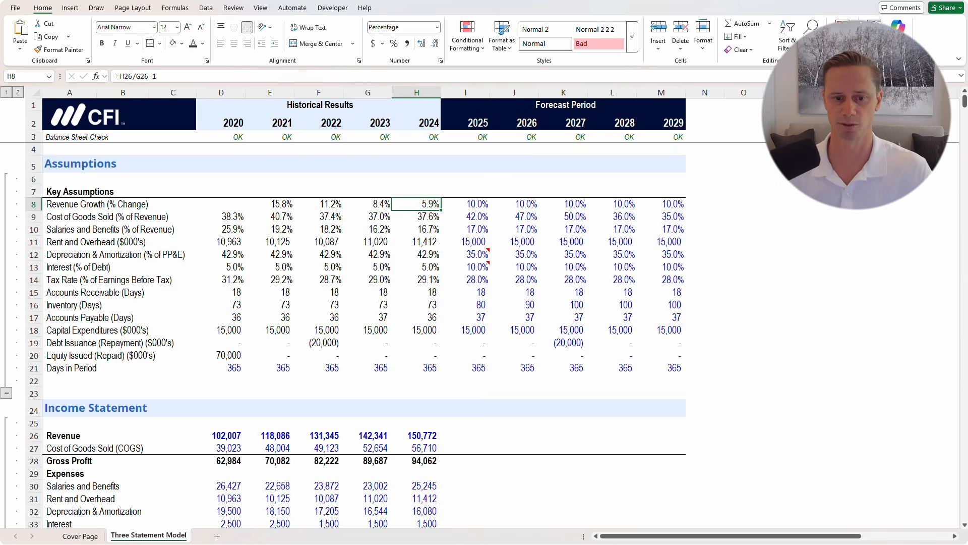
key("F2")
key("Escape")
key("Left")
key("F2")
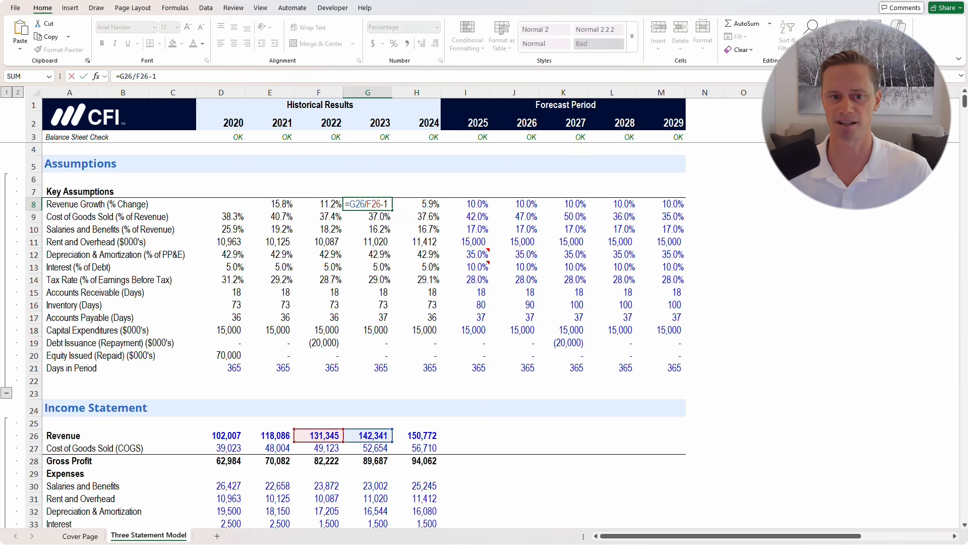
key("Escape")
key("Left")
key("F2")
key("Escape")
key("Left")
key("F2")
key("Escape")
key("Right")
key("F2")
key("Escape")
key("Right")
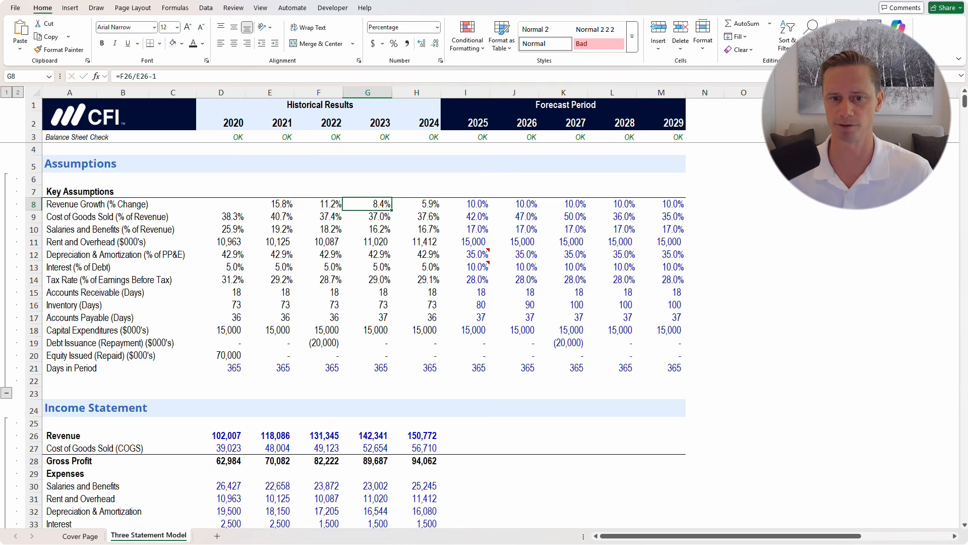
key("F2")
key("Escape")
key("Right")
key("Down")
key("Down")
key("Down")
key("Down")
key("Down")
key("Down")
key("Right")
key("Down")
key("Down")
key("Down")
key("Down")
key("Down")
key("Down")
key("Down")
key("Down")
key("Down")
key("Down")
key("Down")
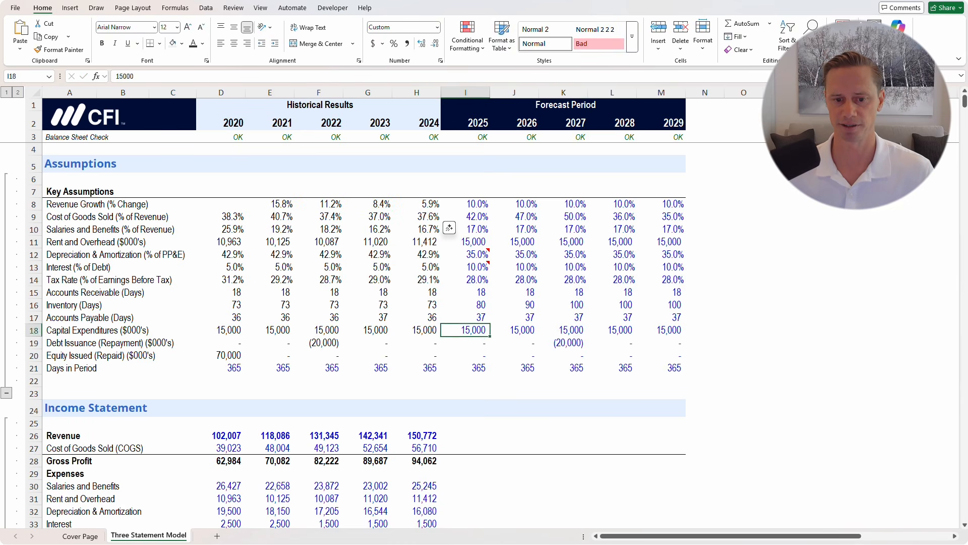
key("Down")
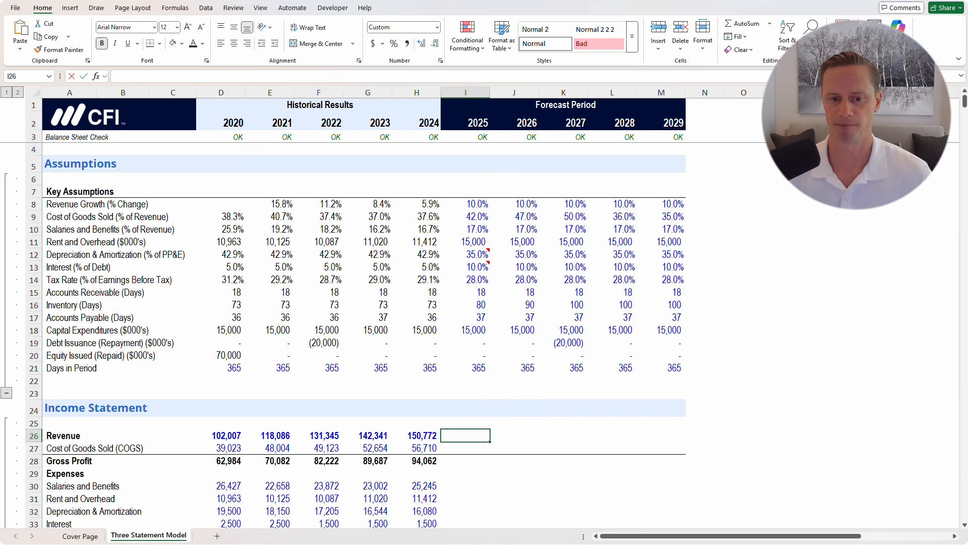
Enter the 2025 revenue formula =H26*(1+I8) in I26
type("=")
key("Left")
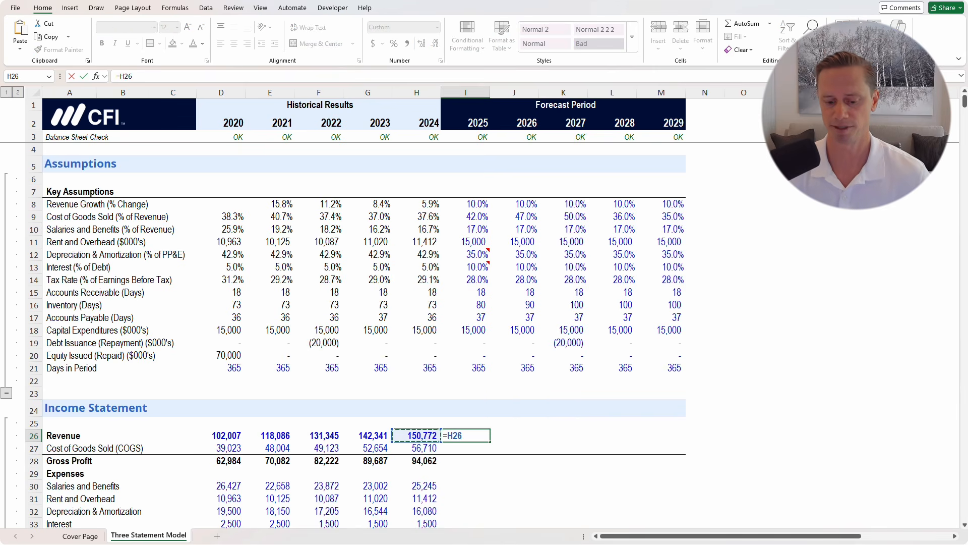
type("*(")
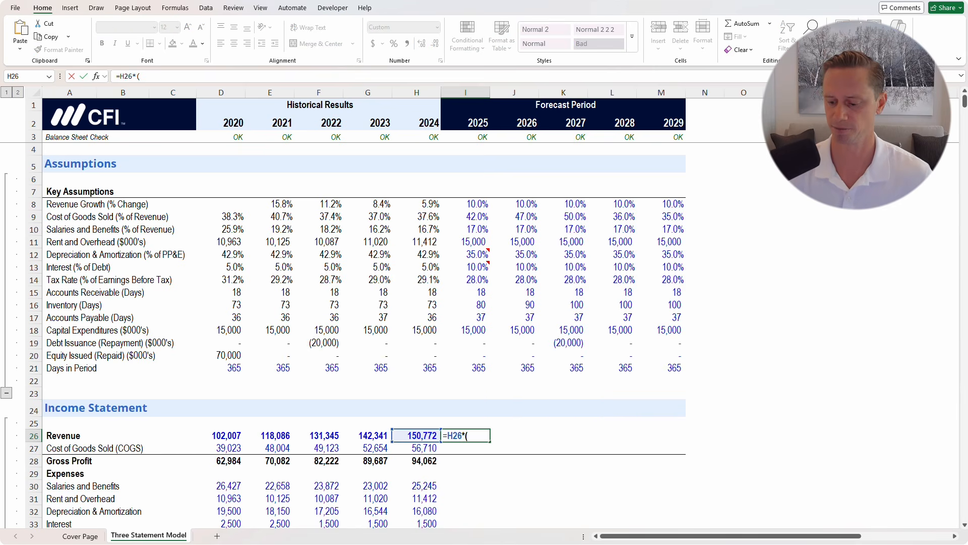
type("1+")
key("Up")
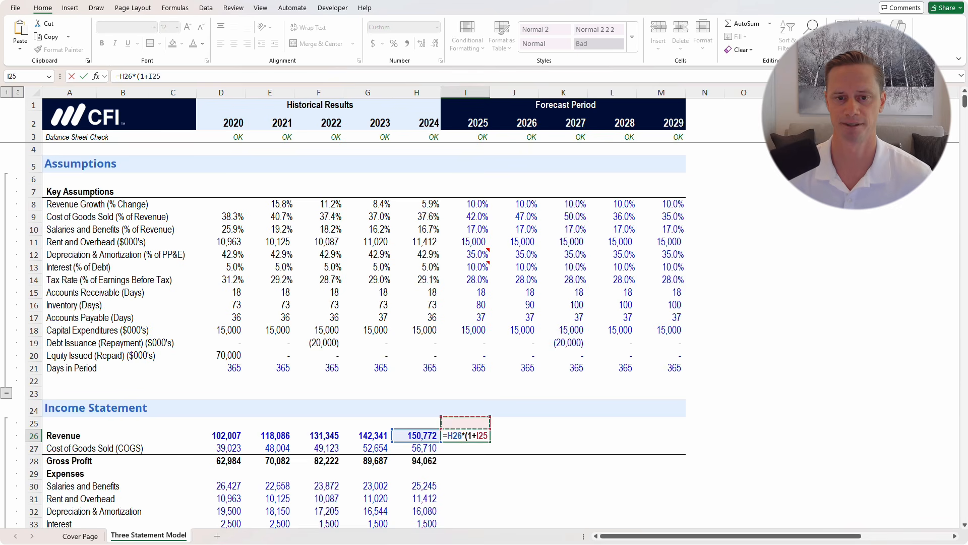
key("ctrl+Up")
key("ctrl+Up")
key("ctrl+Up")
key("ctrl+Down")
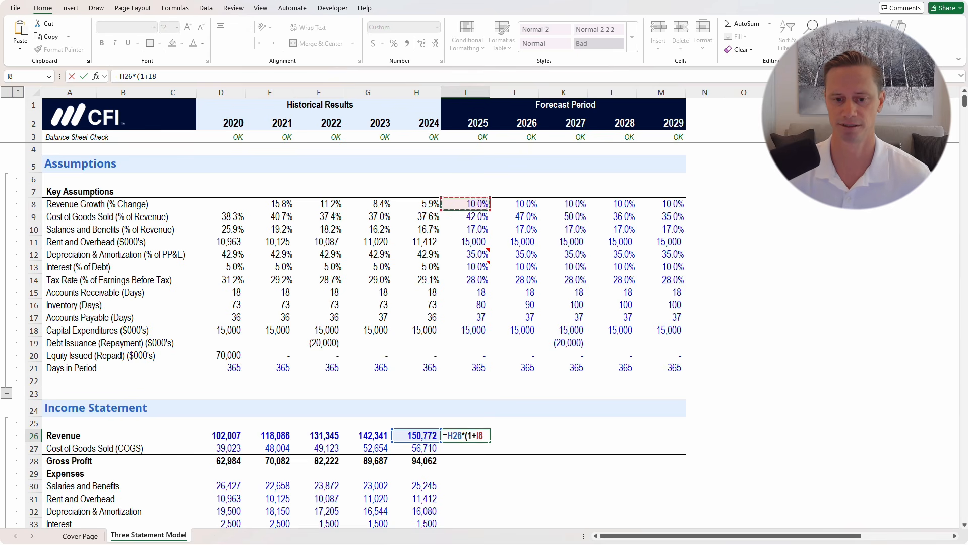
key("ctrl+Return")
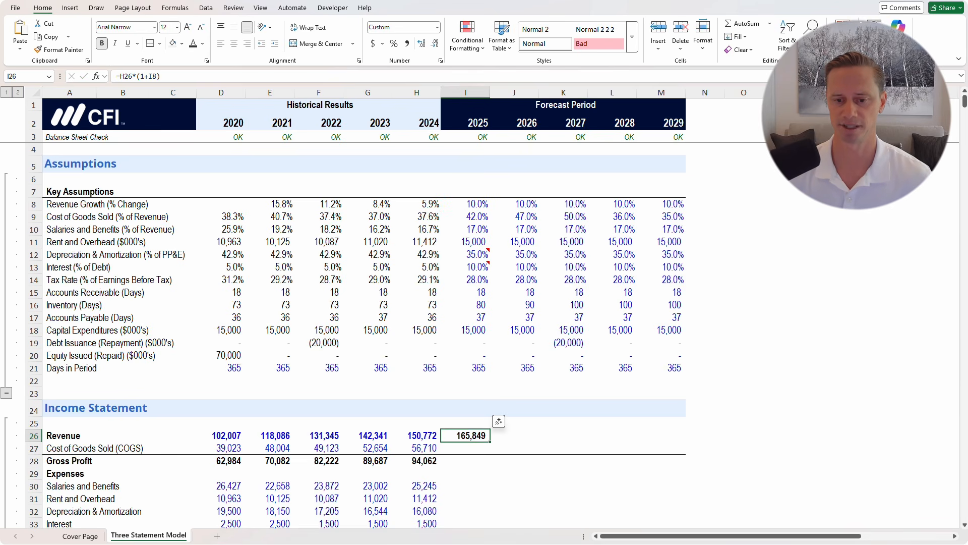
Fill the revenue formula across I26:M26 so 2029 revenue reaches 242,820
key("shift+Right")
key("shift+Right")
key("shift+Right")
key("shift+Right")
key("ctrl+r")
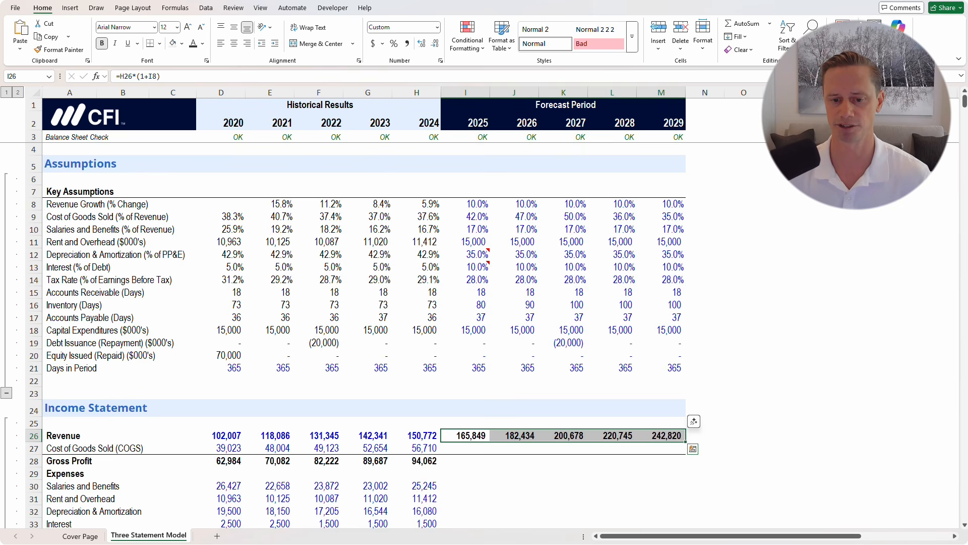
key("Left")
key("Right")
key("shift+Right")
key("shift+Right")
key("shift+Right")
key("shift+Right")
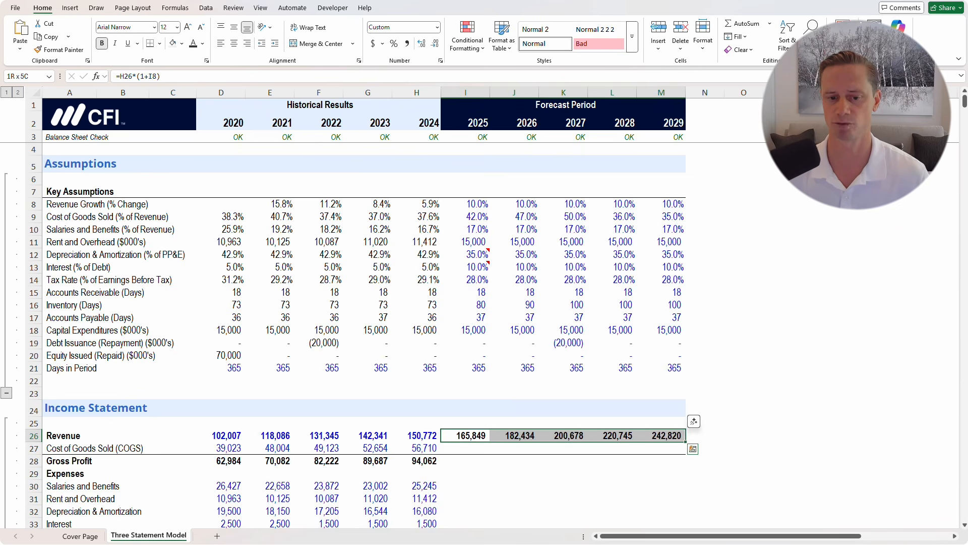
key("Down")
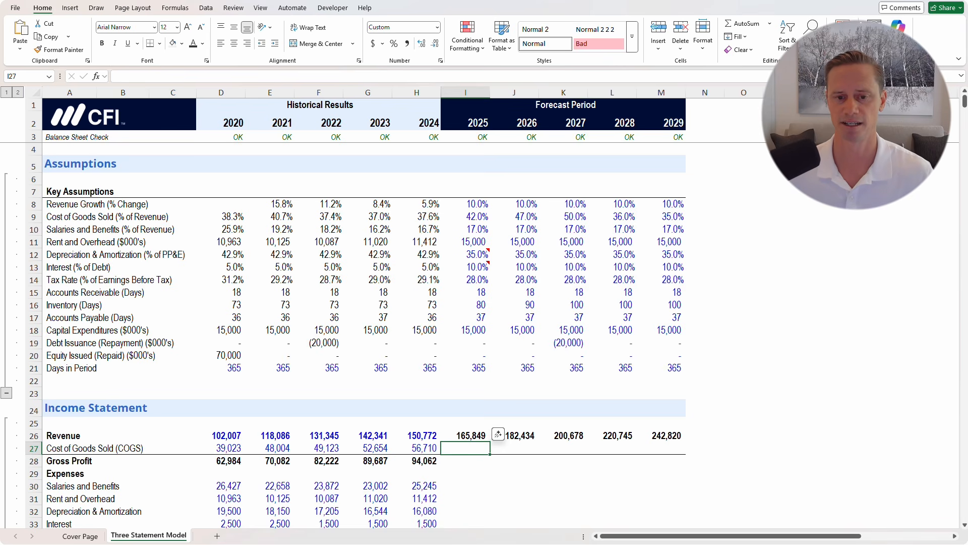
Review the historical cost of goods sold ratios and the 2025–2029 COGS % assumptions
scroll(597, 423, "down", 1)
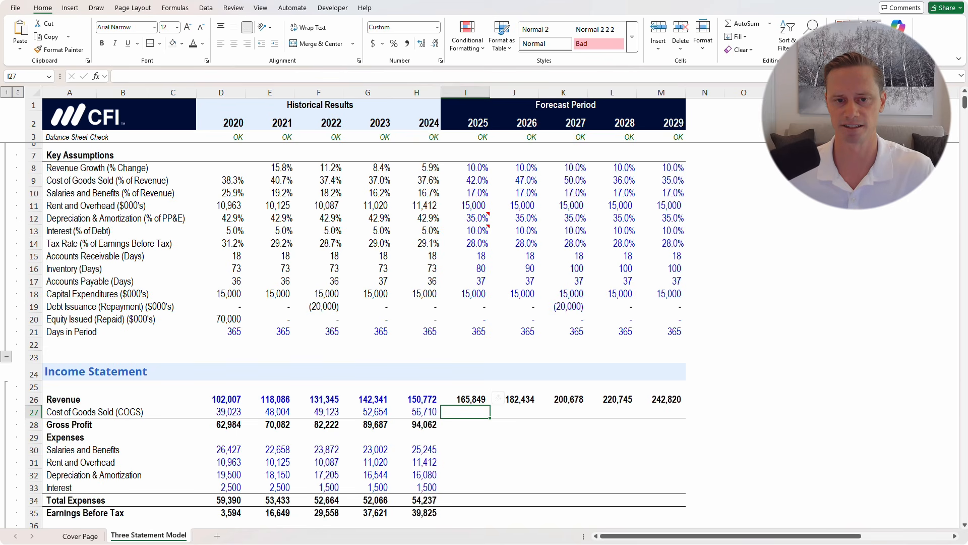
left_click(416, 180)
key("F2")
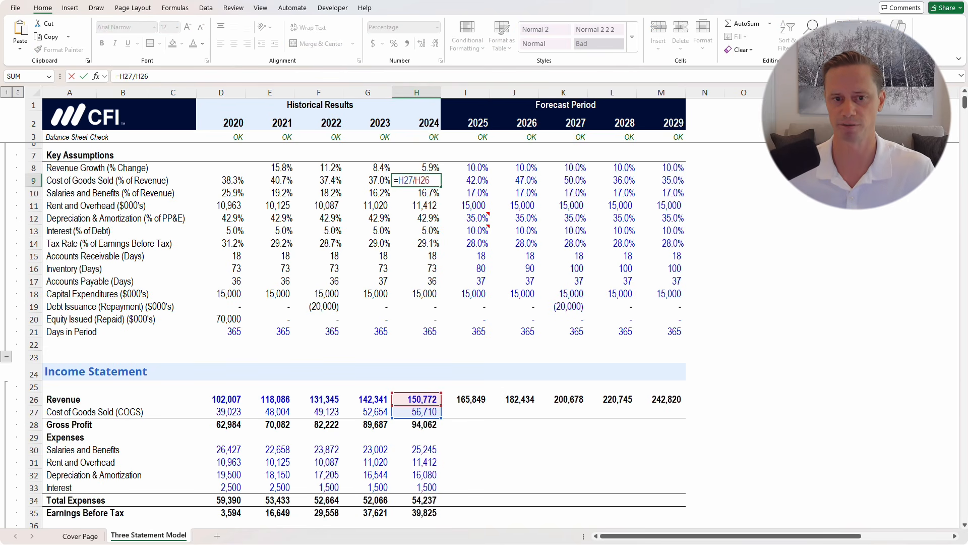
key("ctrl+Return")
key("Left")
key("Left")
key("Left")
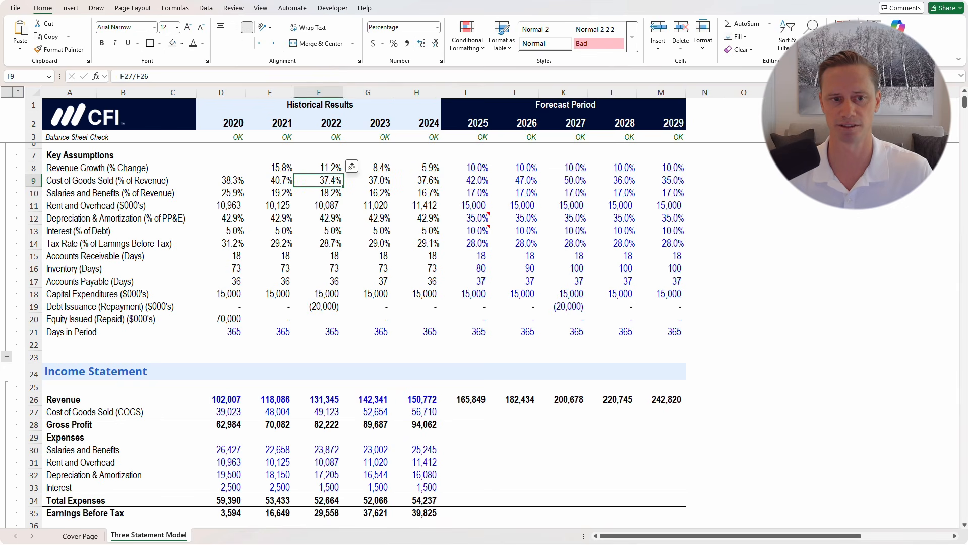
key("Left")
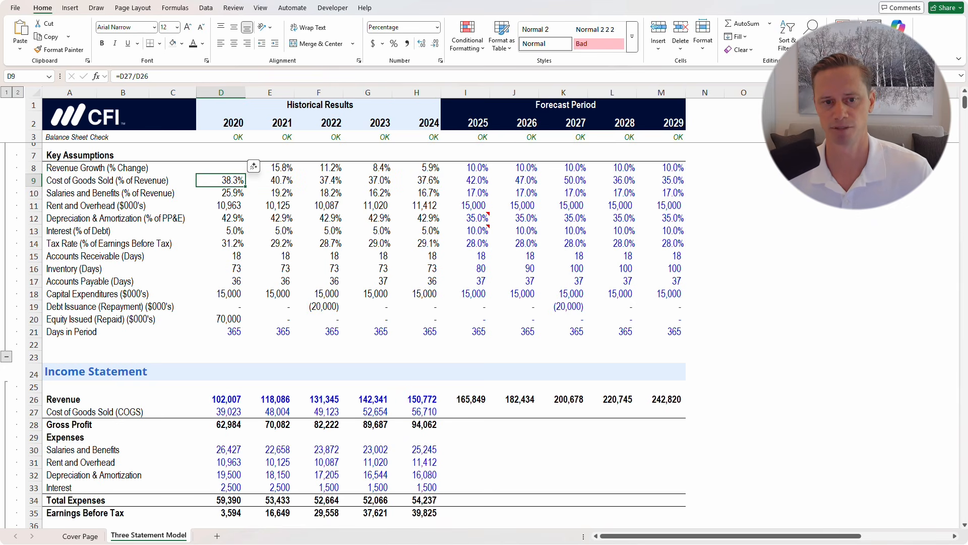
key("Right")
key("Right")
key("Right")
key("Right")
key("Right")
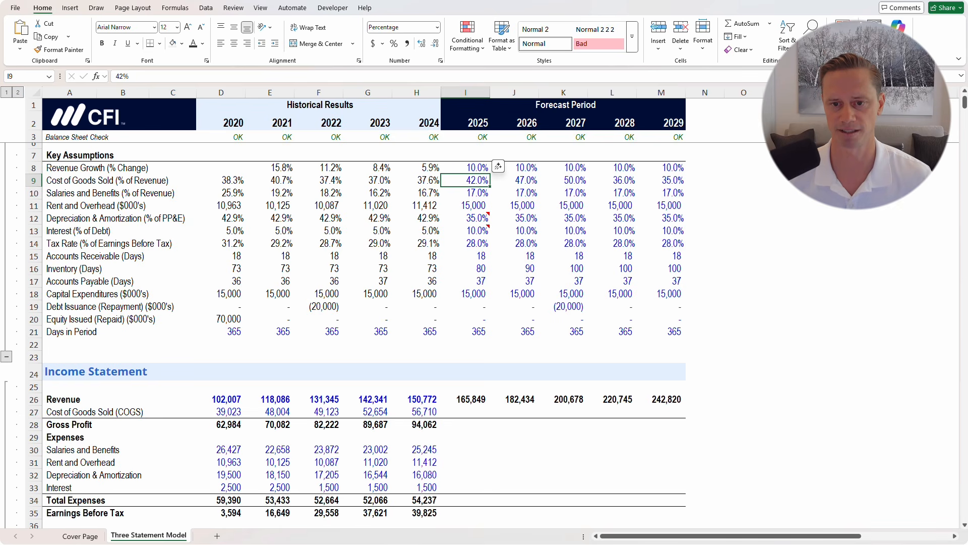
key("shift+Right")
key("shift+Right")
key("shift+Right")
key("shift+Right")
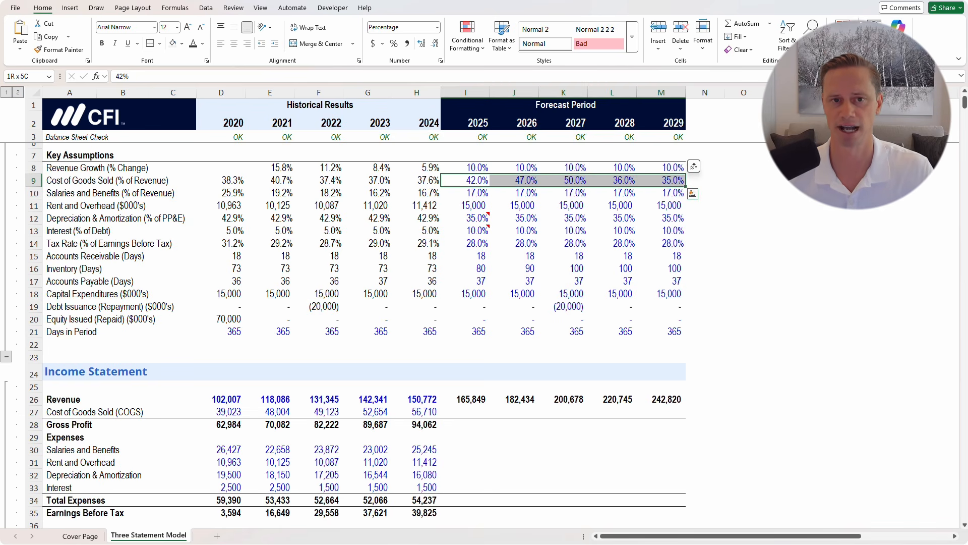
Start the 2025 COGS formula in I27 by typing =-
key("Down")
key("Down")
key("Down")
key("Down")
key("Down")
key("Down")
key("Down")
key("Down")
key("Down")
key("Down")
key("Down")
key("Down")
key("Down")
key("Down")
key("Down")
key("Down")
key("Down")
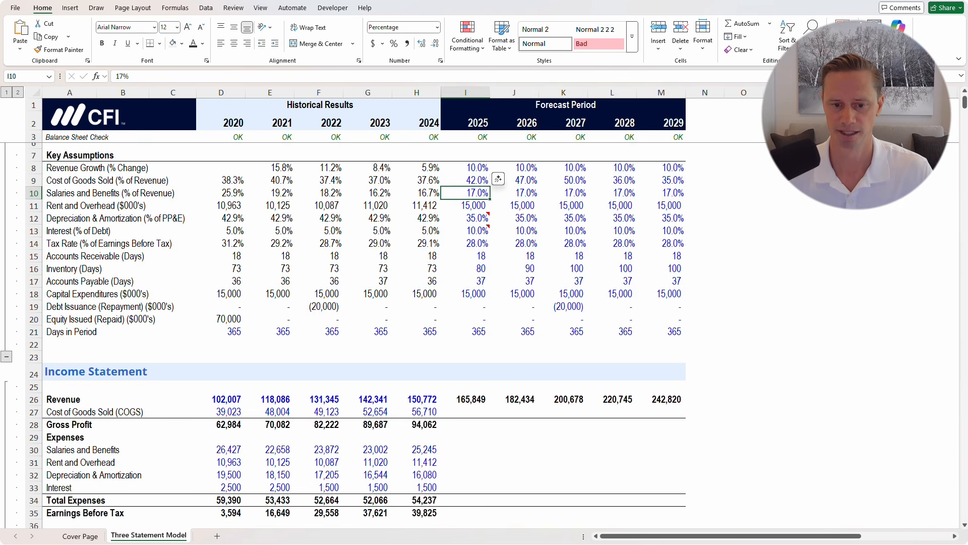
key("Down")
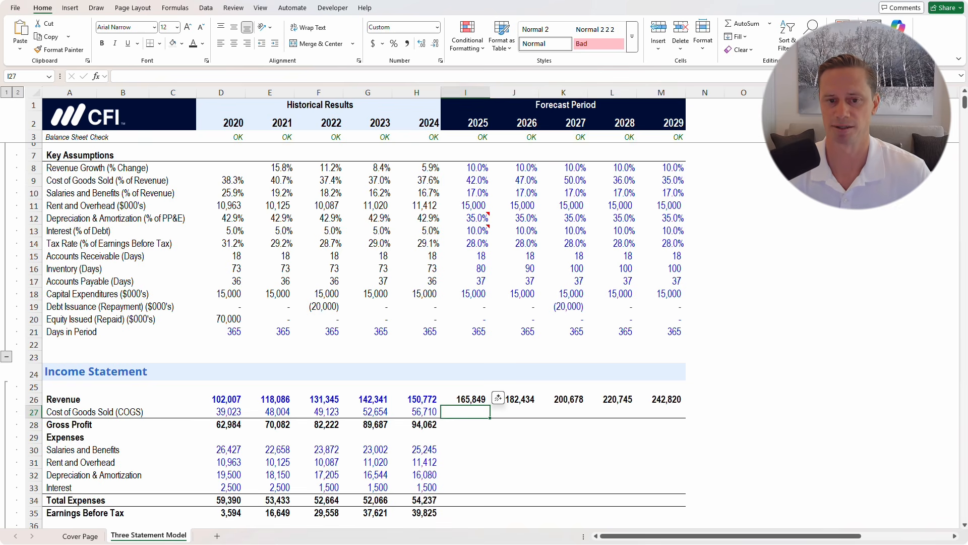
type("=-")
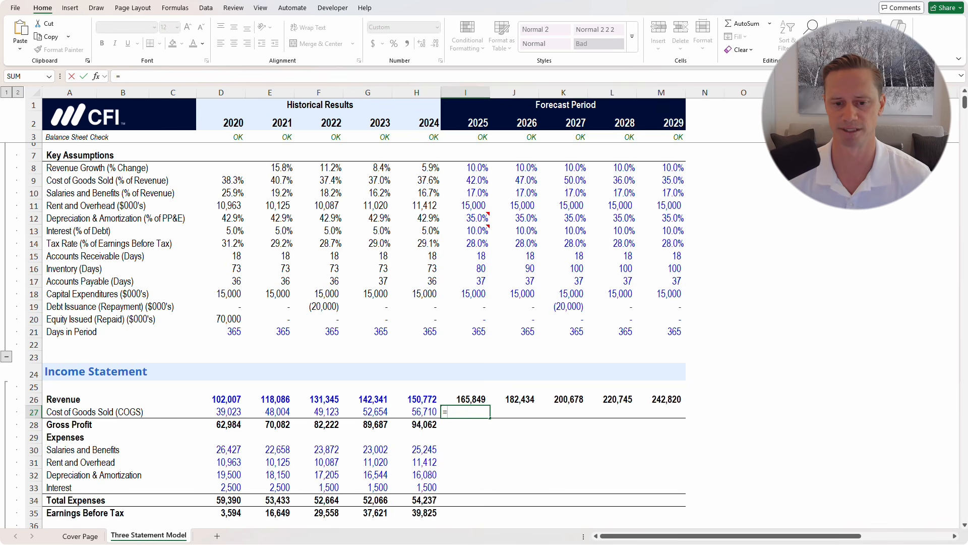
Complete the 2025 COGS formula as revenue times the COGS % assumption (=I26*I9)
key("Up")
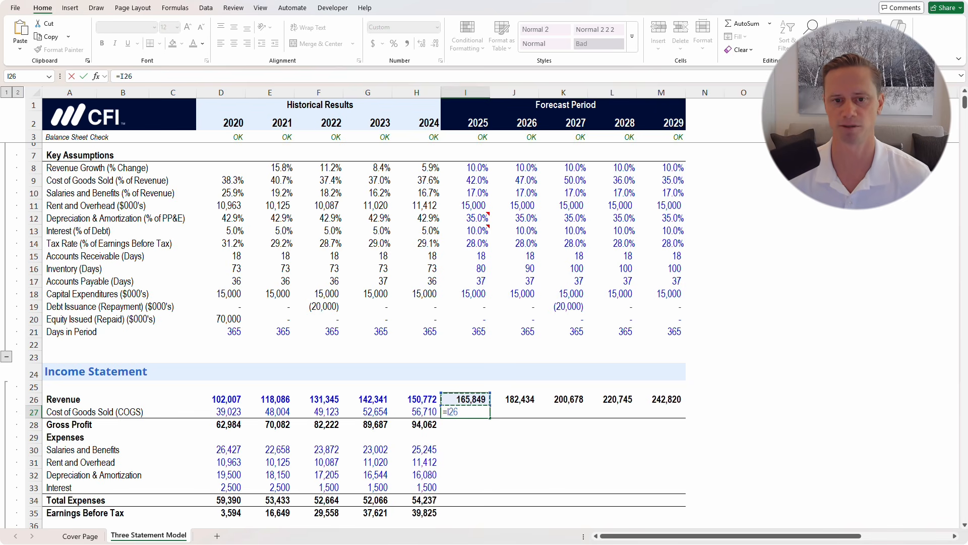
type("*")
key("Up")
key("Up")
key("Up")
key("Up")
key("Up")
key("Up")
key("Up")
key("Up")
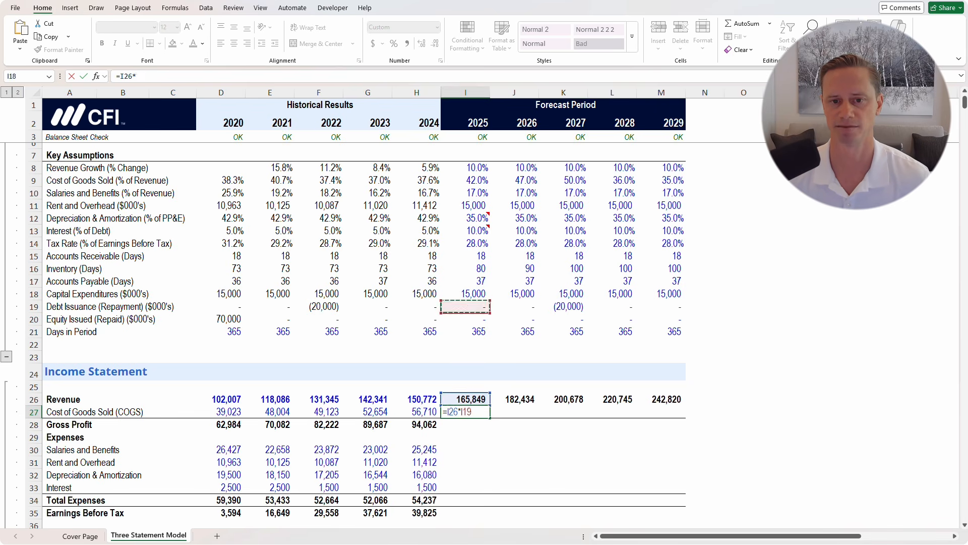
key("Up")
key("Up")
key("Up")
key("Up")
key("Up")
key("Up")
key("Up")
key("Up")
key("Up")
key("Up")
key("ctrl+Return")
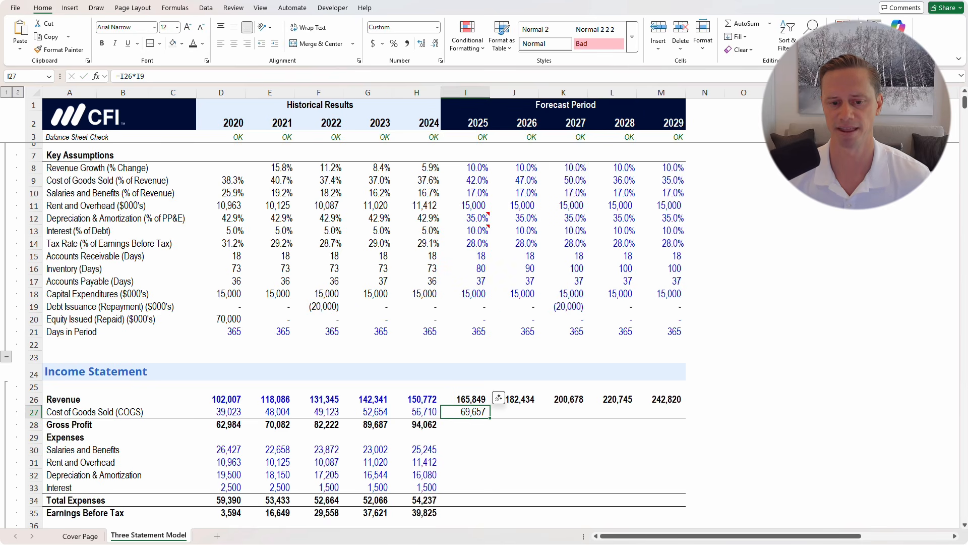
Enter Gross Profit formulas for 2024 (=H26-H27) and 2025 (revenue minus COGS)
key("Down")
key("Left")
type("=H26-H27")
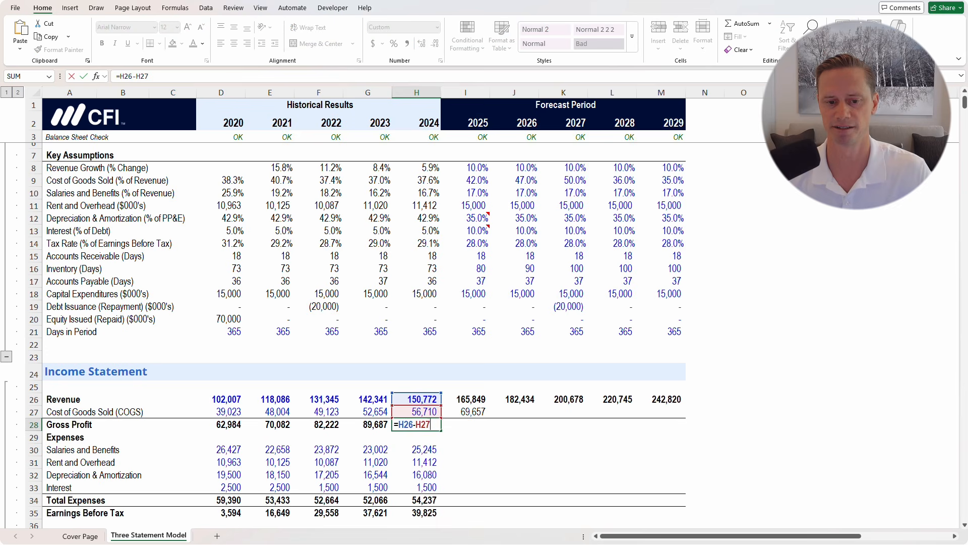
key("Tab")
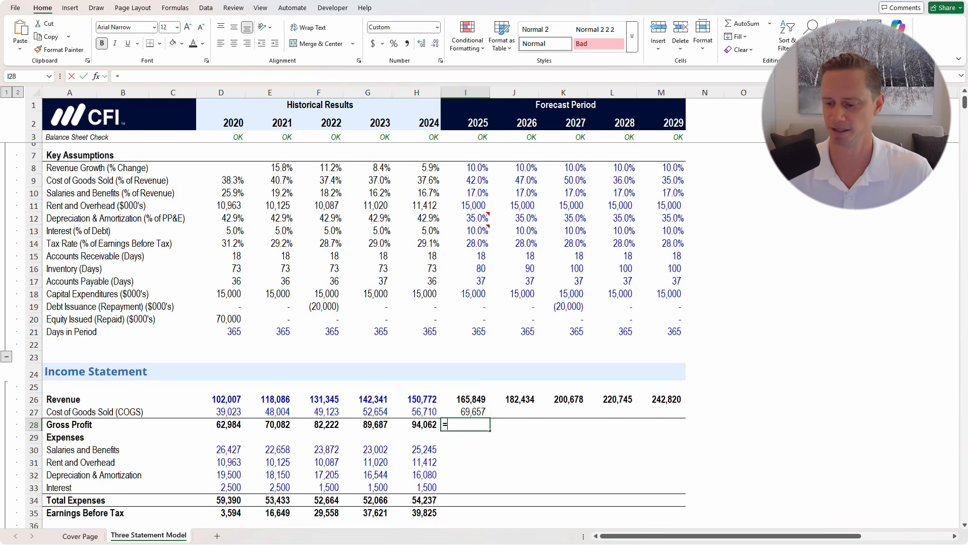
type("=")
key("Up")
key("Up")
type("-")
key("Up")
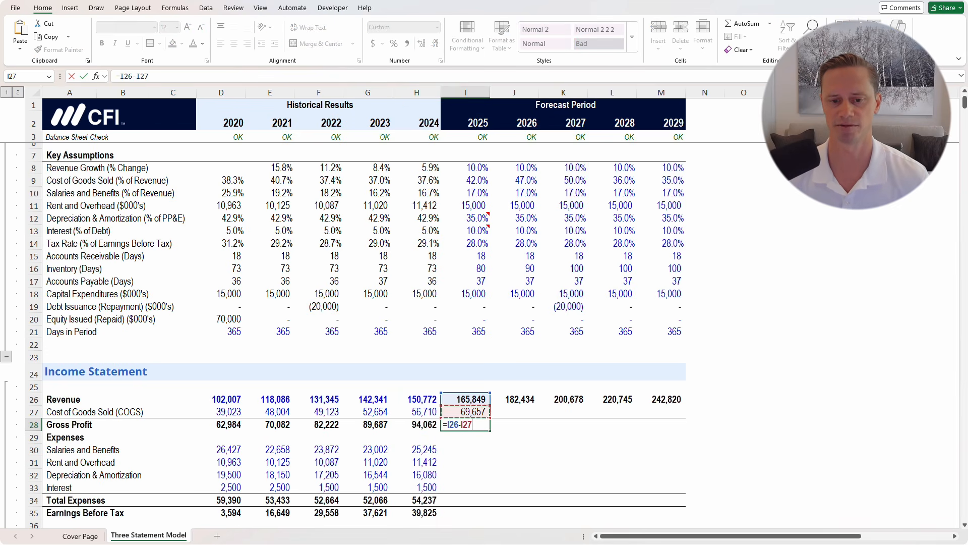
key("ctrl+Return")
Fill the COGS and Gross Profit formulas across I27:M28 through 2029
key("Up")
key("shift+Down")
key("shift+Right")
key("shift+Right")
key("shift+Right")
key("shift+Right")
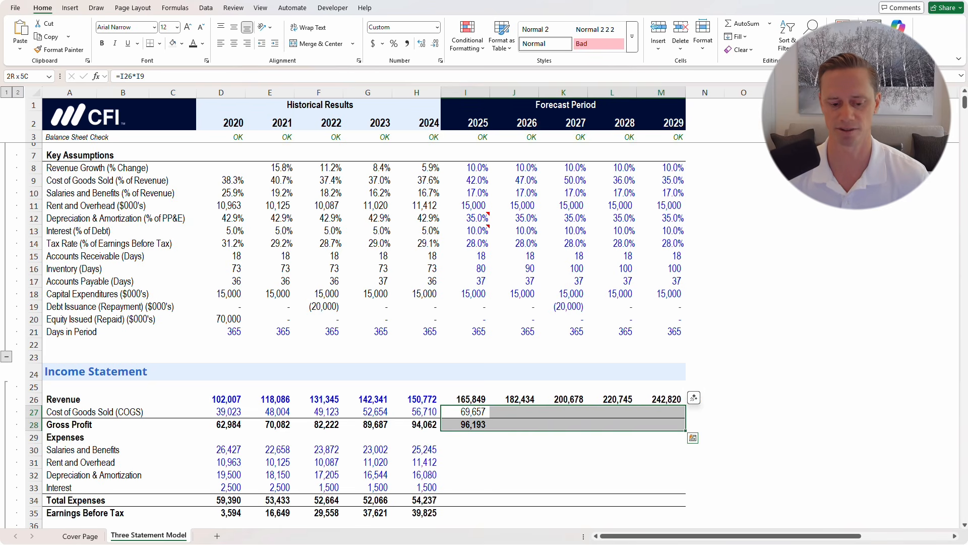
key("ctrl+r")
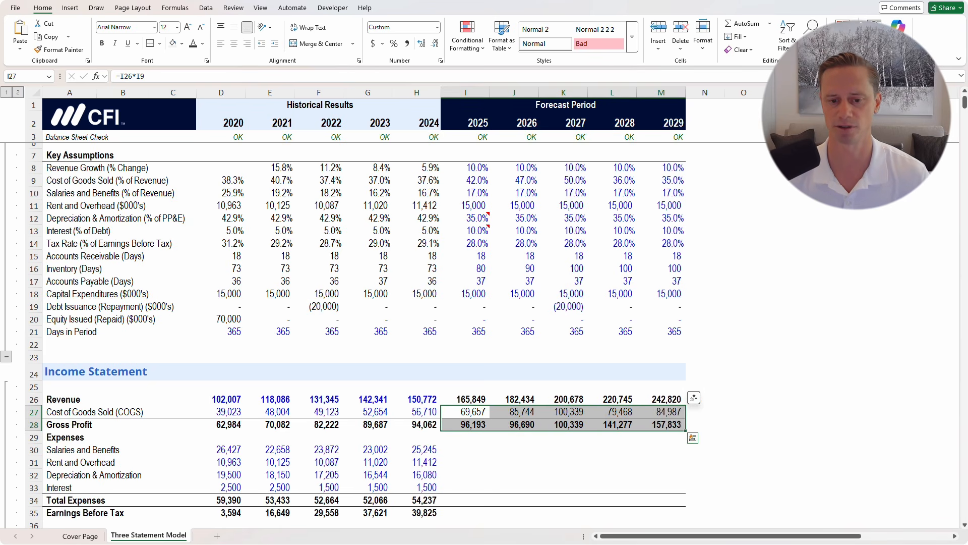
Check the 2025 revenue, COGS and Gross Profit formulas
key("Down")
key("Down")
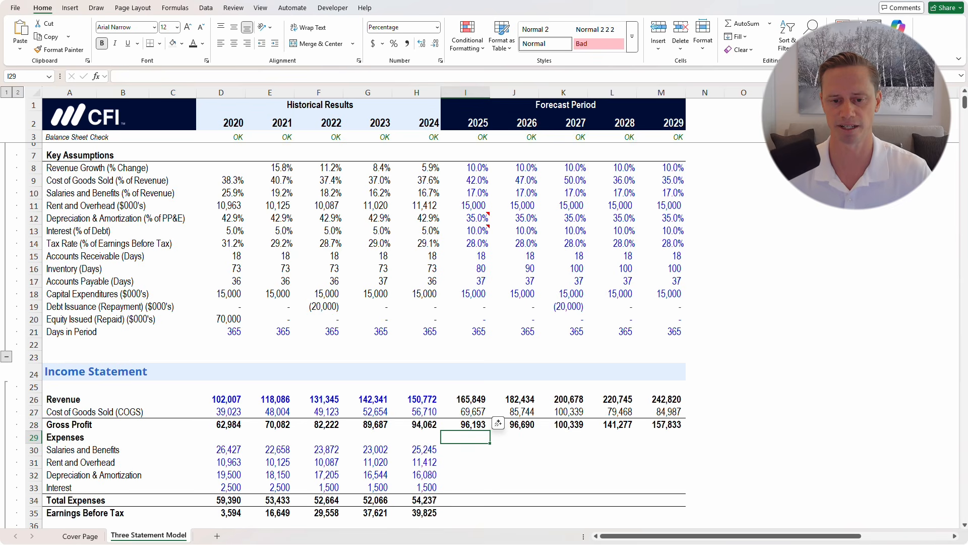
key("Up")
key("Up")
key("F2")
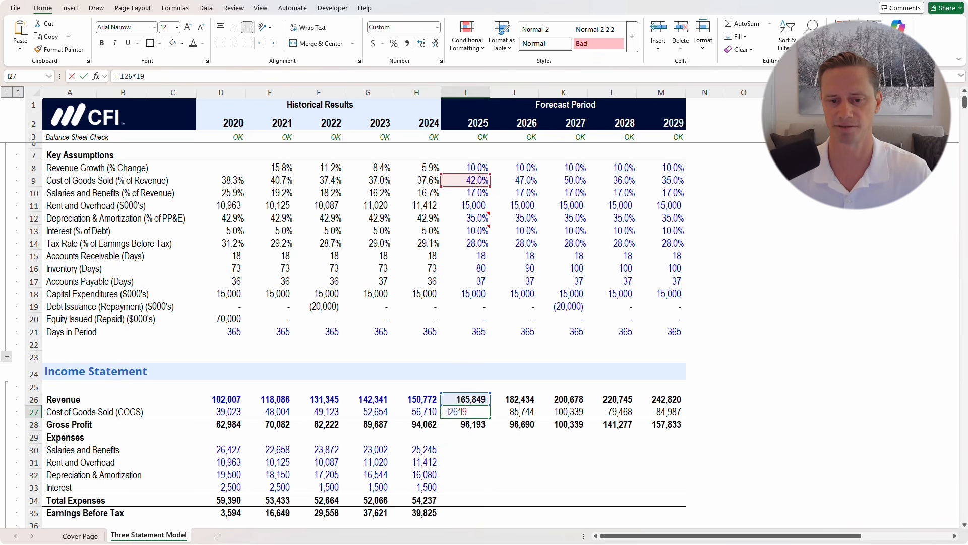
key("Escape")
key("Up")
key("F2")
key("Escape")
key("Down")
key("F2")
key("Escape")
key("Down")
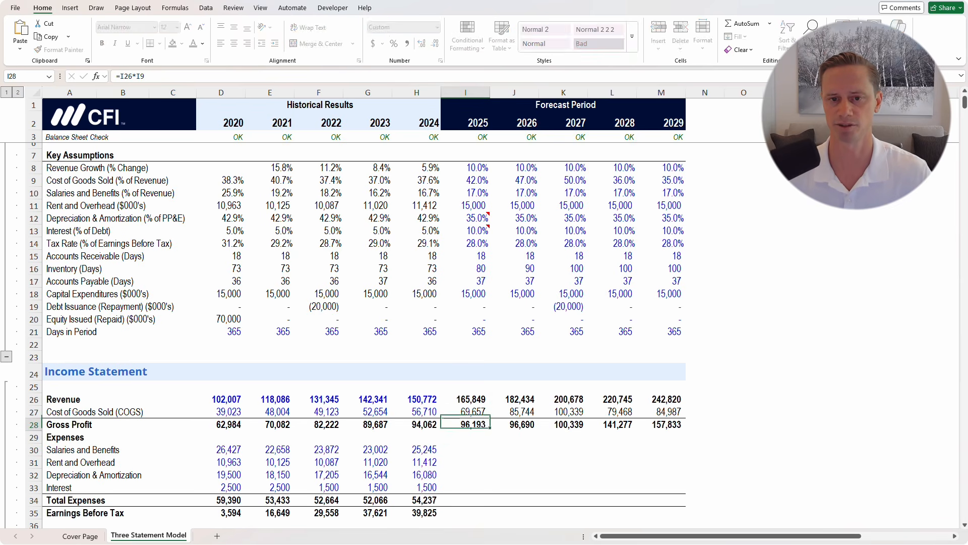
key("F2")
key("Escape")
key("Right")
key("Down")
key("Down")
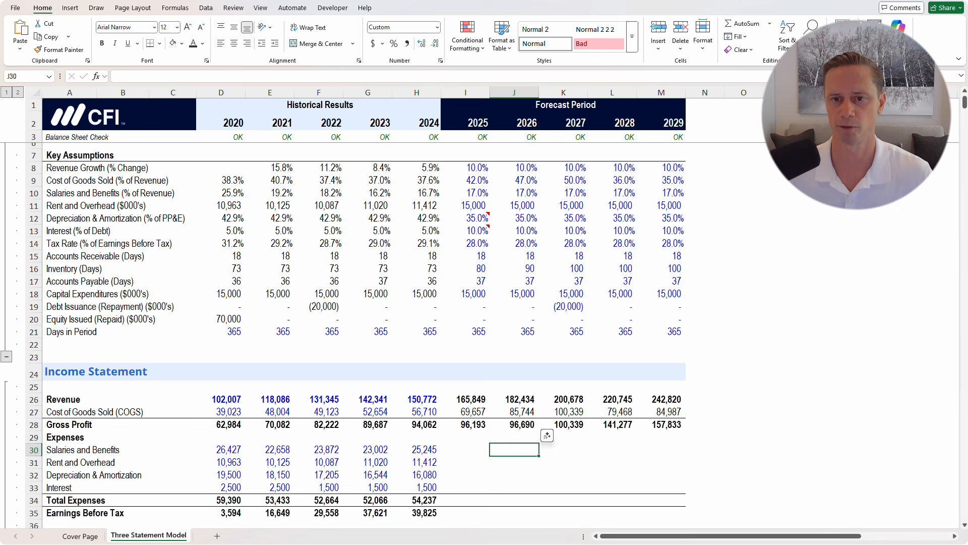
Review the forecast and historical year headers, then select the 2025 Salaries and Benefits cell
left_click_drag(474, 123, 675, 122)
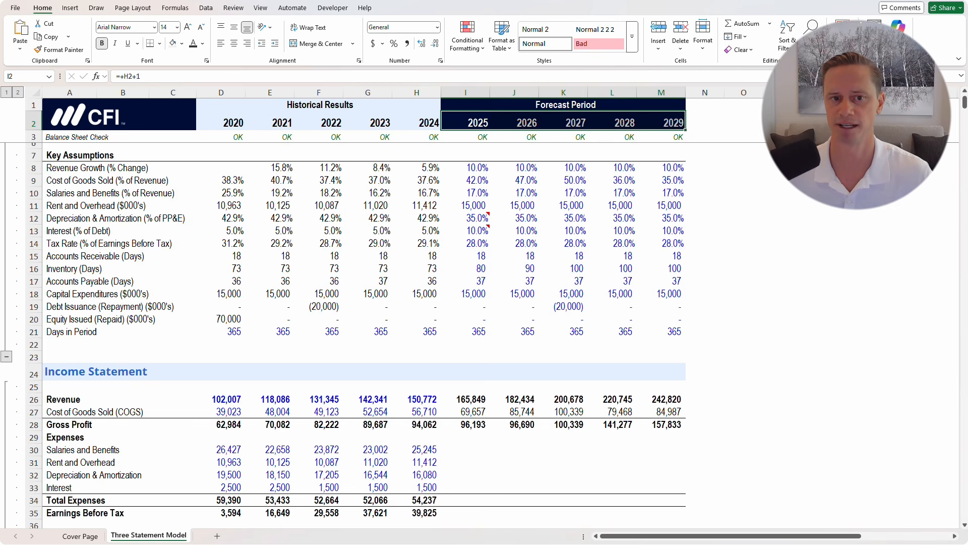
key("Left")
key("shift+Left")
key("shift+Left")
key("shift+Left")
key("shift+Left")
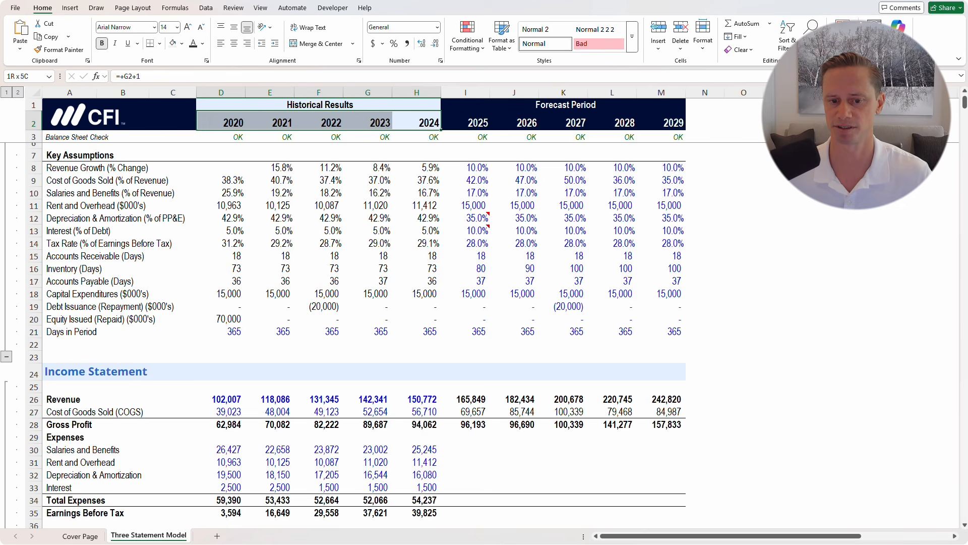
left_click(466, 450)
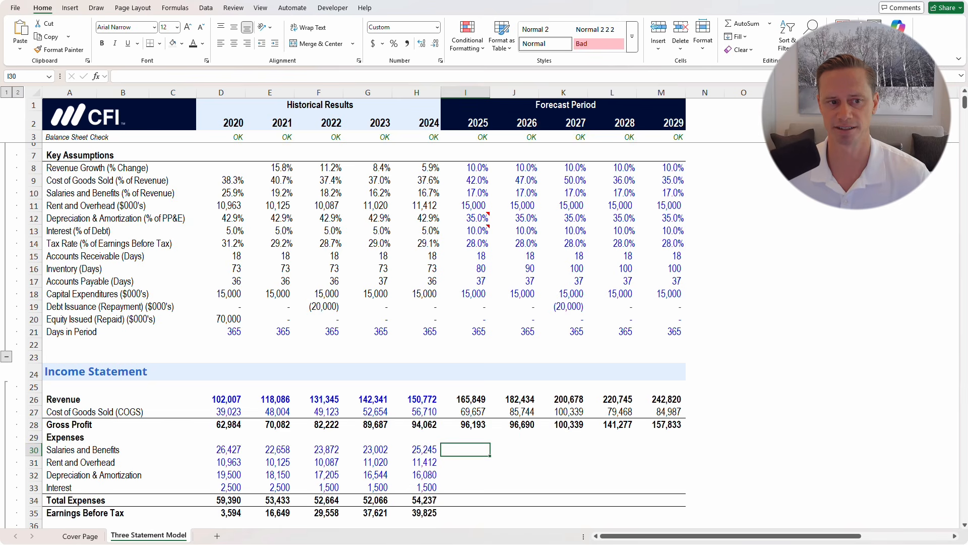
Locate the Salaries and Benefits assumption row, then return to cell I30
left_click_drag(70, 168, 70, 244)
left_click(70, 193)
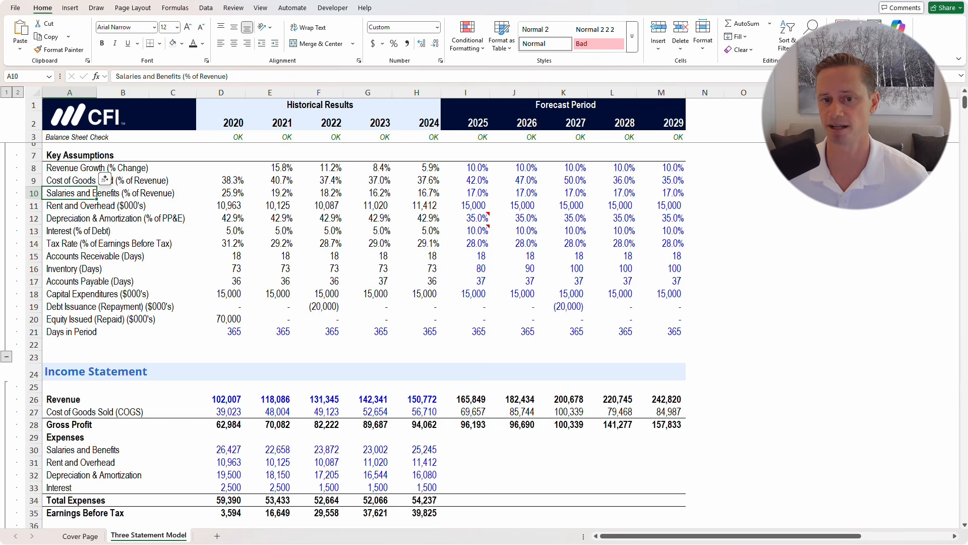
key("shift+space")
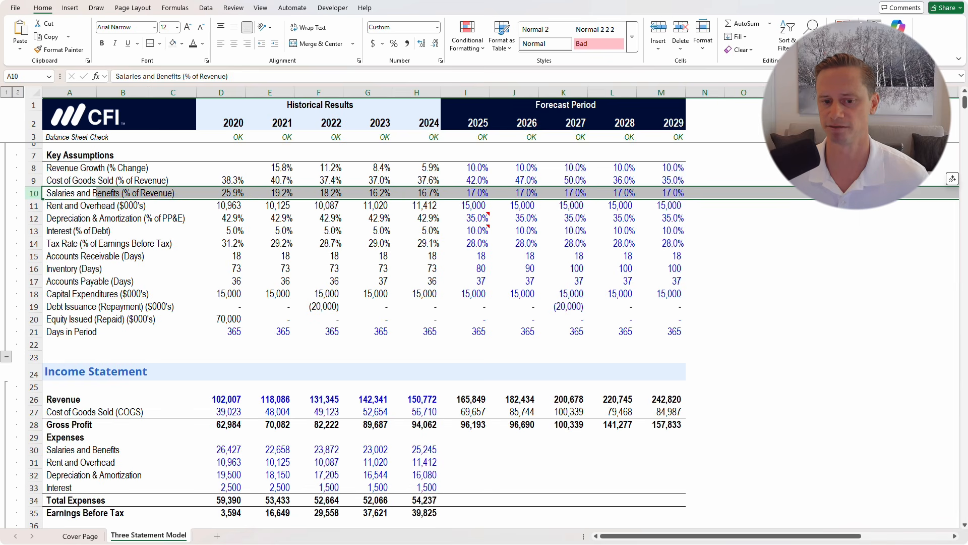
left_click(465, 450)
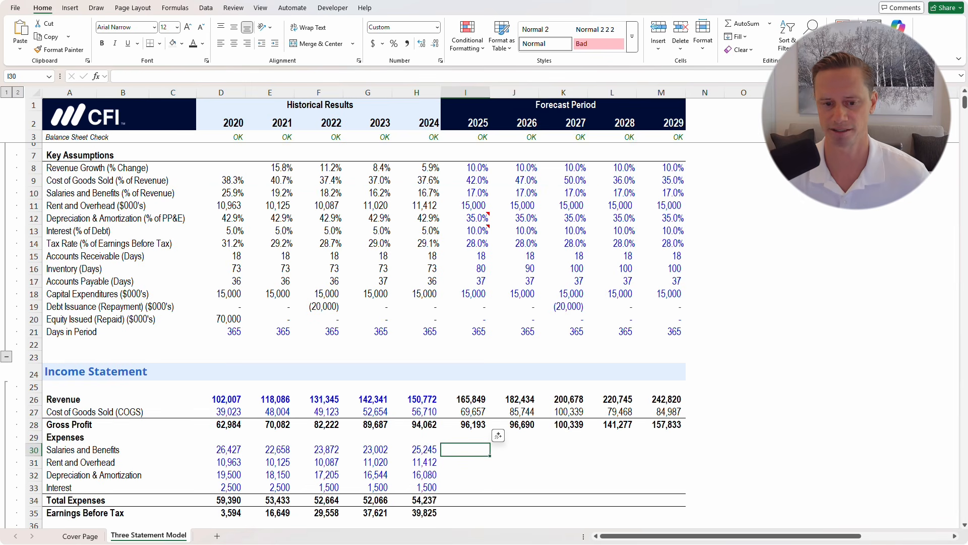
Enter =I26*I10 in I30 and fill through 2029, giving 28,194 to 41,279
type("=")
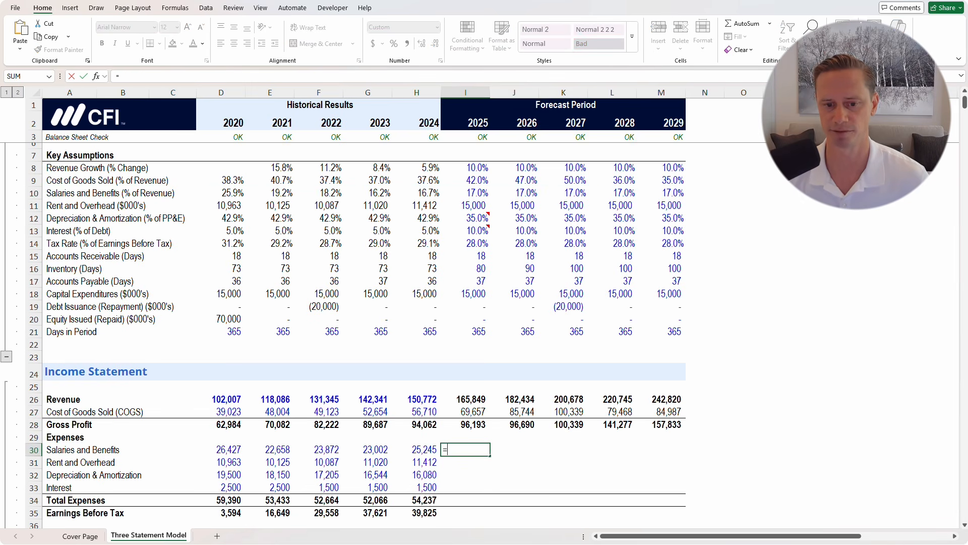
key("Up")
key("Up")
key("Up")
key("Up")
type("*")
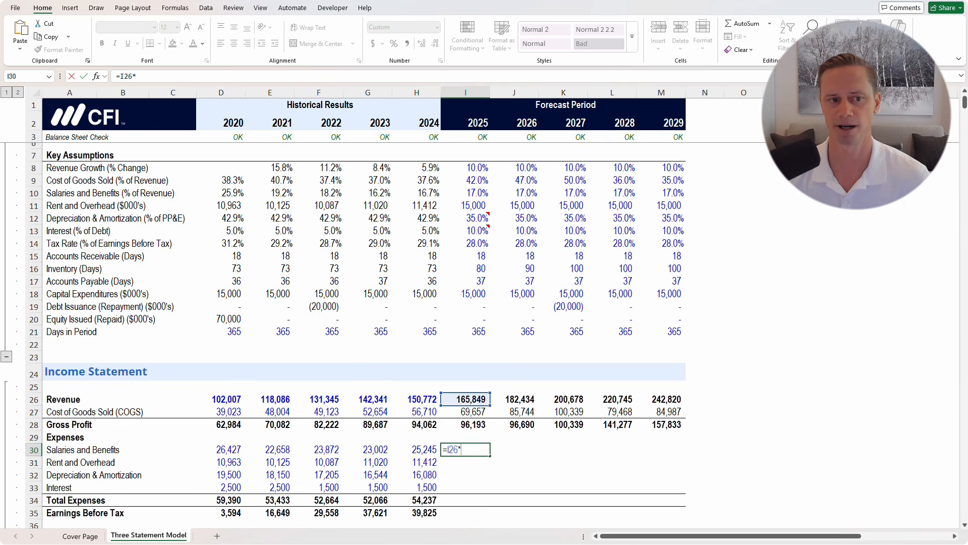
key("Up")
key("Up")
key("Up")
key("Up")
key("Up")
key("Up")
key("Up")
key("Up")
key("Up")
key("Up")
key("Up")
key("Up")
key("Up")
key("Up")
key("Up")
key("Up")
key("Up")
key("Up")
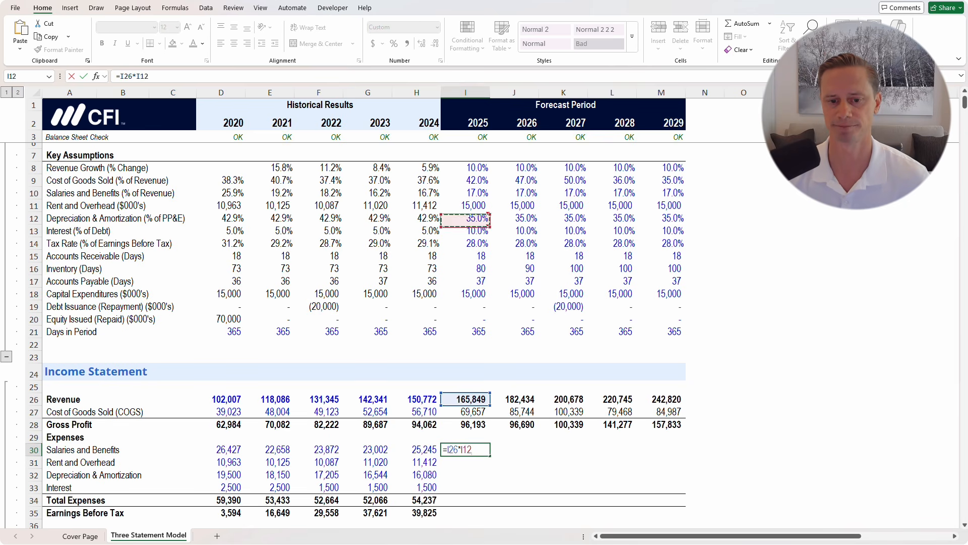
key("Up")
key("Up")
key("ctrl+Return")
key("shift+Right")
key("shift+Right")
key("shift+Right")
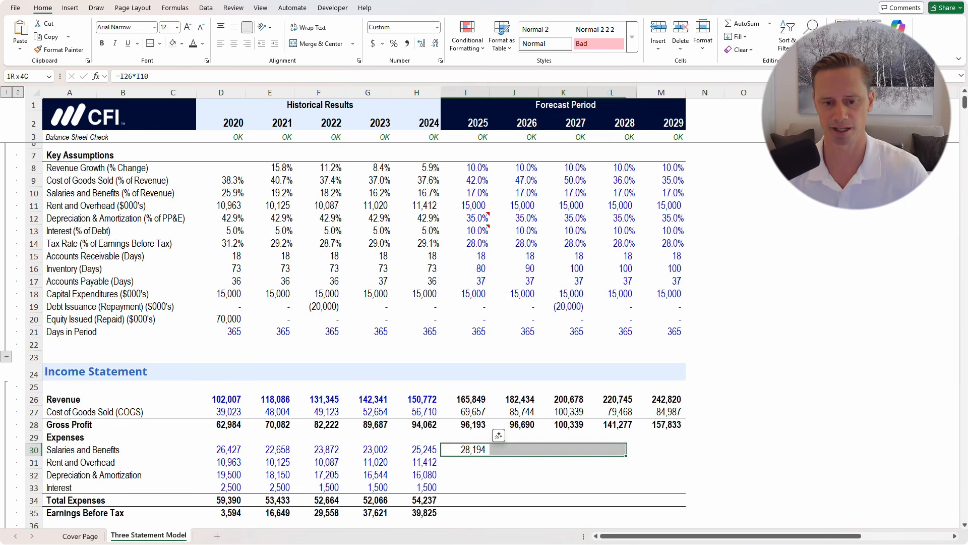
key("shift+Right")
key("ctrl+r")
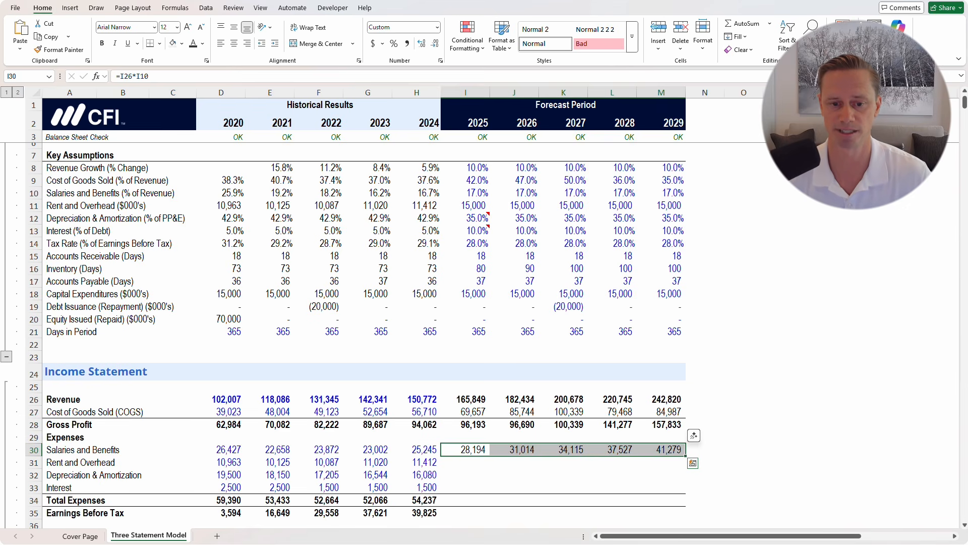
key("Down")
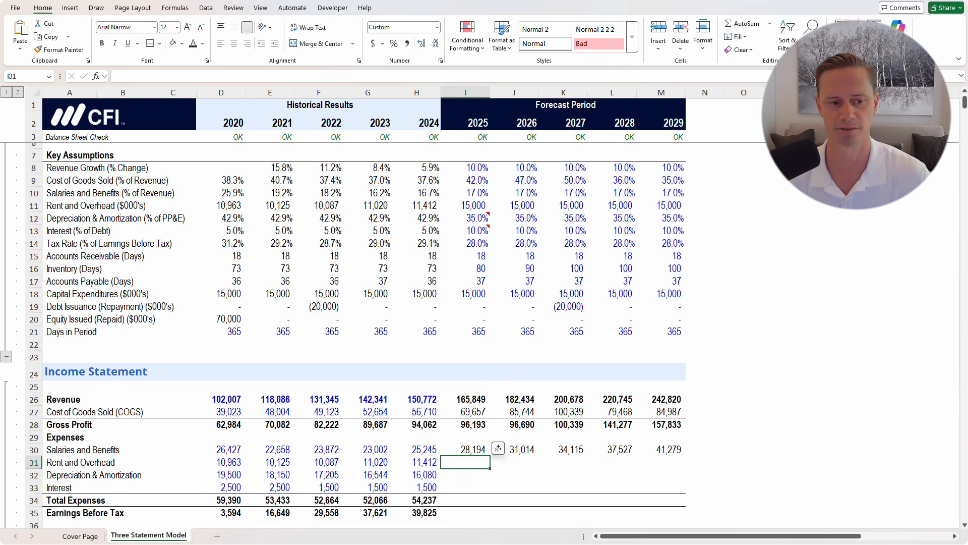
Link 2025 Rent and Overhead to I11 and fill through 2029, showing 15,000 each year
type("=")
key("Up")
key("Up")
key("Up")
key("Up")
key("Up")
key("Up")
key("Up")
key("Up")
key("Up")
key("Up")
key("Up")
key("Up")
key("Up")
key("Up")
key("Up")
key("Up")
key("Up")
key("Up")
key("Up")
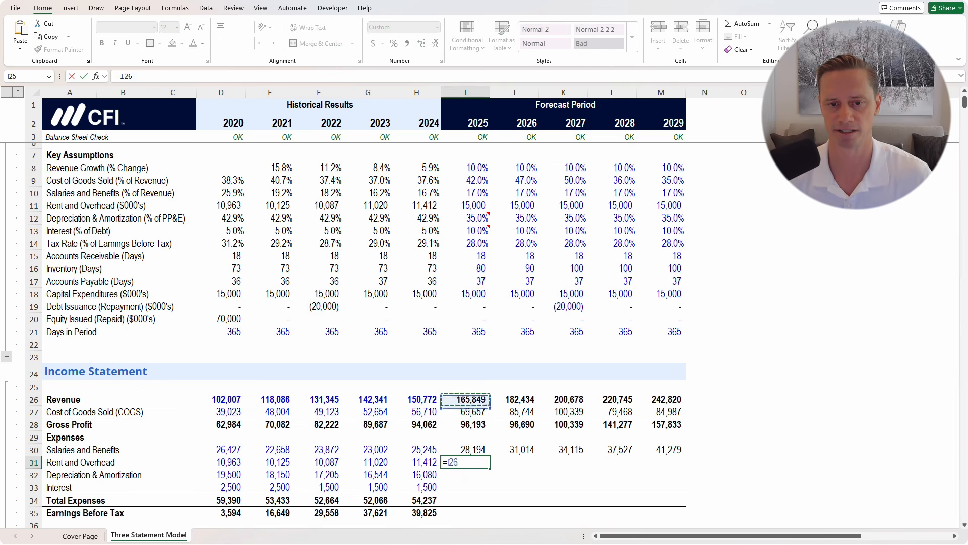
key("Up")
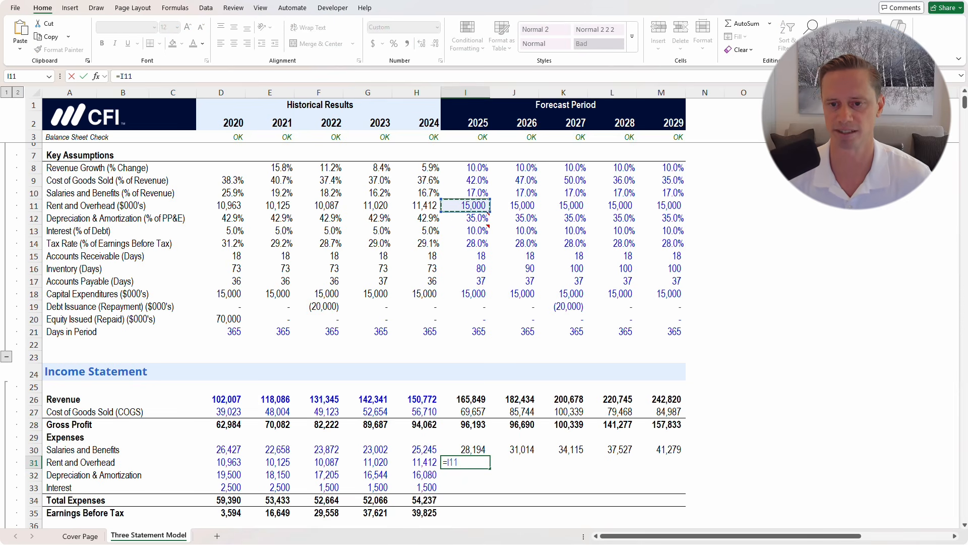
key("Return")
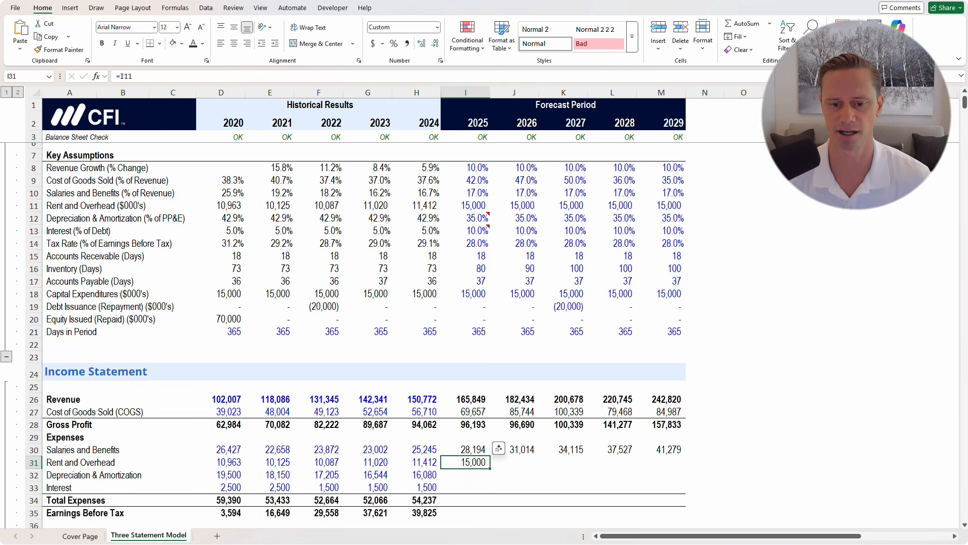
key("shift+Right")
key("shift+Right")
key("shift+Right")
key("shift+Right")
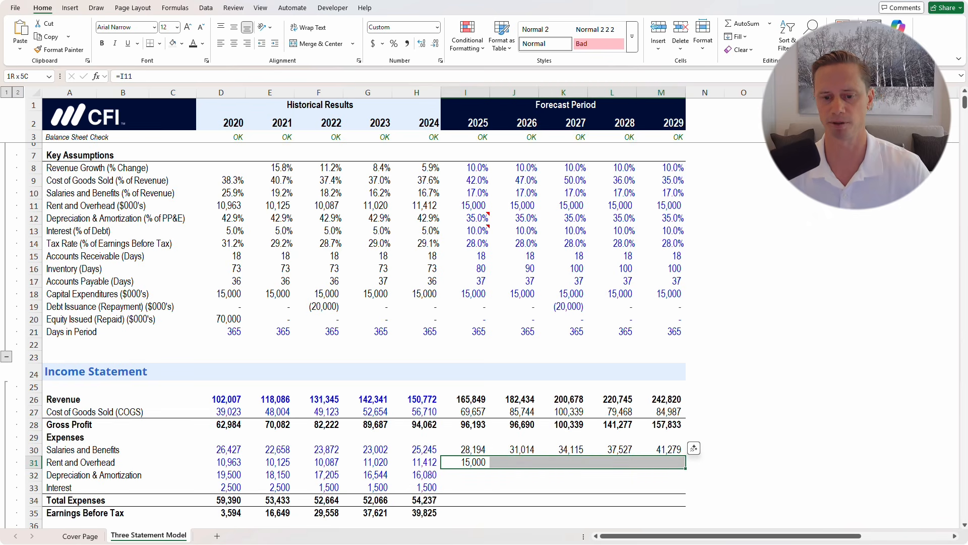
key("ctrl+r")
key("Down")
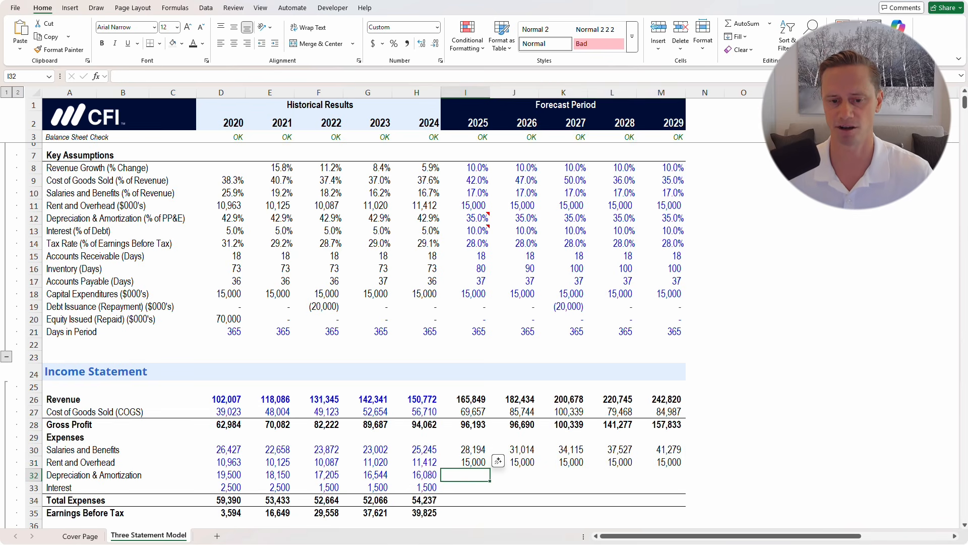
Review the rent row and trace the forecast to its precedent assumption cell I11 with Ctrl+[
scroll(97, 389, "down", 2)
left_click(97, 389)
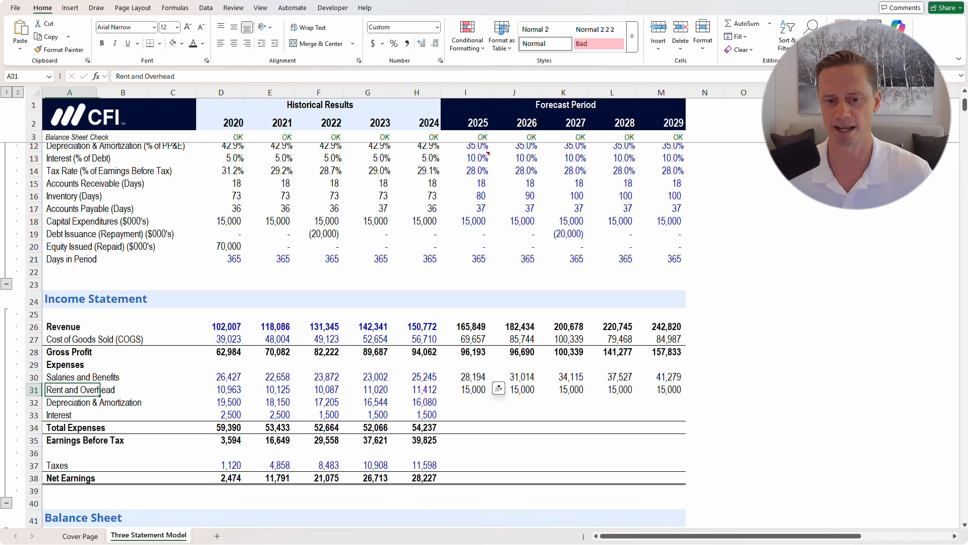
key("ctrl+shift+Right")
key("ctrl+shift+Right")
key("shift+Right")
key("shift+Right")
key("shift+Right")
key("shift+Right")
key("shift+Right")
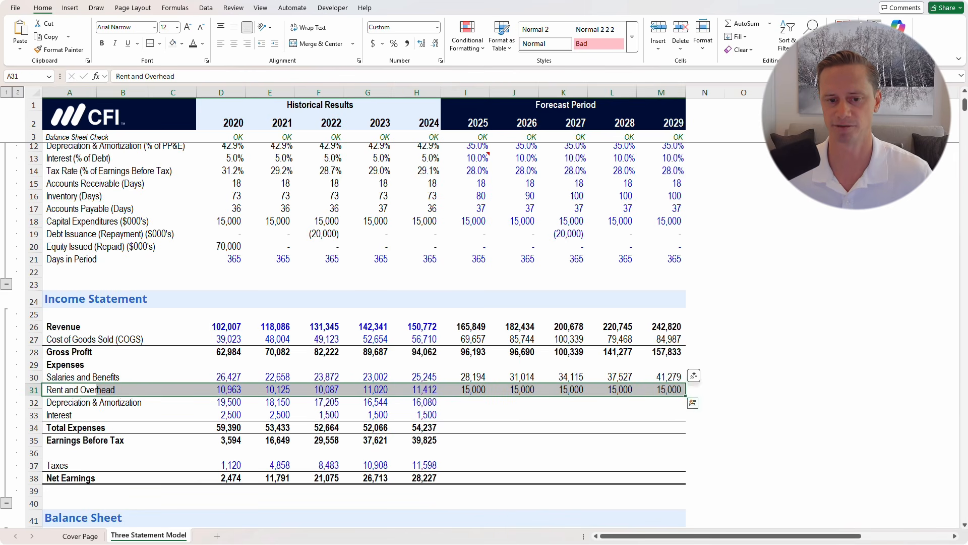
left_click(466, 378)
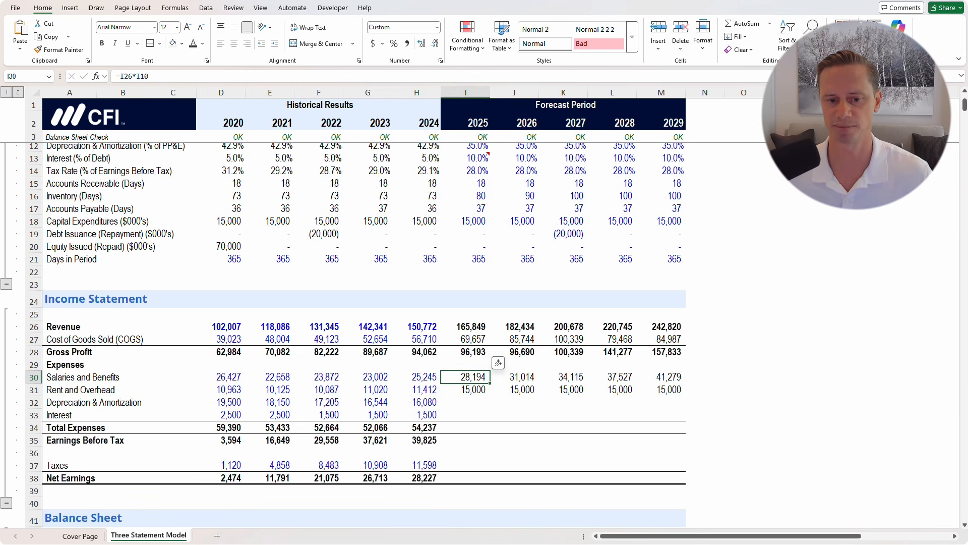
left_click_drag(418, 390, 466, 390)
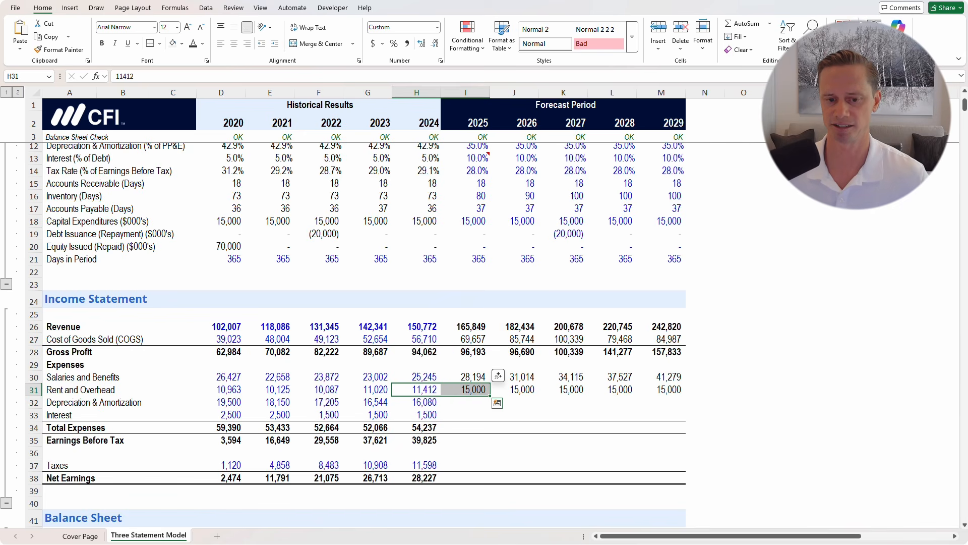
scroll(344, 335, "up", 2)
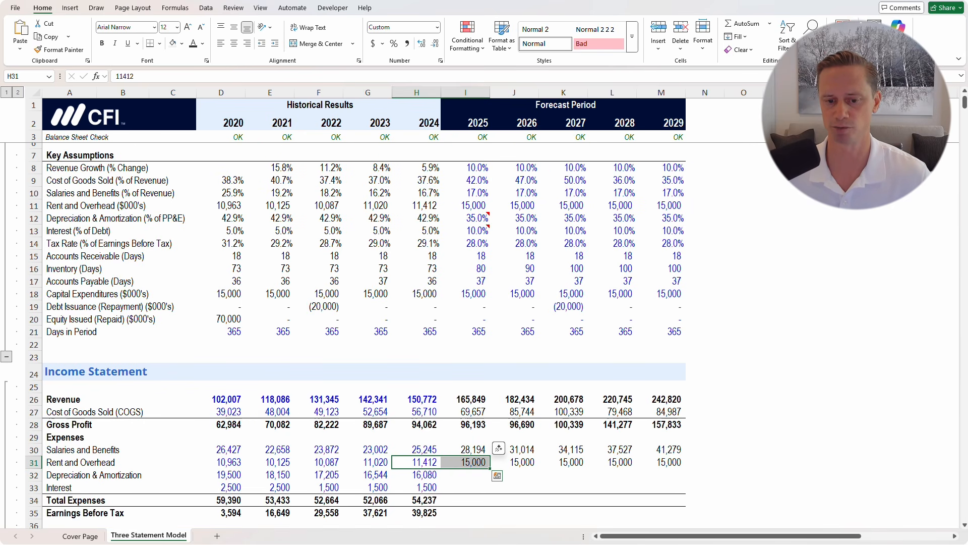
key("Right")
key("shift+Right")
key("shift+Right")
key("shift+Right")
key("shift+Right")
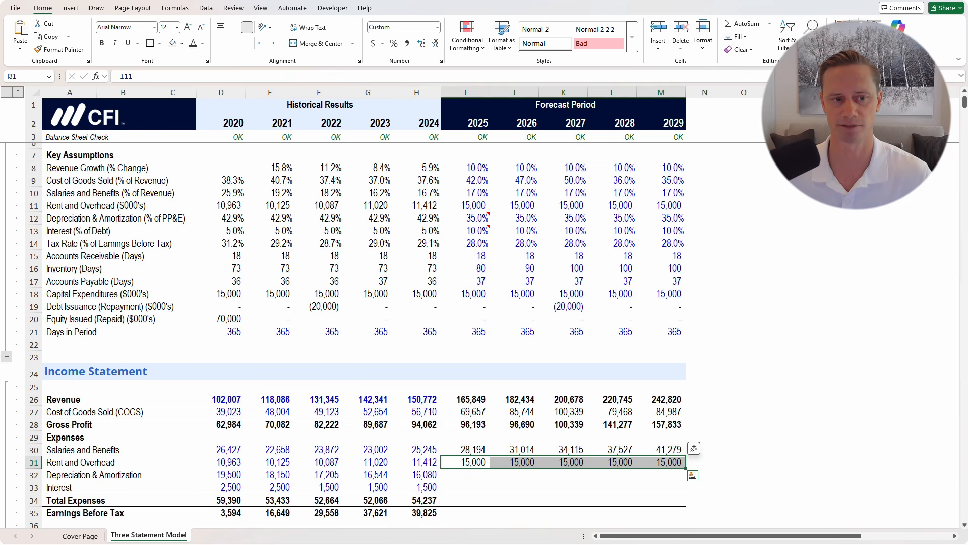
key("ctrl+bracketleft")
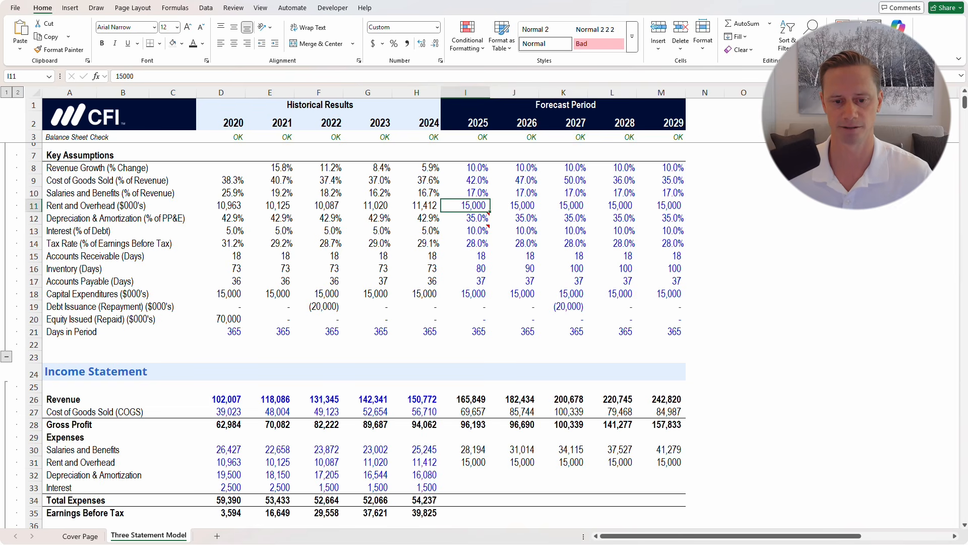
left_click(465, 474)
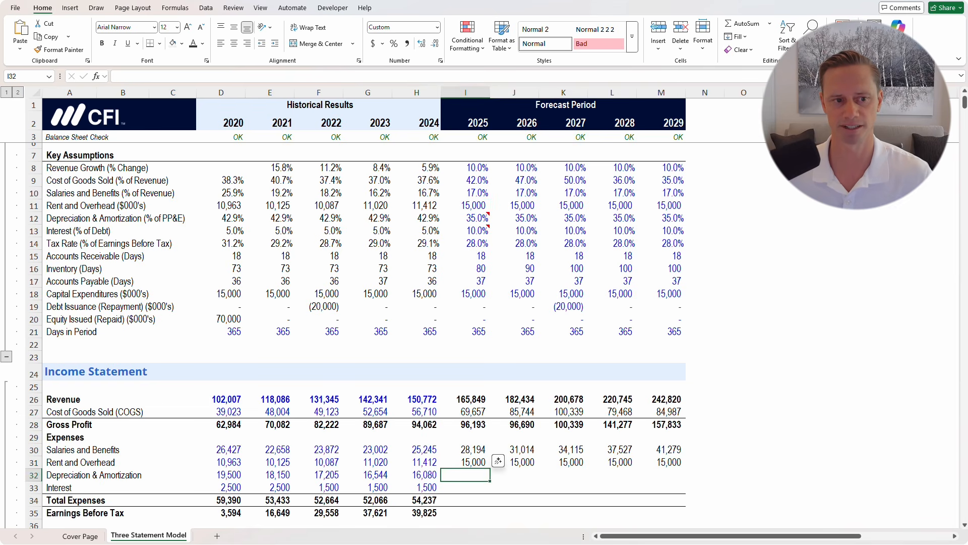
left_click(482, 218)
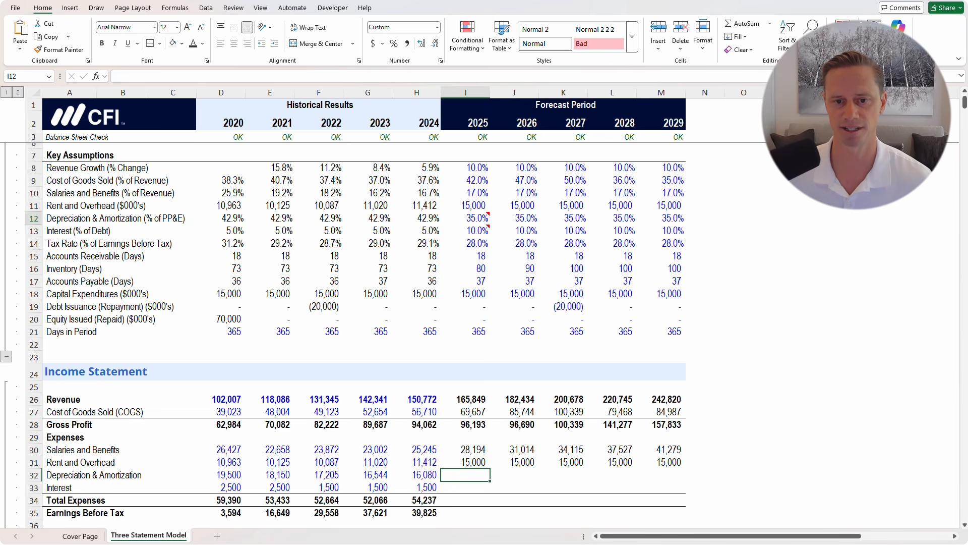
mouse_move(490, 210)
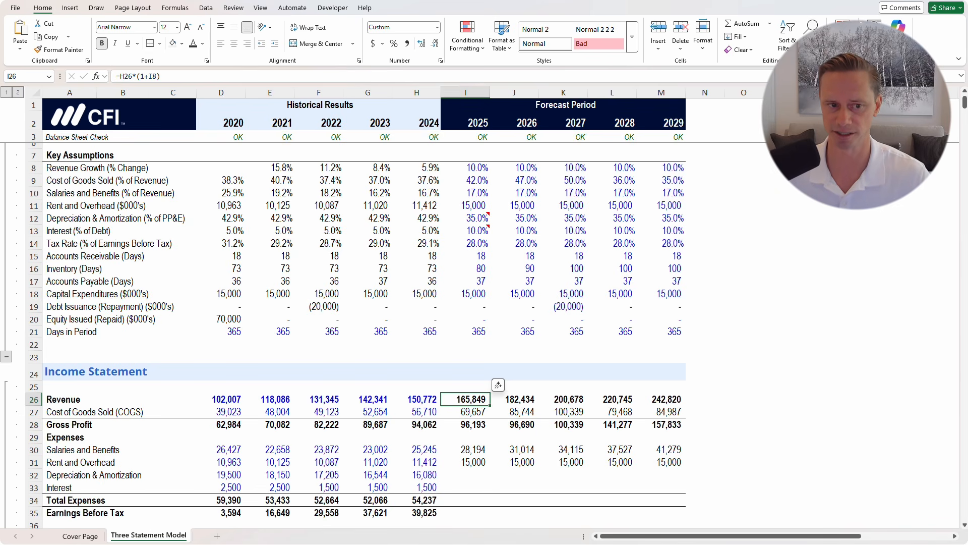
left_click(173, 218)
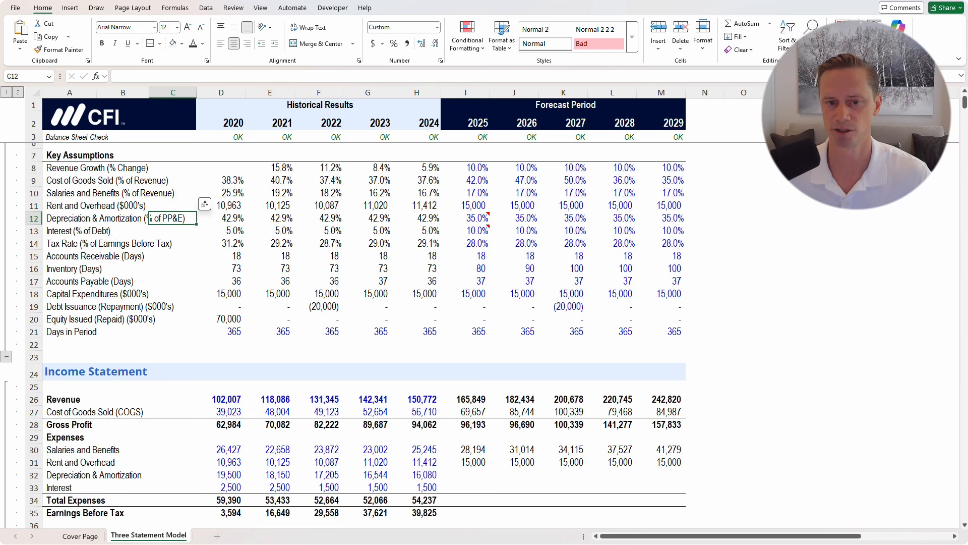
left_click(465, 475)
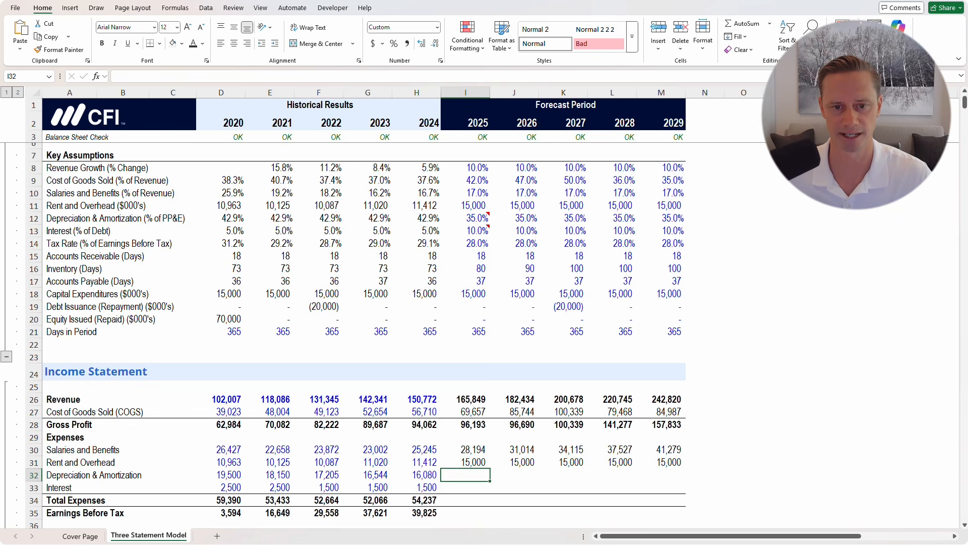
left_click(465, 230)
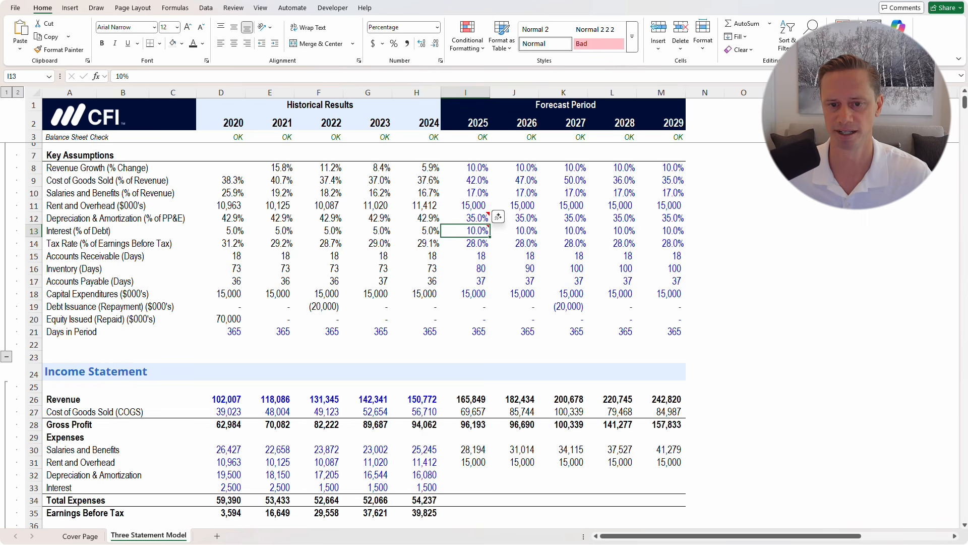
mouse_move(491, 222)
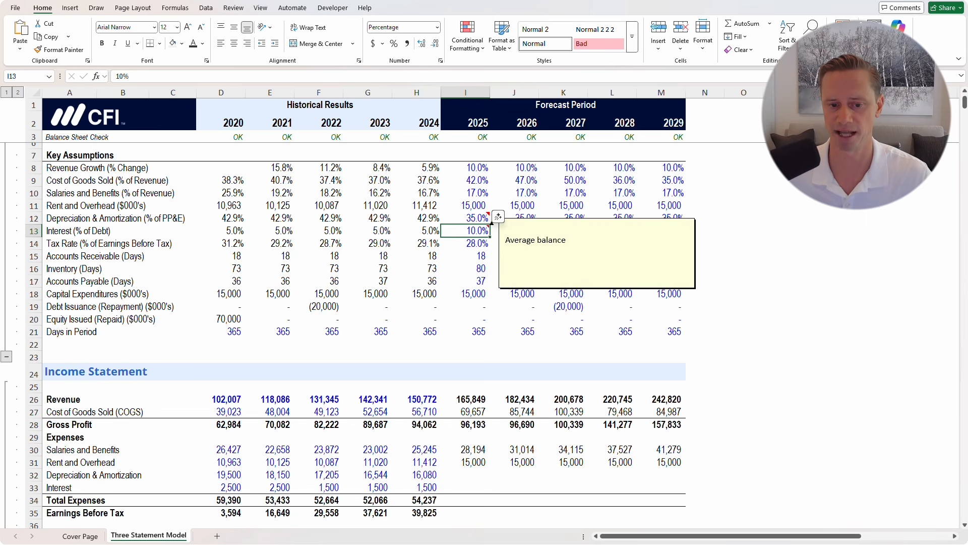
left_click(466, 256)
scroll(465, 256, "down", 10)
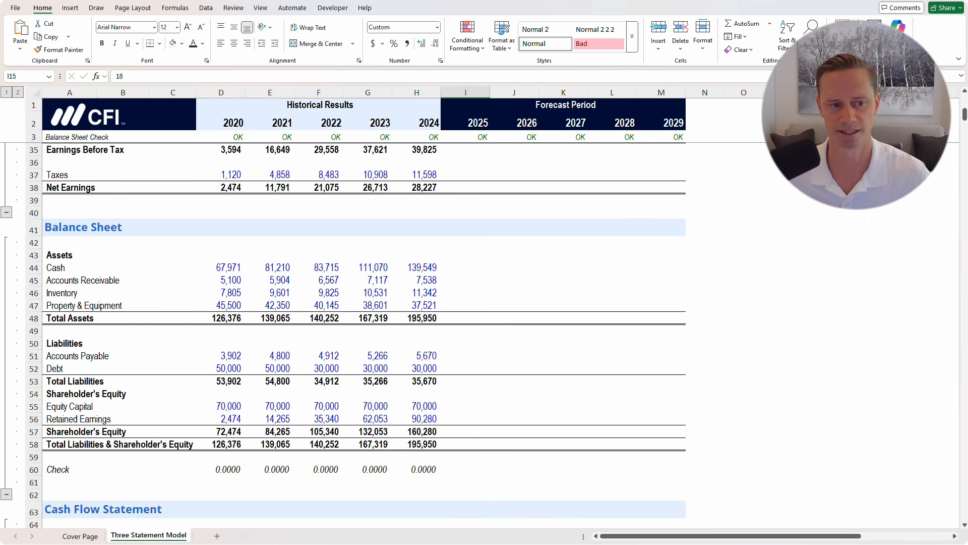
left_click(465, 332)
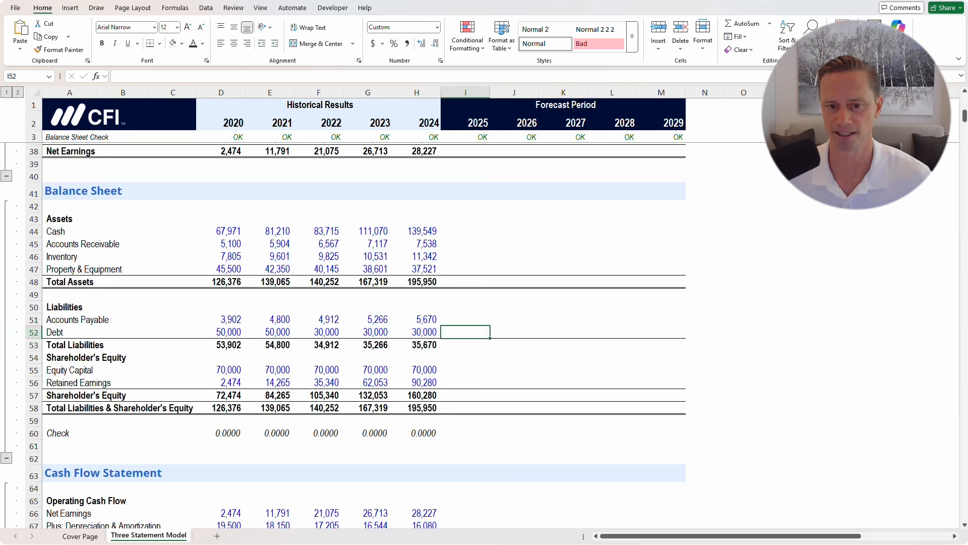
key("shift+space")
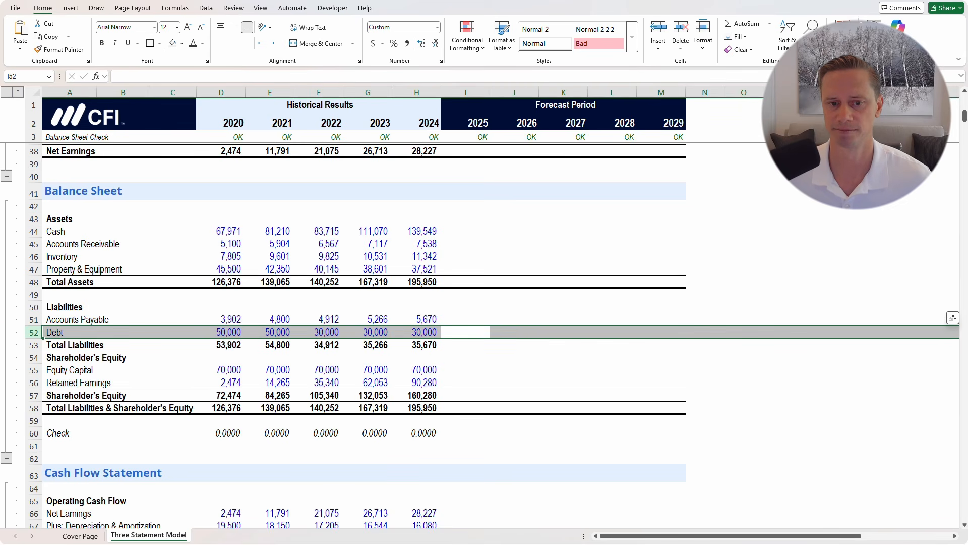
left_click(466, 268)
key("shift+space")
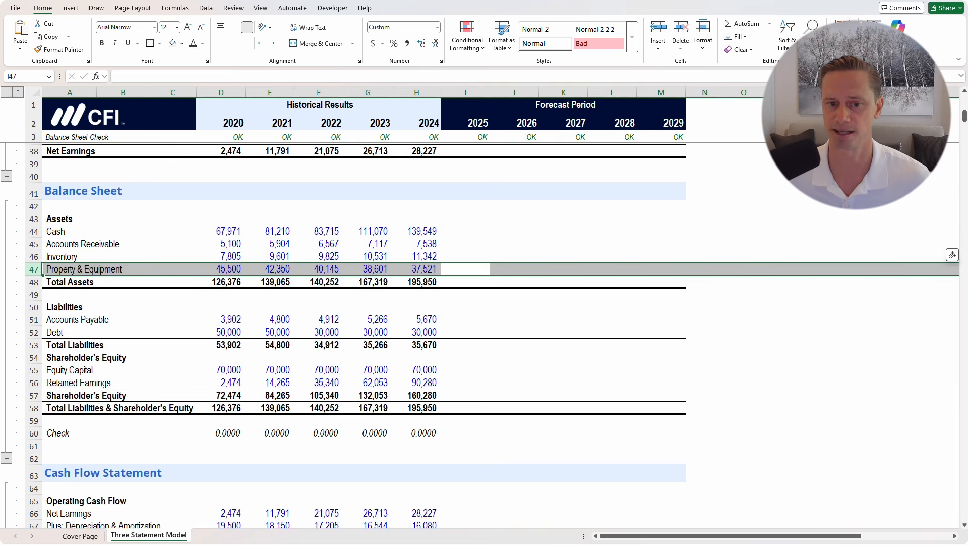
scroll(479, 332, "down", 3)
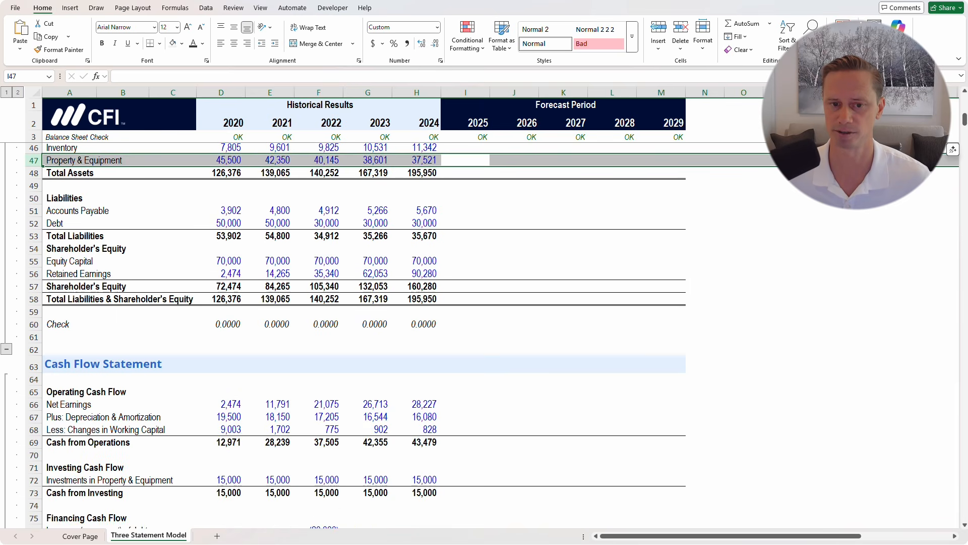
scroll(479, 333, "up", 7)
scroll(479, 333, "up", 4)
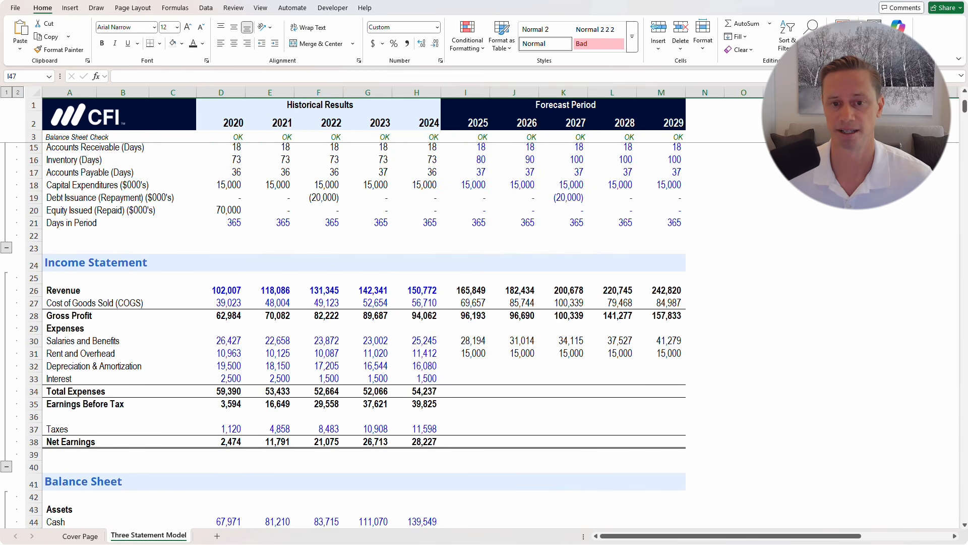
scroll(479, 333, "up", 1)
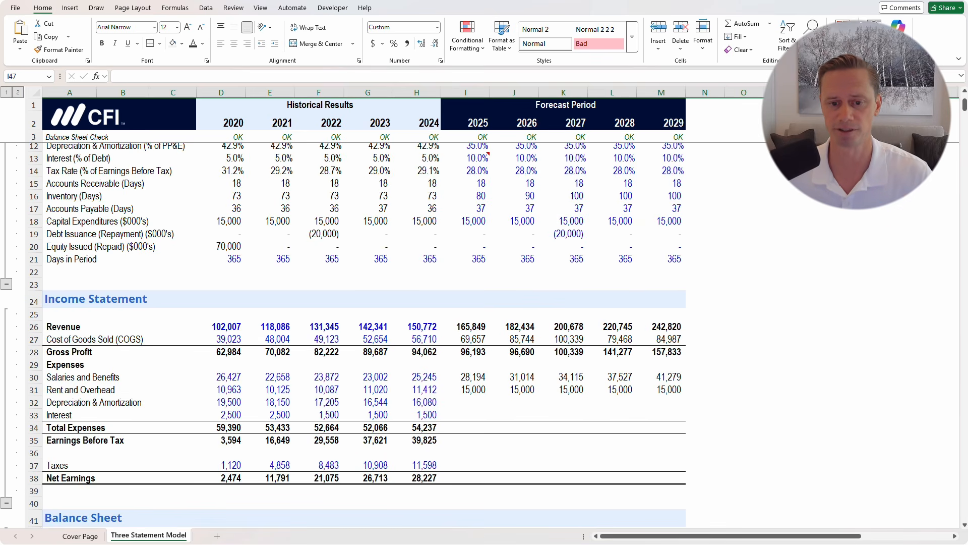
Review the 2024 Total Expenses and Earnings Before Tax formulas
scroll(479, 333, "down", 2)
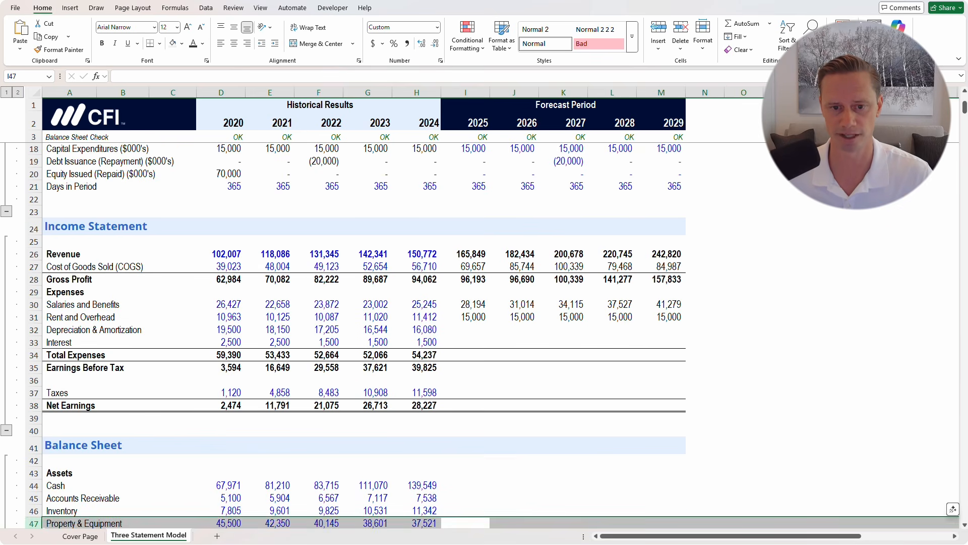
left_click_drag(465, 254, 465, 318)
left_click(466, 380)
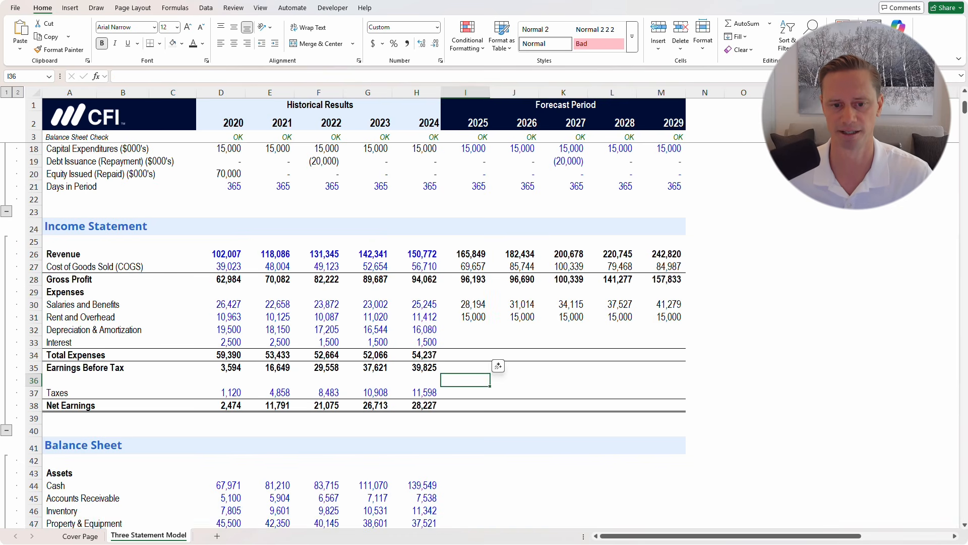
left_click(416, 355)
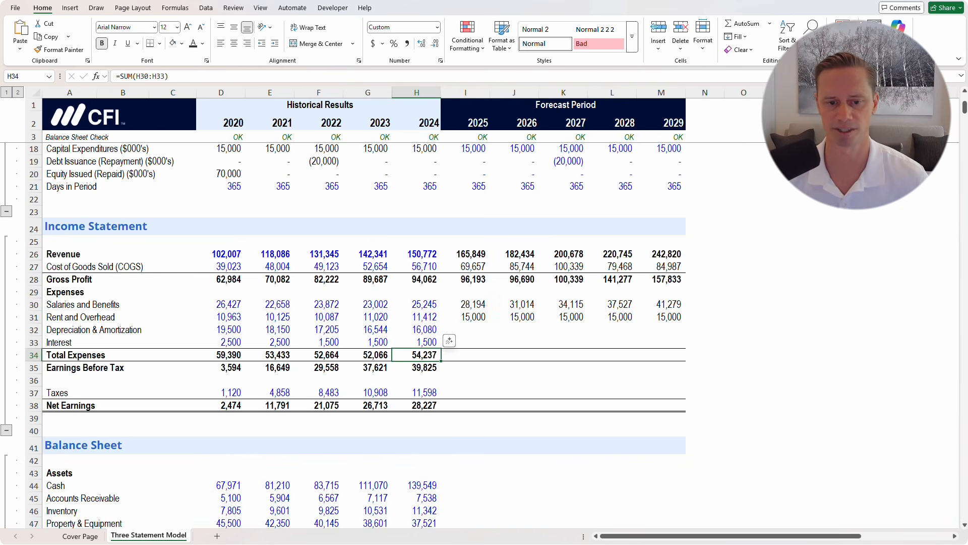
key("F2")
key("Return")
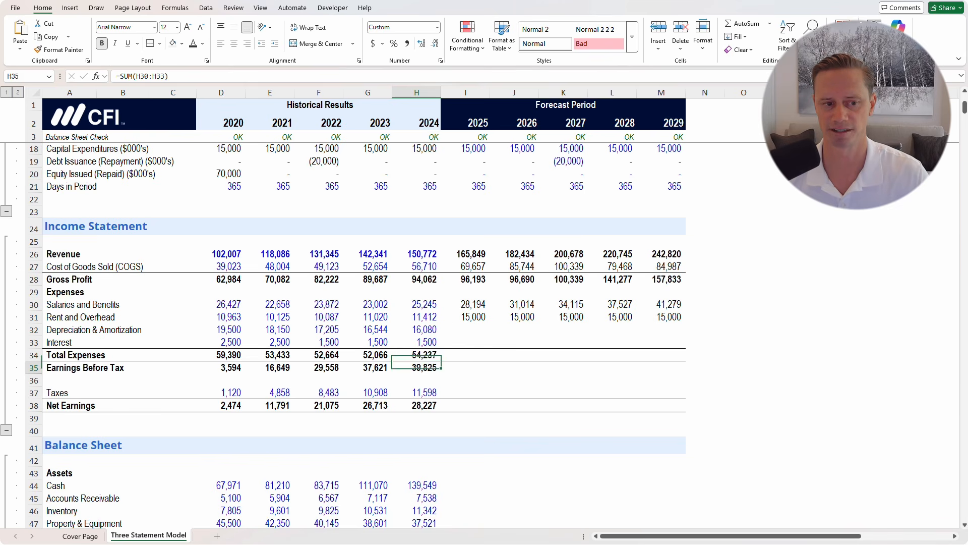
key("F2")
key("shift+Return")
key("F2")
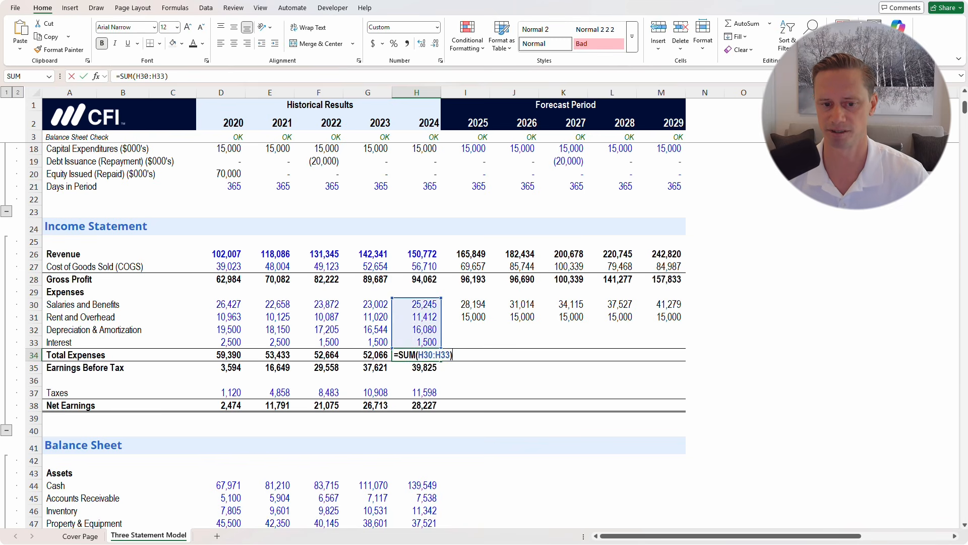
key("Return")
key("F2")
key("shift+Return")
Fill Total Expenses, Earnings Before Tax and Net Earnings right across 2025–2029
key("shift+Down")
key("shift+Right")
key("shift+Right")
key("shift+Right")
key("shift+Right")
key("shift+Right")
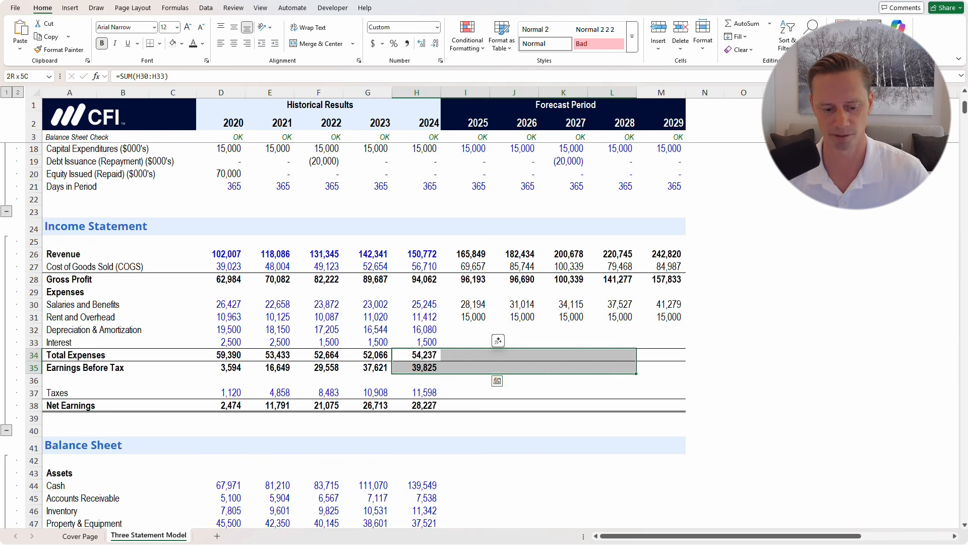
key("ctrl+r")
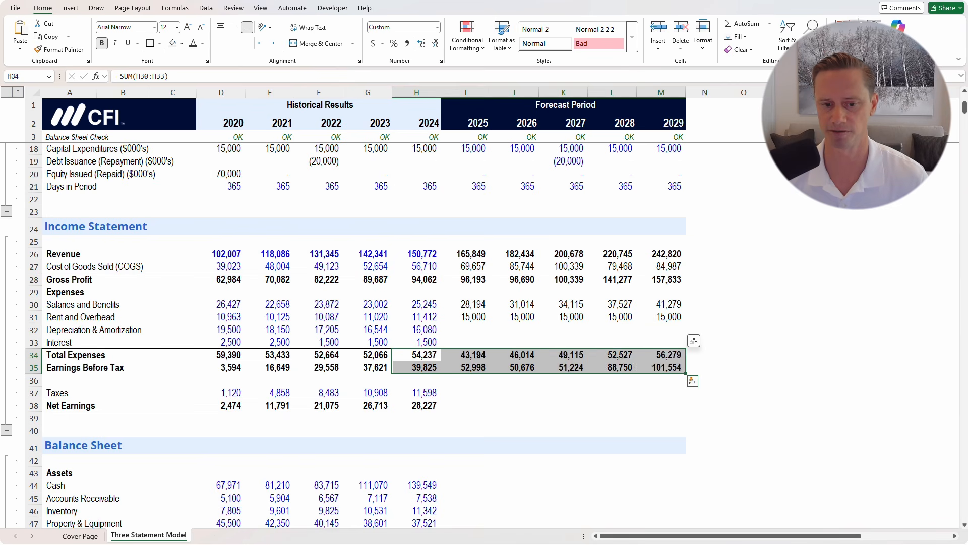
key("Down")
key("Down")
key("Down")
key("Down")
key("shift+Right")
key("shift+Right")
key("shift+Right")
key("shift+Right")
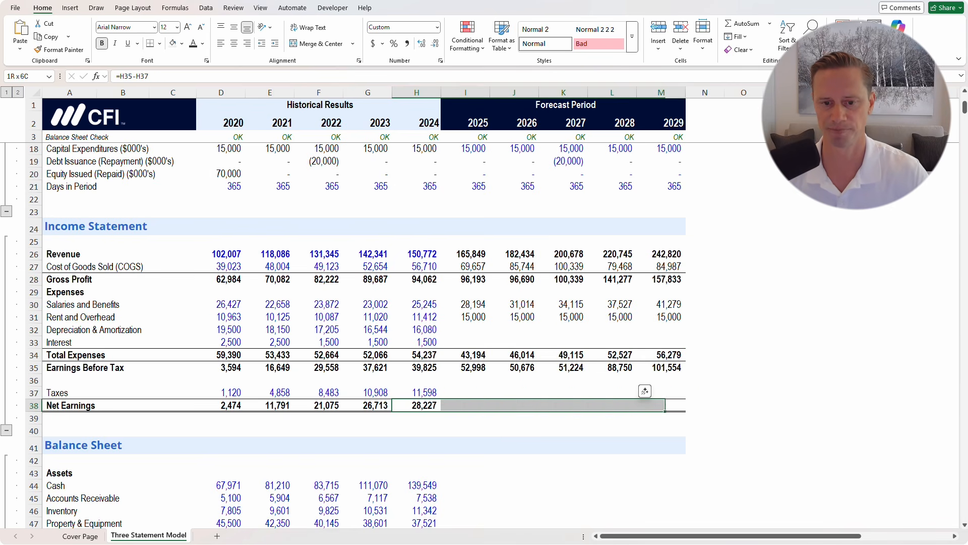
key("shift+Right")
key("ctrl+r")
Check the forecast depreciation, interest, Taxes and Net Earnings rows (52,998 to 101,554)
key("Up")
key("Up")
key("Right")
key("Up")
key("Up")
key("Up")
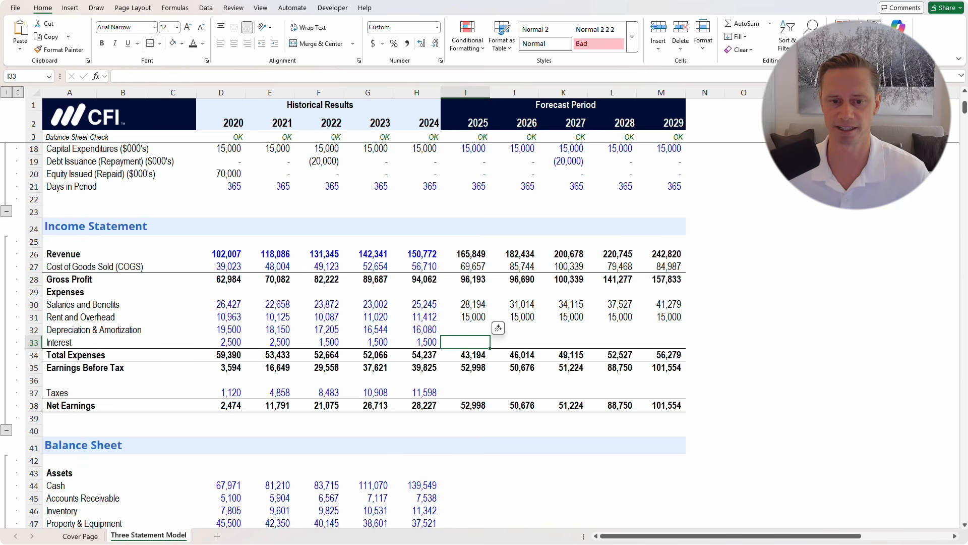
key("Up")
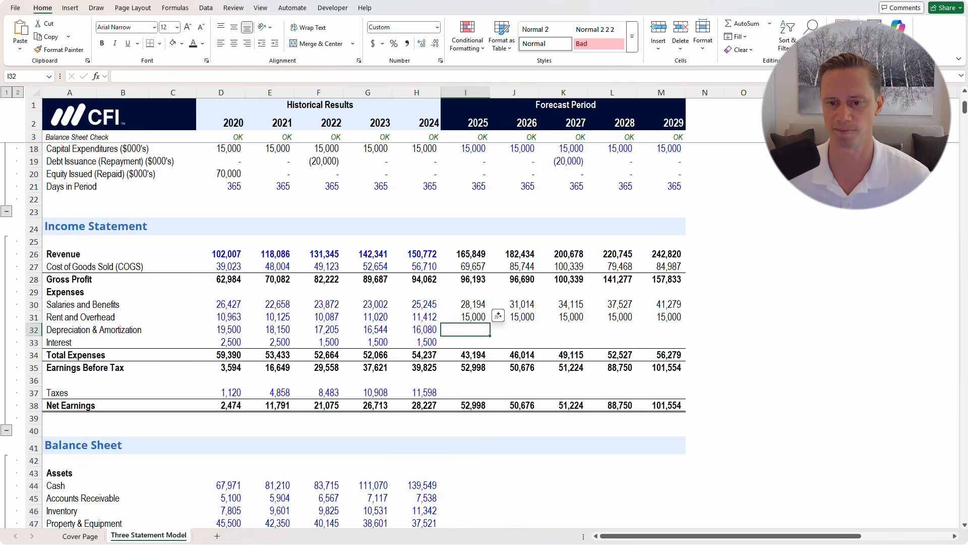
key("shift+Right")
key("shift+Right")
key("shift+Right")
key("shift+Right")
key("shift+Down")
key("Down")
key("Down")
key("Down")
key("Down")
key("Down")
key("shift+Right")
key("shift+Right")
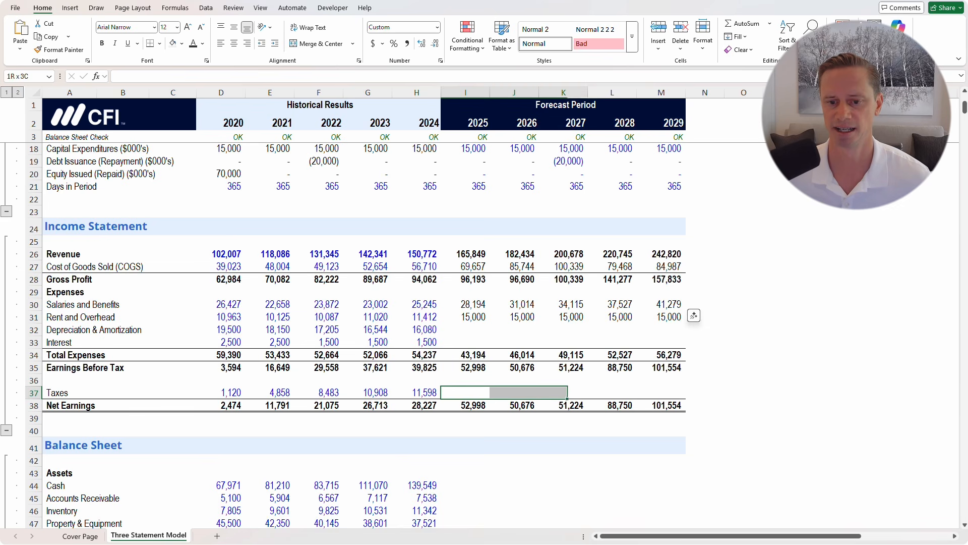
key("shift+Right")
key("shift+Right")
key("Down")
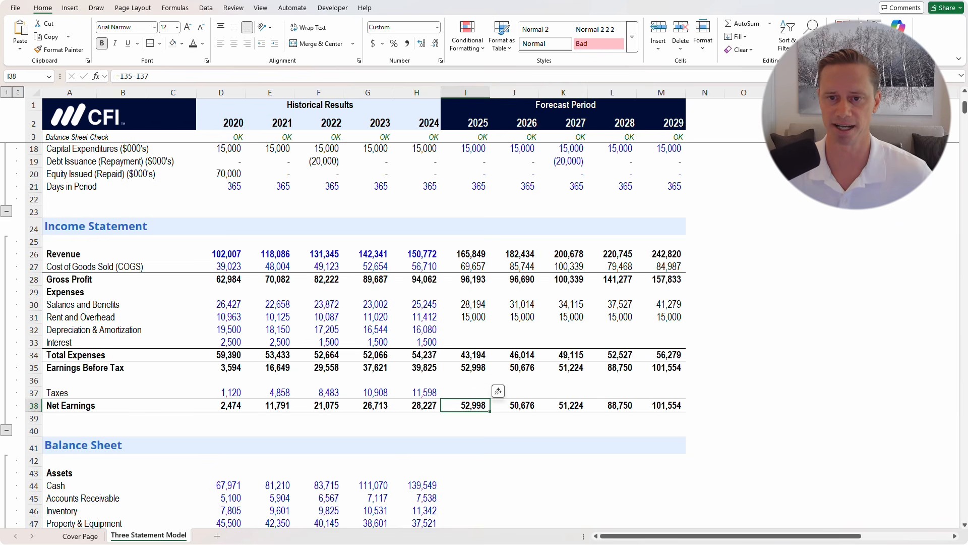
key("shift+Right")
key("shift+Right")
key("shift+Right")
key("shift+Right")
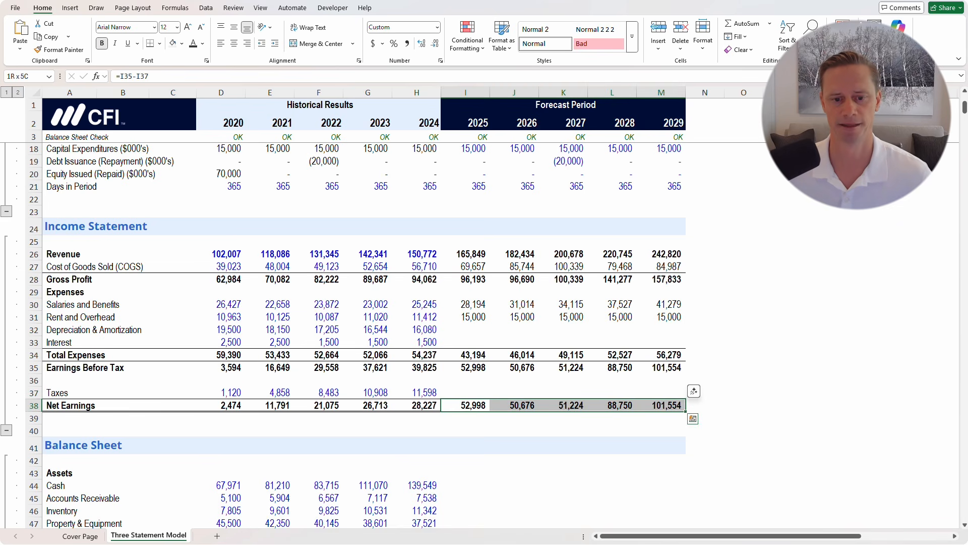
left_click(514, 341)
scroll(514, 342, "down", 2)
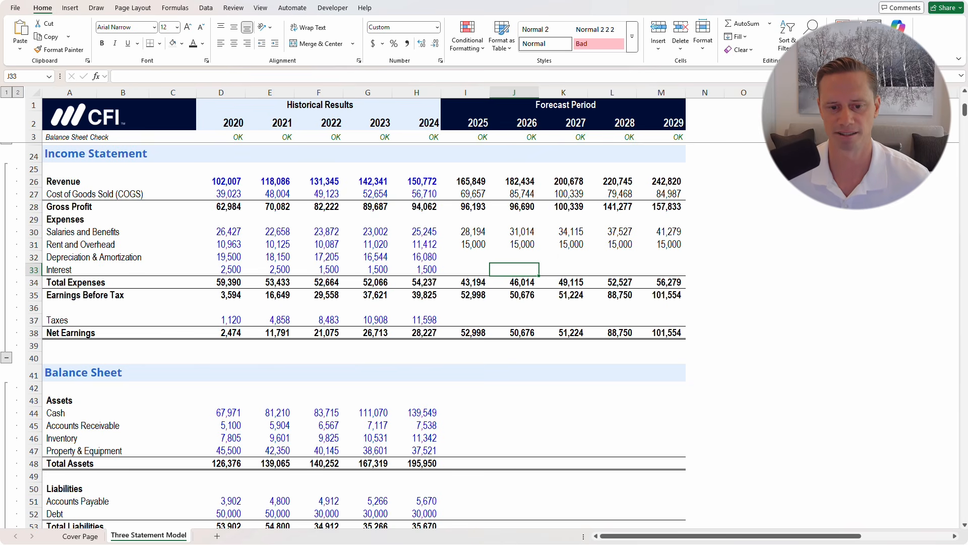
left_click(417, 412)
key("shift+space")
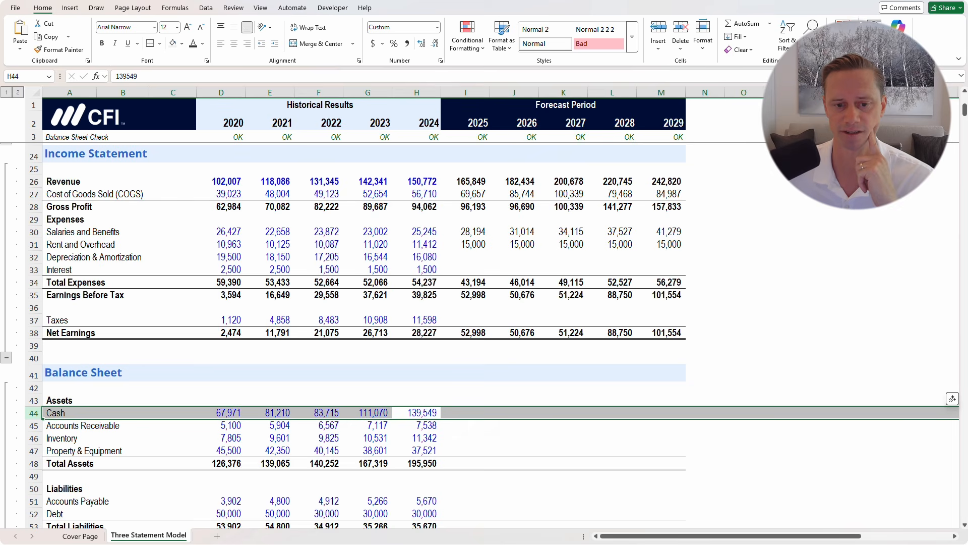
scroll(480, 335, "down", 1)
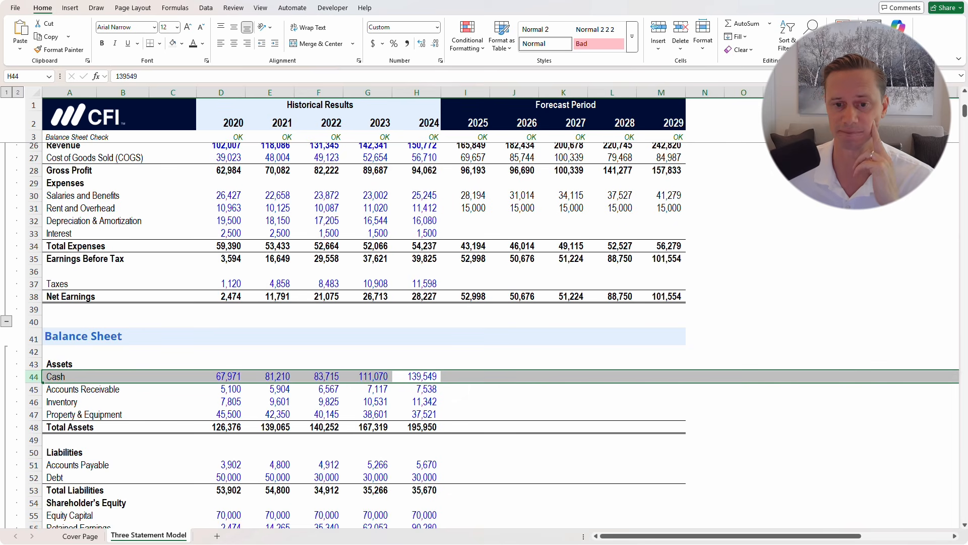
scroll(480, 335, "down", 2)
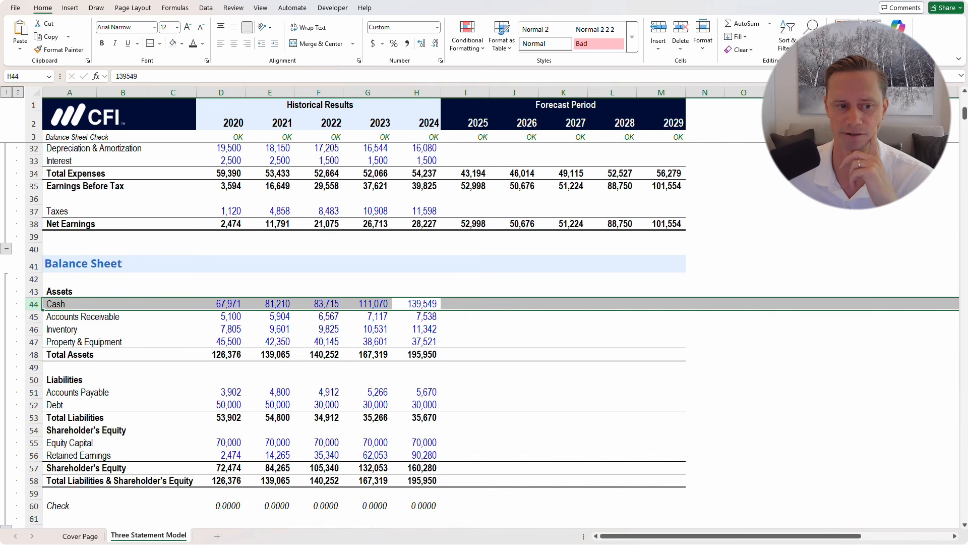
left_click(465, 316)
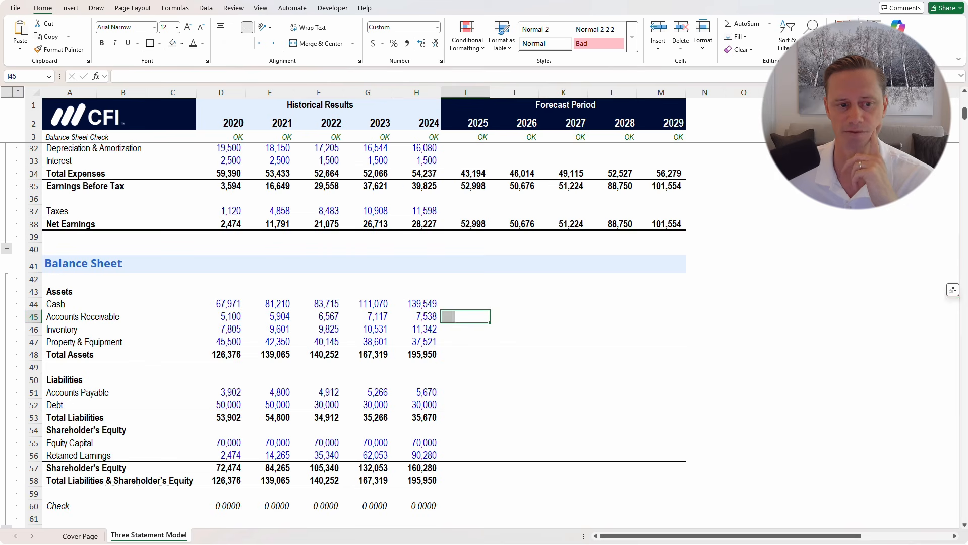
scroll(466, 316, "up", 4)
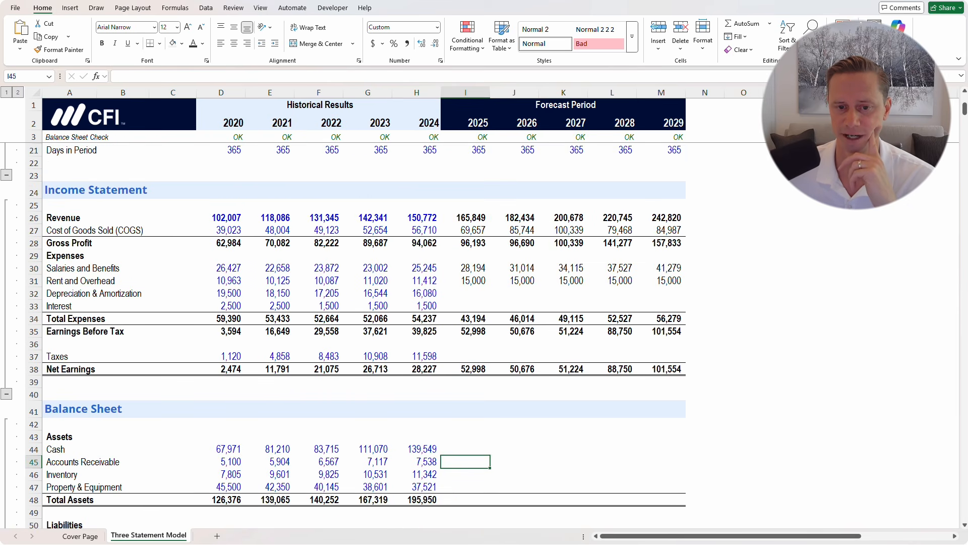
scroll(343, 335, "up", 1)
scroll(343, 335, "down", 2)
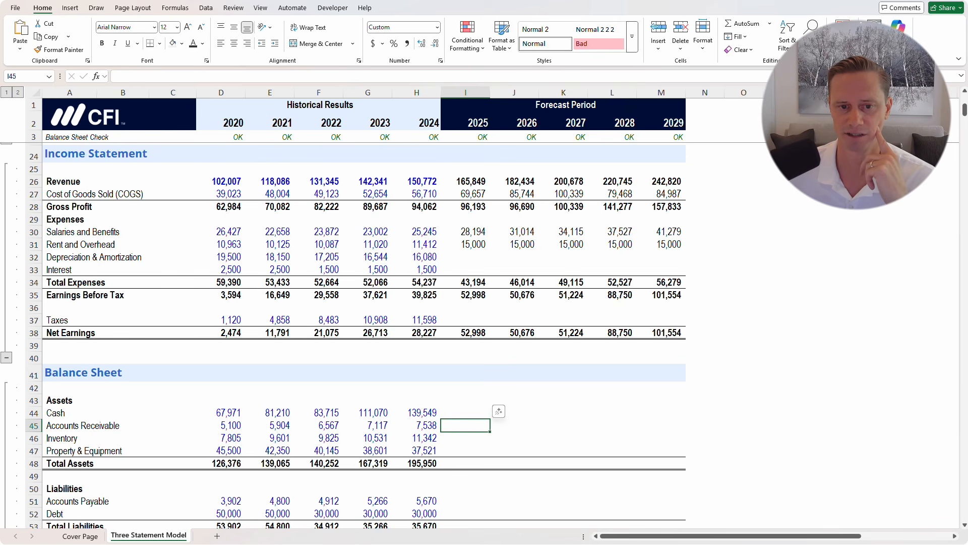
scroll(343, 335, "up", 7)
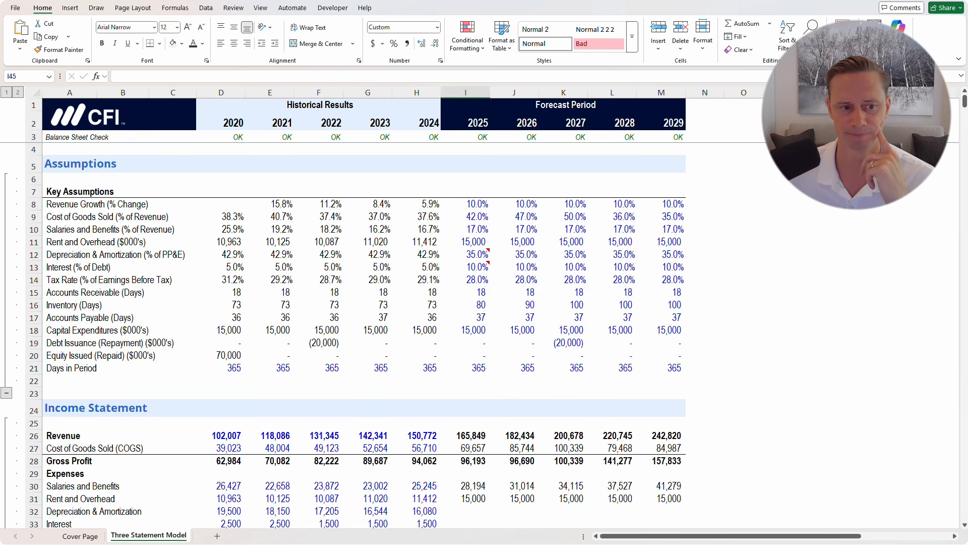
left_click_drag(69, 293, 419, 291)
left_click(419, 292)
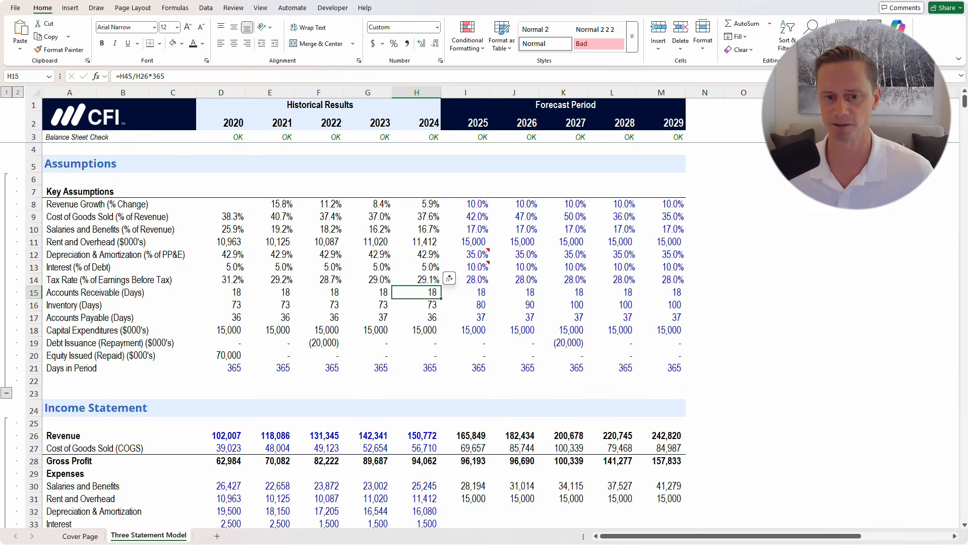
key("F2")
key("Escape")
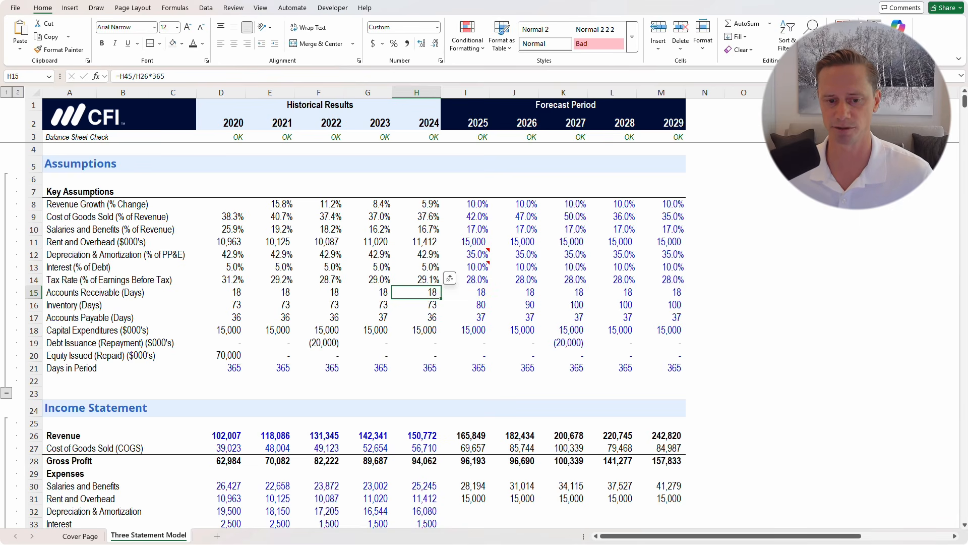
key("F2")
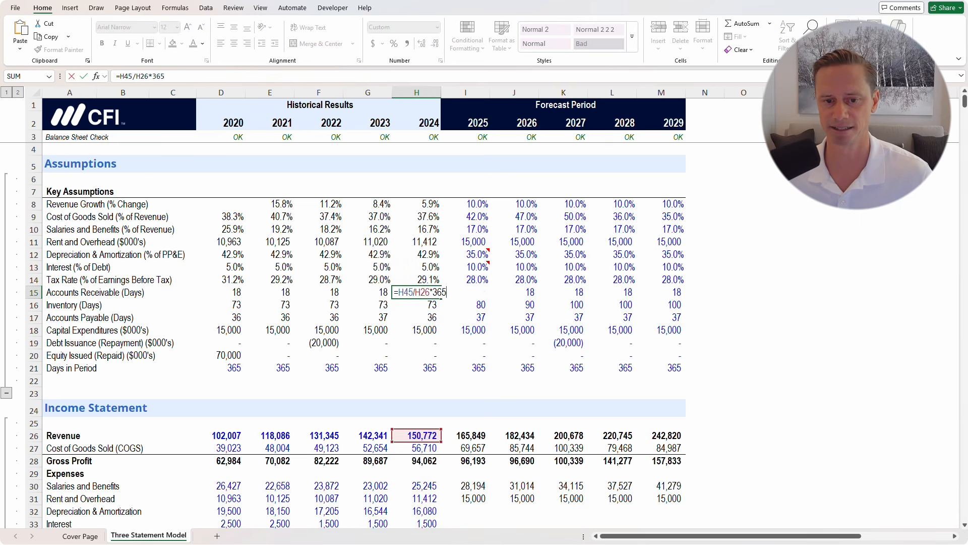
key("Escape")
key("Right")
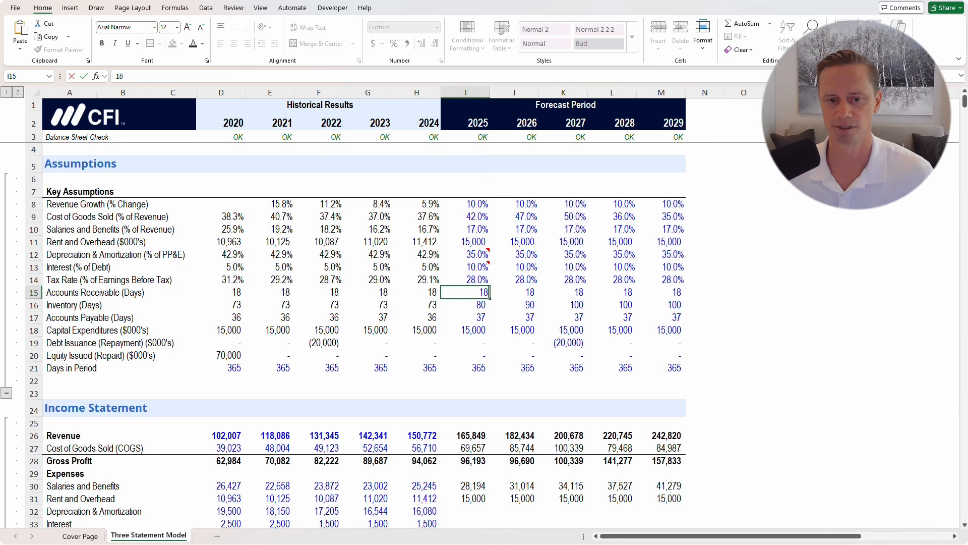
key("Escape")
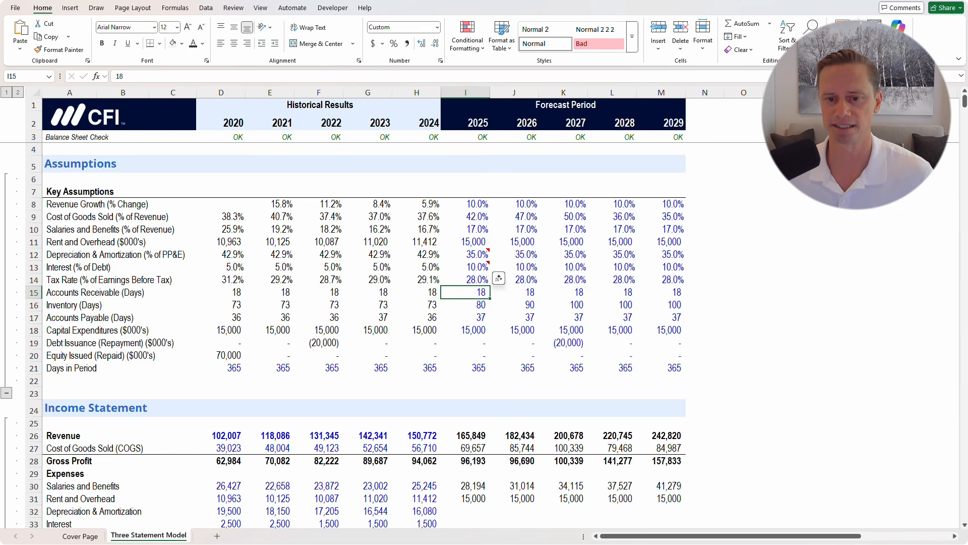
key("shift+Right")
key("shift+Right")
key("shift+Right")
key("shift+Right")
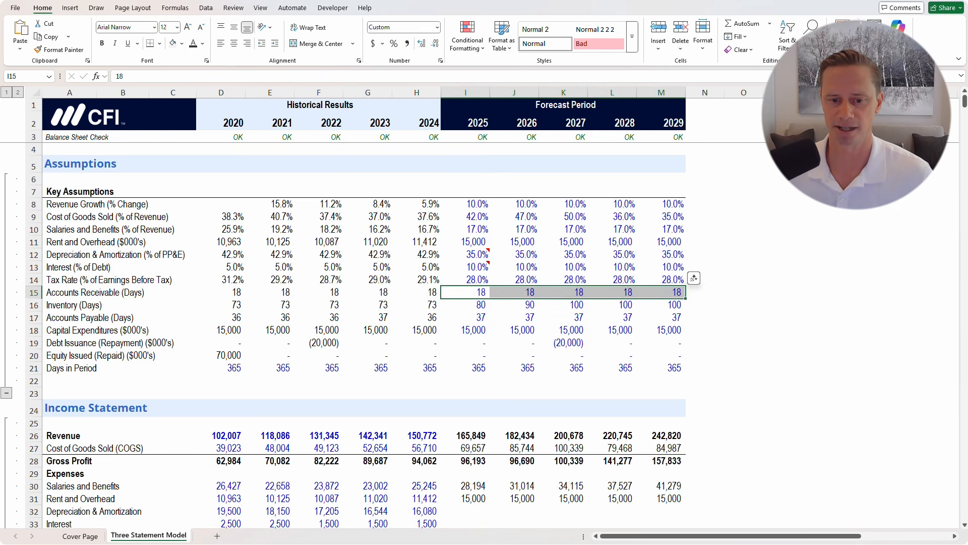
scroll(354, 333, "down", 7)
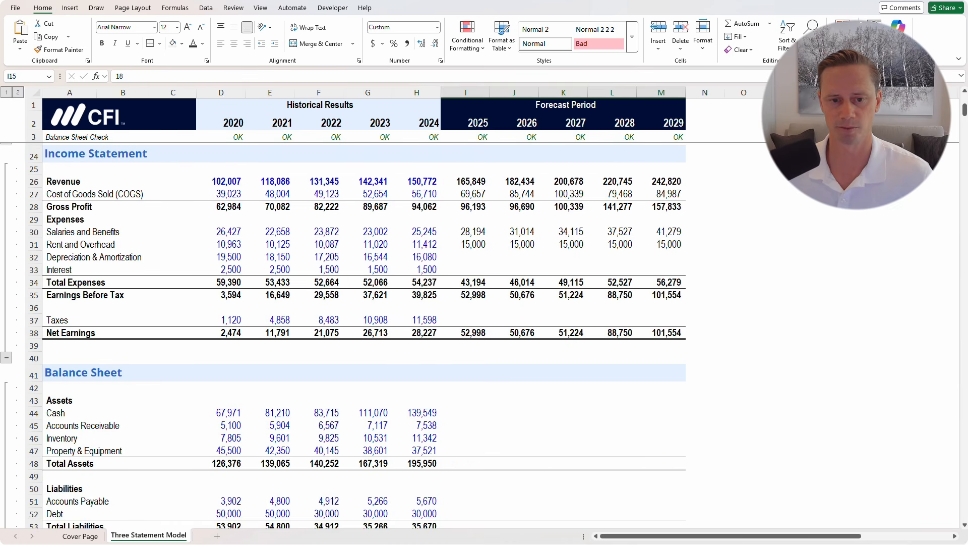
scroll(353, 333, "down", 5)
Enter 2025 Accounts Receivable as =I26*I15/I21 (revenue × receivable days ÷ days in period)
left_click(465, 231)
key("Down")
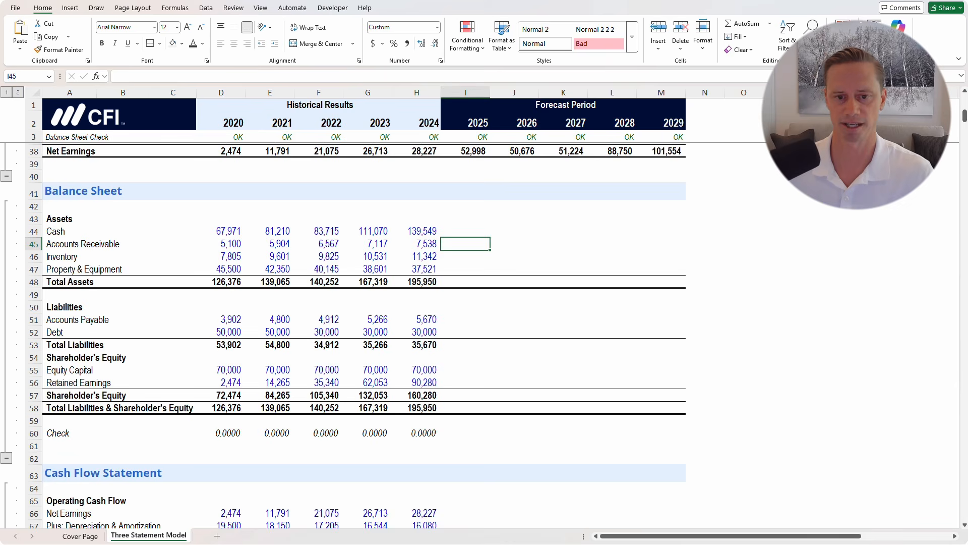
type("=")
scroll(343, 333, "up", 8)
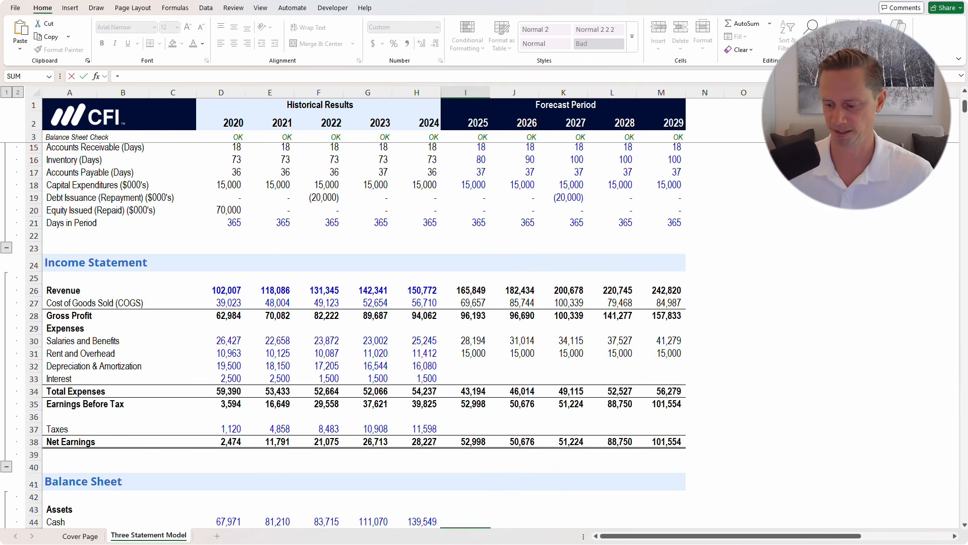
left_click(465, 291)
type("*")
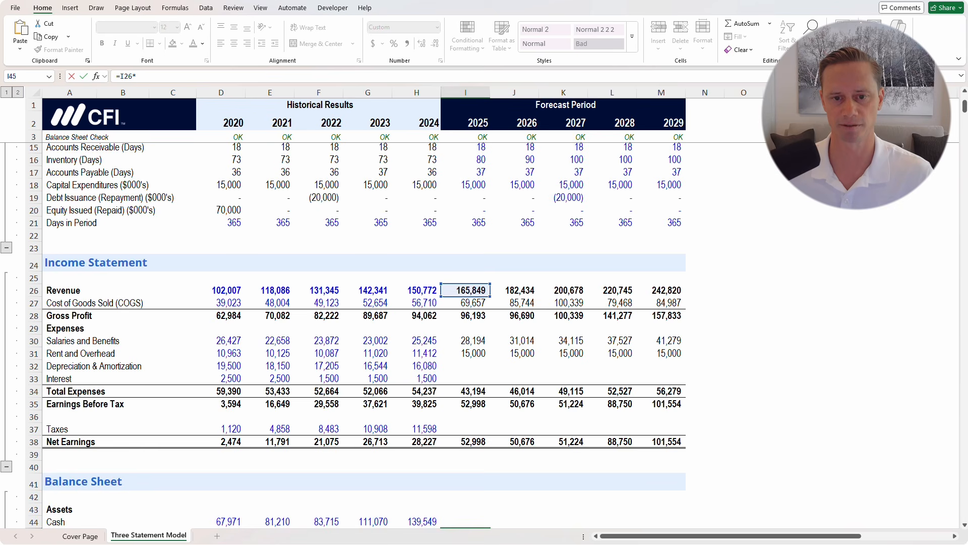
scroll(343, 332, "up", 2)
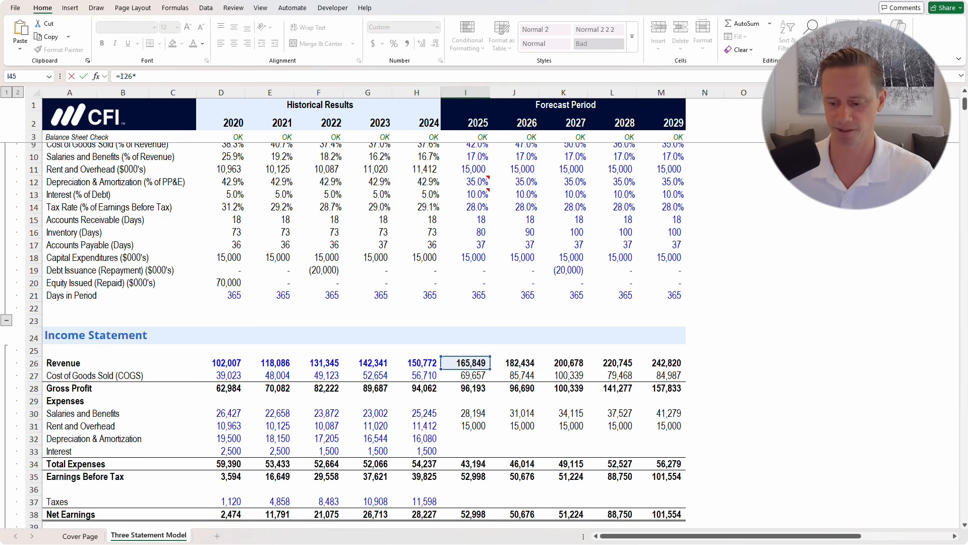
left_click(465, 220)
type("/")
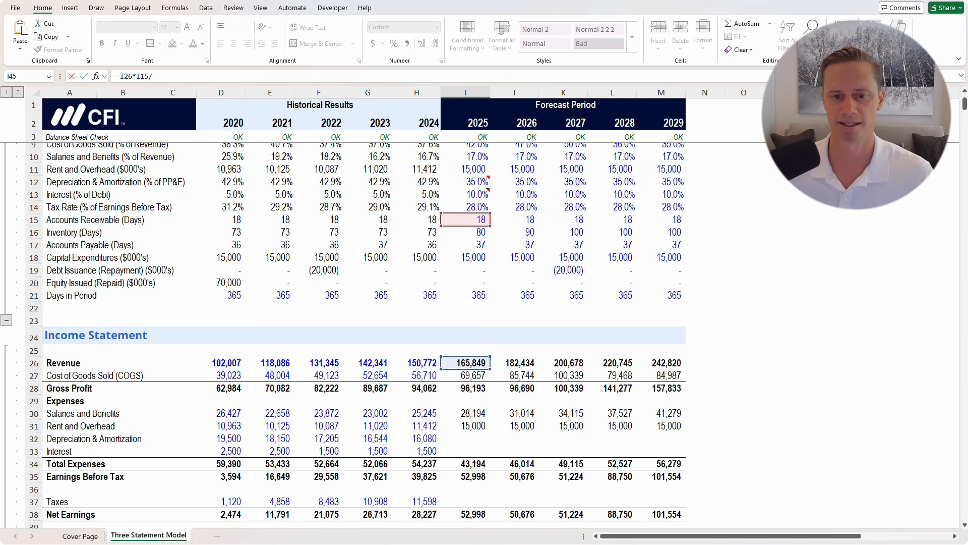
left_click(465, 296)
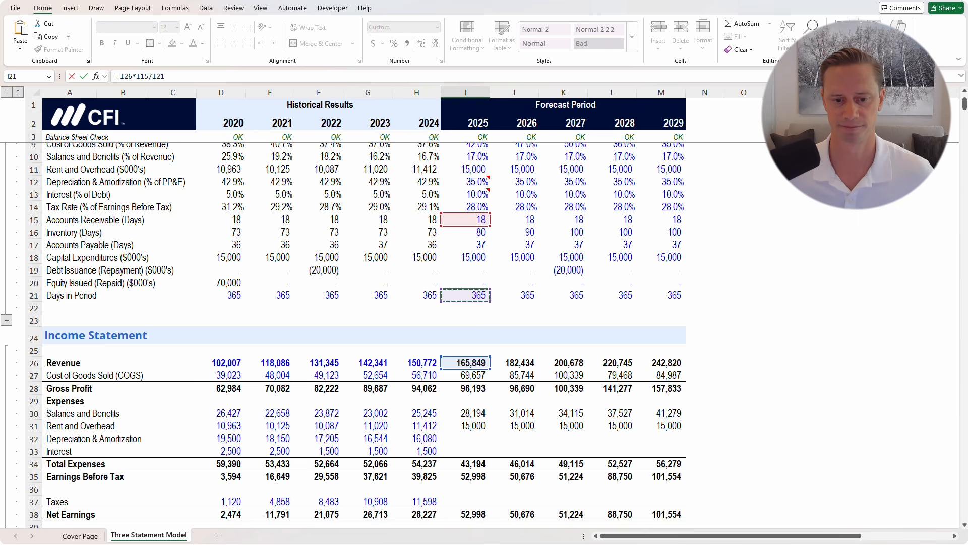
key("ctrl+Return")
Fill Accounts Receivable through 2029 (8,179 to 11,975) and start the 2025 Inventory formula
scroll(364, 335, "down", 3)
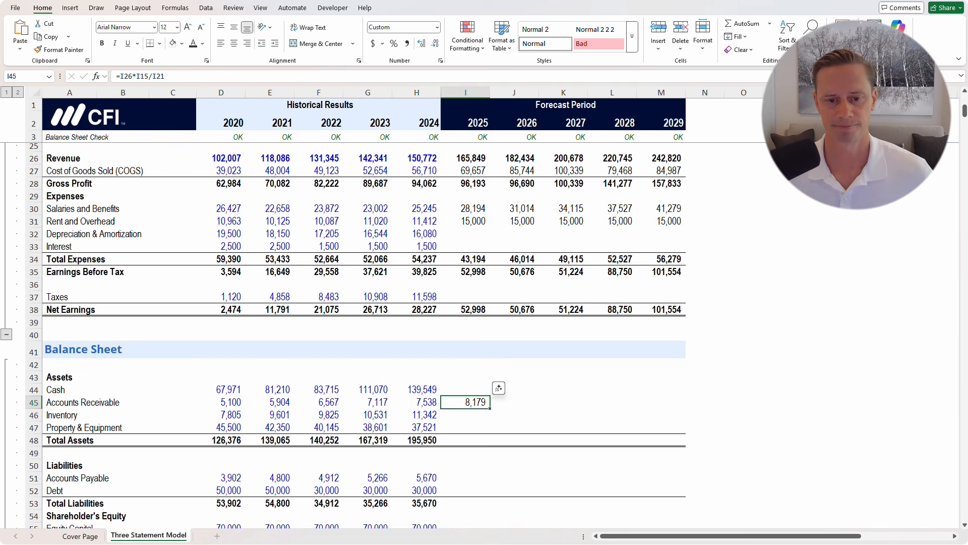
scroll(343, 336, "down", 2)
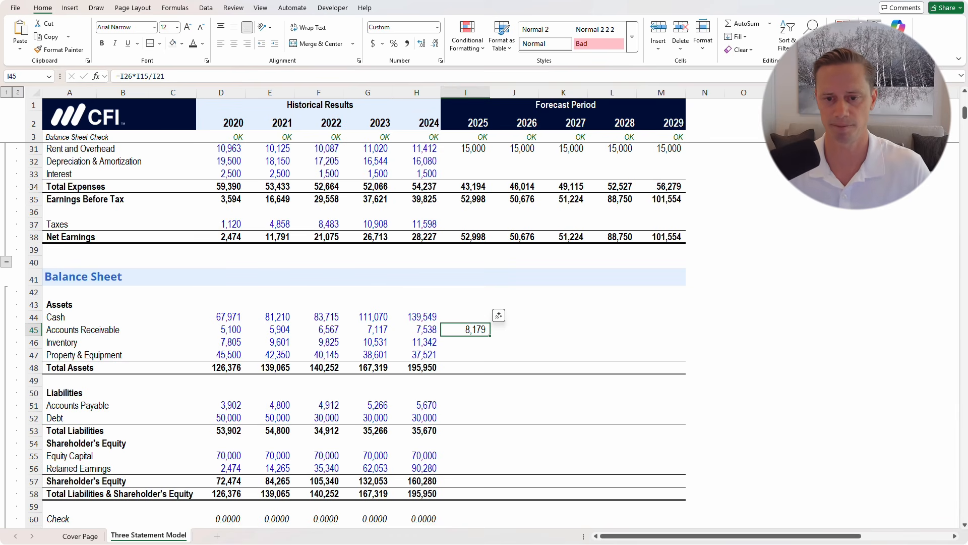
left_click_drag(490, 336, 680, 334)
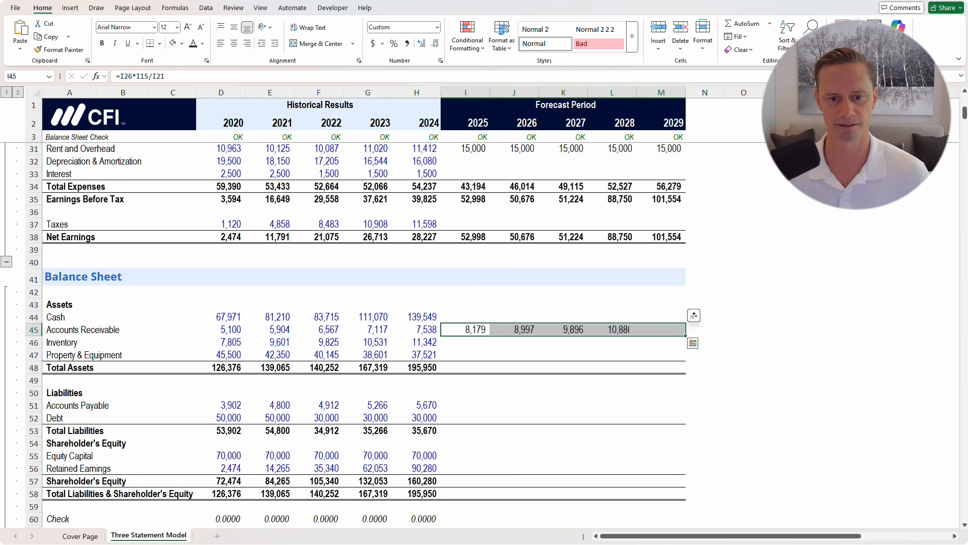
key("Down")
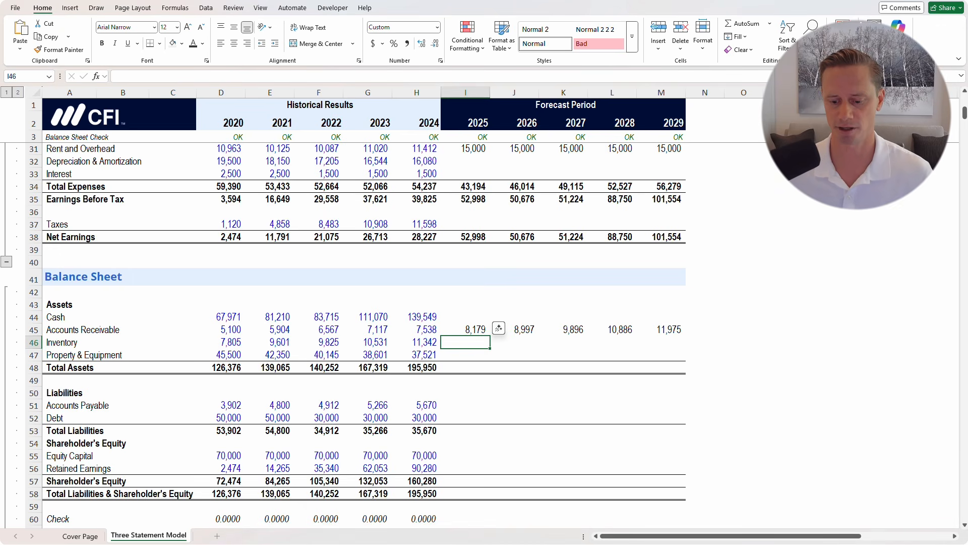
type("=")
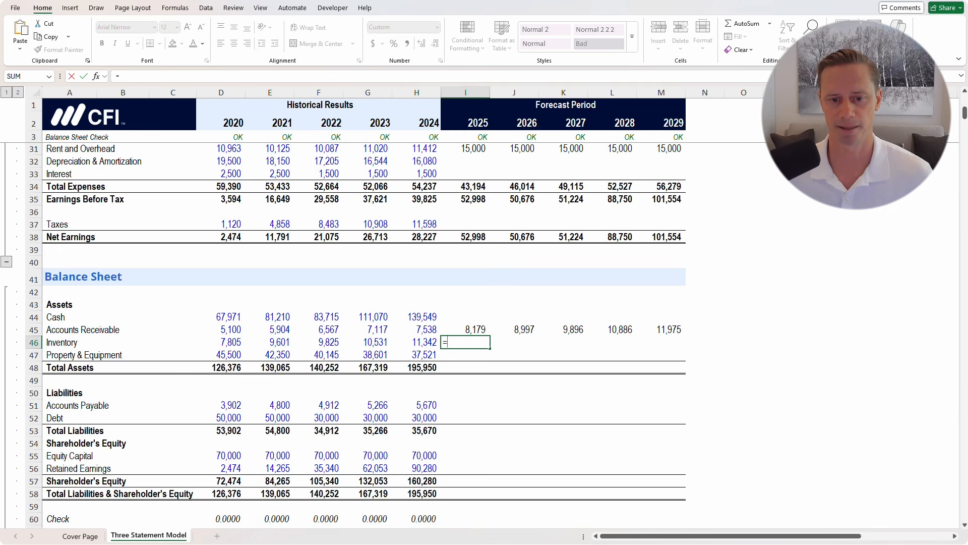
Begin an Inventory formula referencing inventory days, then cancel it
scroll(353, 333, "up", 9)
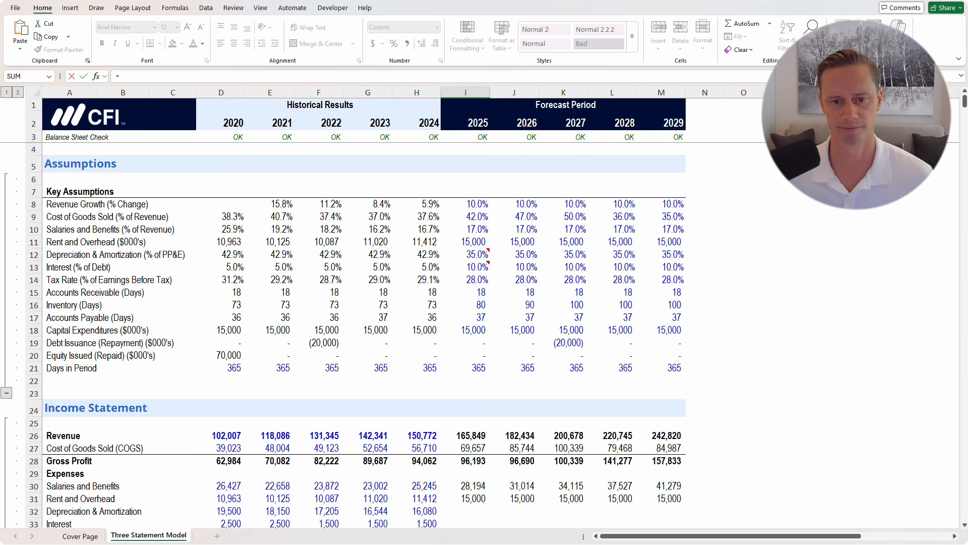
left_click(465, 305)
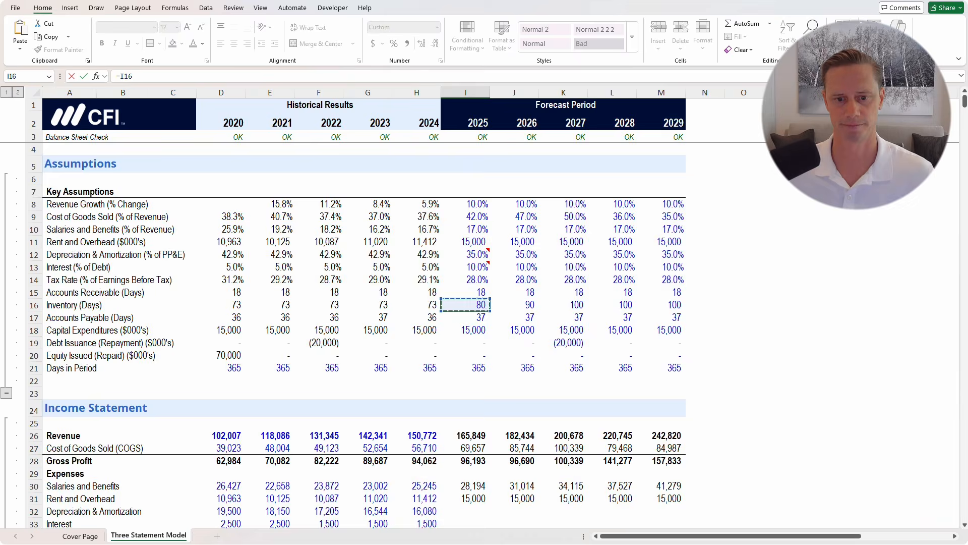
key("Escape")
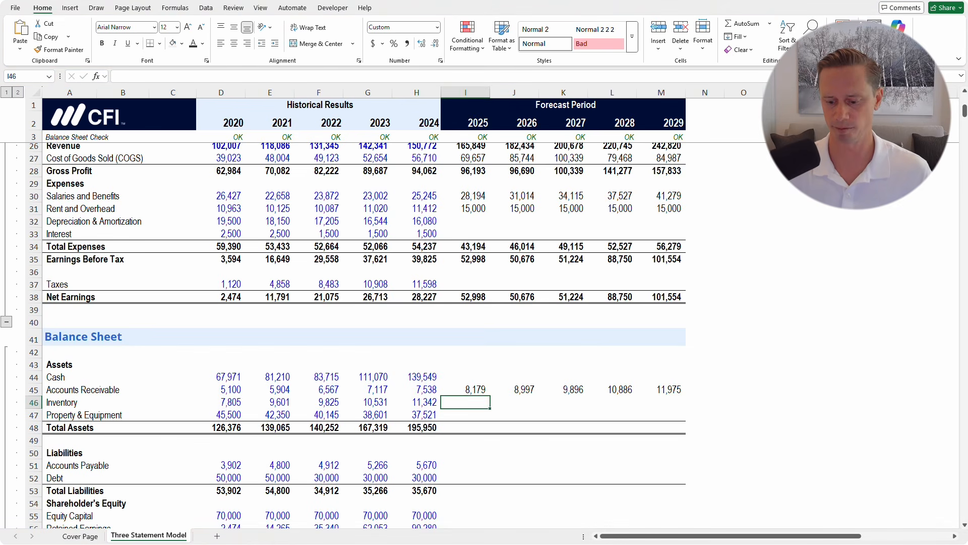
Enter 2025 Inventory as =I27*I16/I21 (COGS × inventory days ÷ days in period), giving 15,267
type("=")
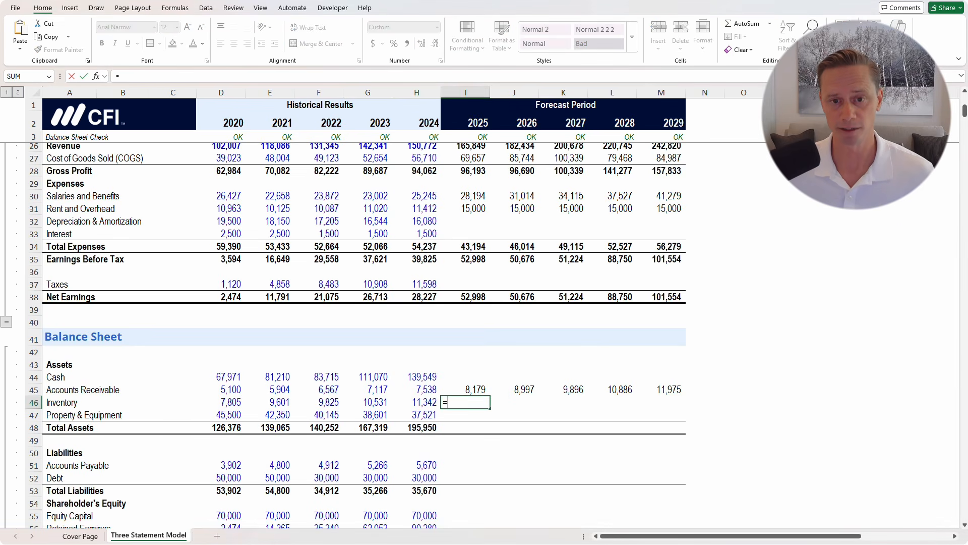
scroll(363, 333, "up", 2)
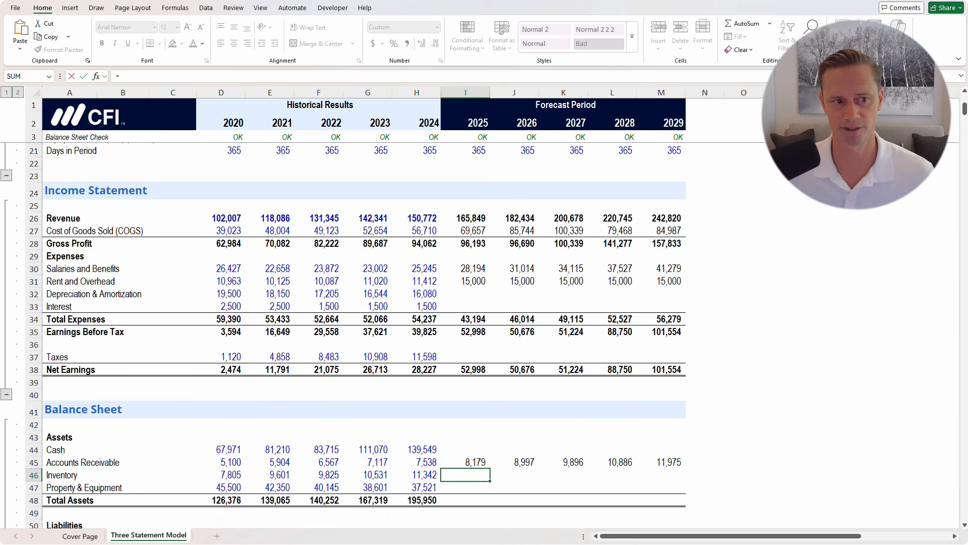
left_click(465, 231)
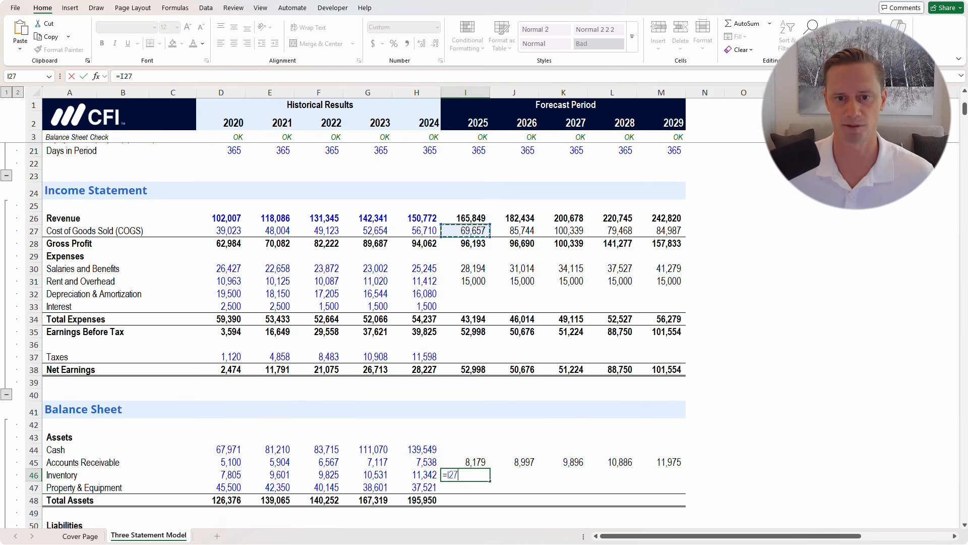
type("*")
scroll(363, 333, "up", 4)
scroll(363, 333, "up", 2)
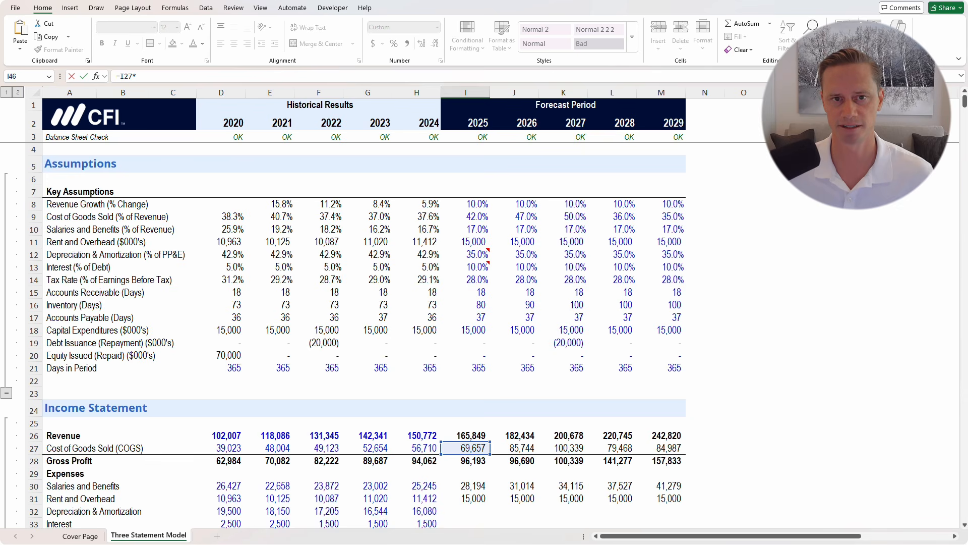
left_click(466, 305)
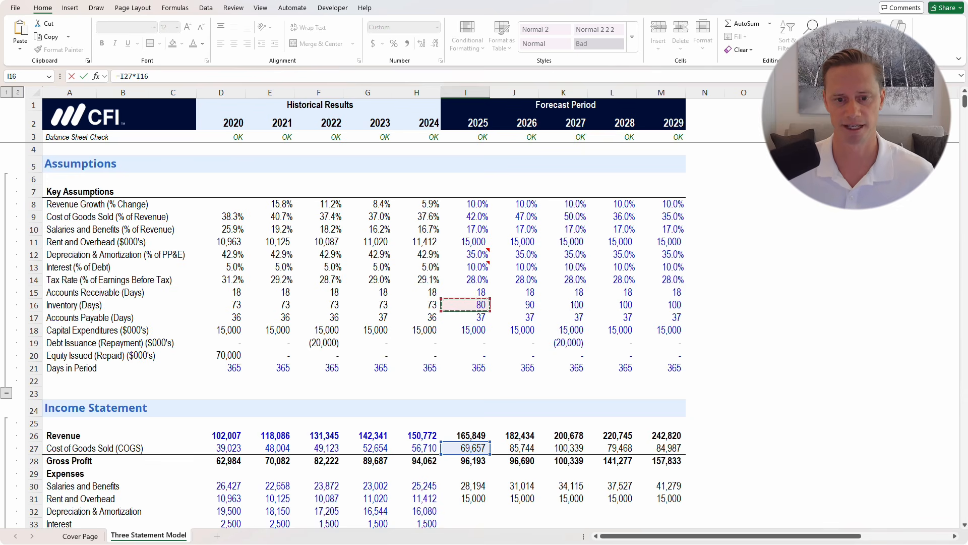
type("/")
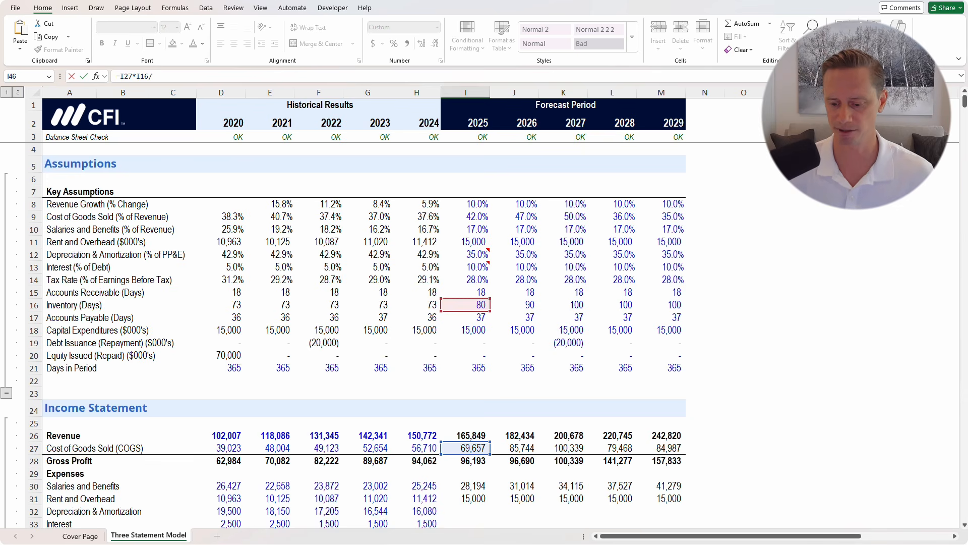
left_click(454, 367)
key("ctrl+Return")
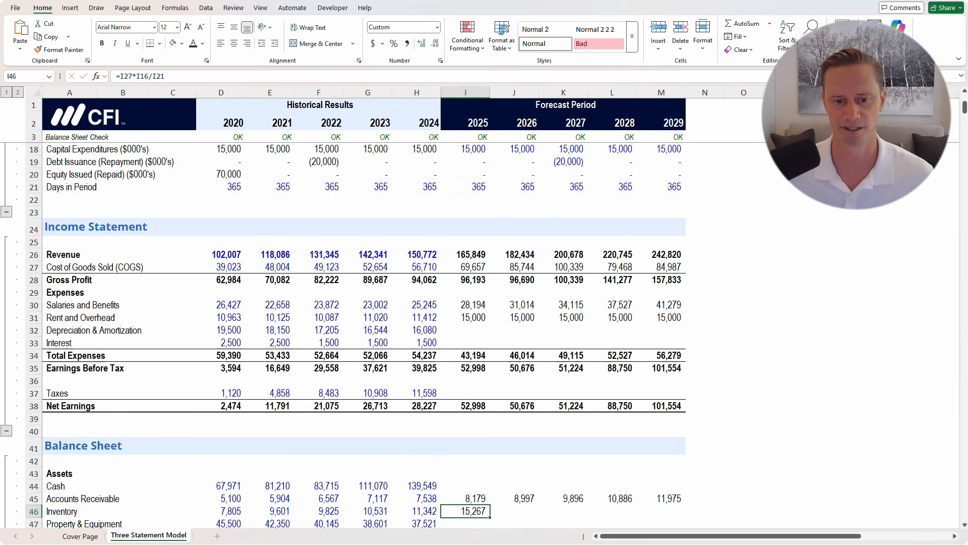
scroll(363, 333, "down", 3)
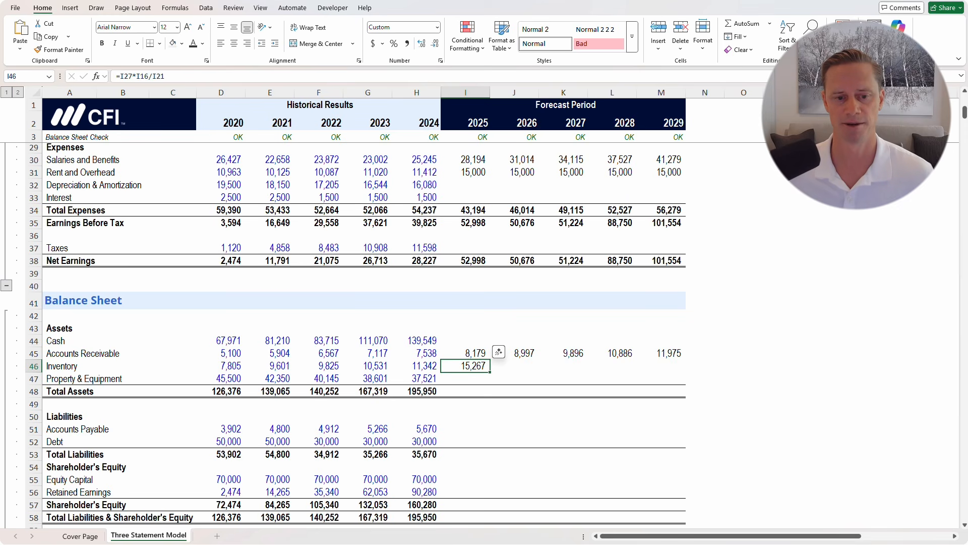
key("Down")
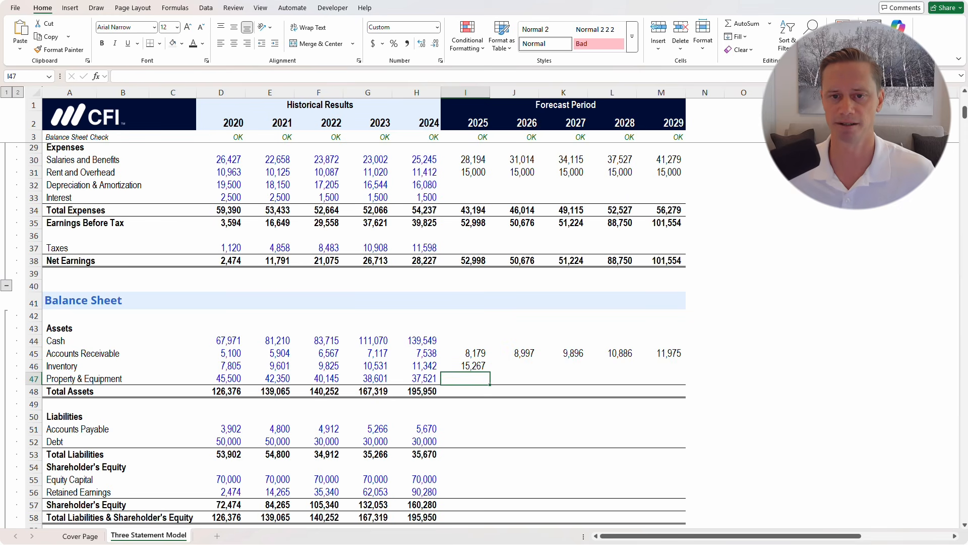
scroll(353, 333, "down", 1)
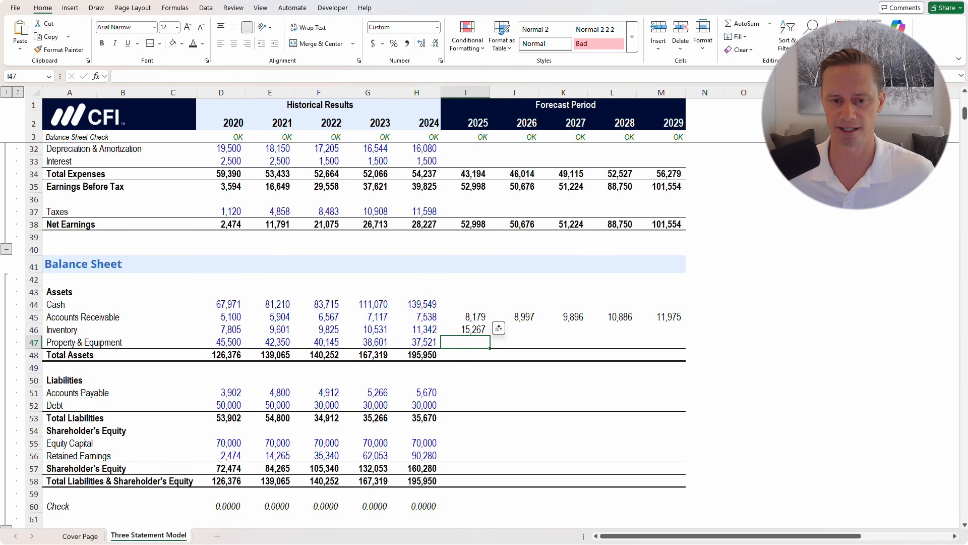
key("Left")
scroll(353, 332, "down", 7)
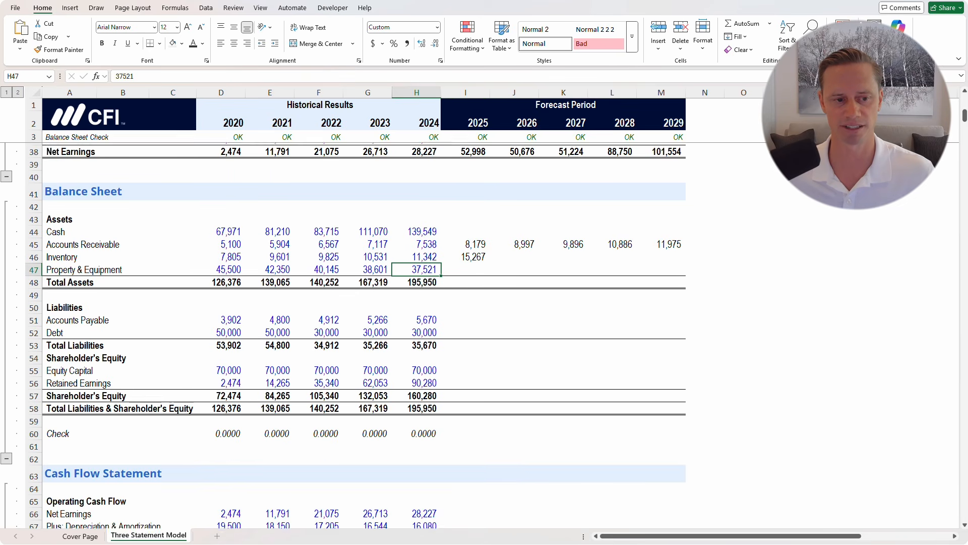
scroll(353, 333, "down", 10)
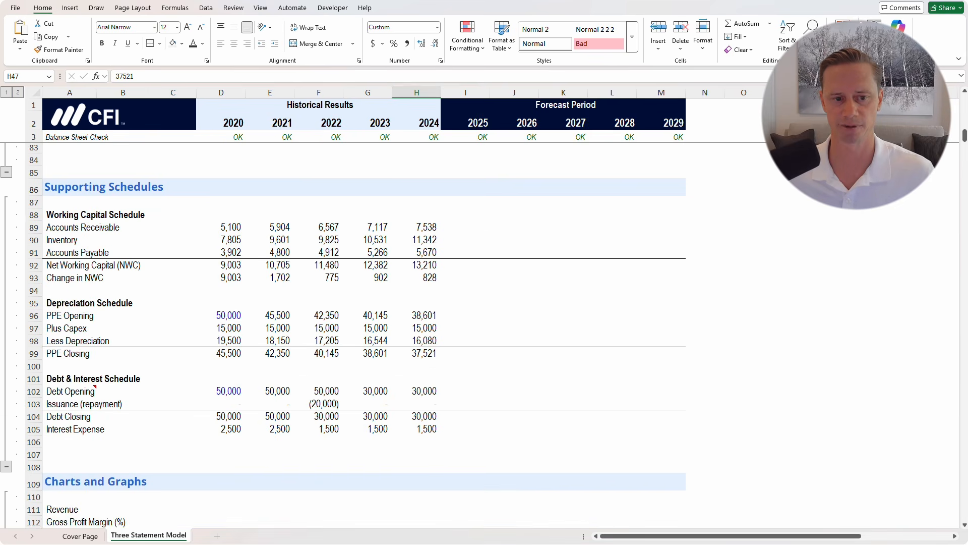
left_click(33, 265)
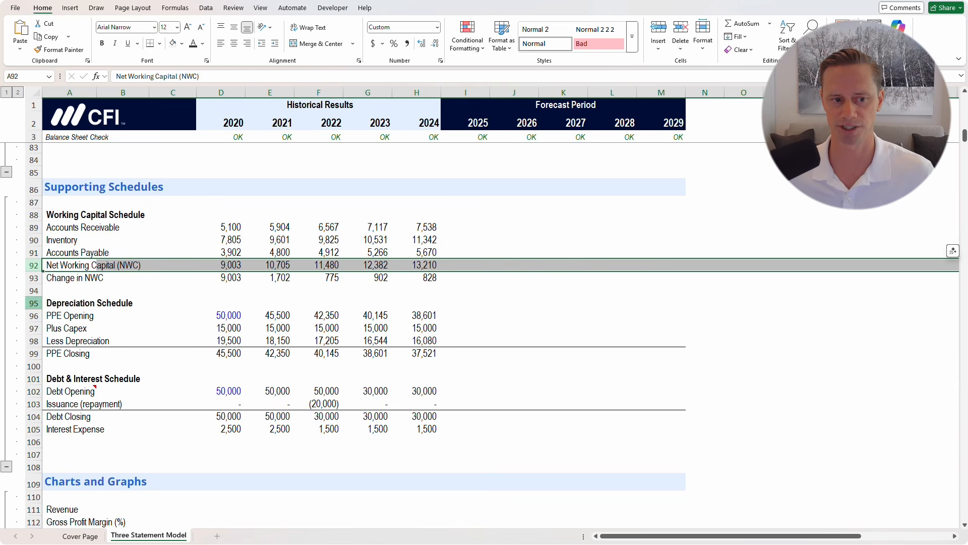
left_click(34, 303)
left_click(34, 354)
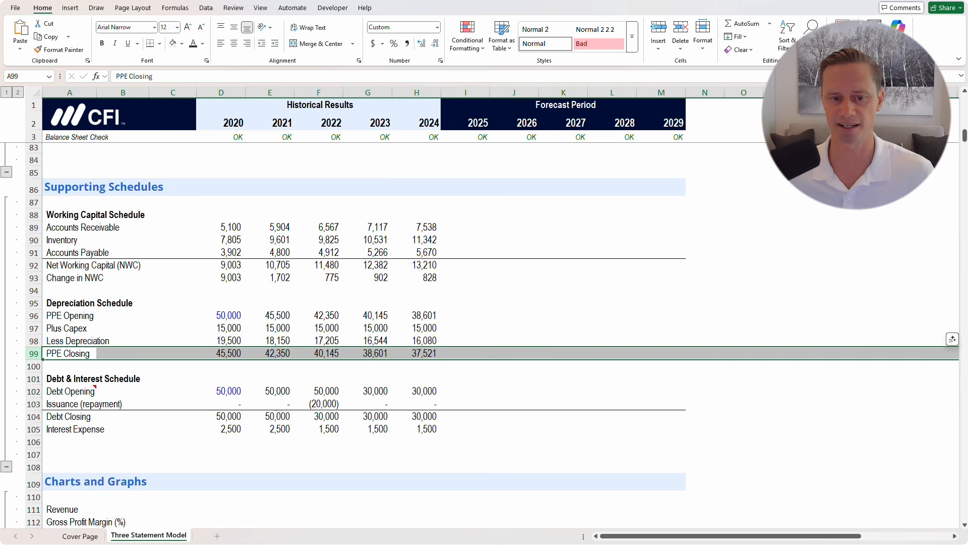
left_click(416, 391)
scroll(417, 391, "up", 2)
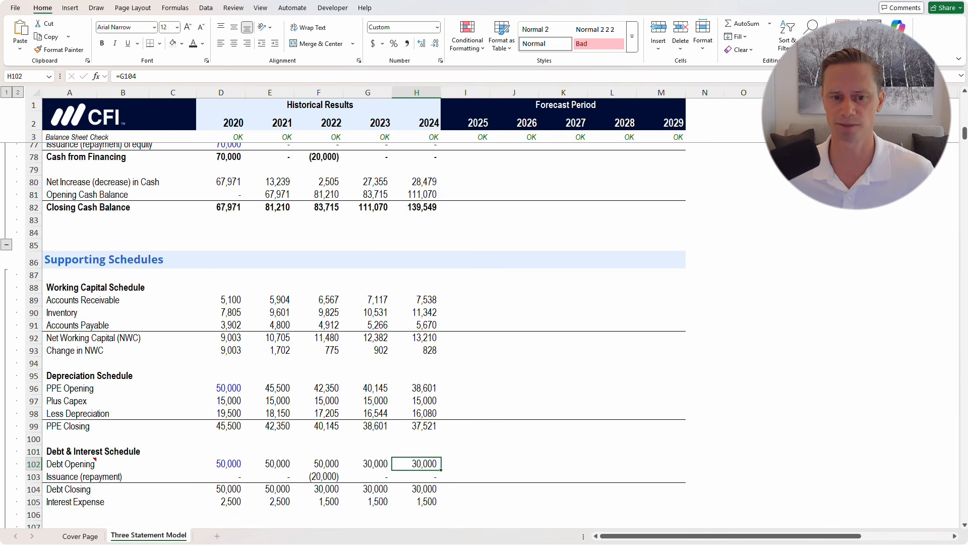
scroll(343, 335, "down", 1)
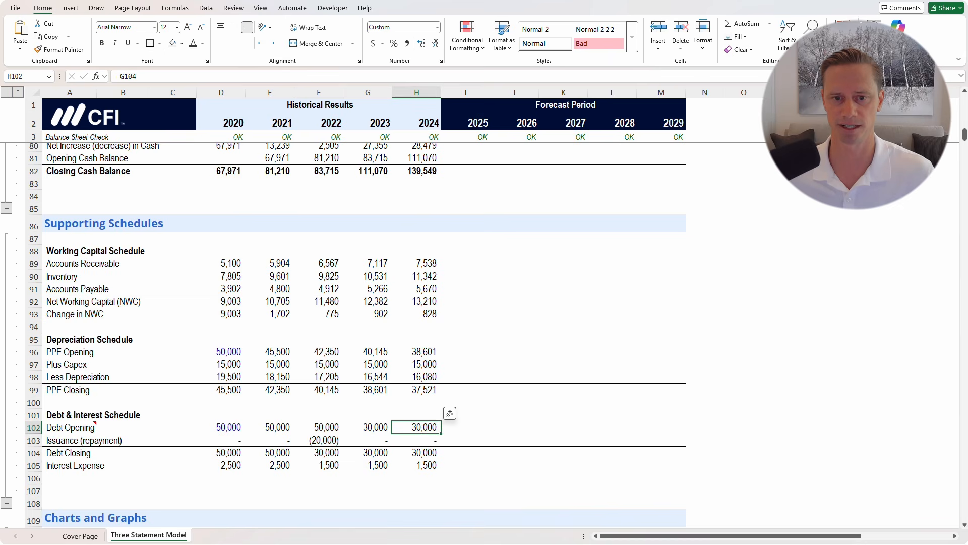
scroll(343, 335, "up", 14)
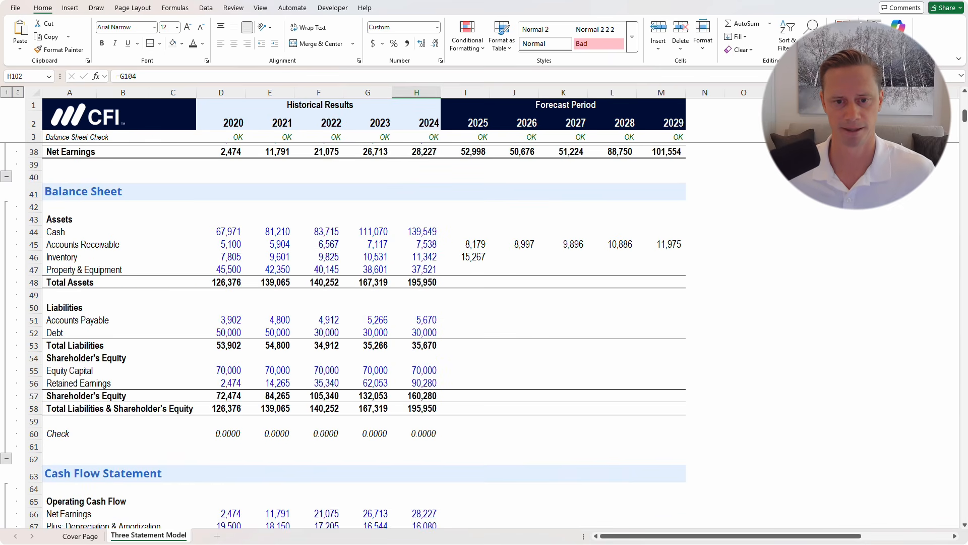
Fill Inventory and Total Assets across 2025–2029, with Total Assets running 23,446 to 35,259
left_click_drag(465, 256, 662, 257)
key("ctrl+r")
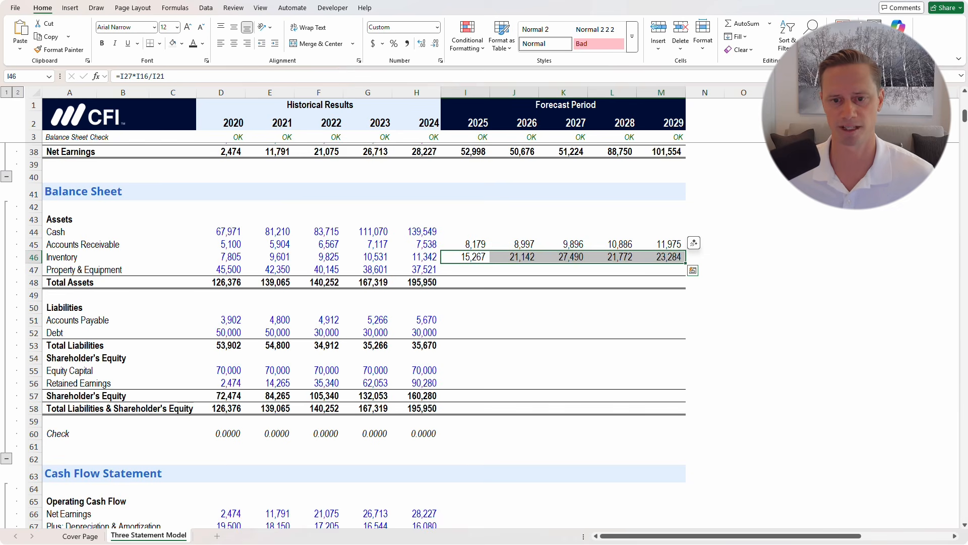
left_click_drag(416, 282, 662, 282)
key("ctrl+r")
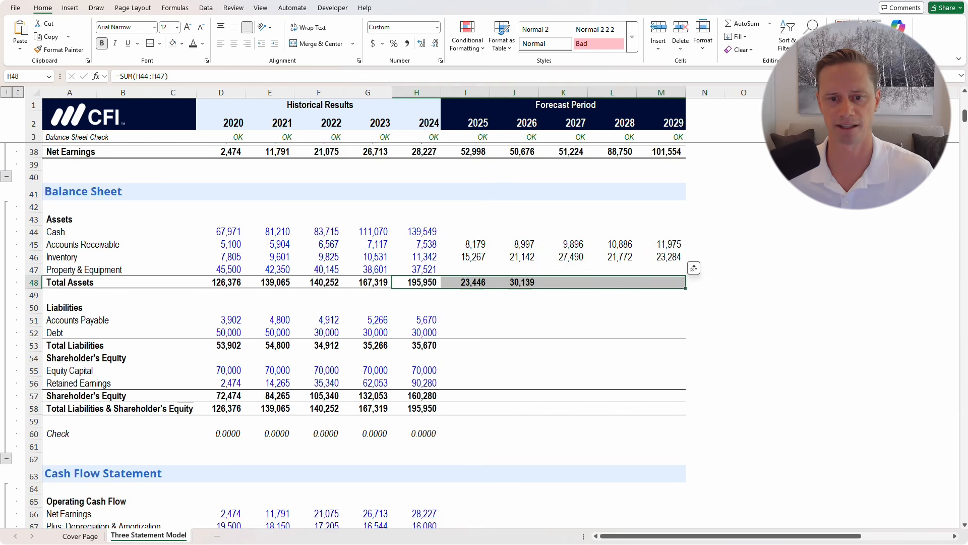
left_click(466, 295)
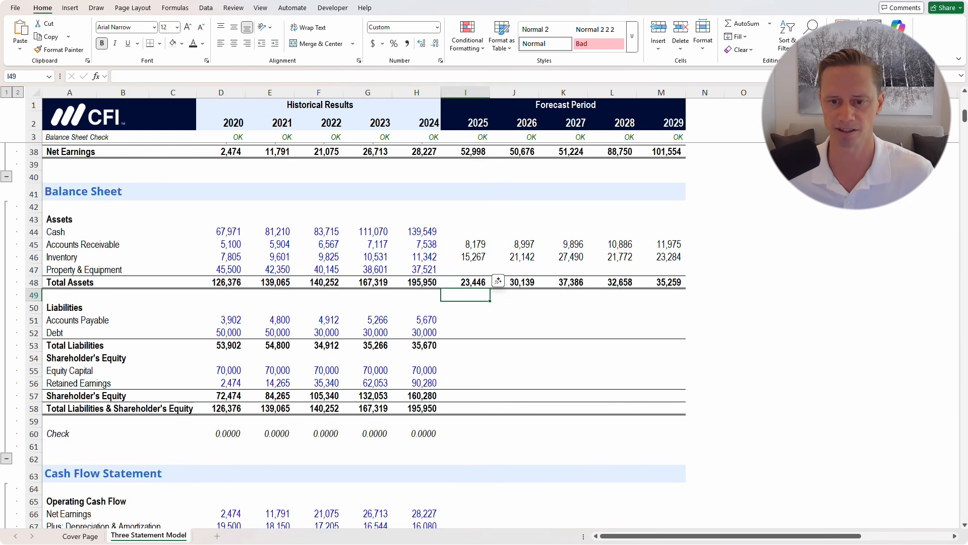
left_click_drag(465, 232, 661, 281)
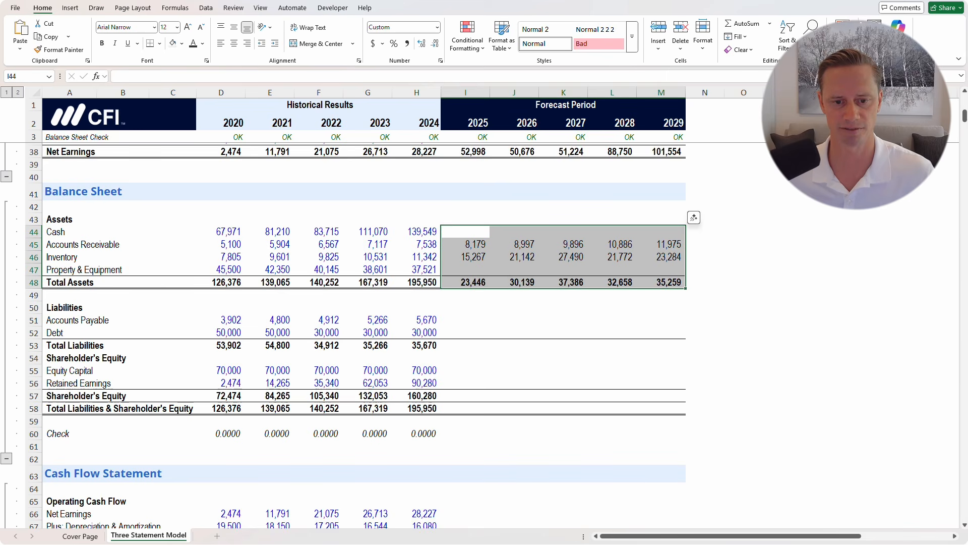
left_click(466, 346)
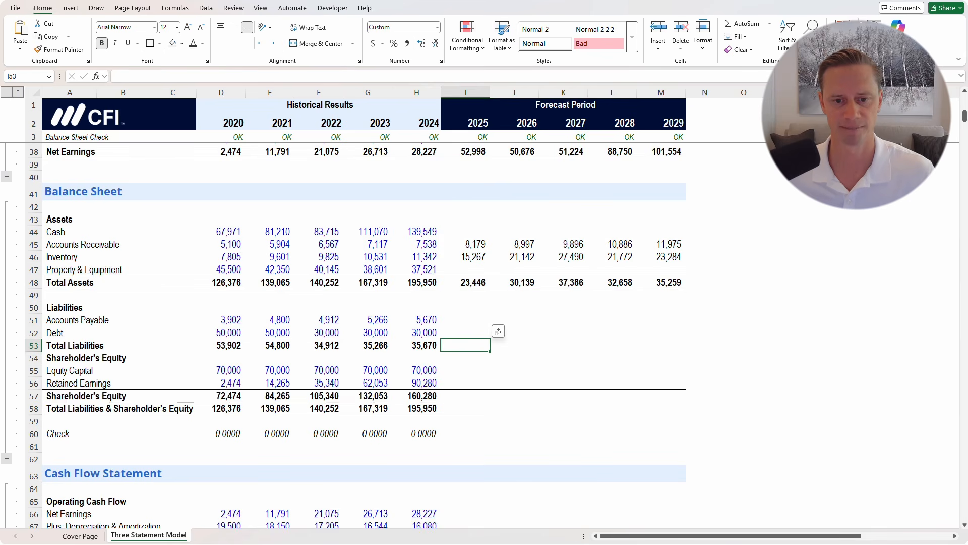
left_click(465, 320)
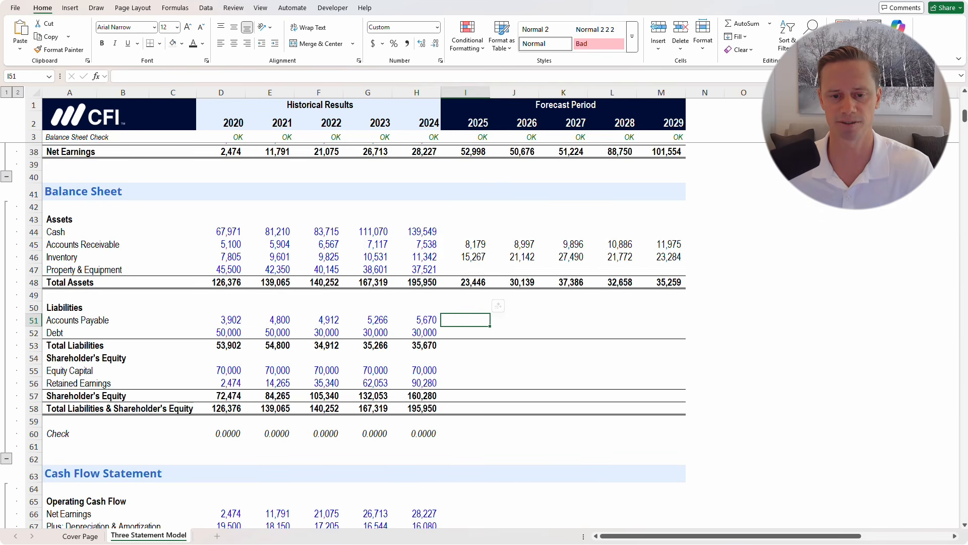
Enter 2025 Accounts Payable as =I27*I17/I21 (COGS × payable days ÷ days in period), giving 7,061
type("=")
scroll(344, 335, "up", 2)
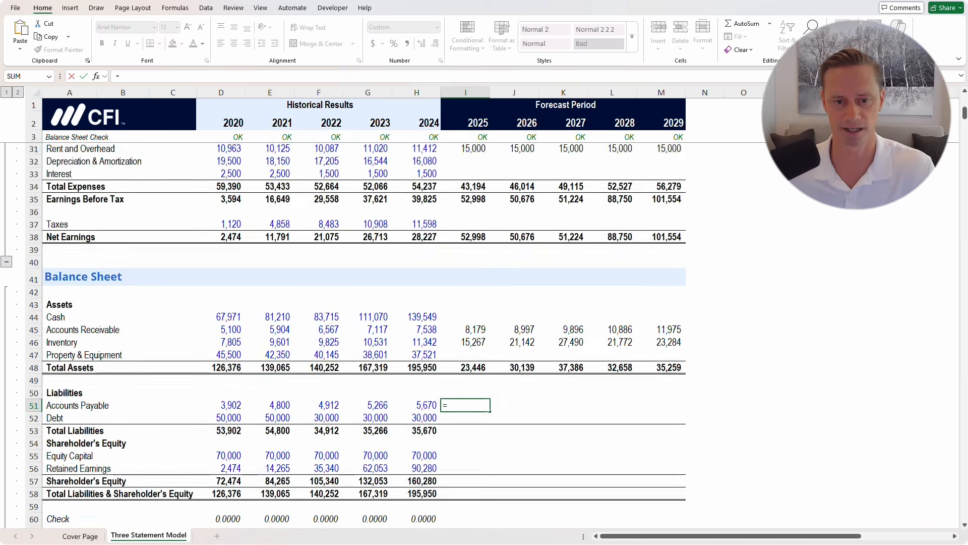
scroll(364, 333, "up", 6)
left_click(465, 339)
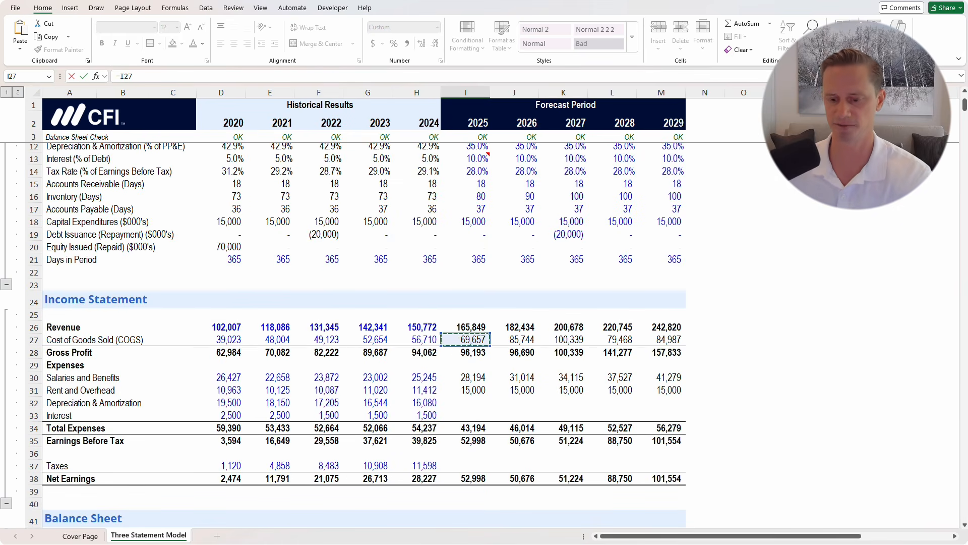
type("*")
scroll(344, 335, "up", 3)
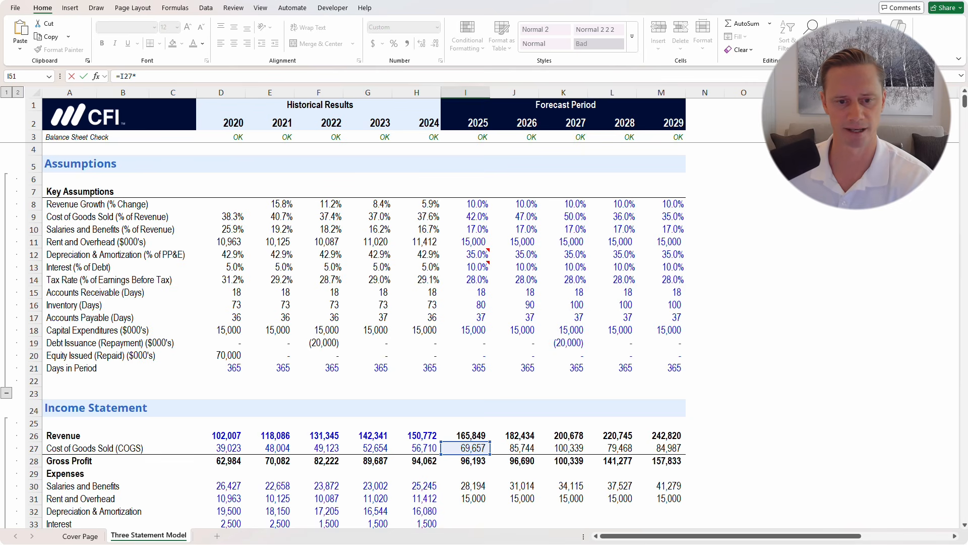
left_click(465, 318)
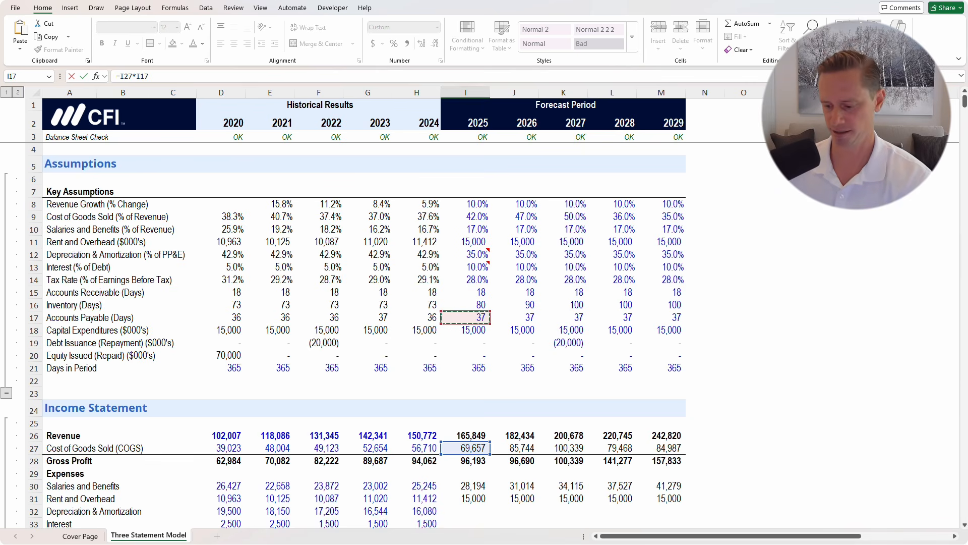
type("/")
left_click(465, 368)
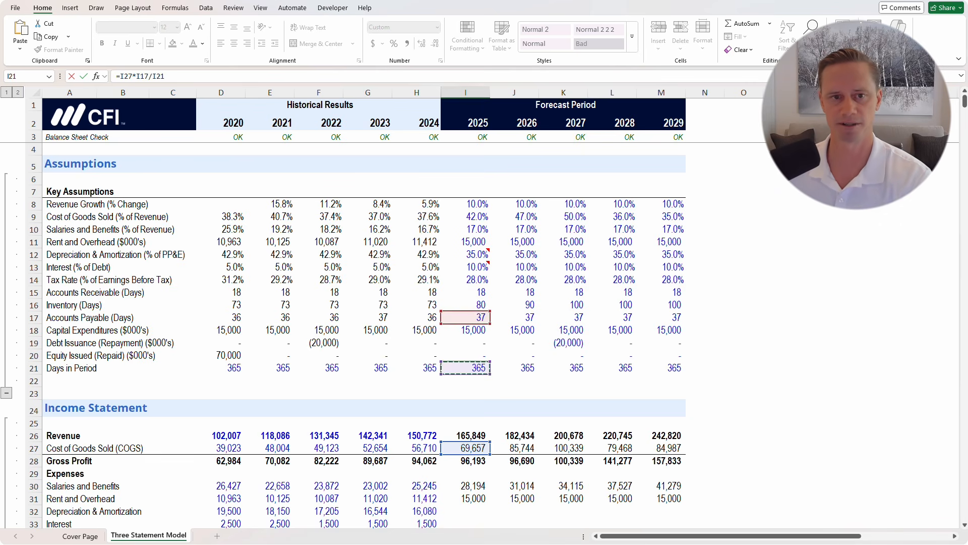
key("ctrl+Return")
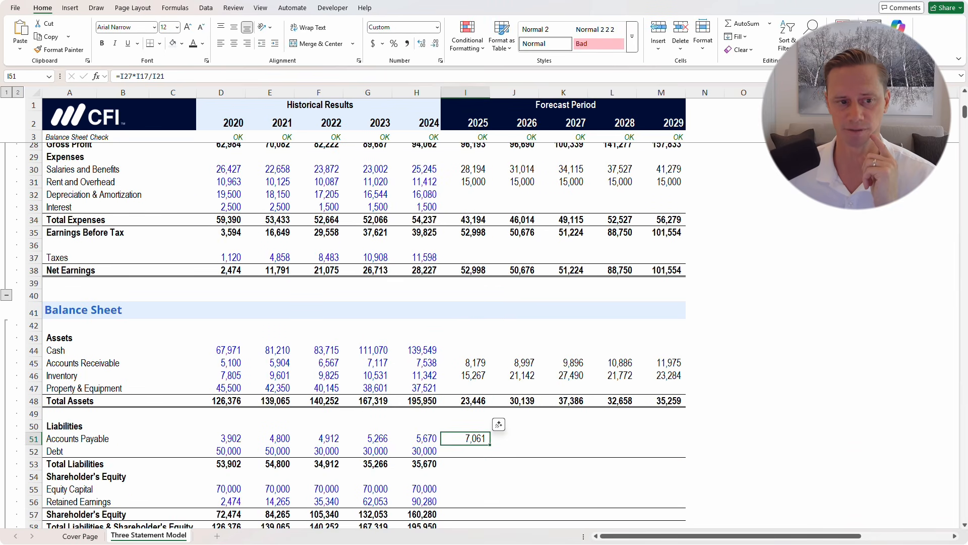
Highlight the Cost of Goods Sold and Salaries and Benefits rows, then select Accounts Payable 2025–2029
scroll(343, 335, "up", 3)
left_click_drag(65, 240, 666, 240)
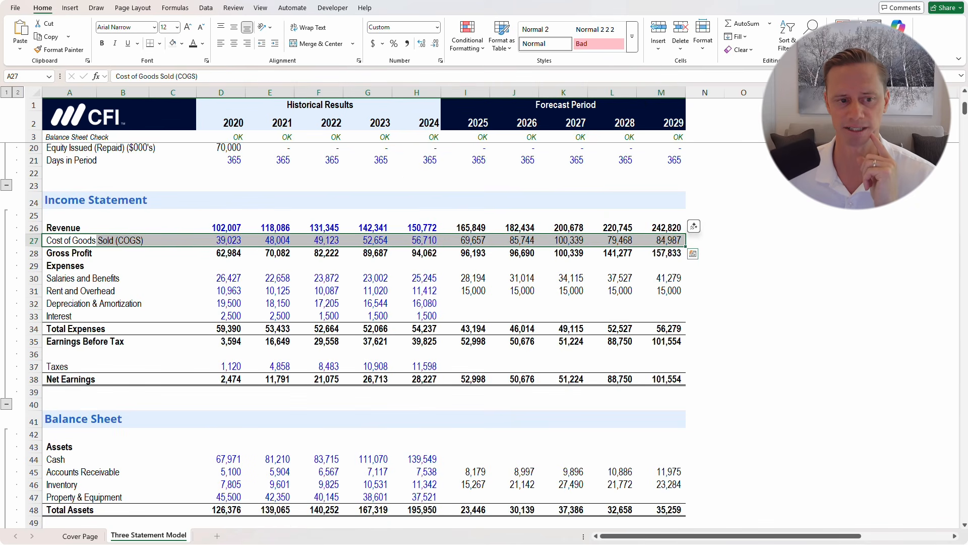
left_click_drag(71, 278, 671, 278)
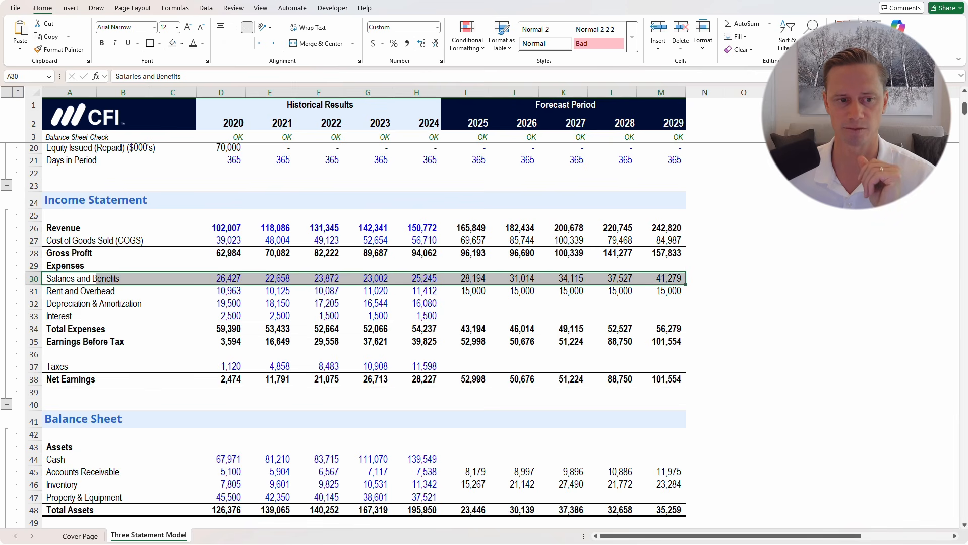
left_click_drag(66, 240, 666, 240)
scroll(353, 333, "down", 6)
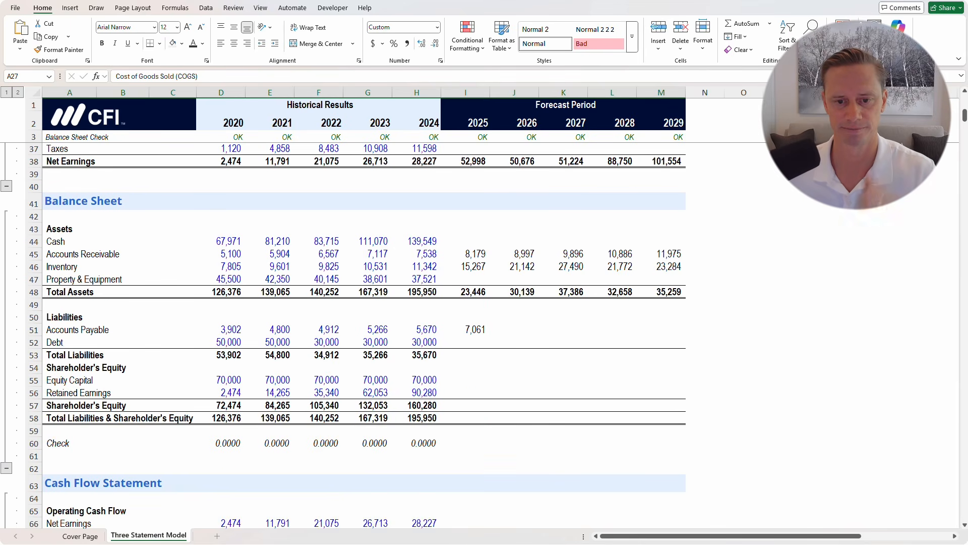
left_click_drag(466, 330, 661, 329)
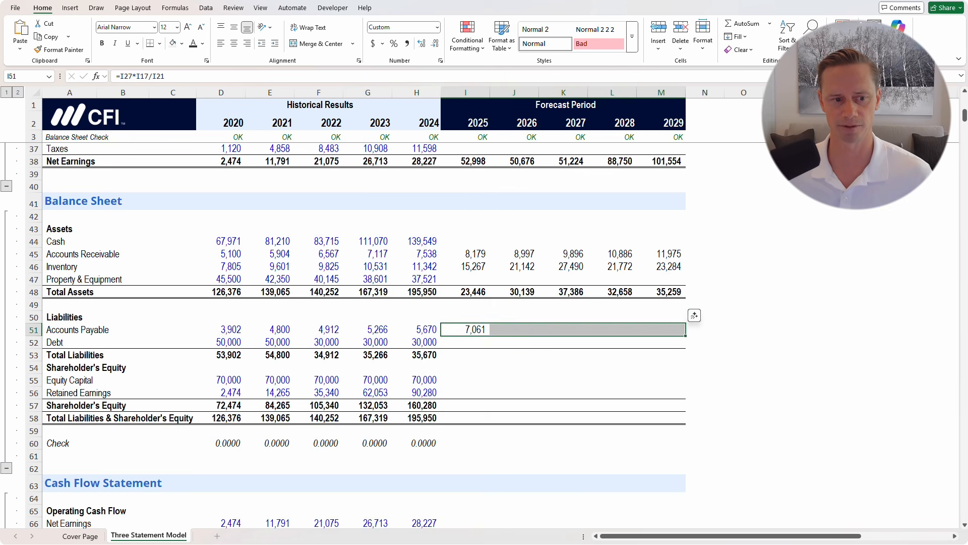
Fill Accounts Payable and Total Liabilities across 2025–2029
key("ctrl+r")
left_click_drag(417, 354, 661, 355)
key("ctrl+r")
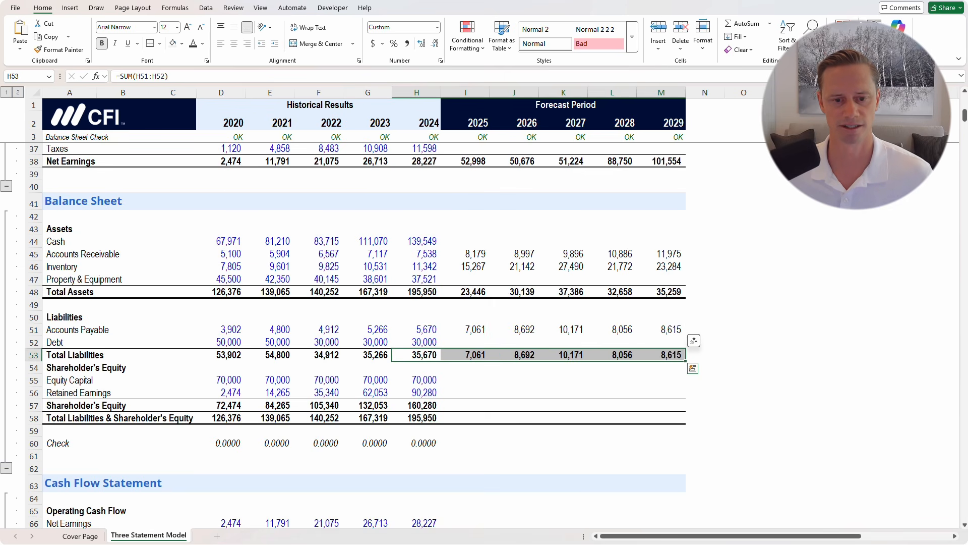
Review the 2024 shareholder's equity formula and highlight the Debt and Equity Capital rows
left_click(416, 405)
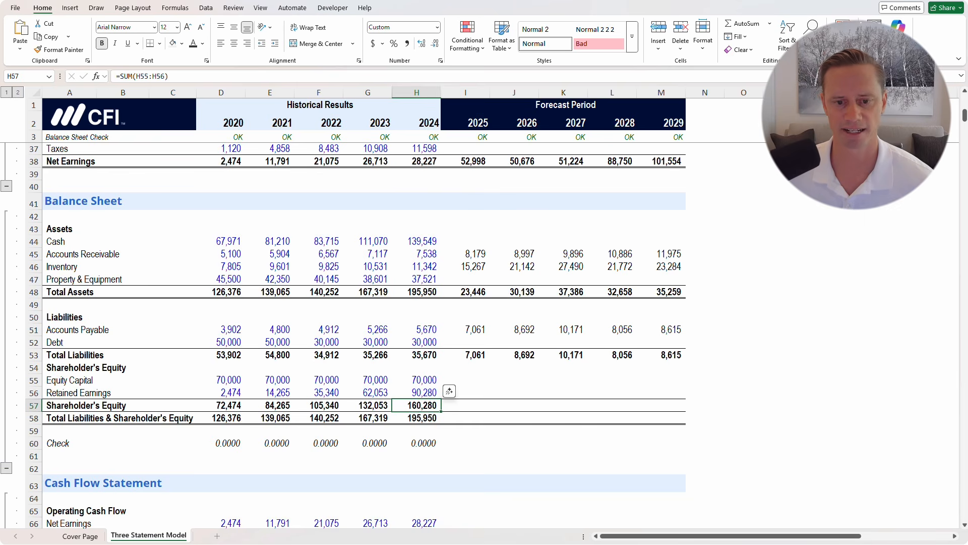
left_click(465, 342)
key("shift+space")
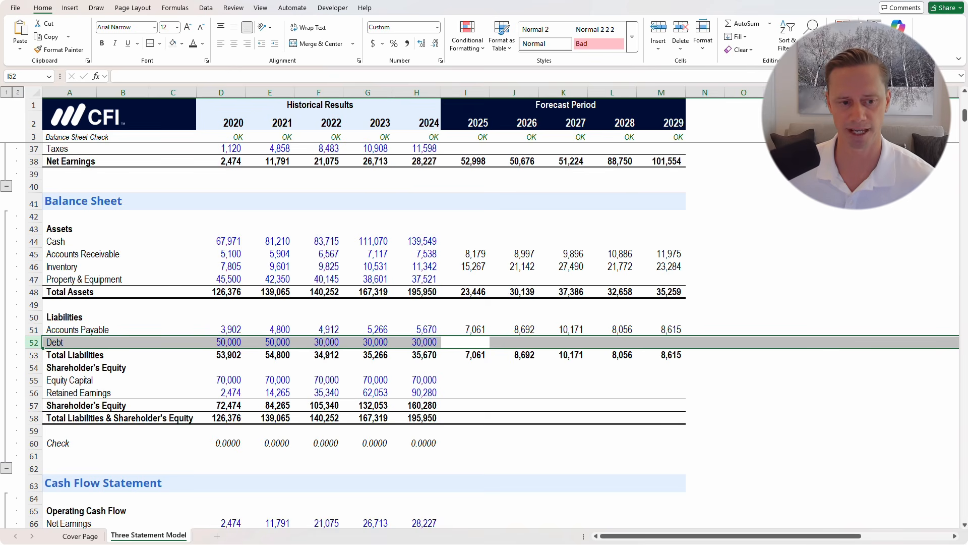
left_click(417, 379)
key("shift+space")
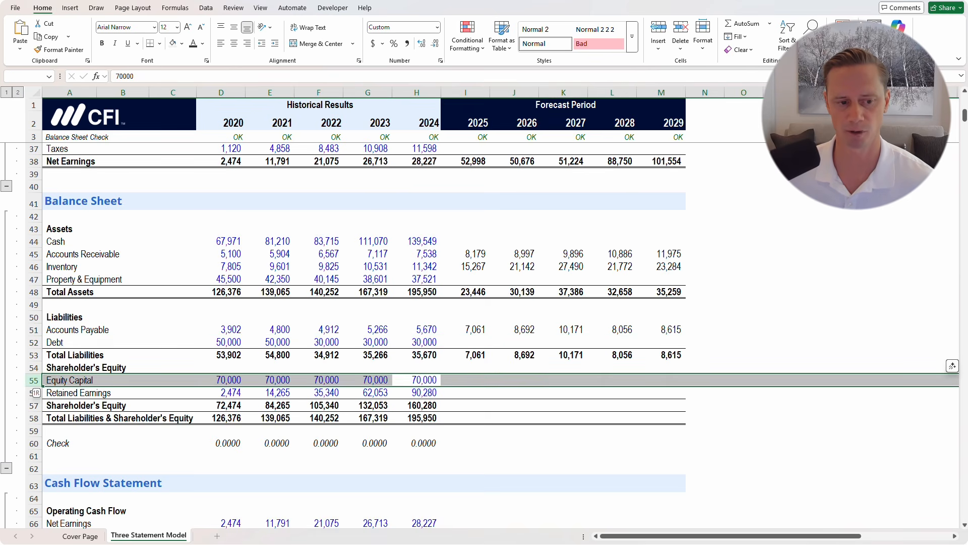
scroll(484, 332, "down", 11)
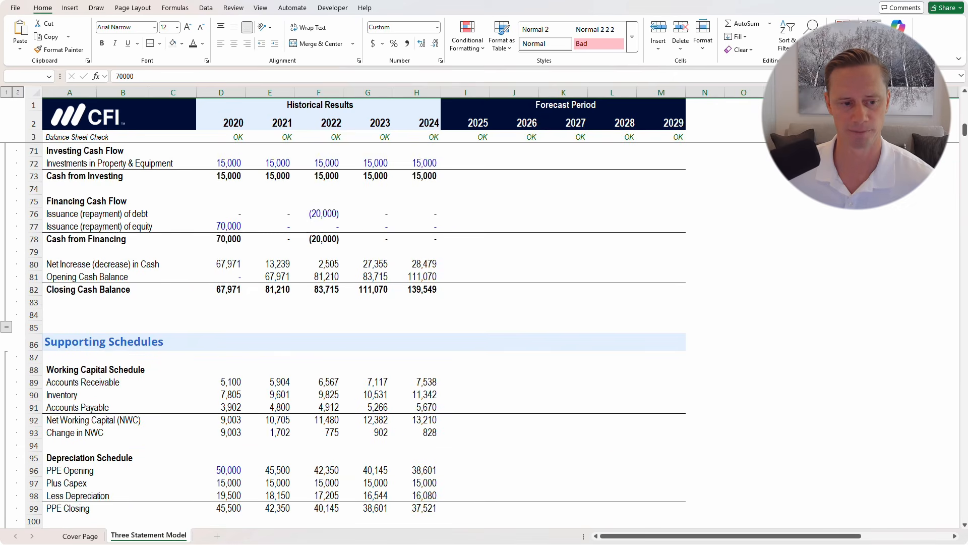
scroll(484, 333, "down", 5)
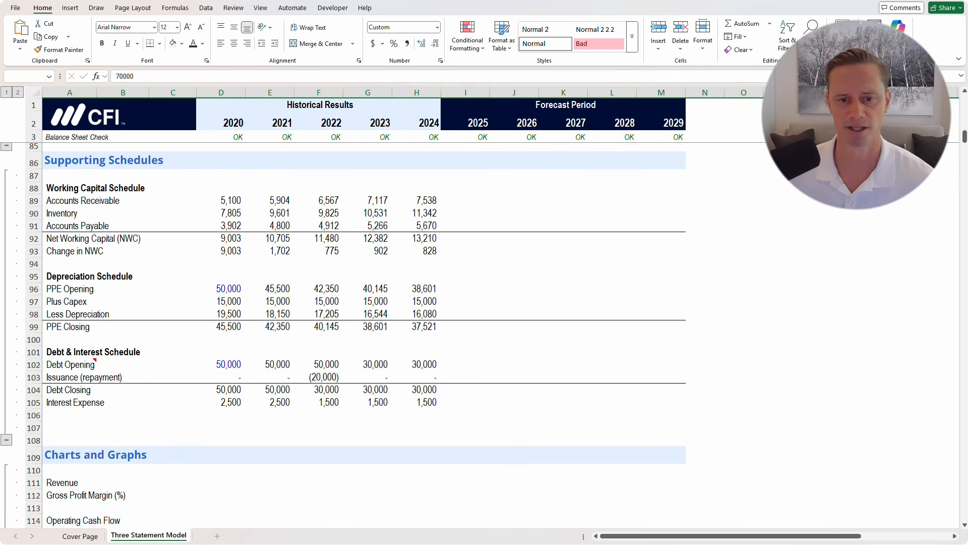
scroll(484, 333, "up", 15)
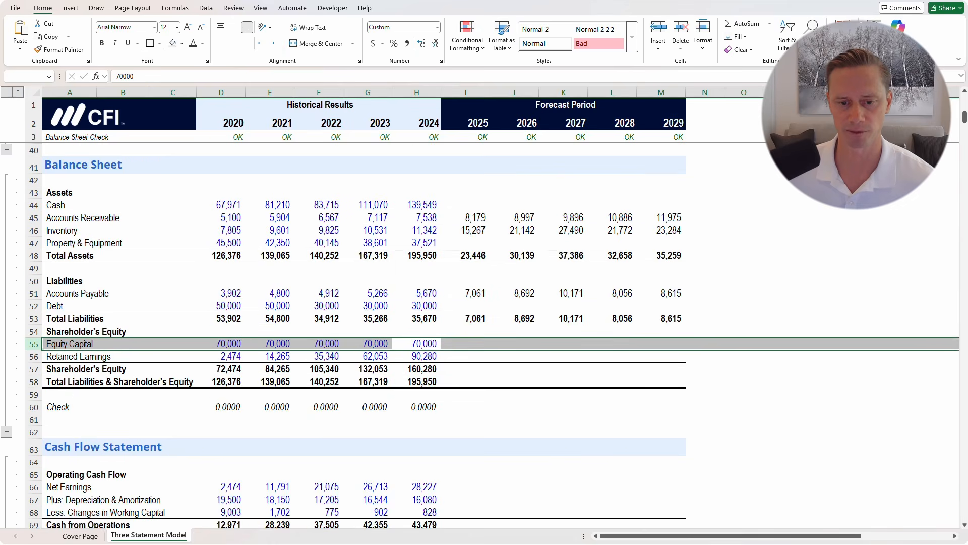
scroll(484, 333, "up", 1)
Fill Shareholder's Equity and Total Liabilities & Shareholder's Equity right through 2029
key("Right")
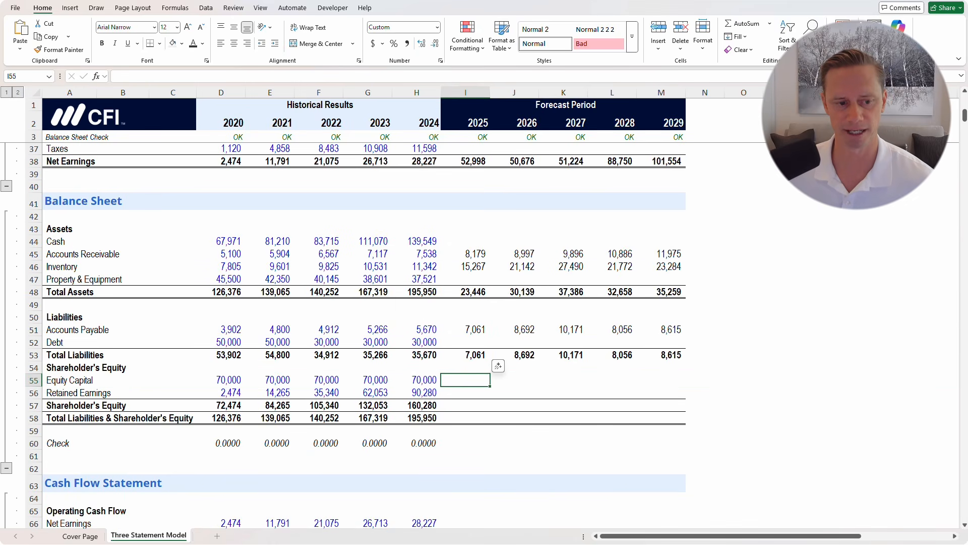
key("Left")
key("Down")
key("Down")
key("shift+Down")
key("shift+Right")
key("shift+Right")
key("shift+Right")
key("shift+Right")
key("shift+Right")
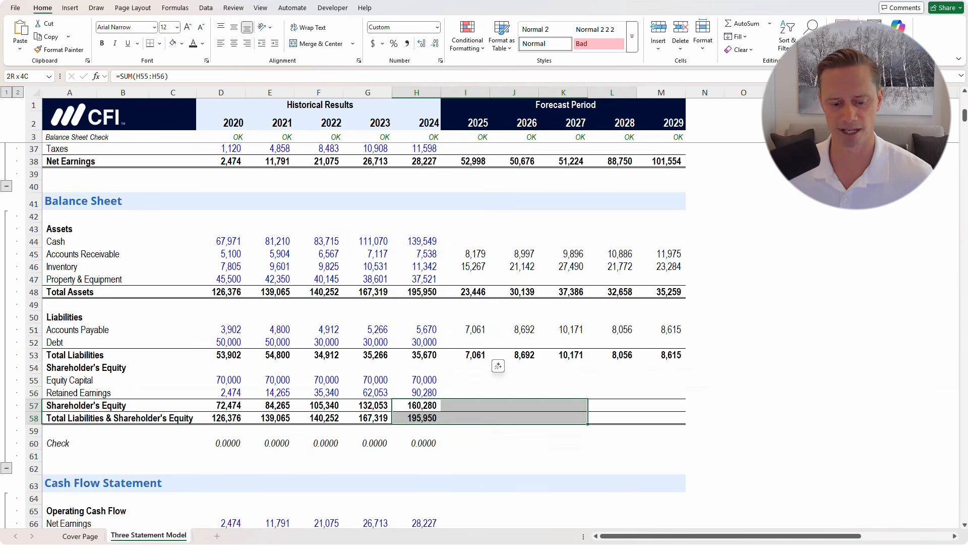
key("ctrl+r")
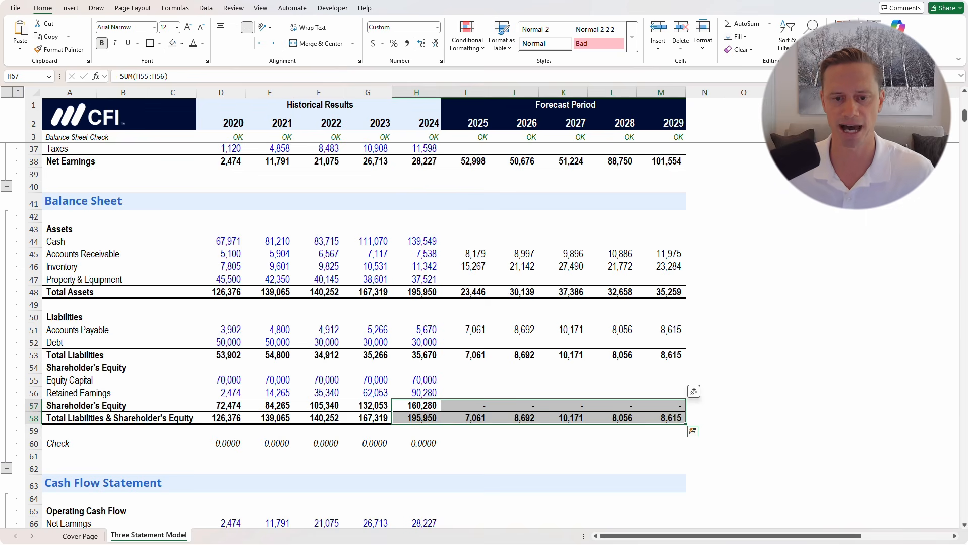
Review the completed forecast balance sheet block, ending at 8,615 in 2029
key("Up")
key("Up")
key("Right")
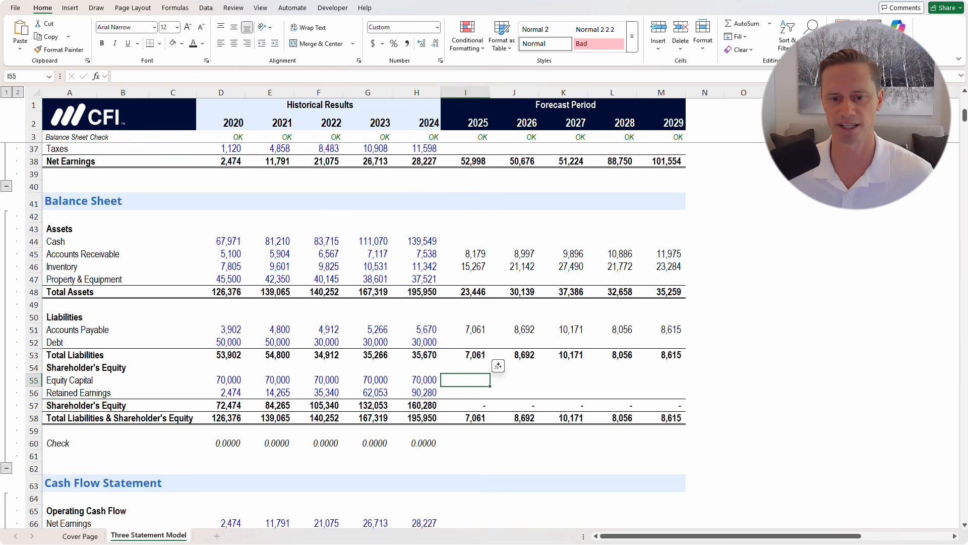
mouse_move(466, 241)
left_mouse_down()
mouse_move(563, 355)
mouse_move(661, 406)
mouse_move(661, 418)
left_mouse_up()
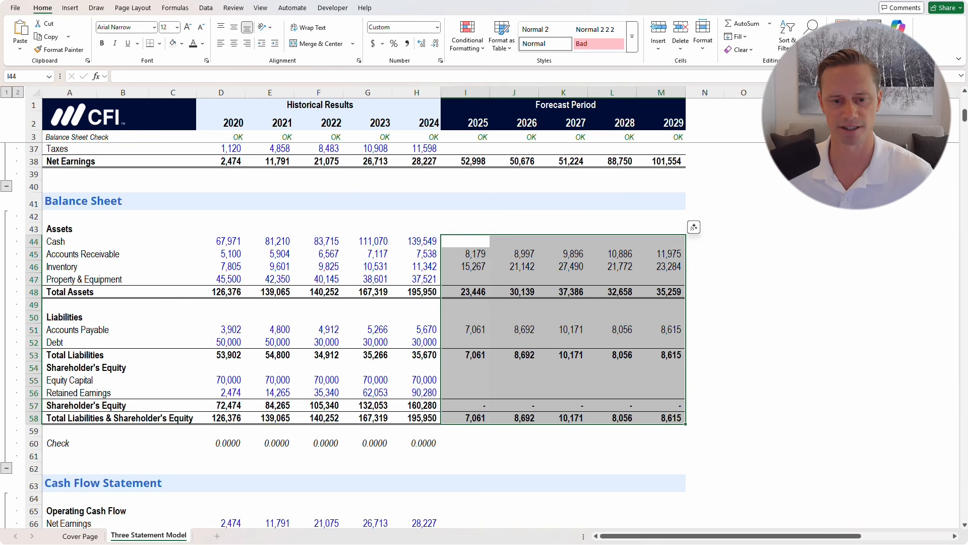
left_click(465, 456)
scroll(466, 456, "down", 3)
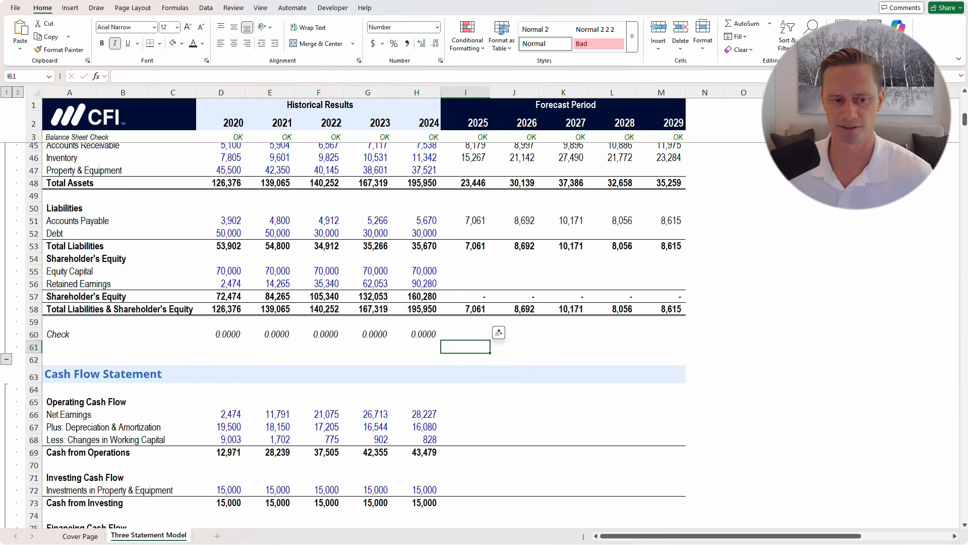
scroll(363, 333, "down", 2)
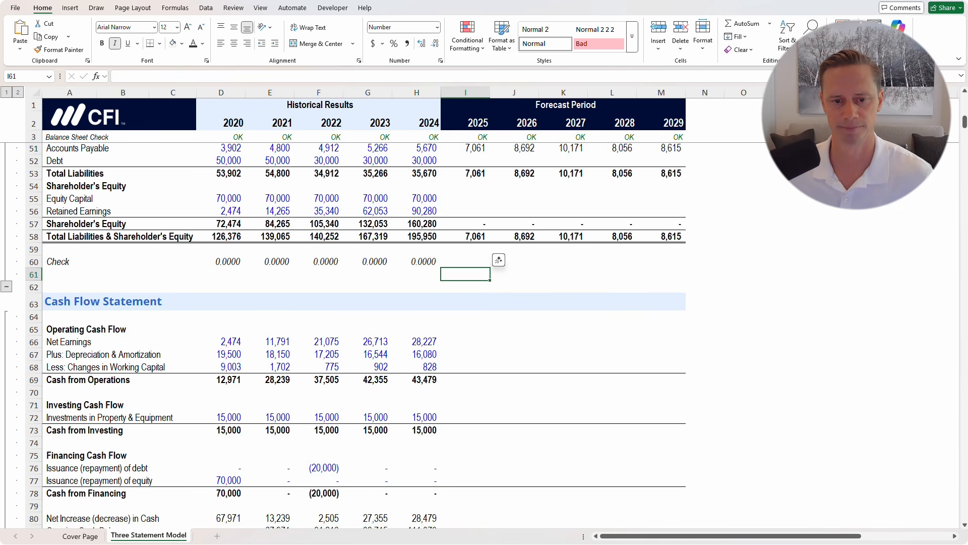
left_click(466, 342)
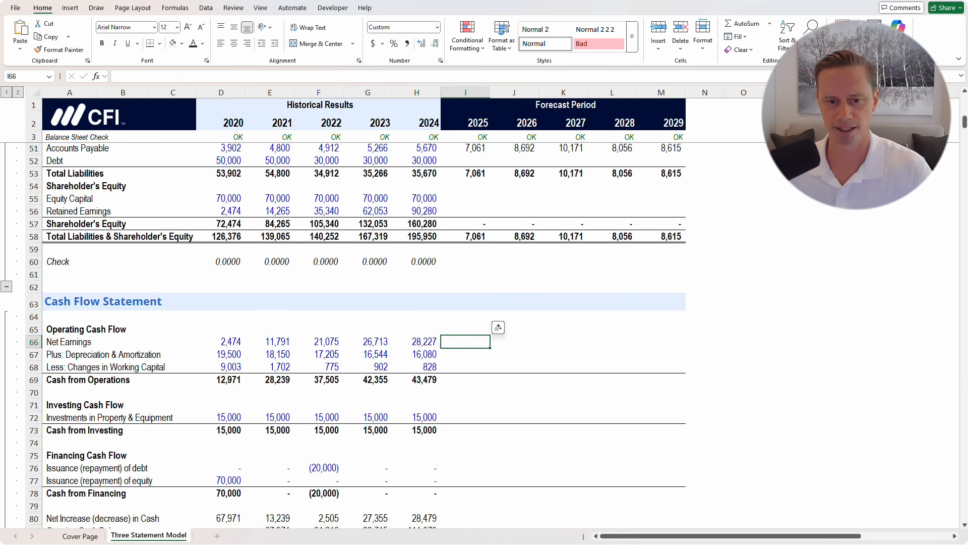
Link cash flow Net Earnings to =I38 and fill through 2029 (52,998 to 101,554)
type("=")
scroll(363, 332, "up", 9)
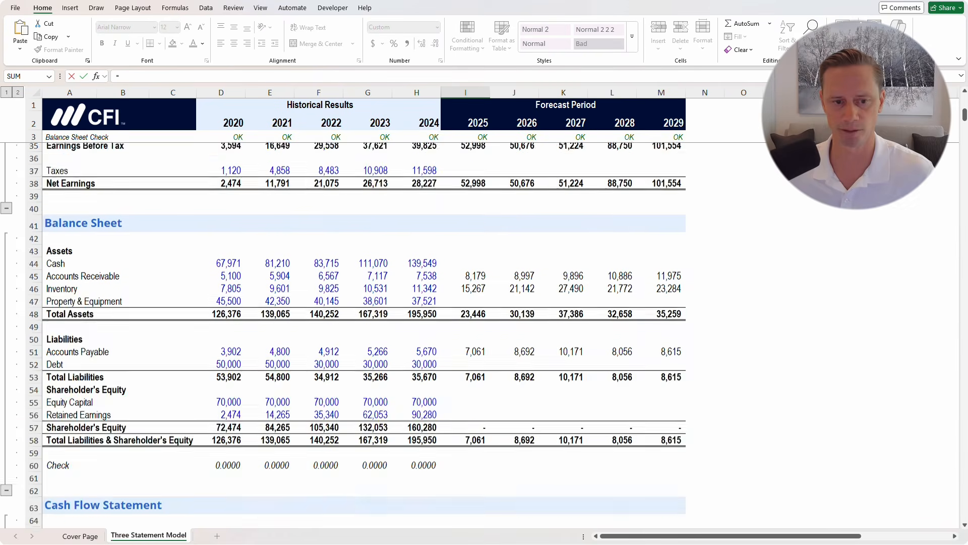
left_click(465, 343)
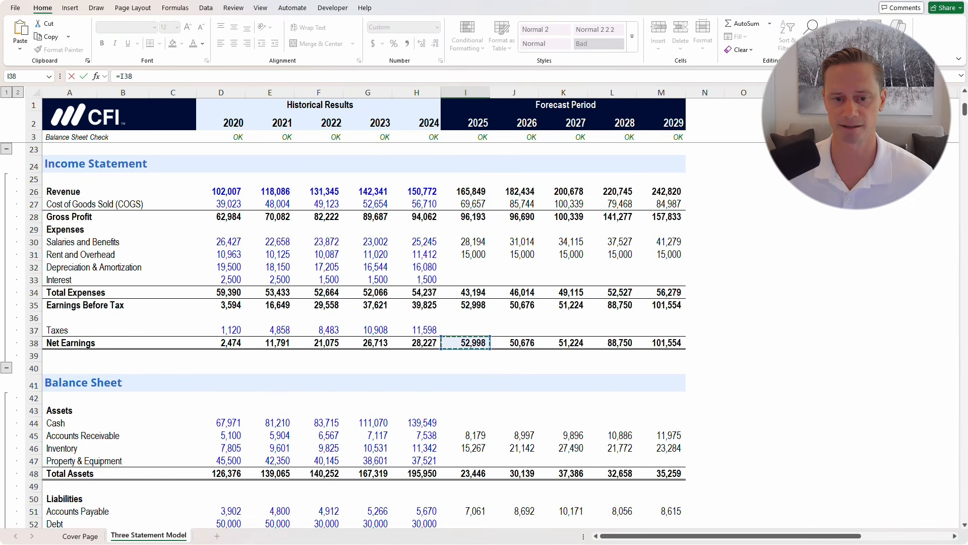
key("Return")
scroll(465, 342, "down", 2)
scroll(465, 342, "down", 1)
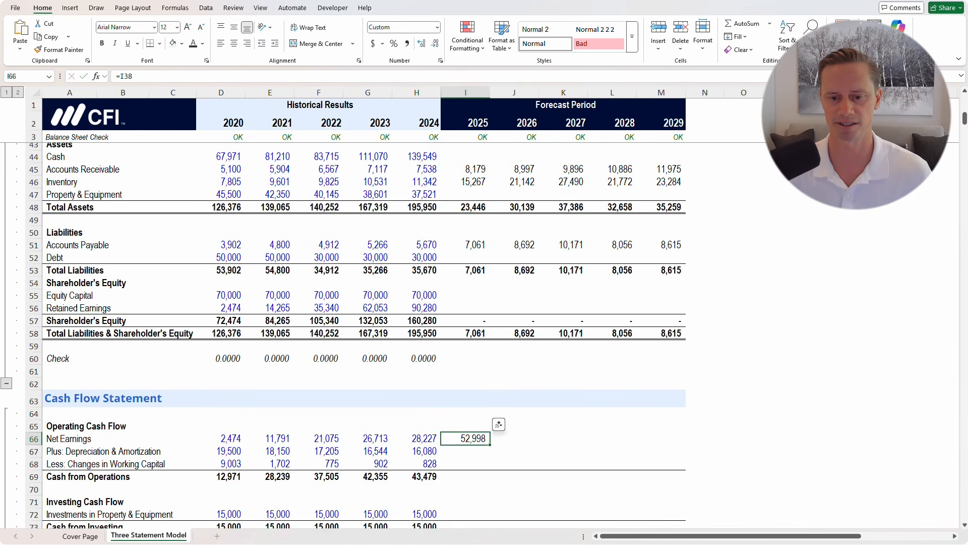
key("shift+Right")
key("shift+Right")
key("shift+Right")
key("shift+Right")
key("ctrl+r")
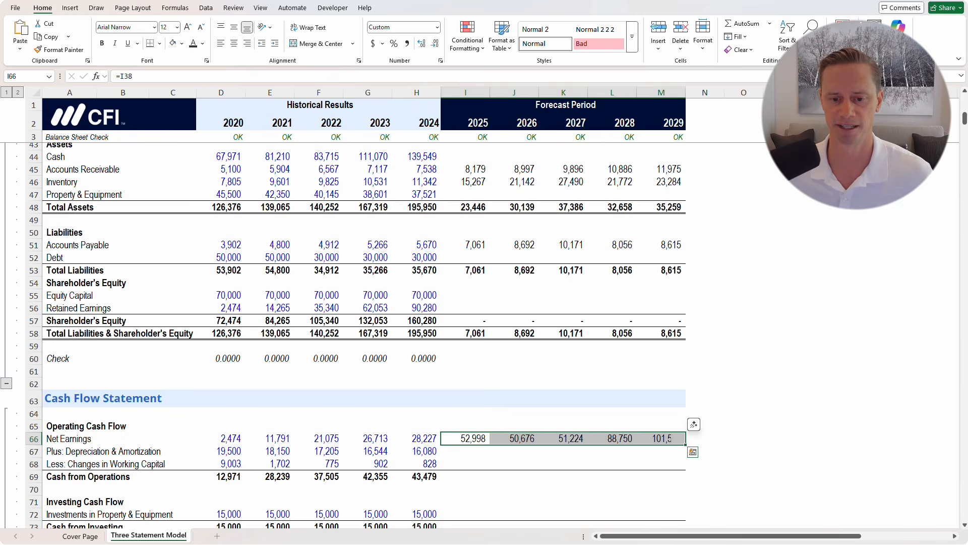
scroll(363, 332, "up", 2)
scroll(363, 333, "down", 2)
scroll(363, 333, "down", 2)
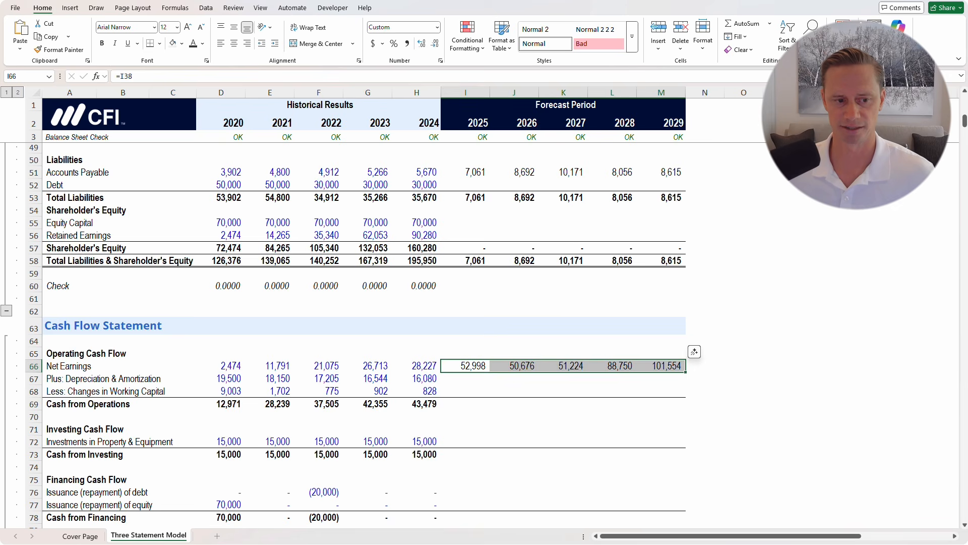
left_click_drag(96, 391, 524, 380)
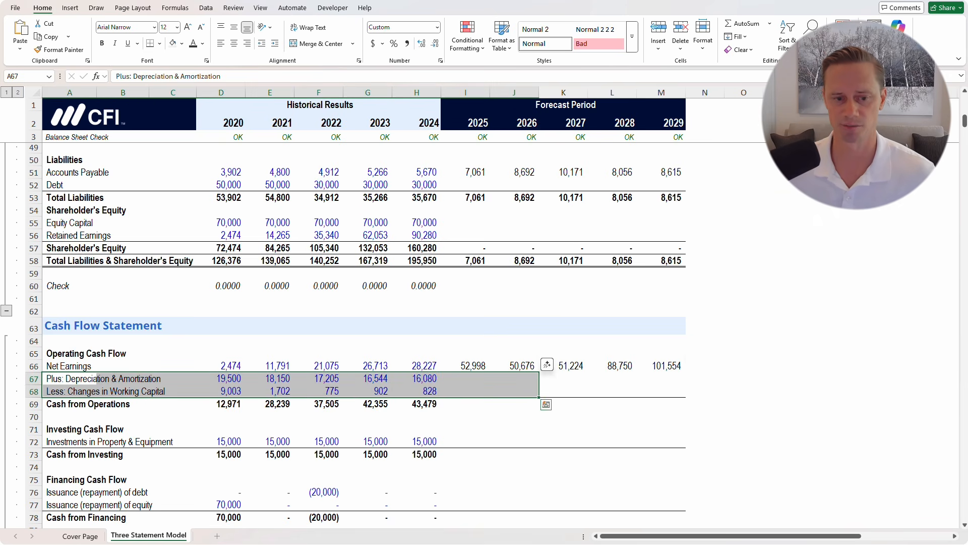
left_click(465, 391)
scroll(465, 391, "down", 3)
scroll(344, 336, "down", 5)
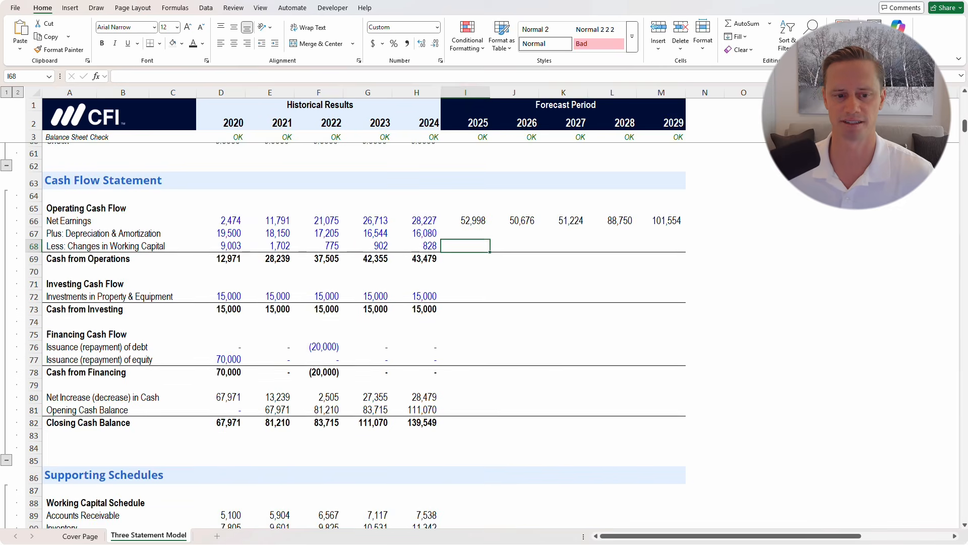
scroll(343, 335, "down", 2)
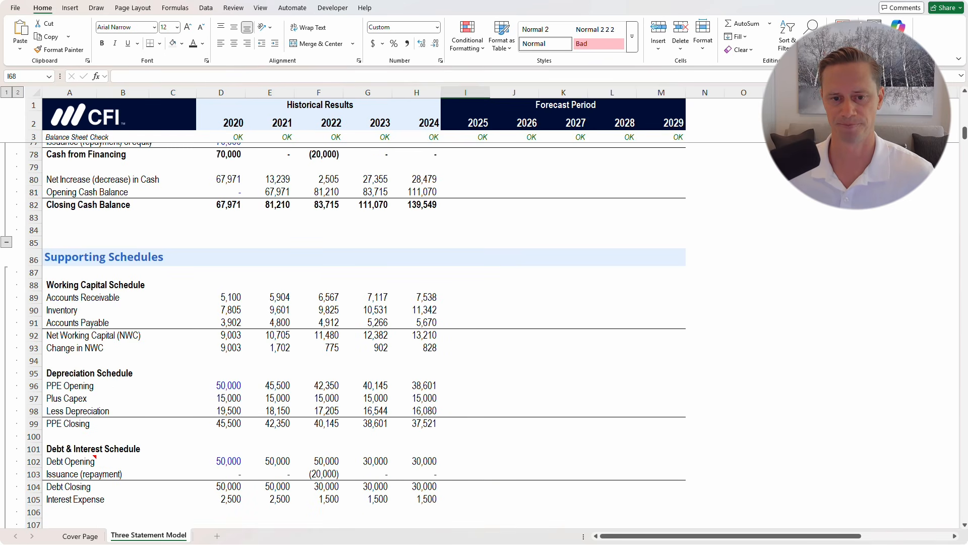
left_click(466, 298)
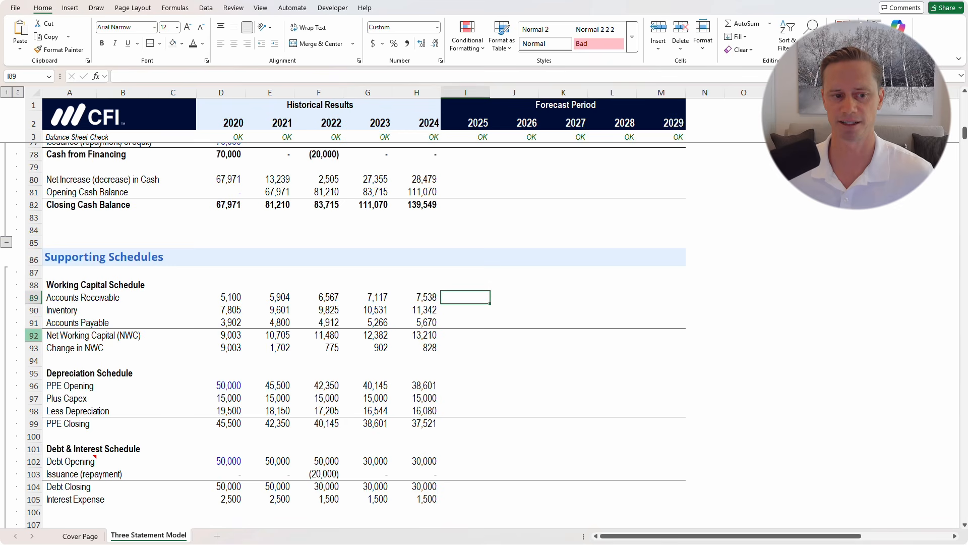
left_click(34, 335)
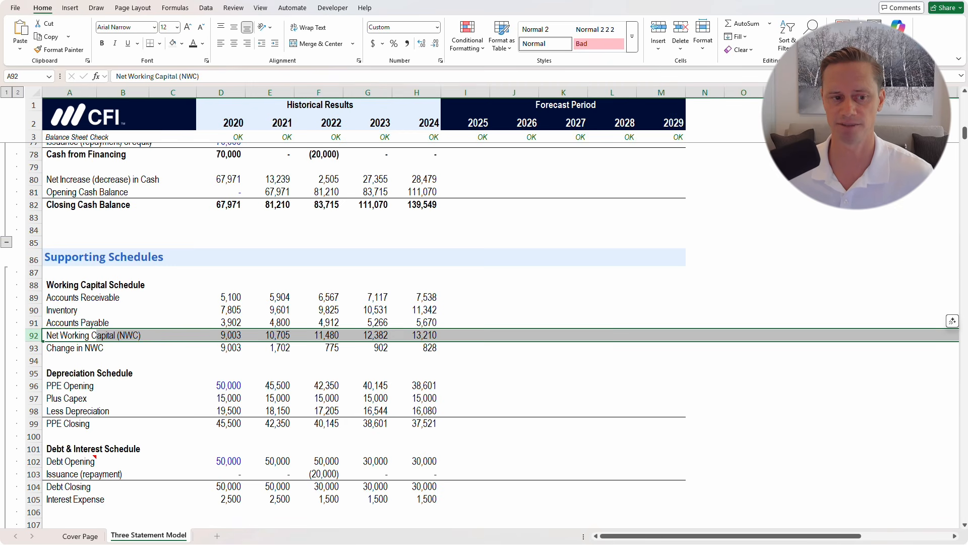
left_click_drag(60, 348, 434, 348)
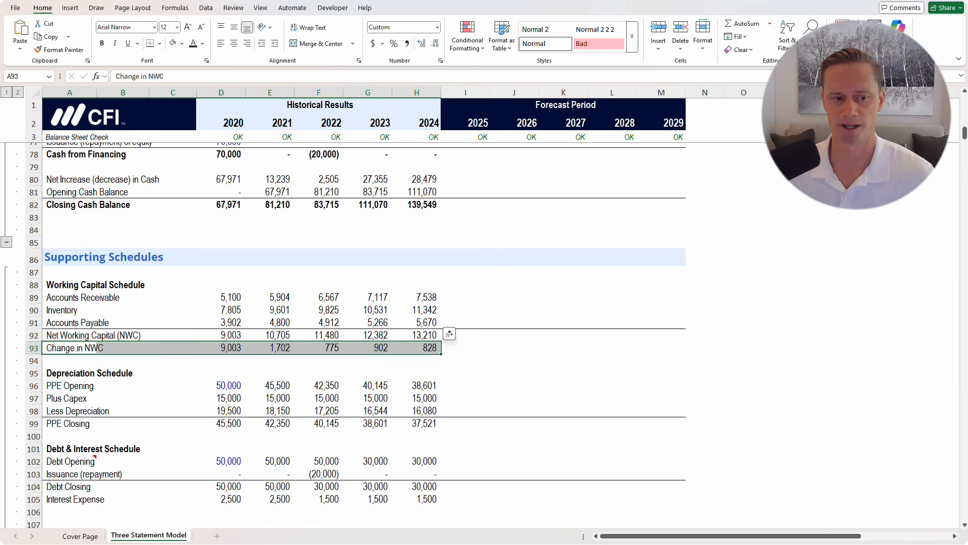
left_click_drag(75, 374, 91, 487)
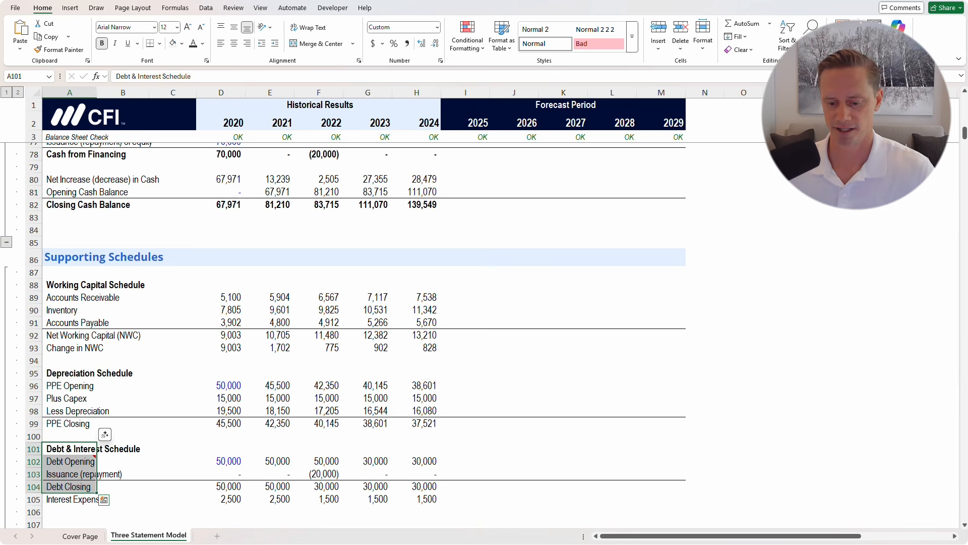
left_click(465, 297)
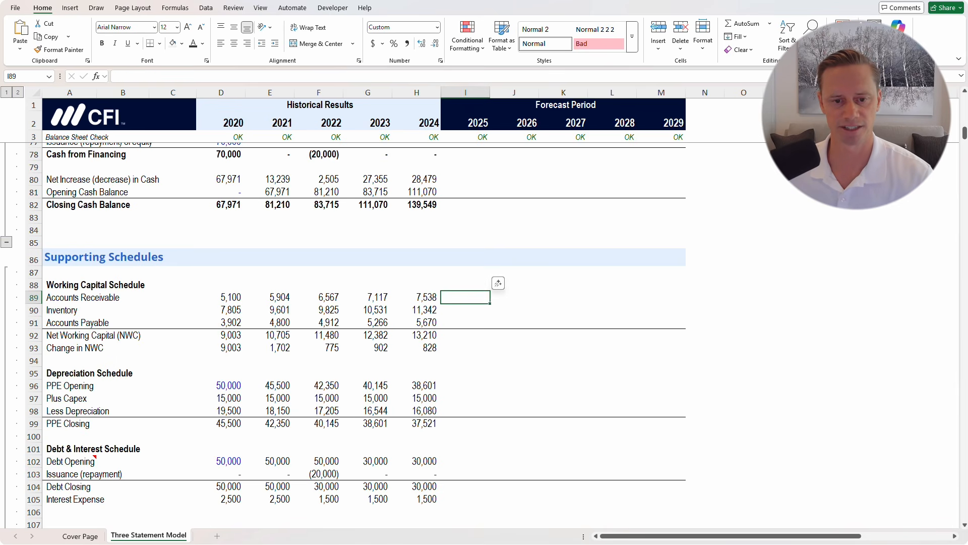
Link the 2025 receivables (8,179) and inventory (15,267) in the schedule to the balance sheet
type("=")
scroll(363, 333, "up", 14)
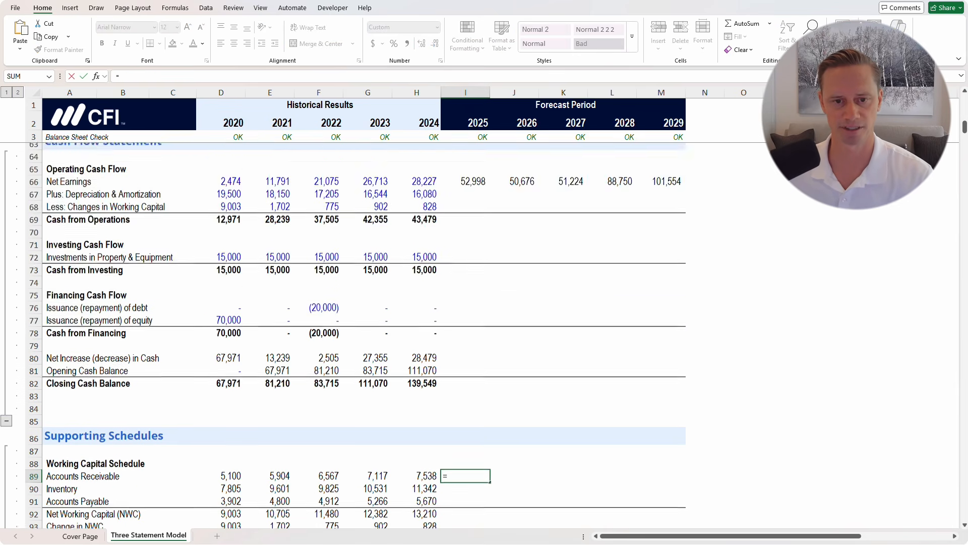
left_click(465, 278)
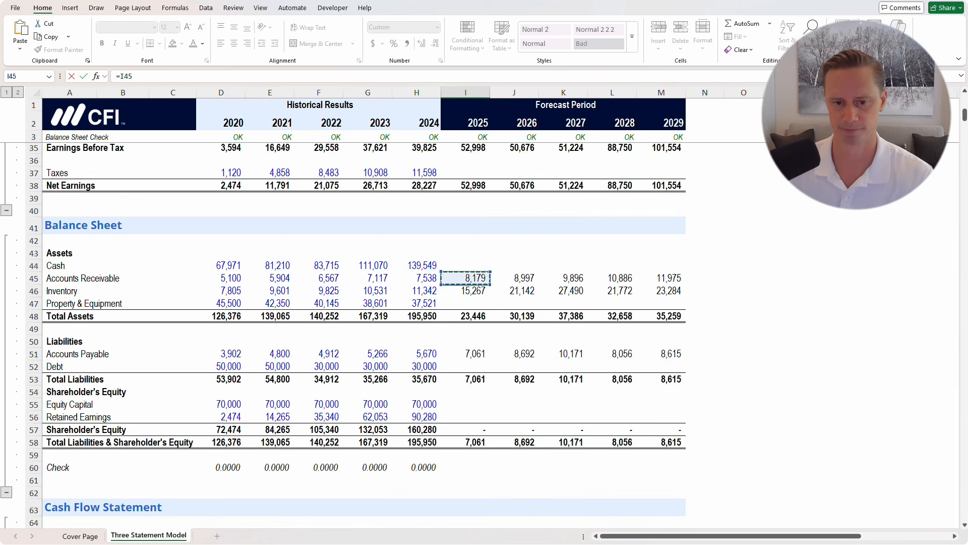
key("Return")
scroll(466, 278, "down", 2)
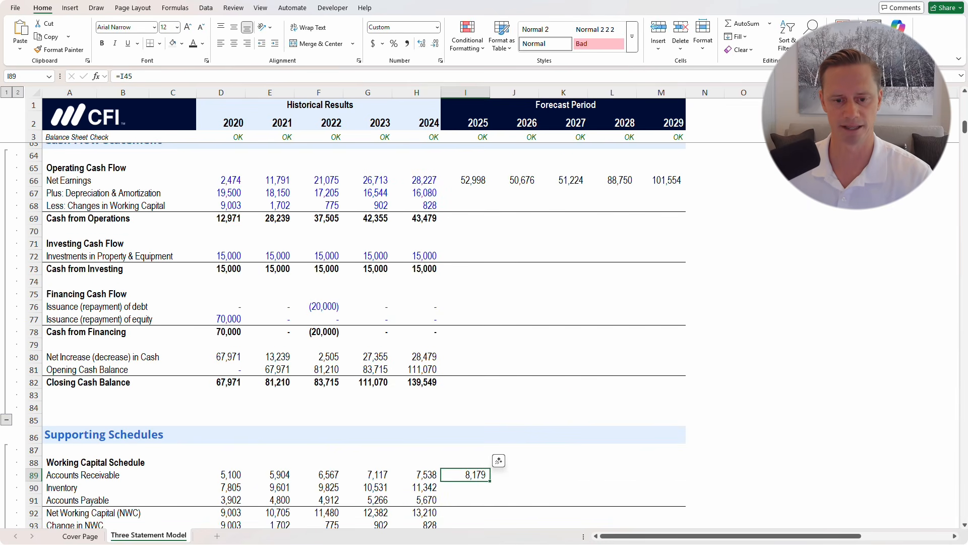
key("Down")
type("=")
scroll(363, 333, "up", 9)
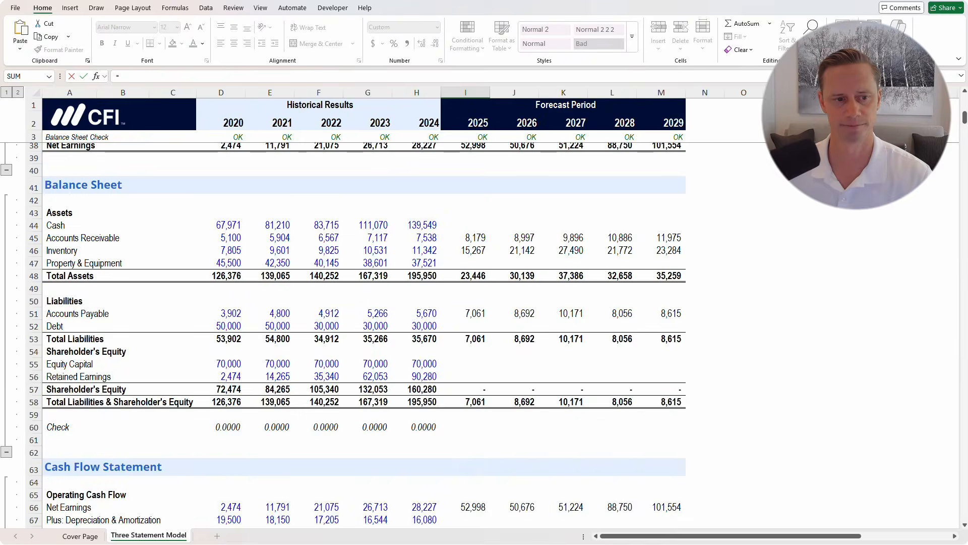
left_click(468, 250)
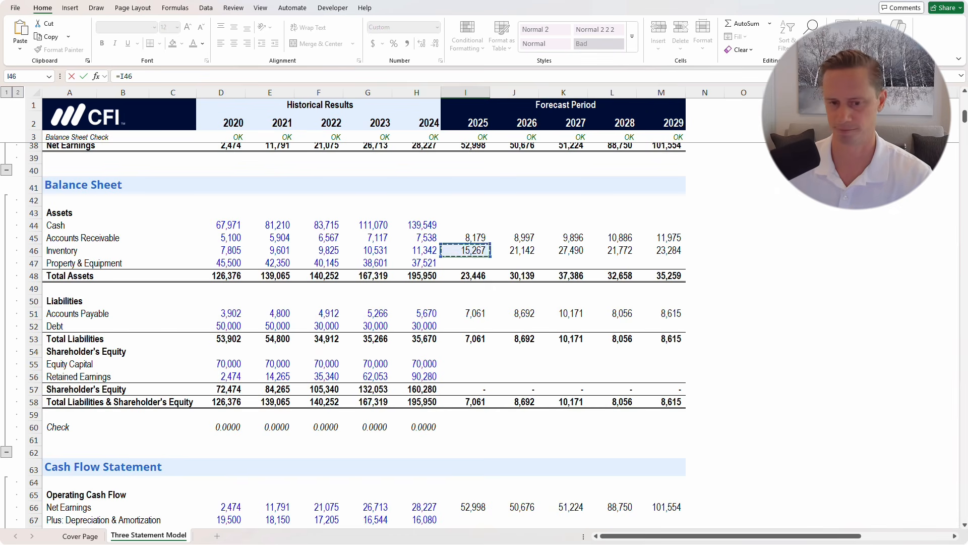
key("Return")
scroll(363, 333, "down", 2)
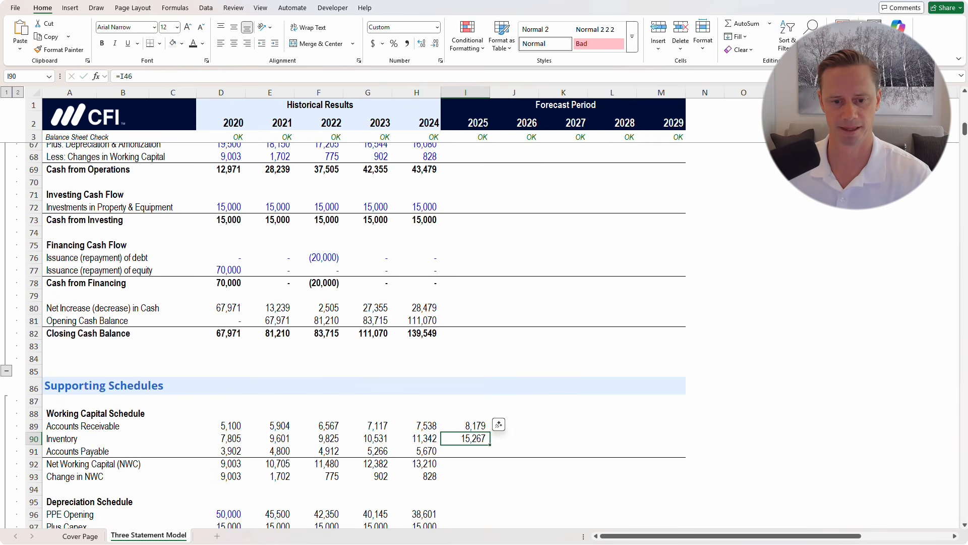
Link the 2025 Accounts Payable in the schedule to the balance sheet, giving 7,061
key("Down")
type("=")
scroll(363, 333, "up", 6)
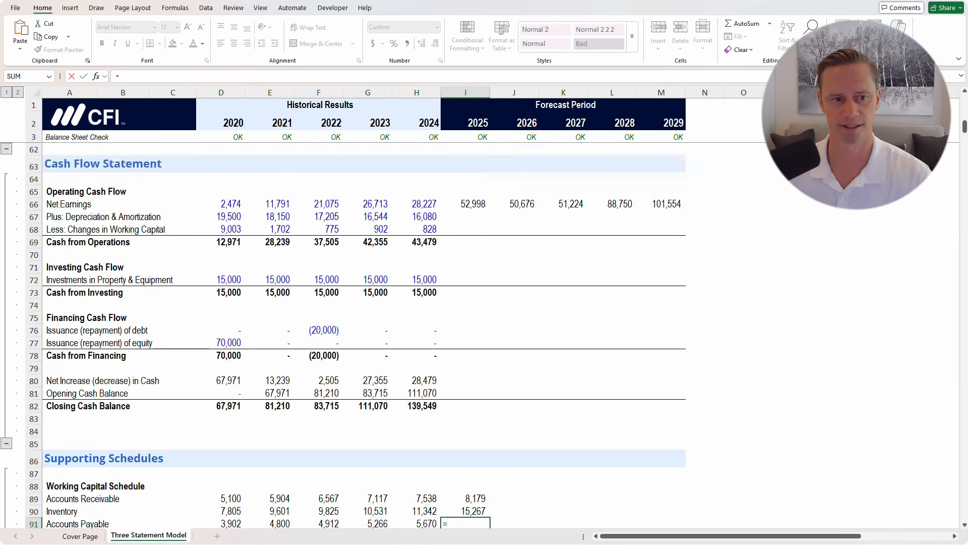
scroll(363, 333, "up", 4)
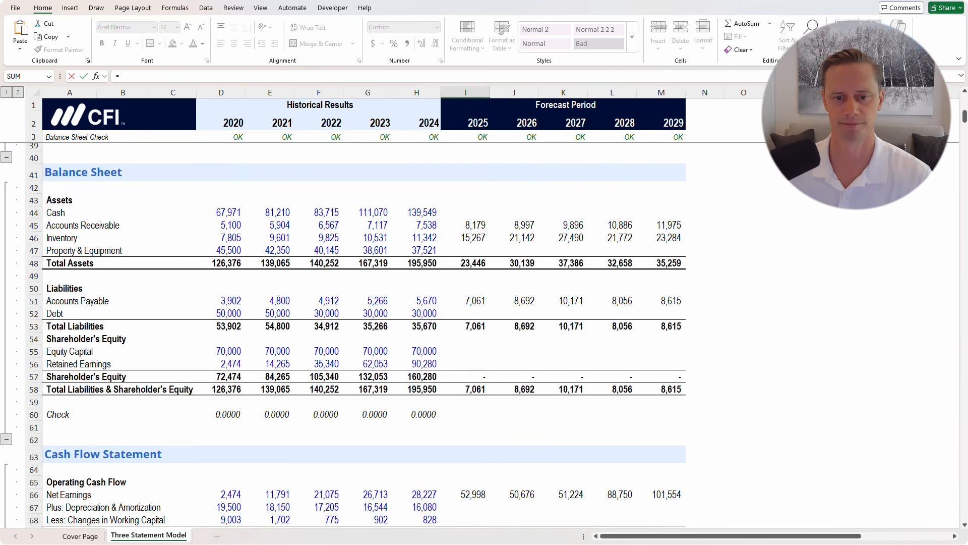
left_click(465, 301)
key("Return")
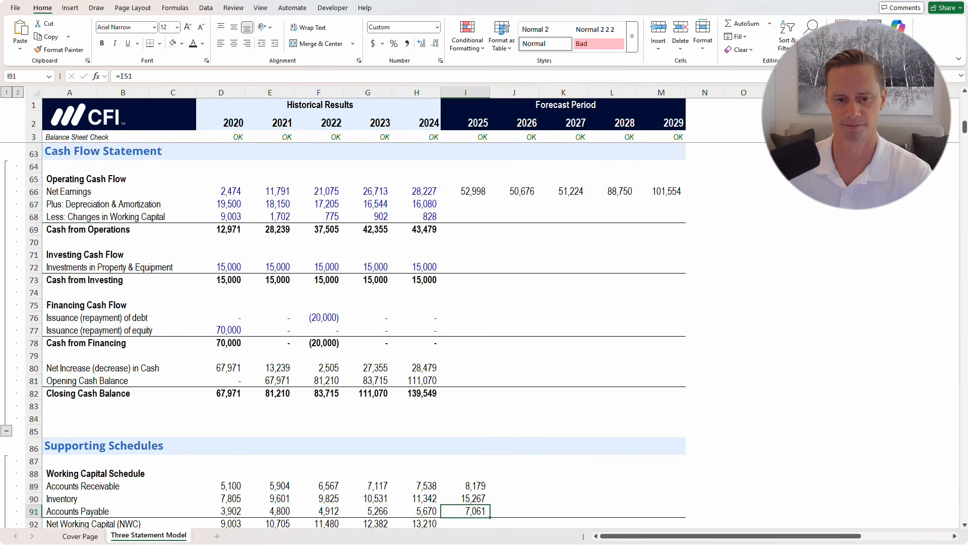
scroll(466, 301, "down", 2)
scroll(363, 333, "down", 2)
After reviewing 2024's formula, enter 2025 net working capital as =I89+I90-I91
key("Down")
key("Left")
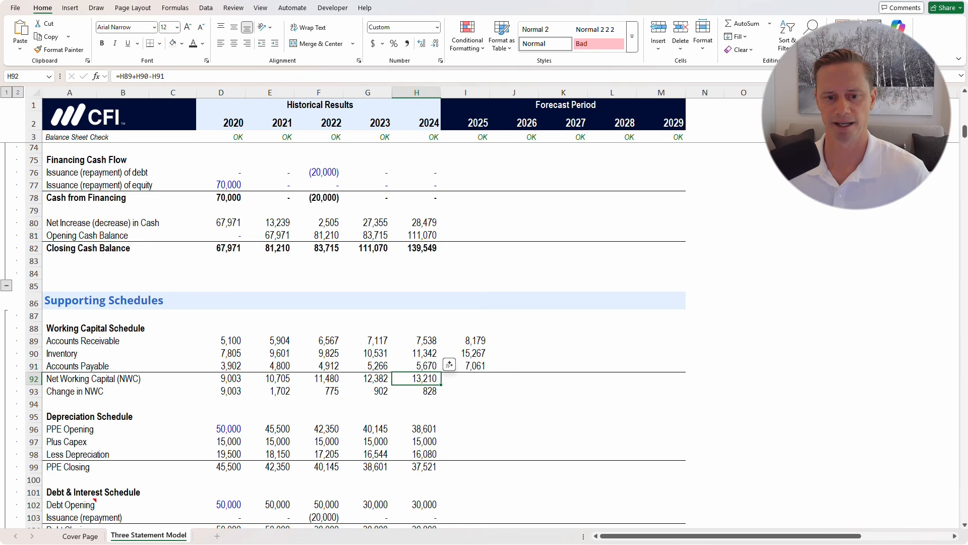
key("Right")
key("Left")
key("F2")
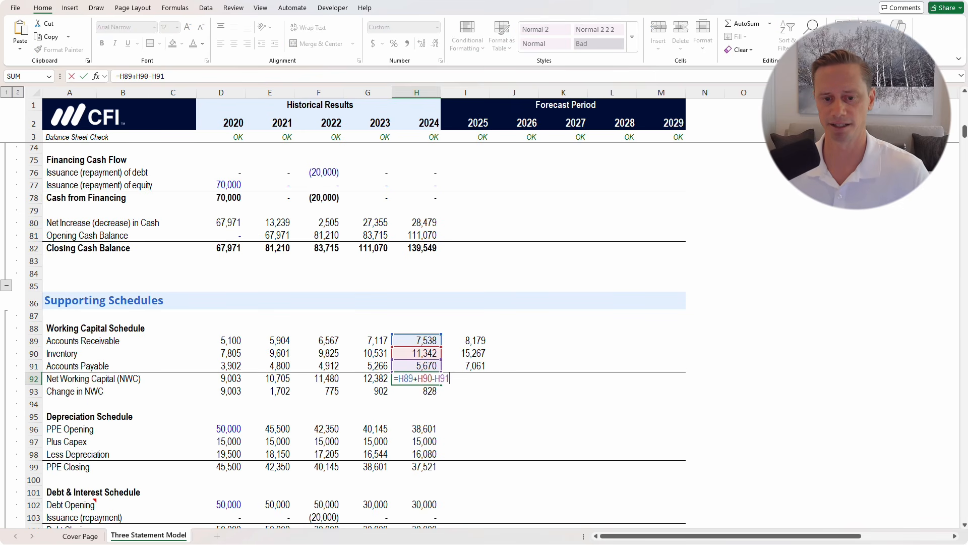
key("Tab")
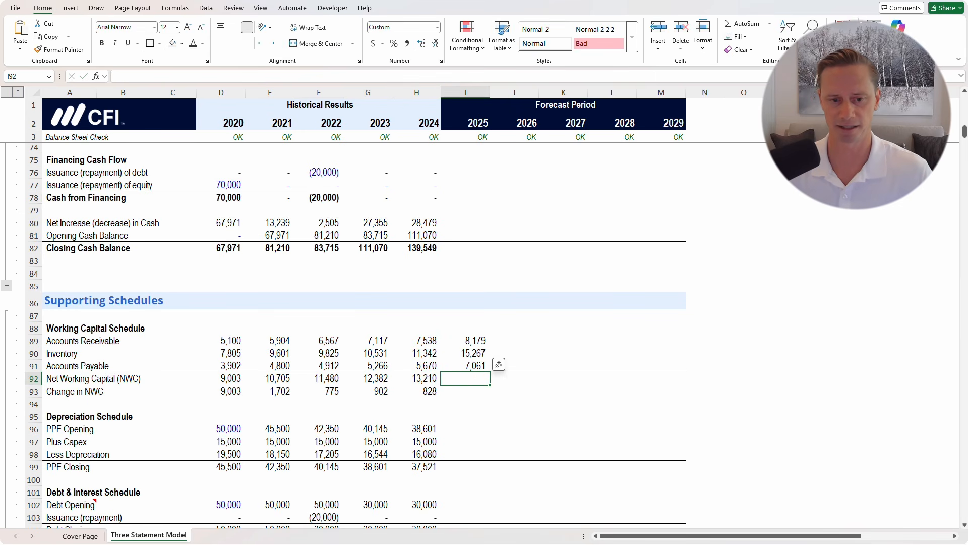
type("=")
key("Up")
key("Up")
key("Up")
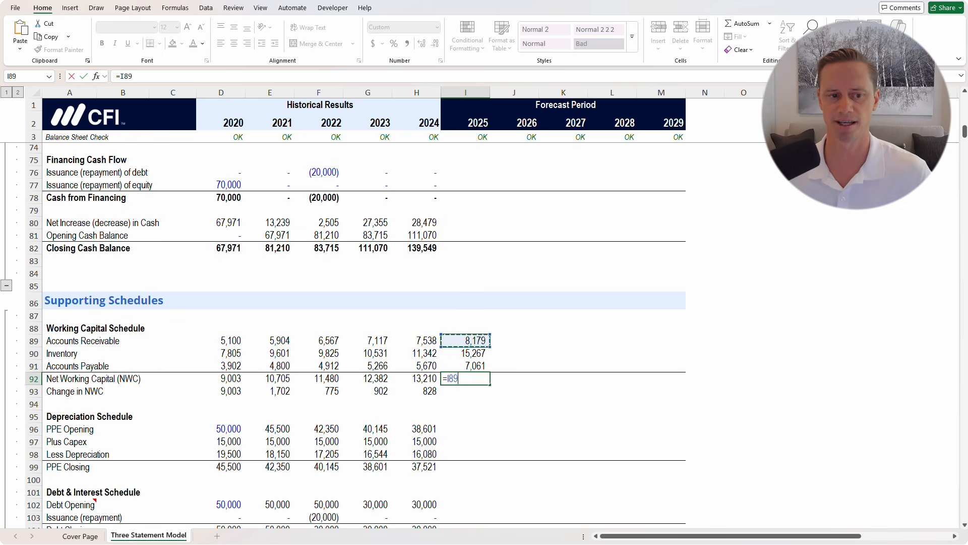
type("+")
key("Up")
key("Up")
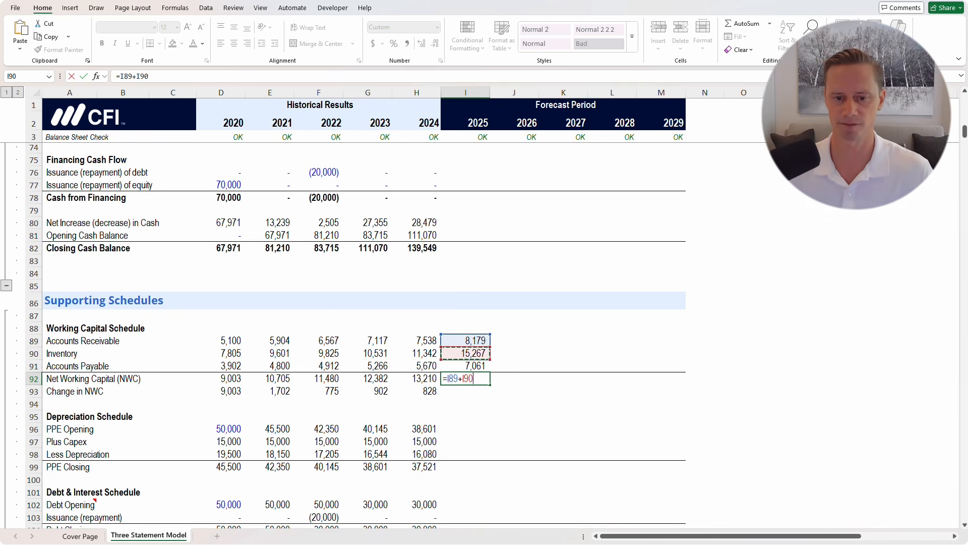
type("-")
key("Up")
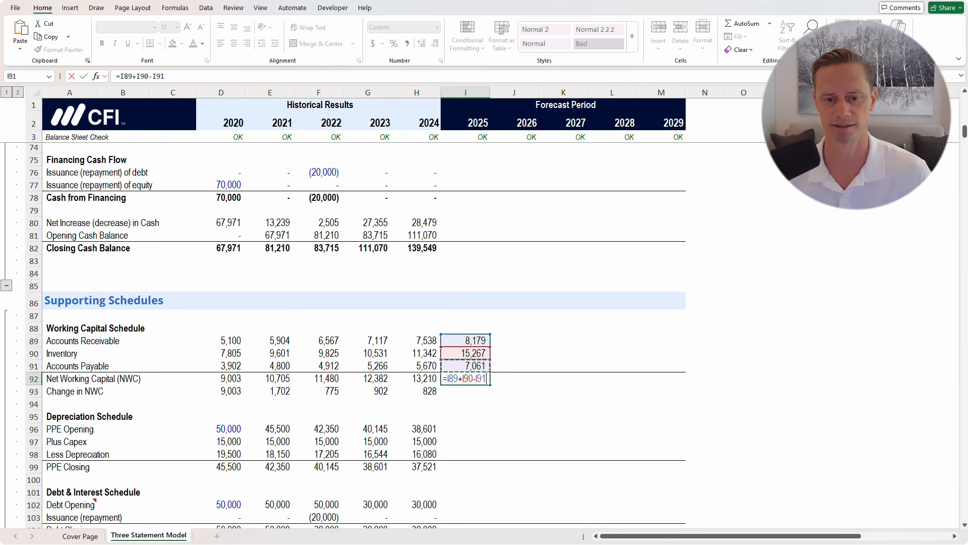
key("ctrl+Return")
key("F2")
key("Escape")
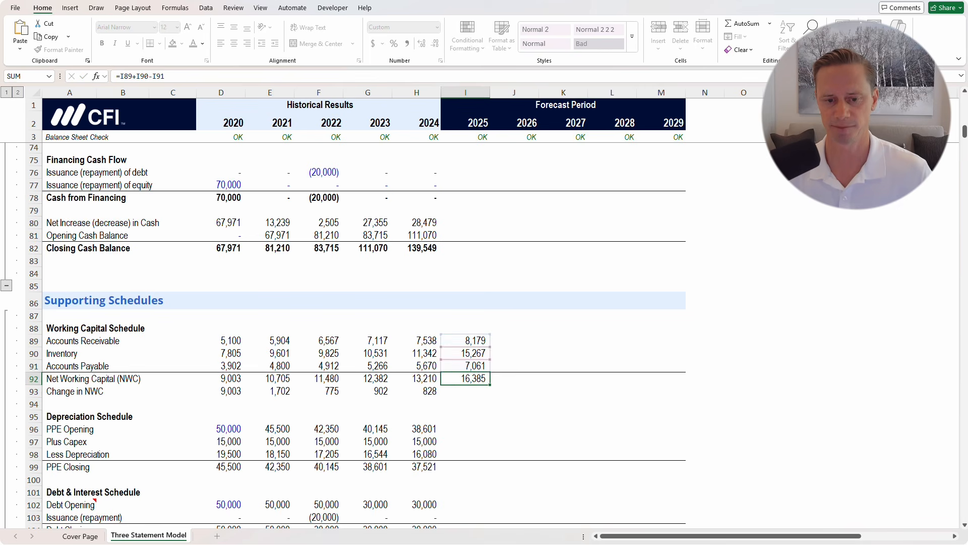
Enter the 2025 Change in NWC as =I92-H92 and compare it with the 2024 formula
key("Down")
type("=")
key("Up")
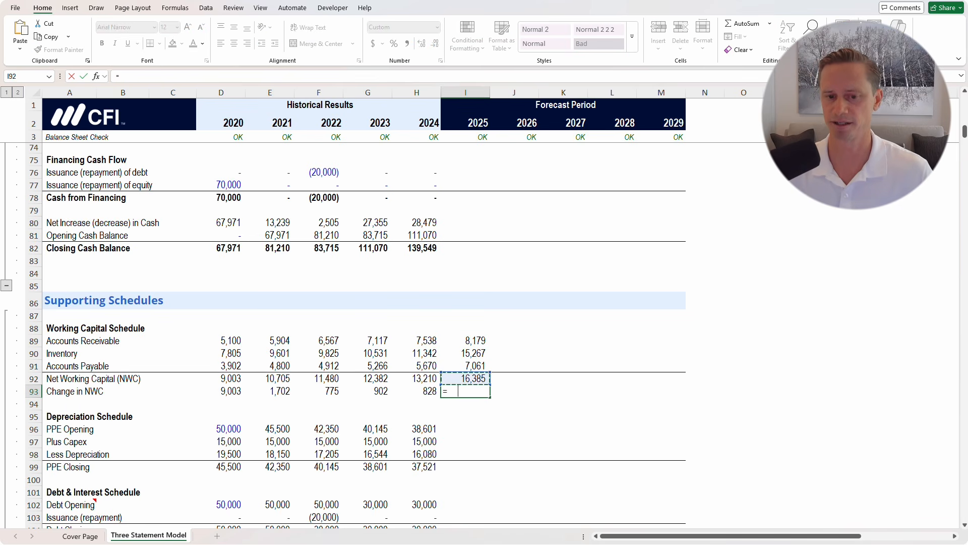
type("-")
key("Left")
key("ctrl+Return")
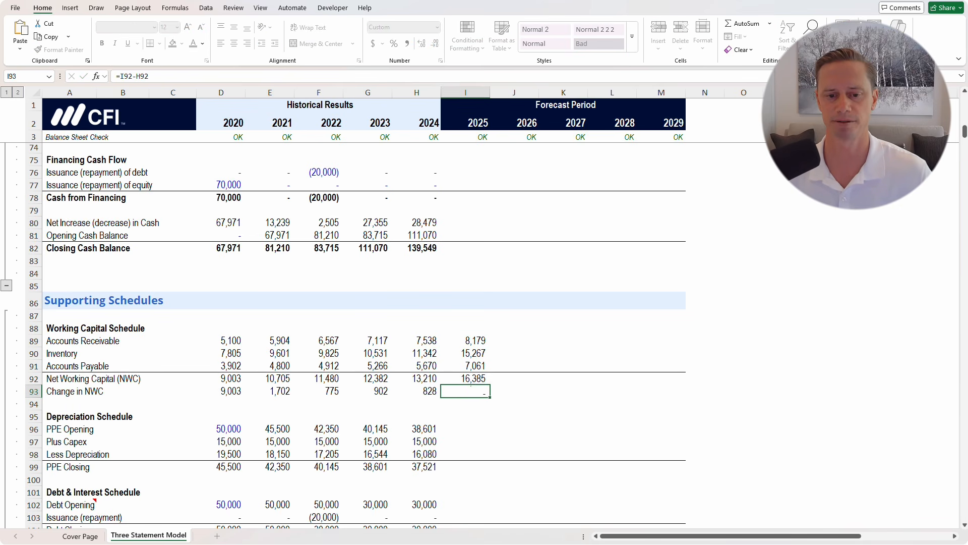
key("F2")
key("Escape")
key("Left")
key("F2")
key("Escape")
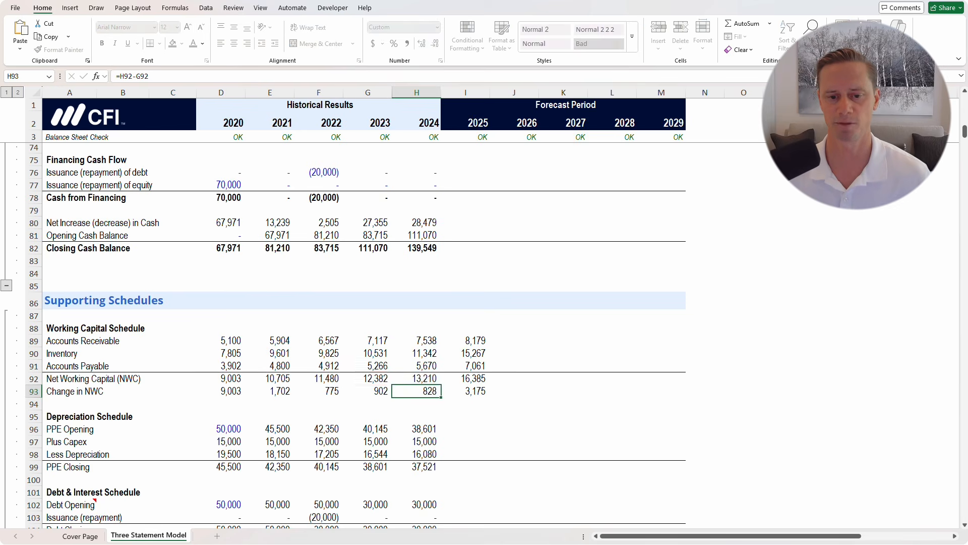
key("F2")
key("Escape")
Fill the 2025 working capital formulas in I89:M93 right through 2029
key("Right")
key("Up")
key("Up")
key("Up")
key("Up")
key("shift+Down")
key("shift+Down")
key("shift+Down")
key("shift+Down")
key("shift+Right")
key("shift+Right")
key("shift+Right")
key("shift+Right")
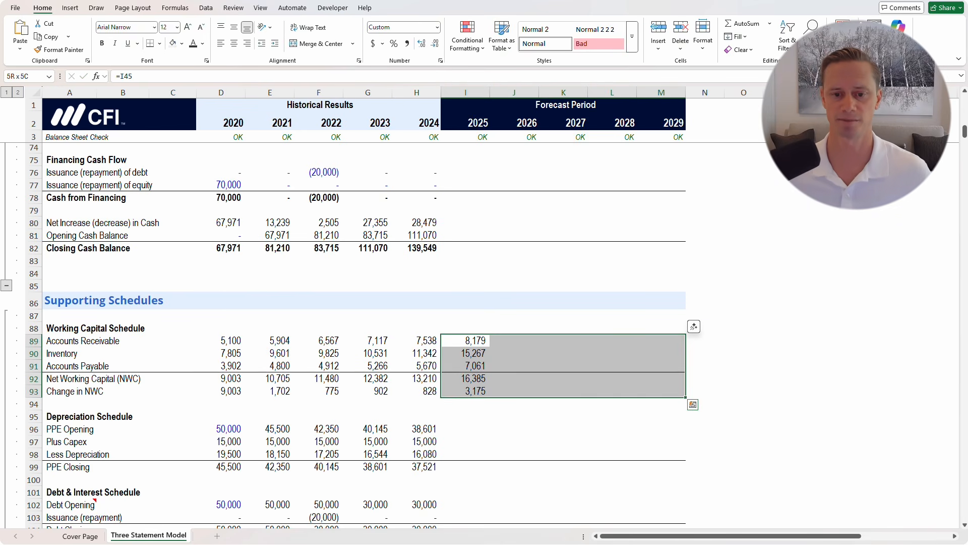
key("ctrl+r")
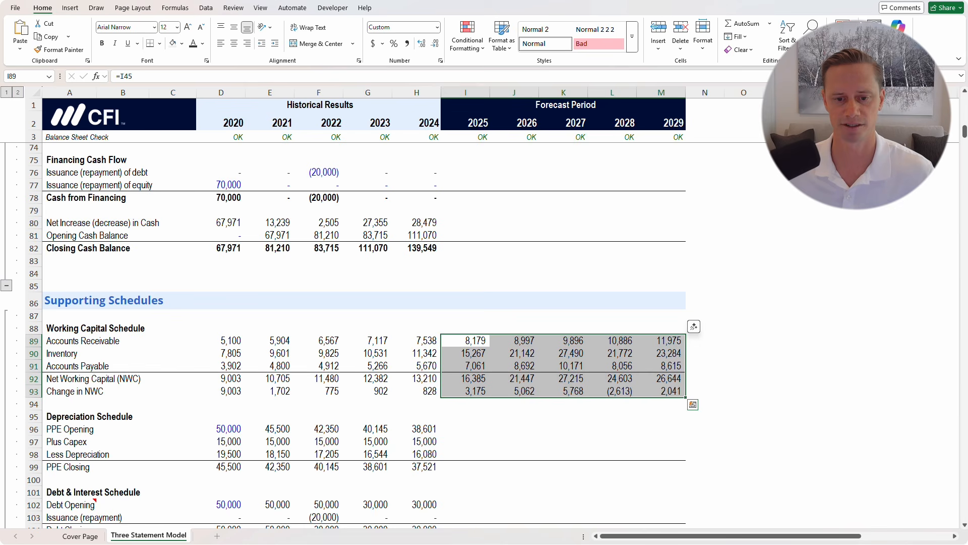
Review the filled schedule: net working capital rising from 16,385 to 26,644 with yearly changes
key("Down")
key("Down")
key("Down")
key("shift+Right")
key("shift+Down")
key("shift+Right")
key("shift+Right")
key("shift+Right")
key("shift+Up")
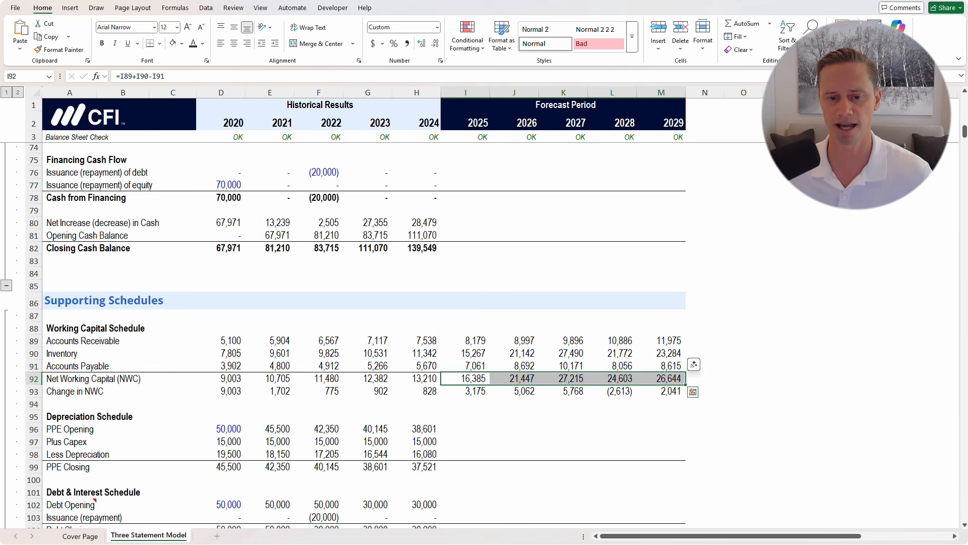
key("Down")
key("shift+Right")
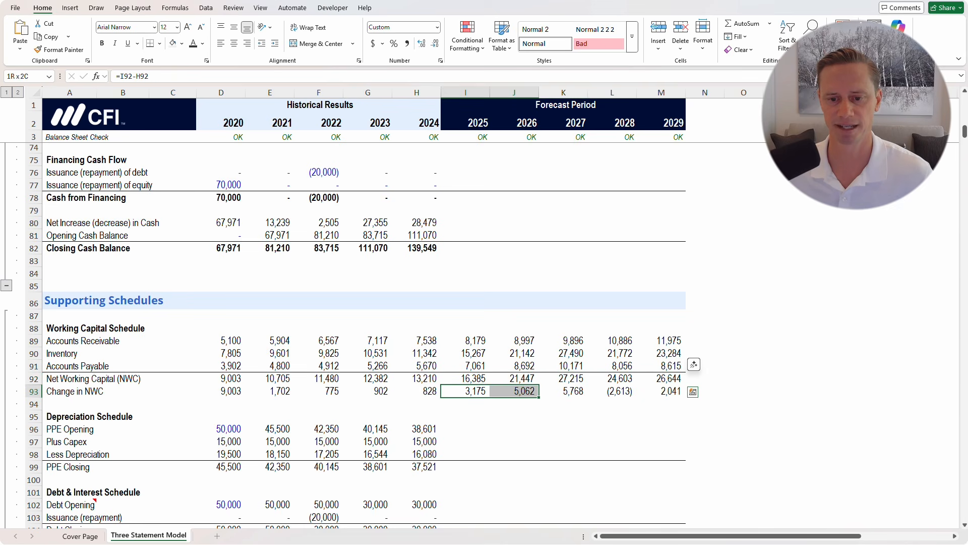
key("shift+Right")
key("shift+Right")
key("shift+Right")
key("Right")
key("Right")
key("Right")
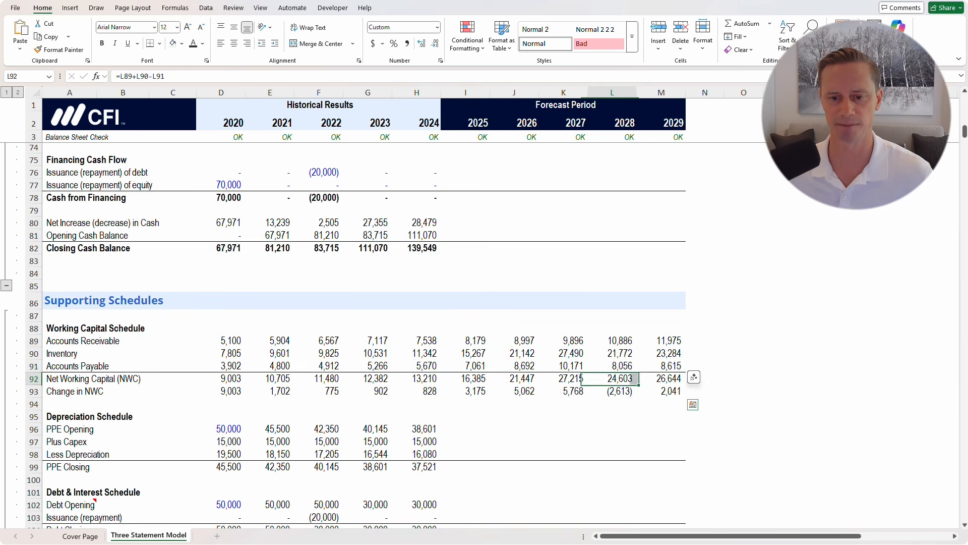
key("Up")
key("Up")
key("shift+Up")
key("shift+Up")
left_click_drag(613, 366, 612, 403)
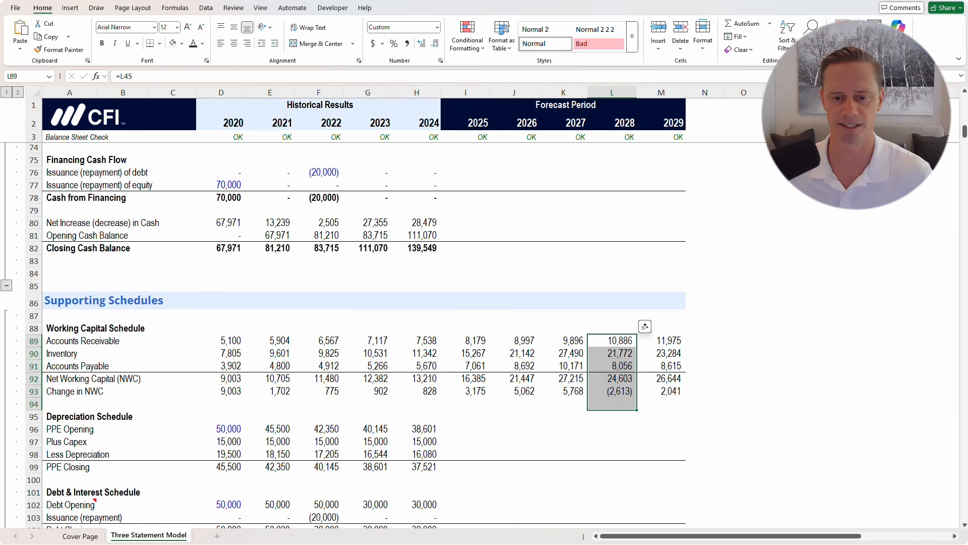
left_click(514, 403)
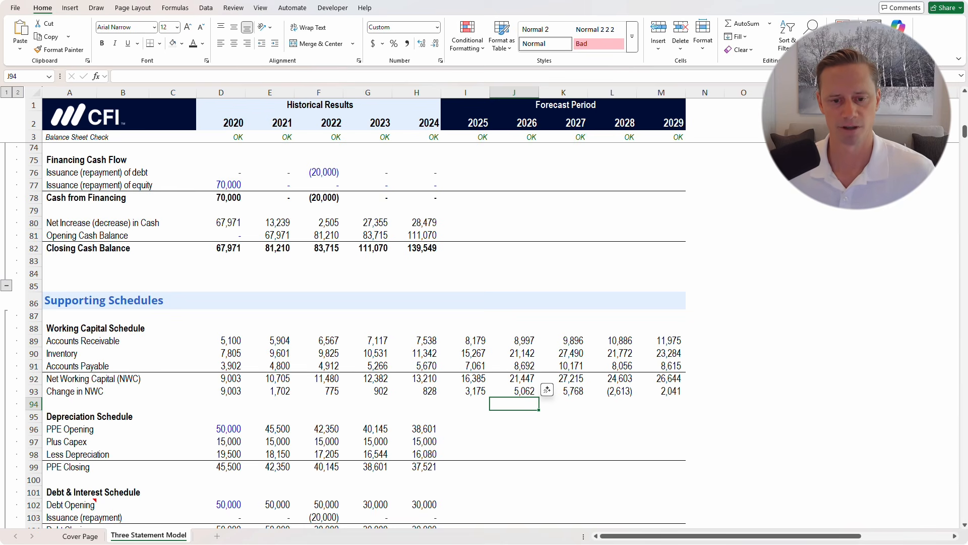
scroll(353, 333, "down", 1)
Set 2025 PPE Opening in I96 to =H99, the 2024 PPE Closing of 37,521
left_click(466, 392)
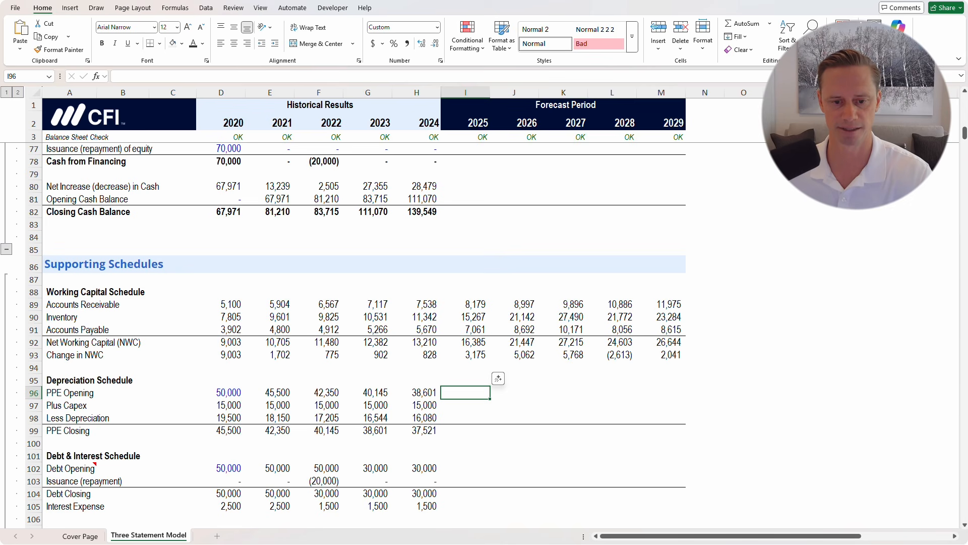
type("=")
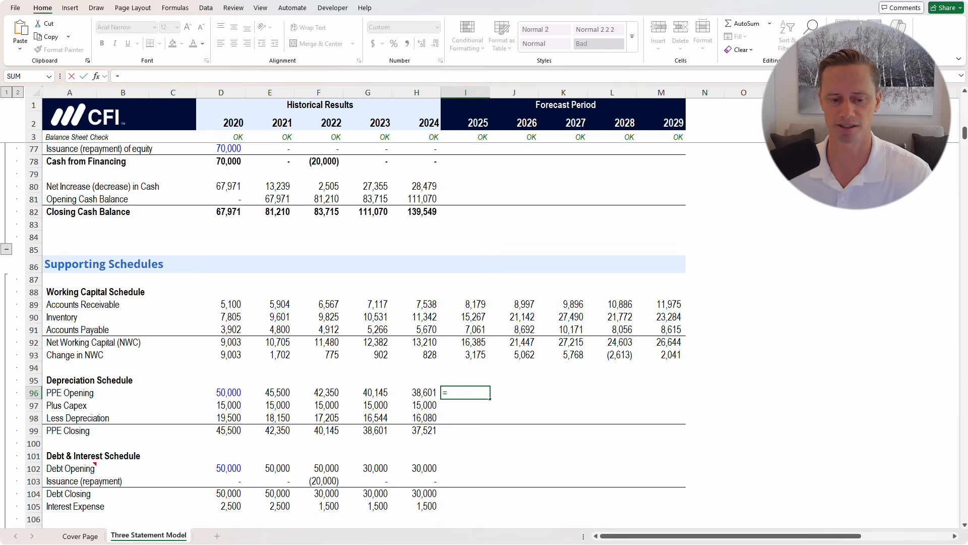
key("Escape")
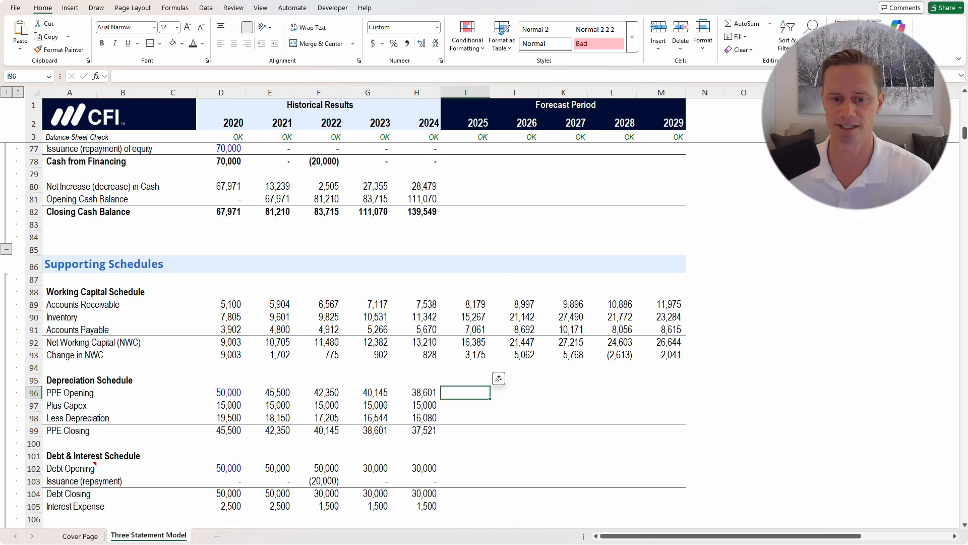
left_click(466, 430)
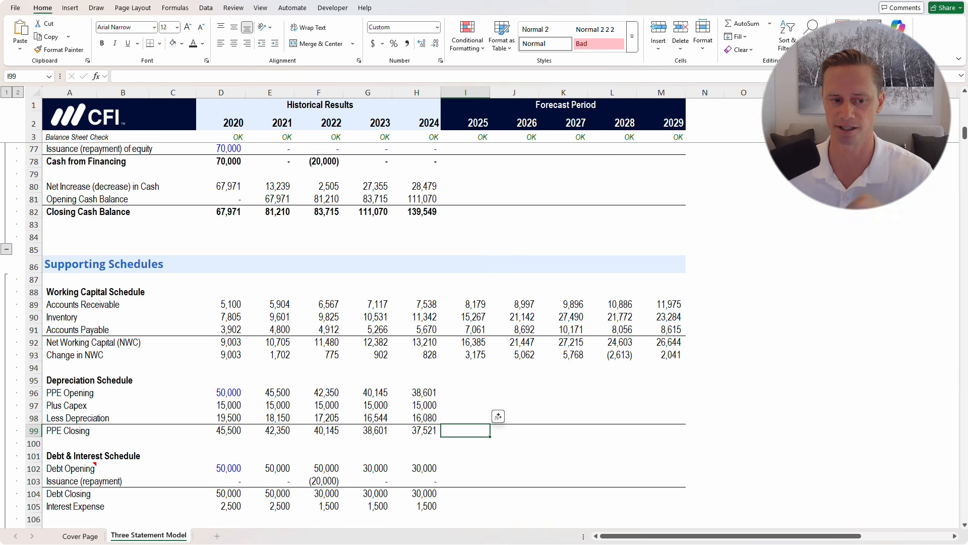
left_click(465, 393)
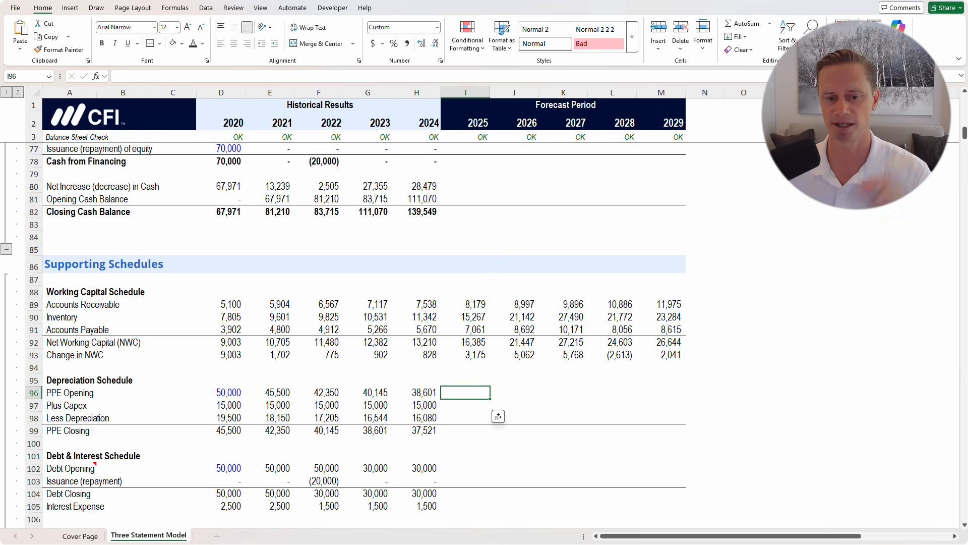
type("=")
left_click(417, 430)
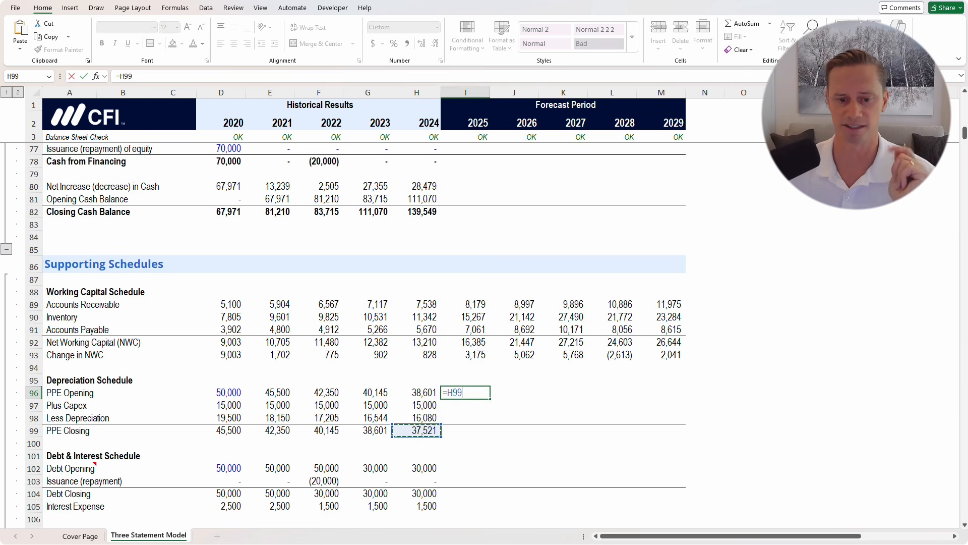
key("ctrl+Return")
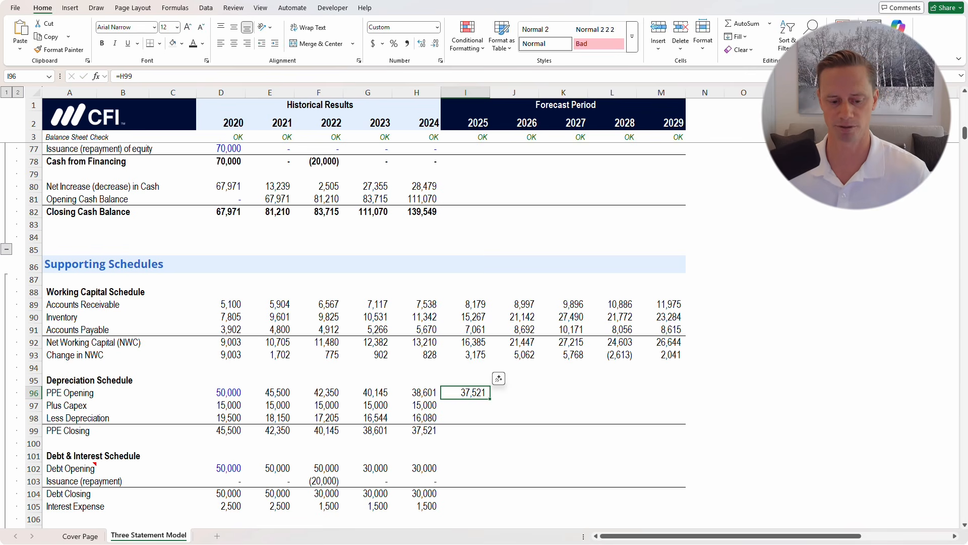
key("F2")
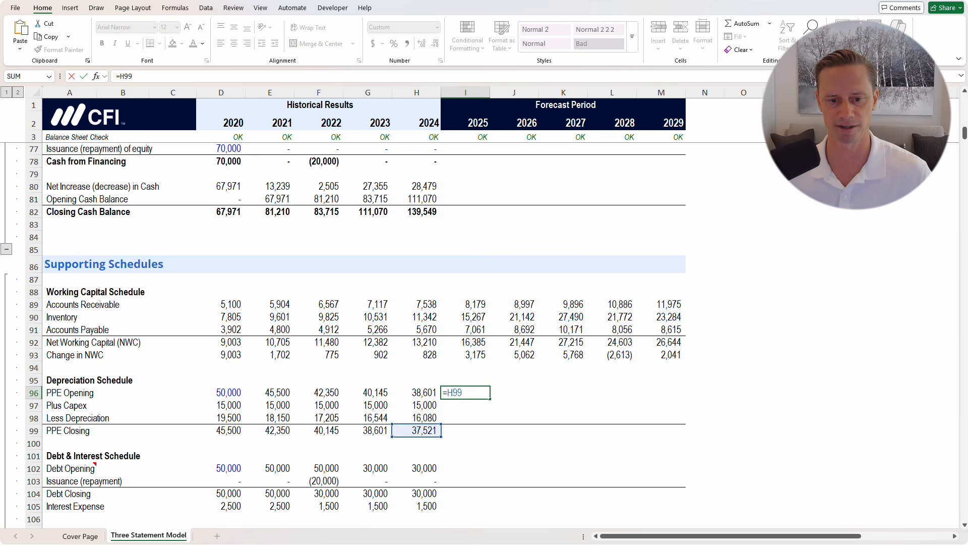
key("Return")
Set 2025 Plus Capex to =I18, the 15,000 capital expenditures assumption
type("=")
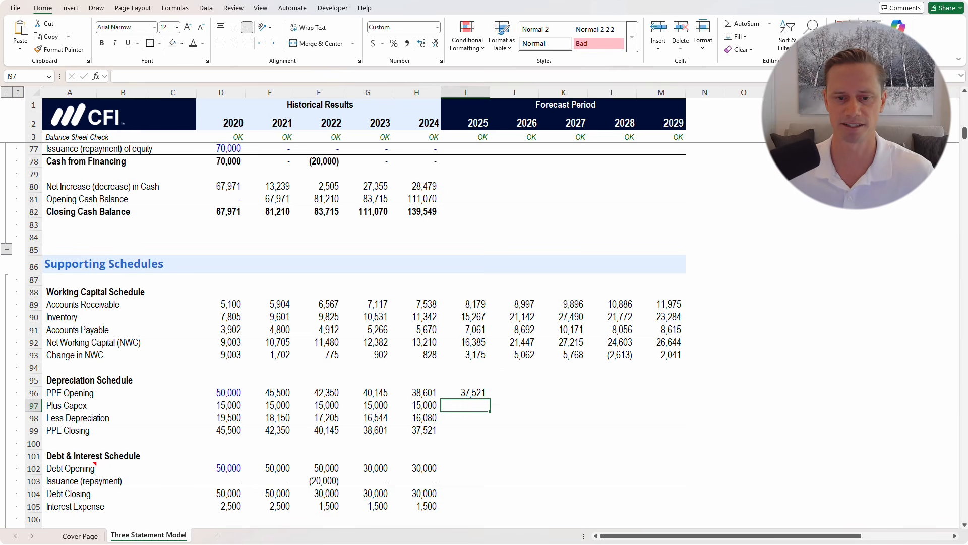
scroll(363, 332, "up", 20)
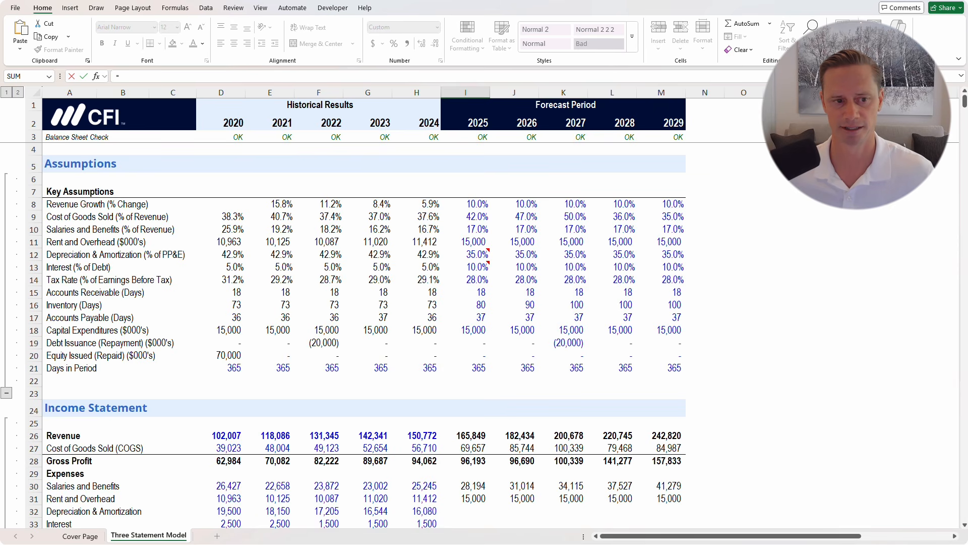
left_click(465, 330)
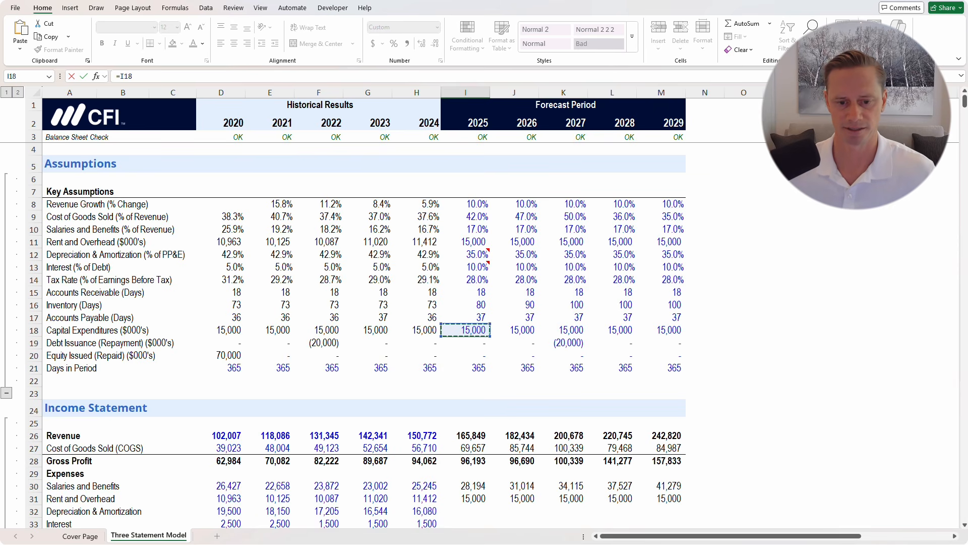
key("ctrl+Return")
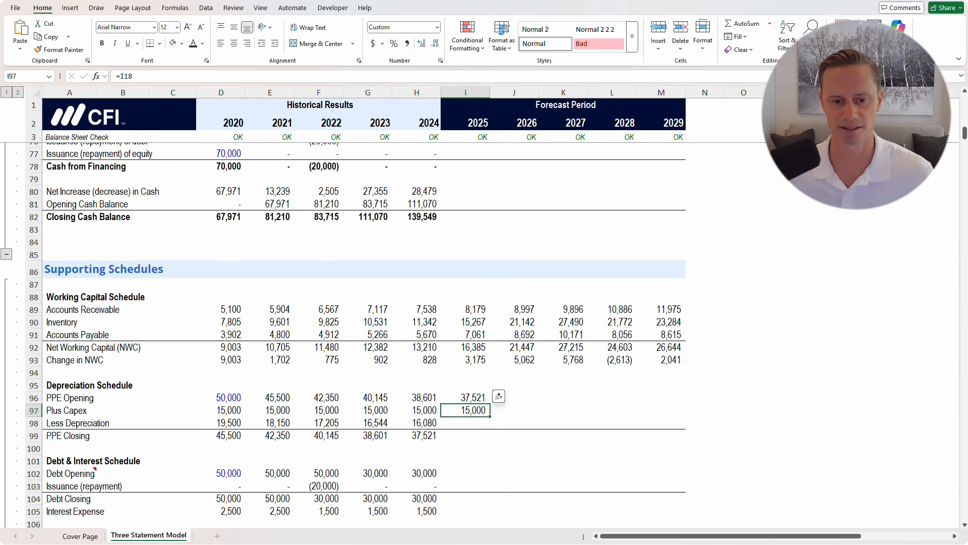
Inspect the 2024 depreciation formula =H67 and select the D&A assumption row
double_click(417, 423)
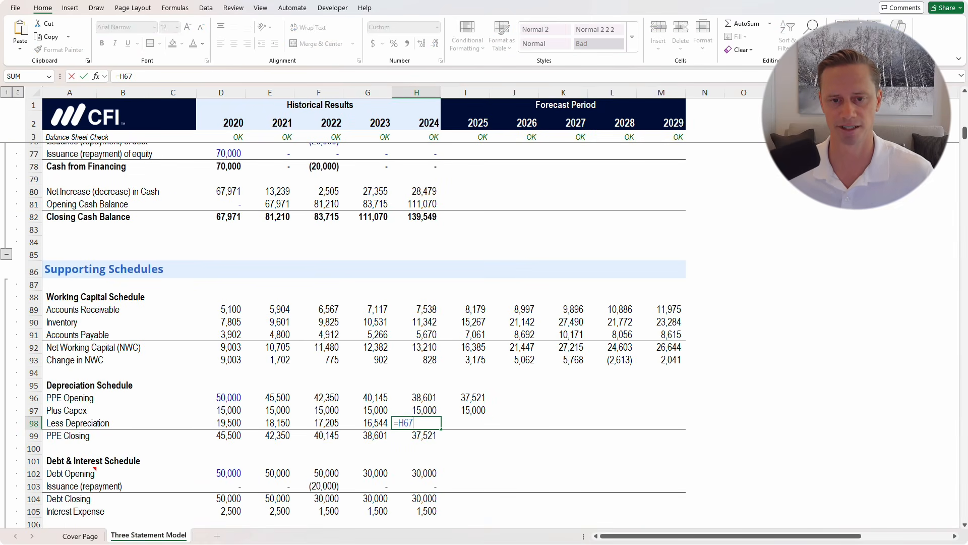
key("Escape")
scroll(417, 423, "up", 1)
scroll(416, 317, "up", 20)
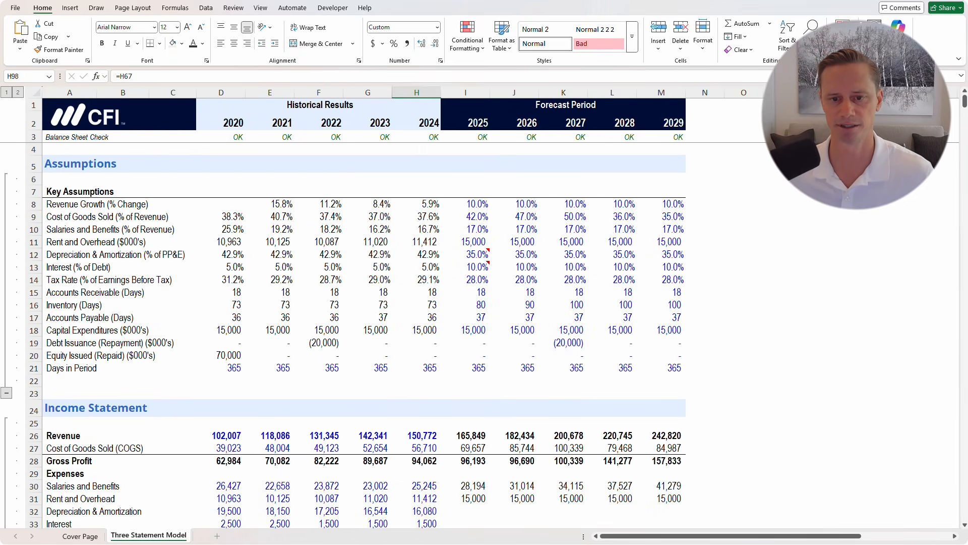
left_click_drag(69, 254, 661, 256)
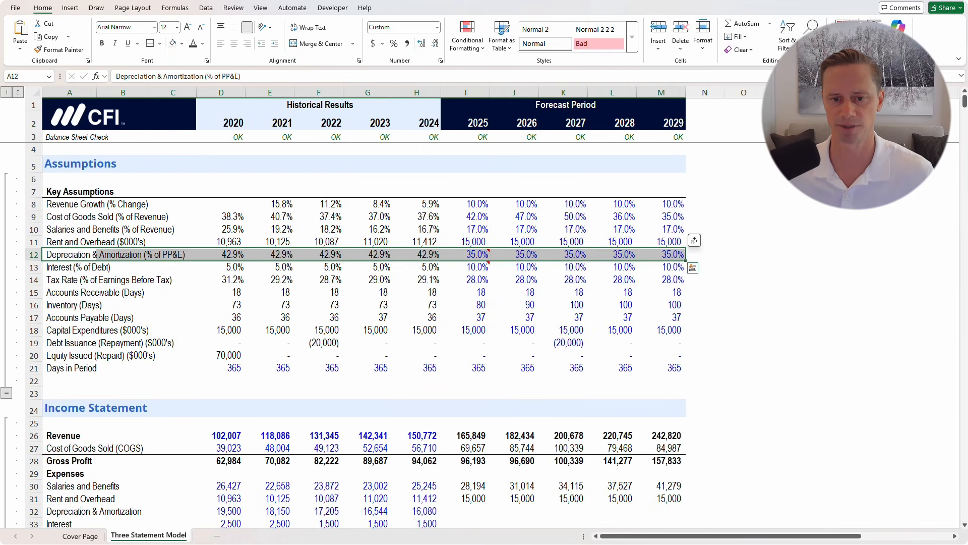
Confirm D&A is a percent of opening PP&E, then select the 2025 Less Depreciation cell
left_click(485, 253)
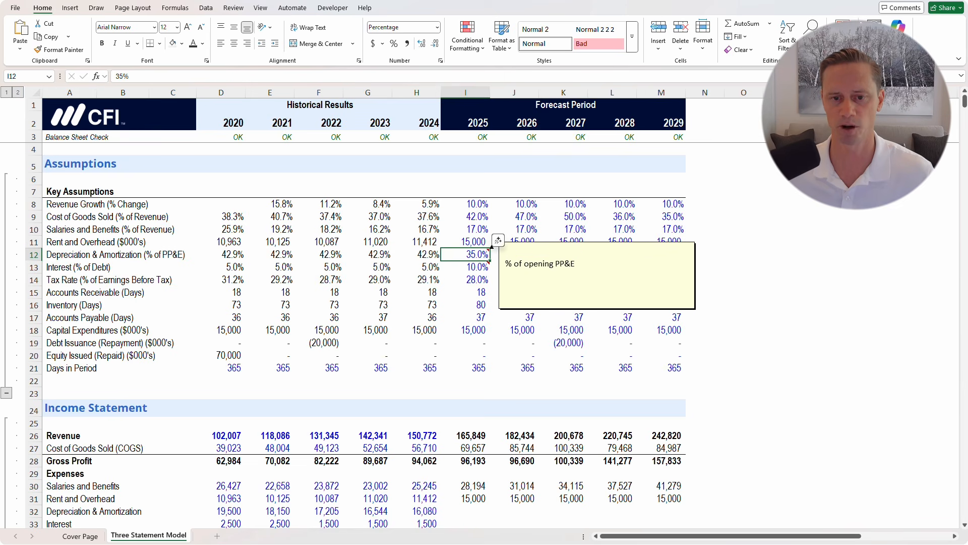
scroll(492, 245, "down", 16)
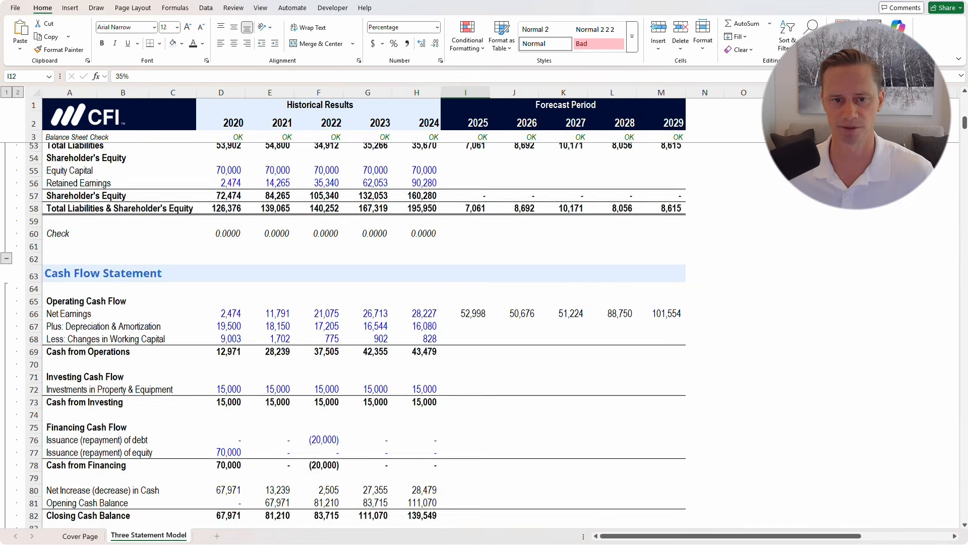
scroll(492, 246, "down", 4)
scroll(492, 245, "up", 3)
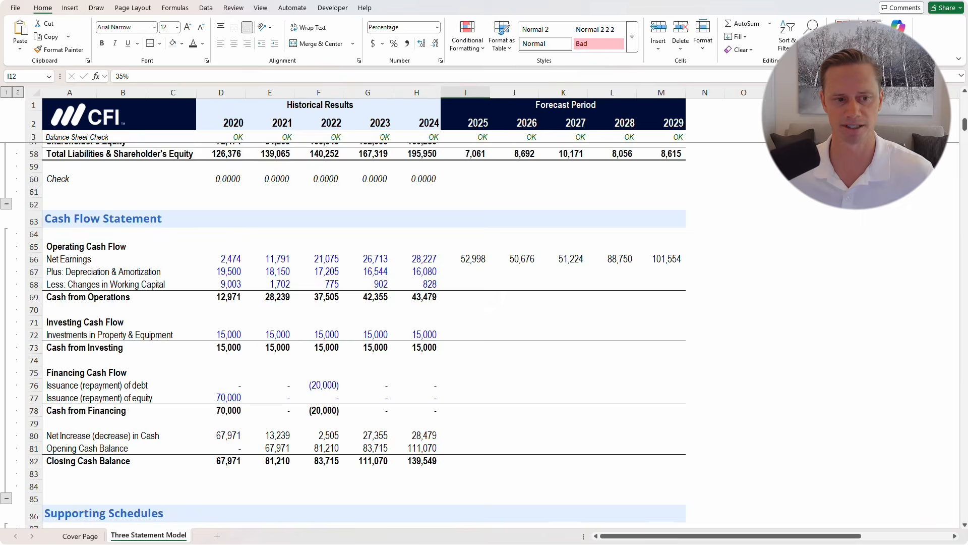
left_click(465, 272)
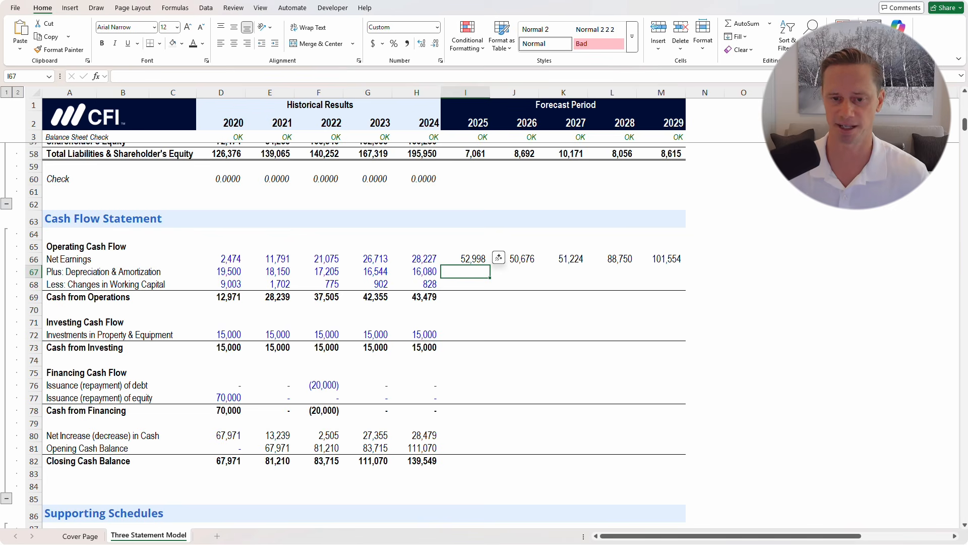
type("=")
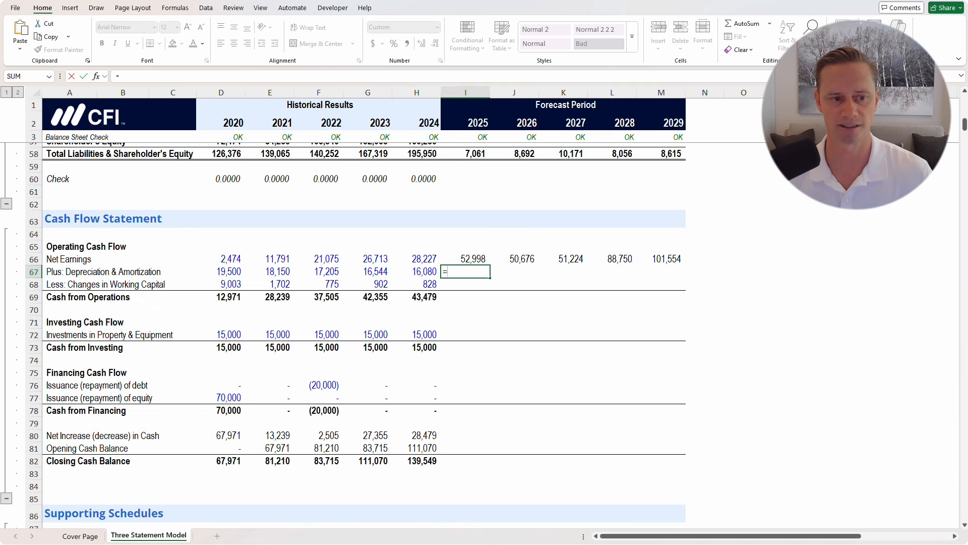
key("Escape")
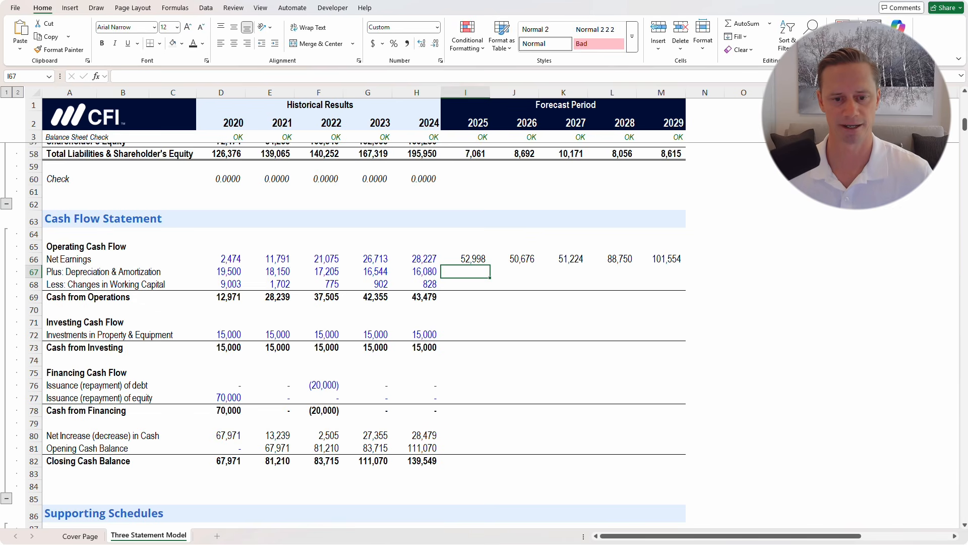
scroll(364, 333, "down", 8)
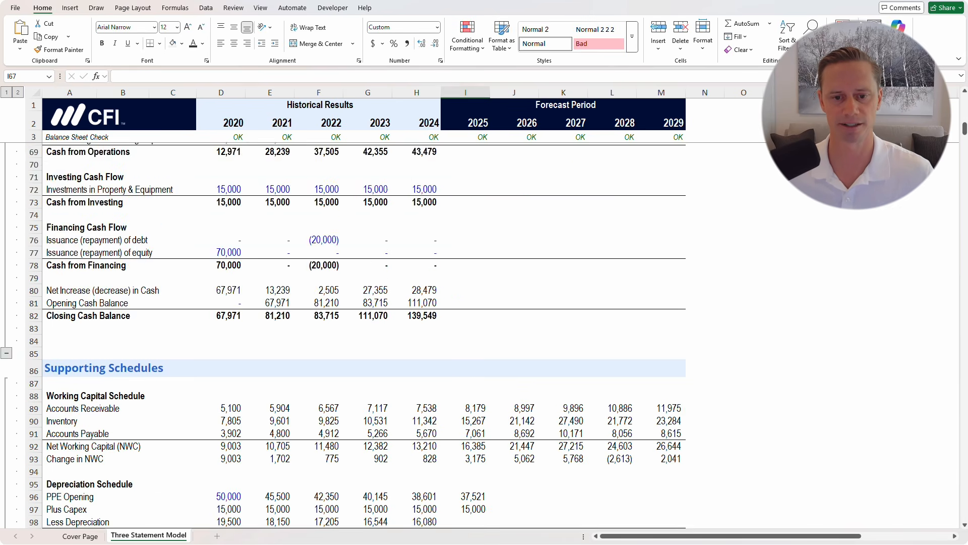
left_click(465, 340)
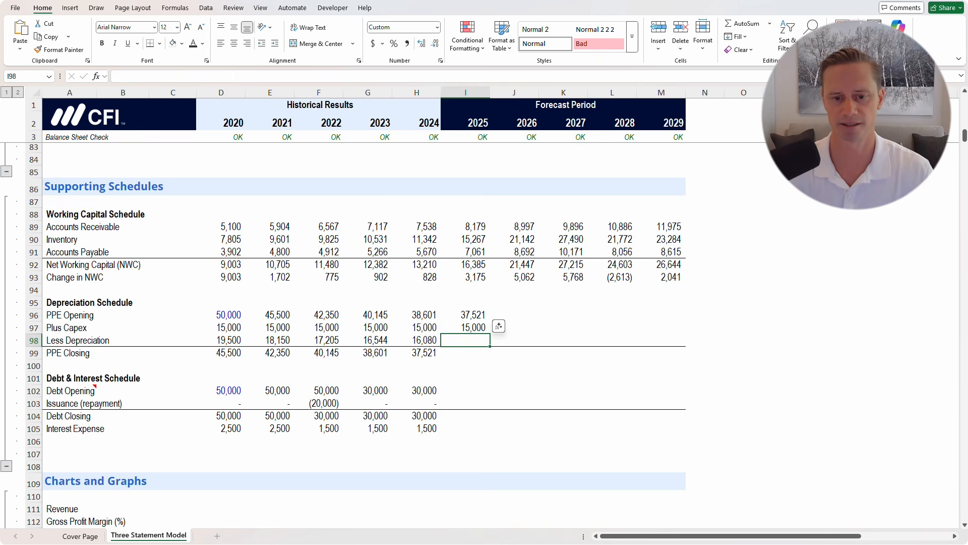
Enter 2025 depreciation as =I96*I12, opening PPE times the D&A rate
type("=")
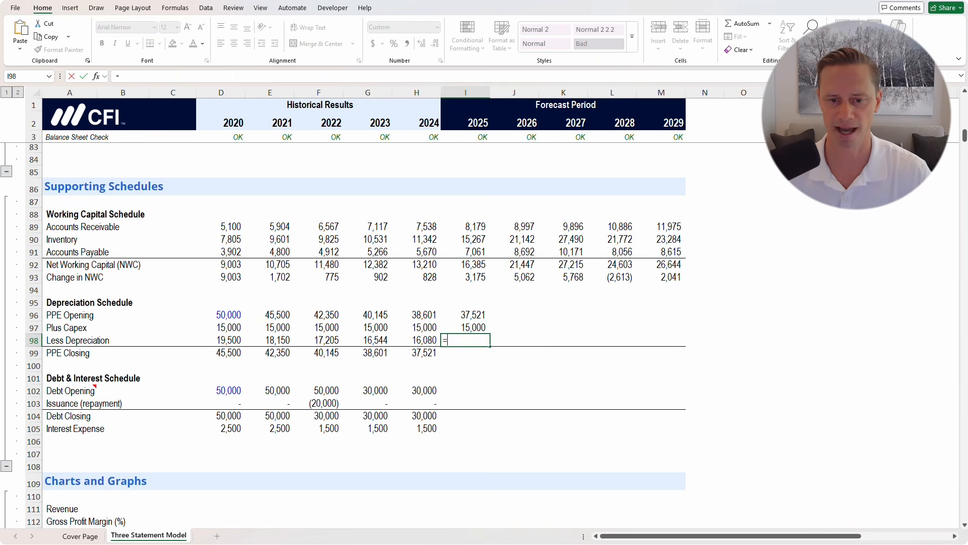
key("Up")
key("Up")
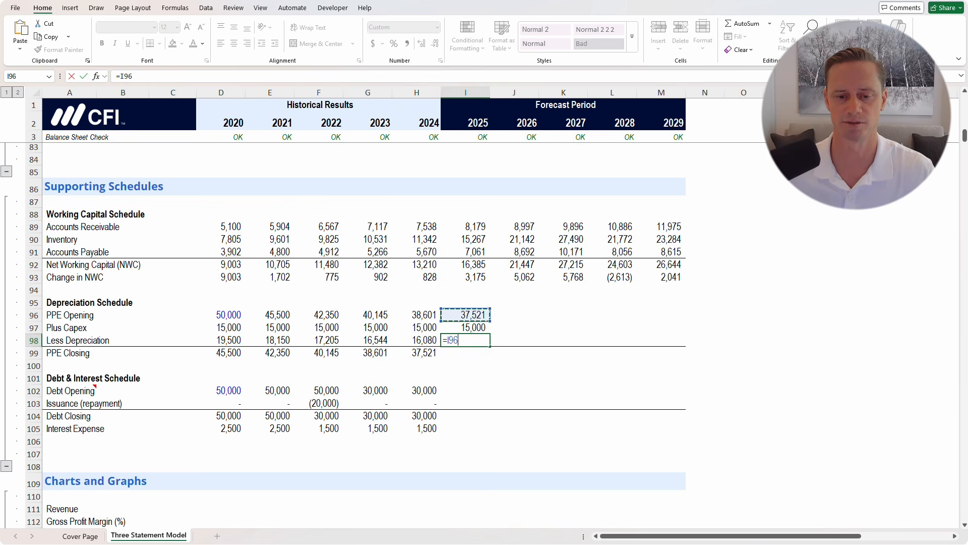
type("*")
scroll(353, 332, "up", 20)
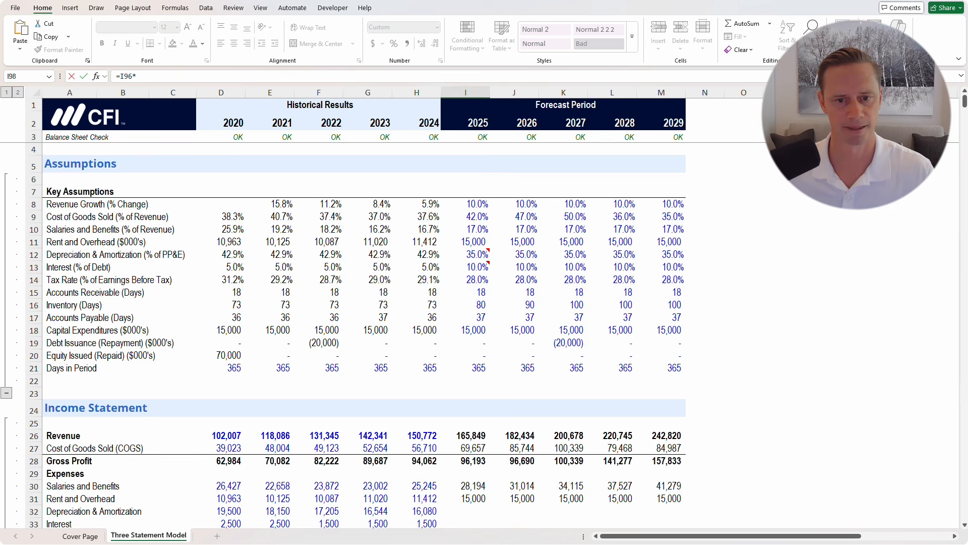
left_click(476, 254)
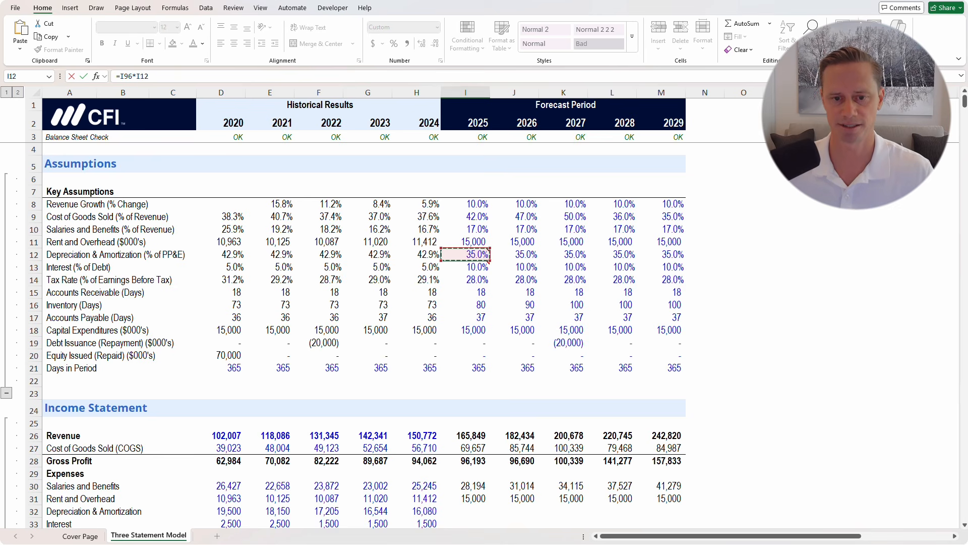
key("ctrl+Return")
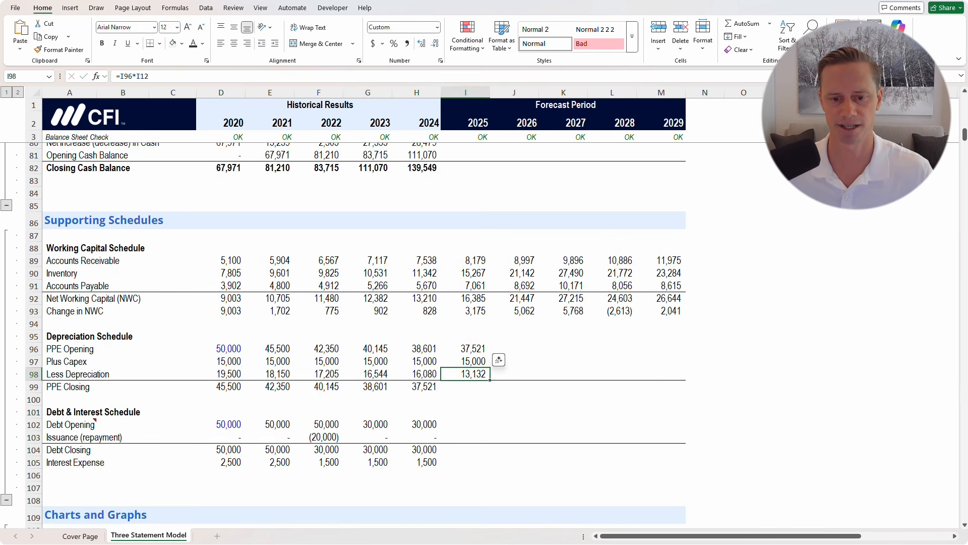
Enter 2025 PPE Closing as =I96+I97-I98, opening plus capex less depreciation
key("Down")
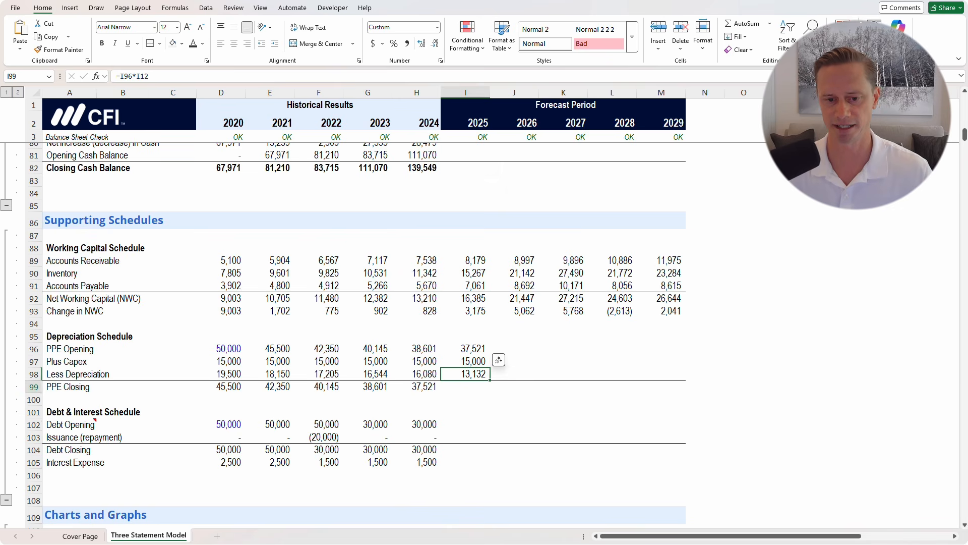
type("=")
key("Up")
key("Up")
key("Up")
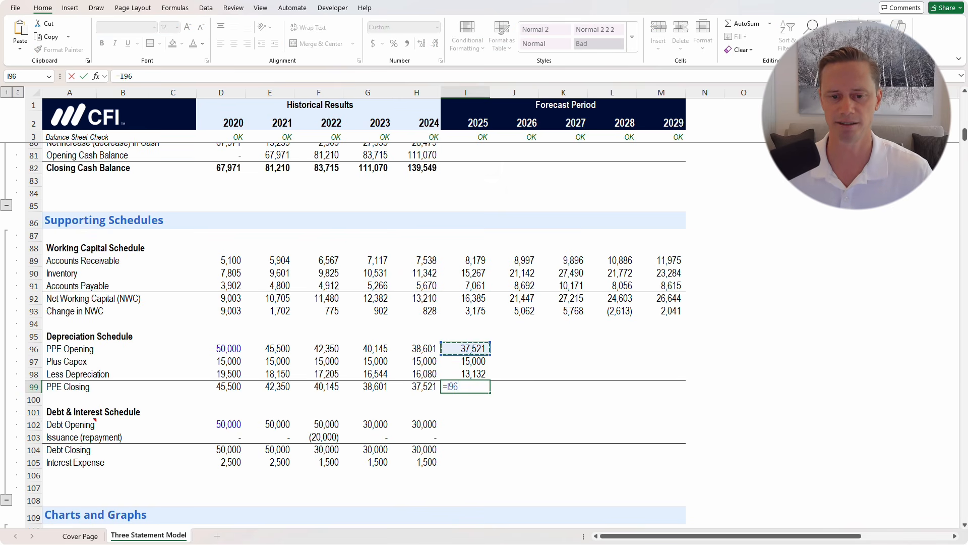
type("+")
key("Up")
key("Up")
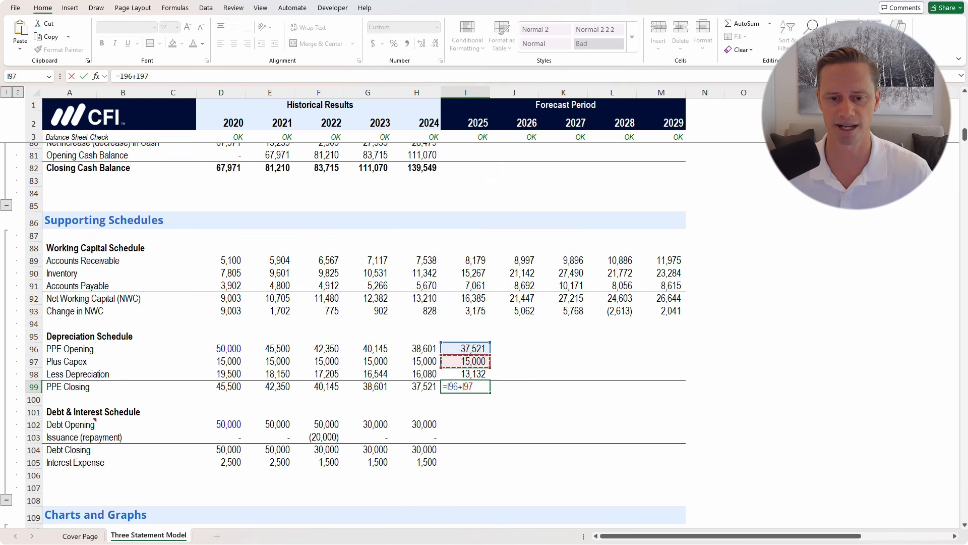
type("-")
key("Up")
key("Return")
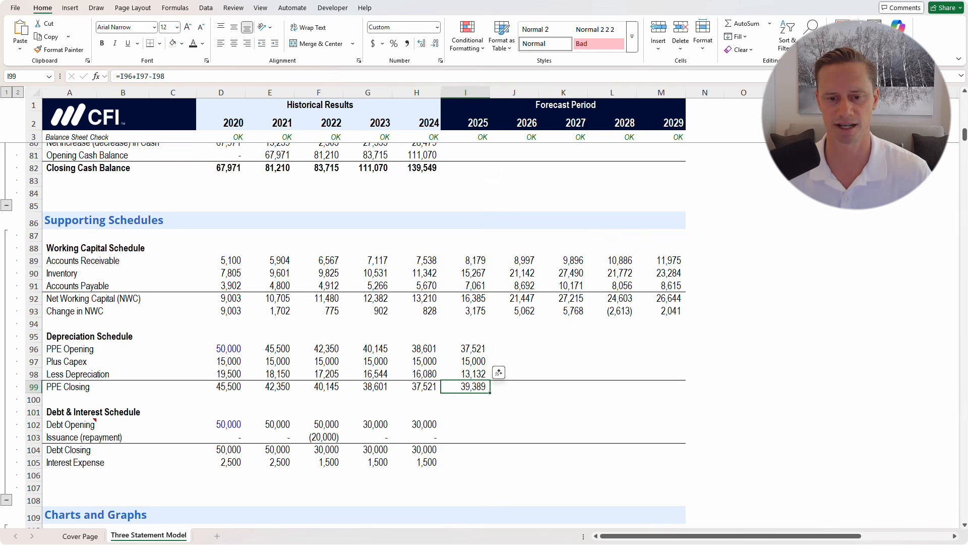
key("F2")
key("Escape")
Fill the I96:M99 depreciation formulas through 2029, PPE Closing reaching 42,238
key("Right")
key("Up")
key("Up")
key("Up")
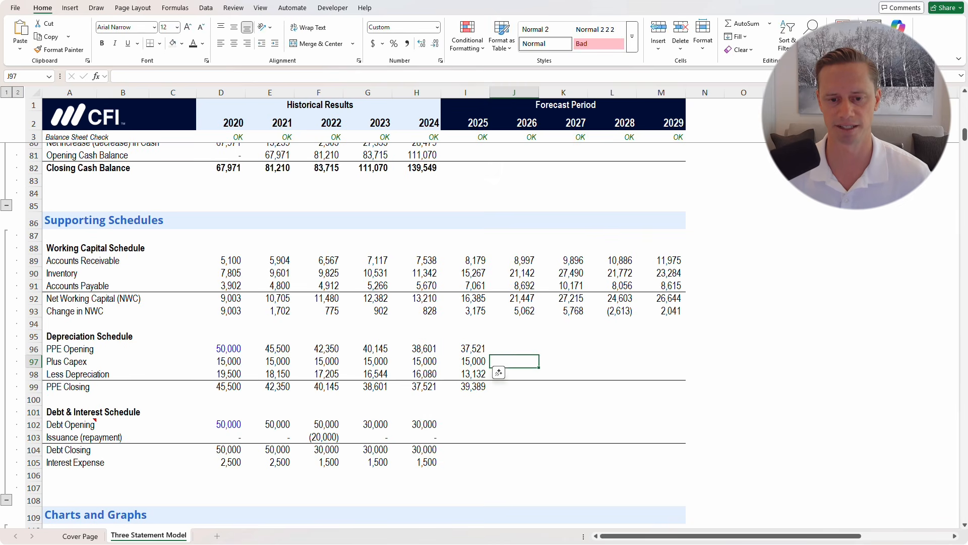
key("Left")
key("shift+Down")
key("shift+Down")
key("shift+Down")
key("shift+Right")
key("shift+Right")
key("shift+Right")
key("shift+Right")
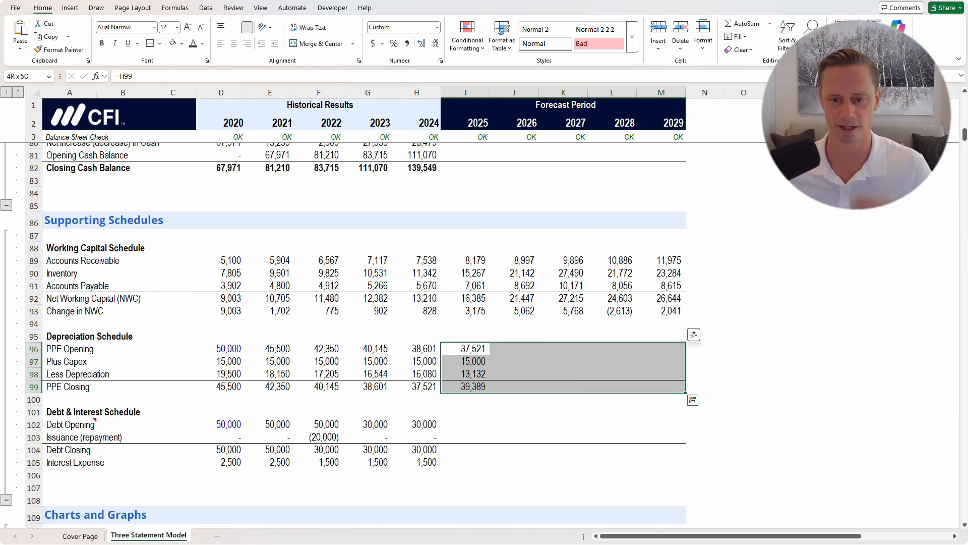
key("ctrl+r")
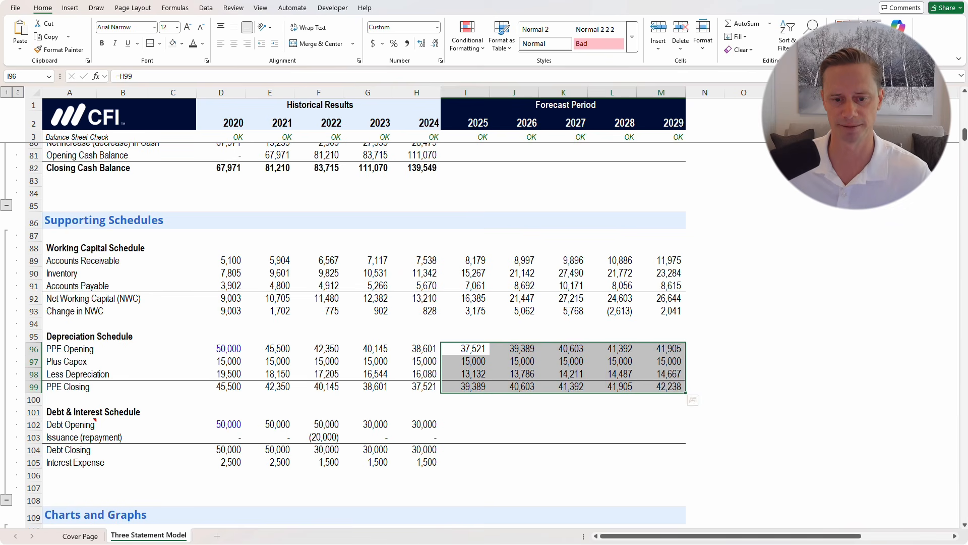
left_click(466, 424)
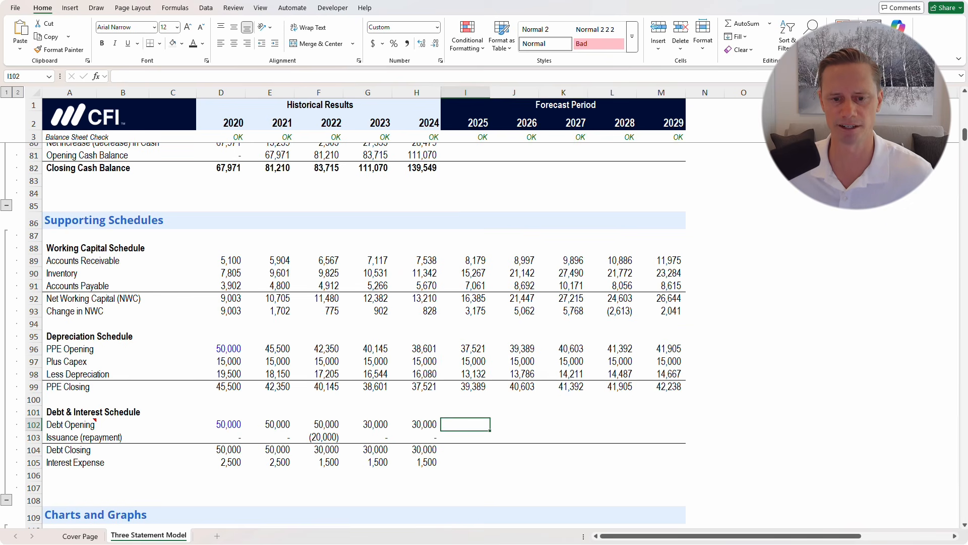
scroll(343, 333, "down", 1)
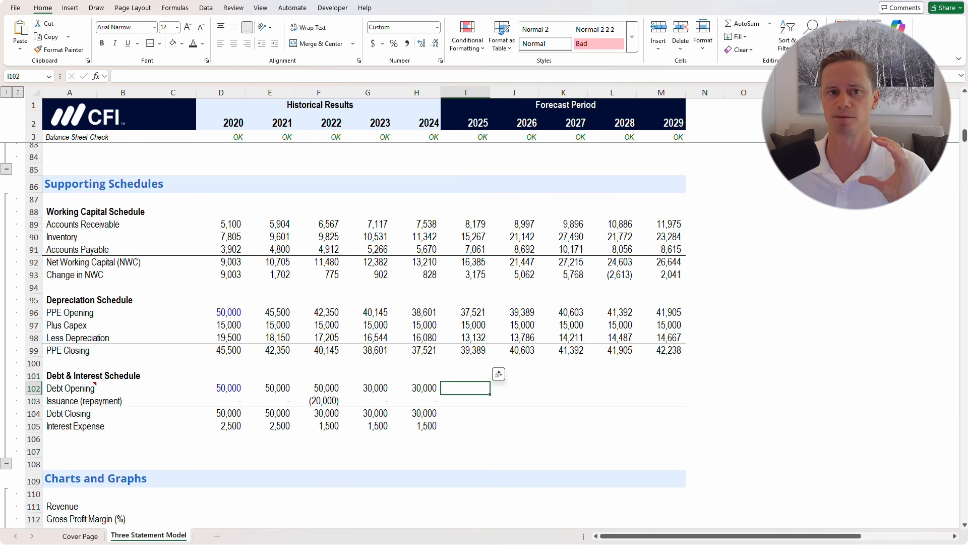
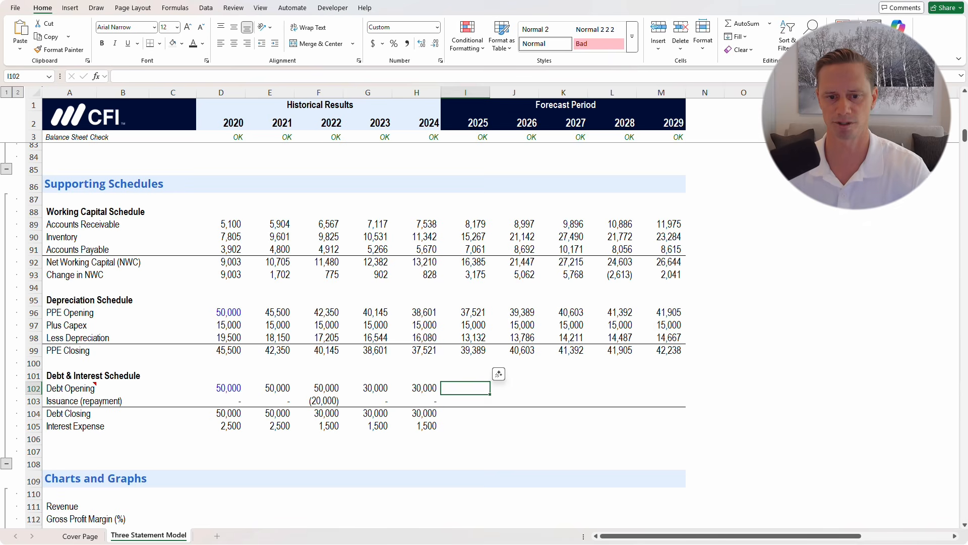
Set 2025 Debt Opening to =H104, the 2024 Debt Closing
type("=")
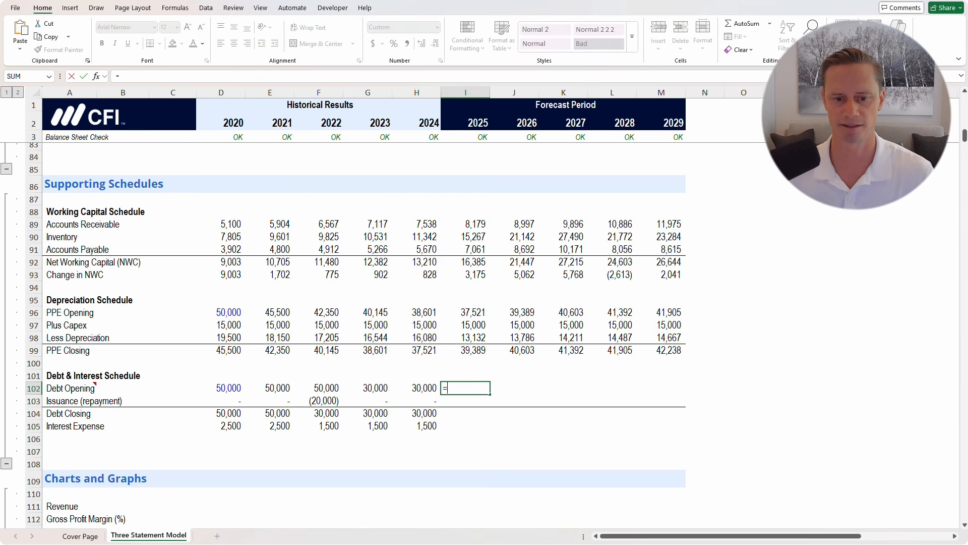
key("Left")
key("Down")
key("Down")
key("Left")
key("Right")
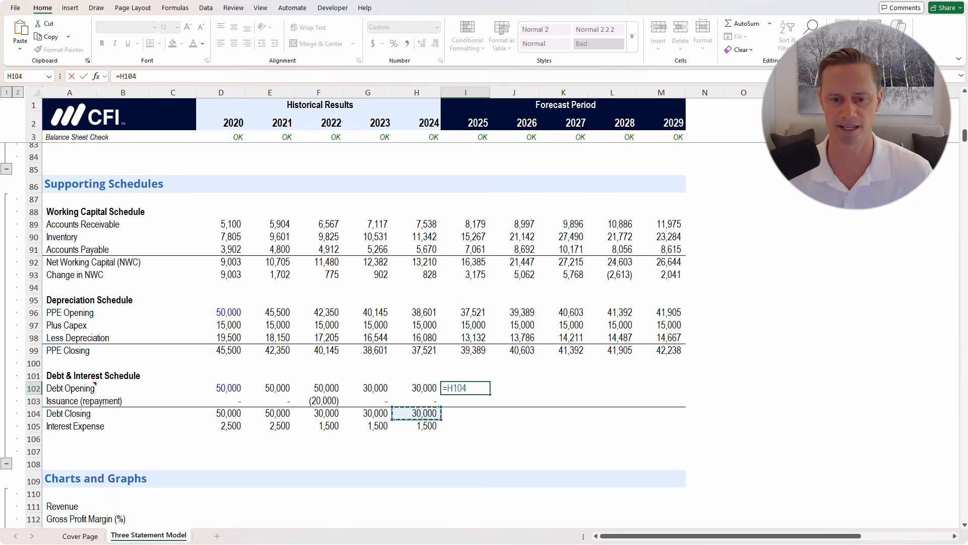
key("Return")
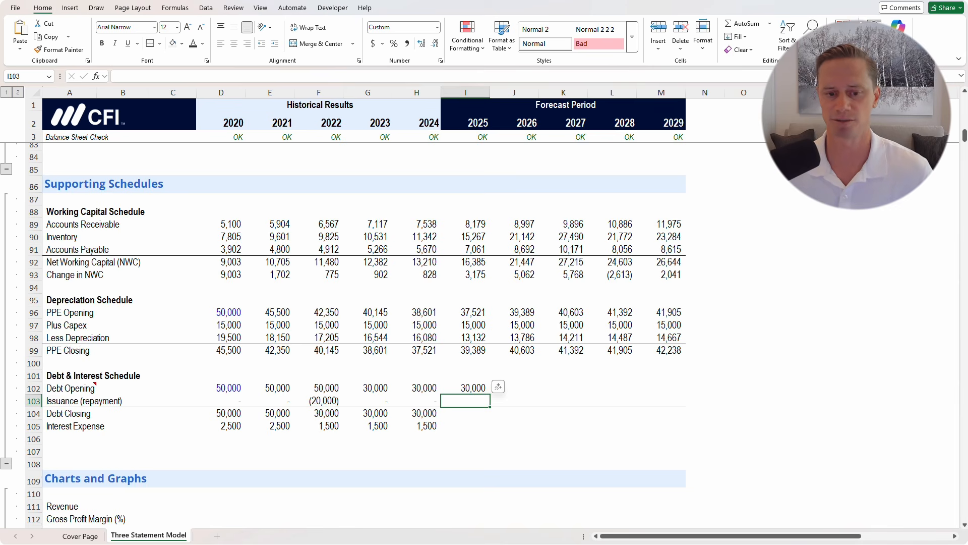
Link 2025 debt issuance to the assumption with =I19
type("=")
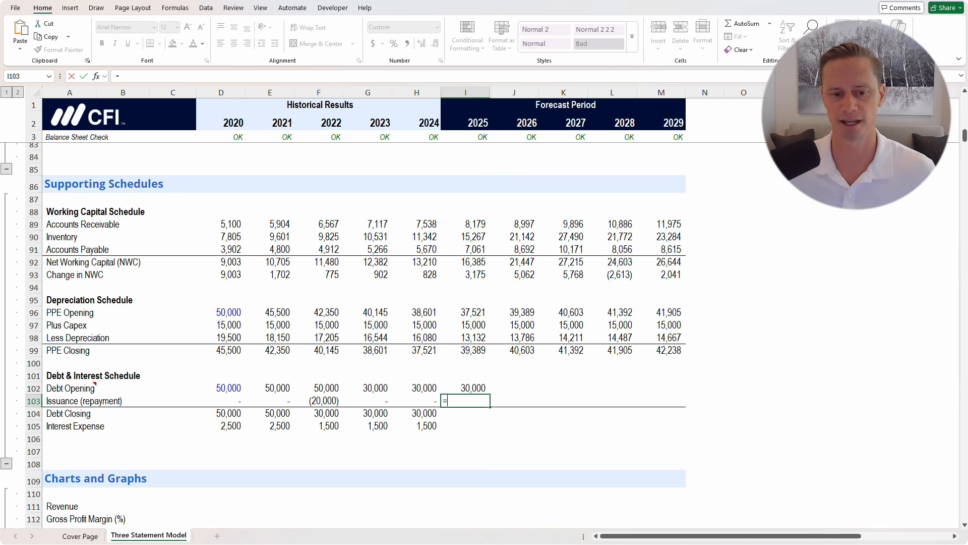
scroll(353, 333, "up", 20)
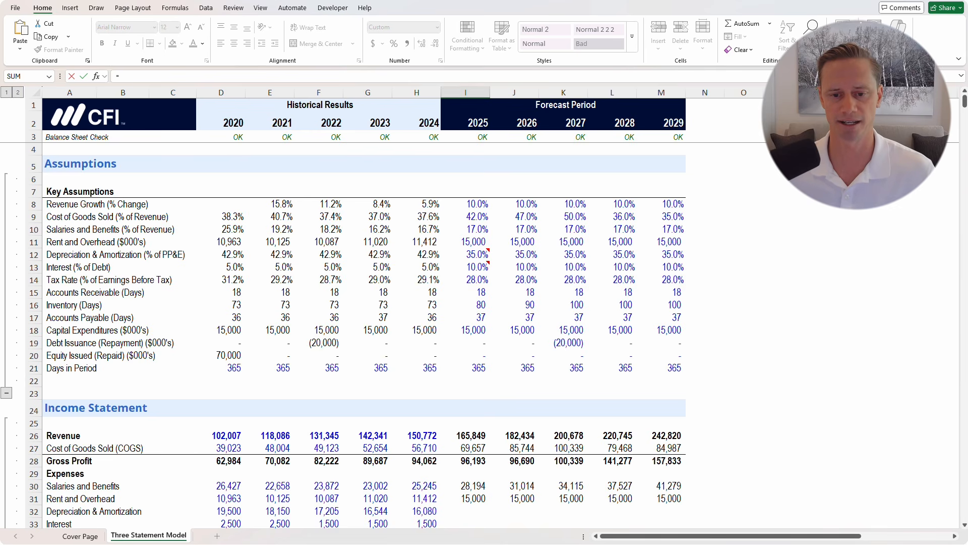
left_click(465, 343)
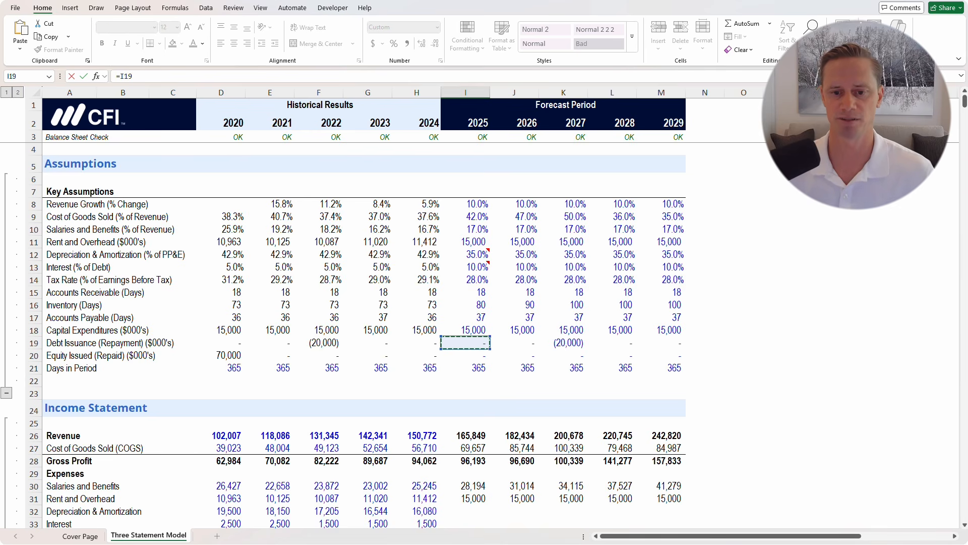
key("ctrl+Return")
AutoSum 2025 Debt Closing as =SUM(I102:I103), totalling 30,000
key("Down")
key("Down")
key("Down")
key("Down")
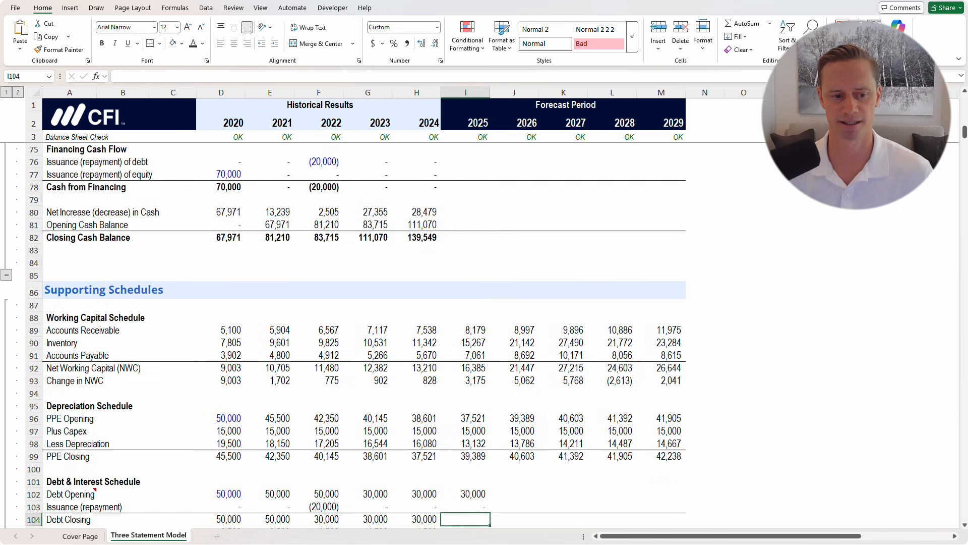
key("Up")
key("Up")
key("Up")
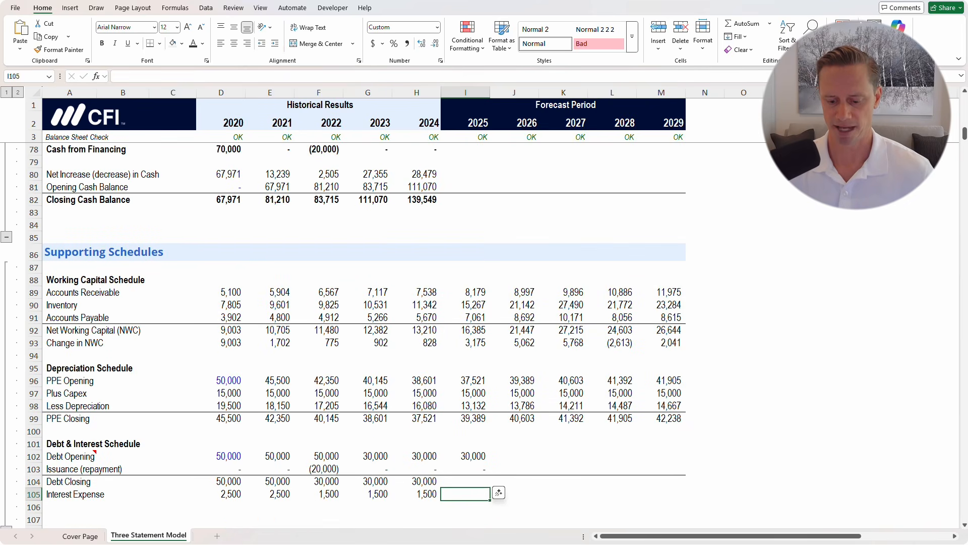
key("alt+equal")
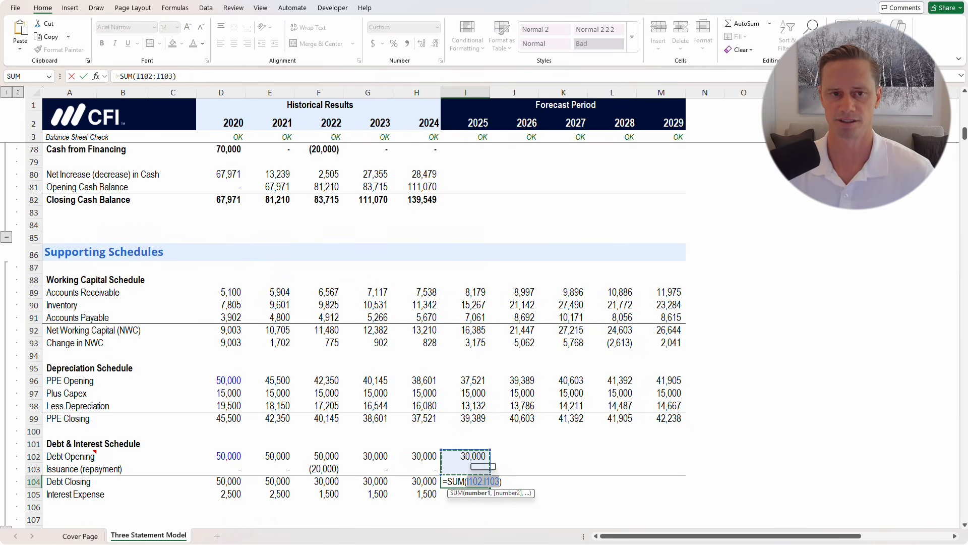
key("ctrl+Return")
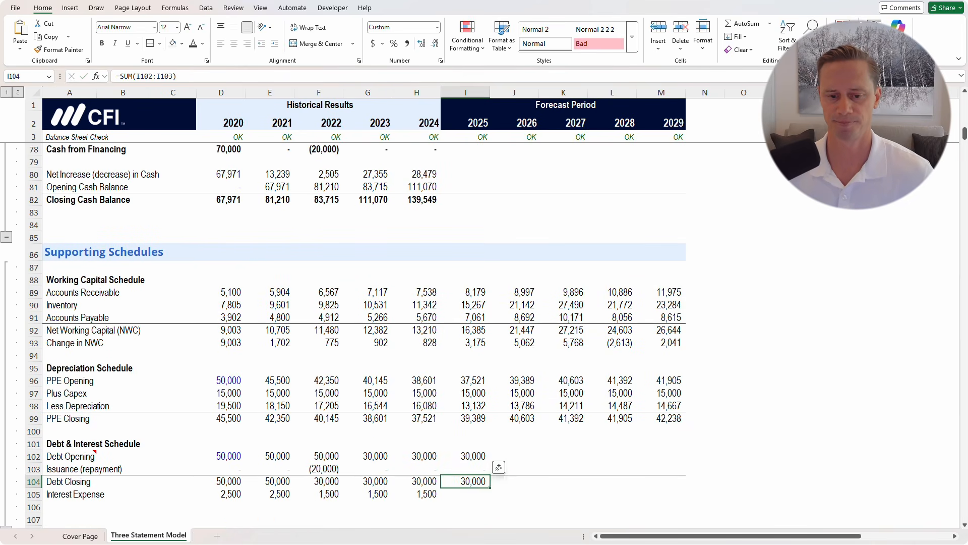
key("F2")
key("Escape")
key("F2")
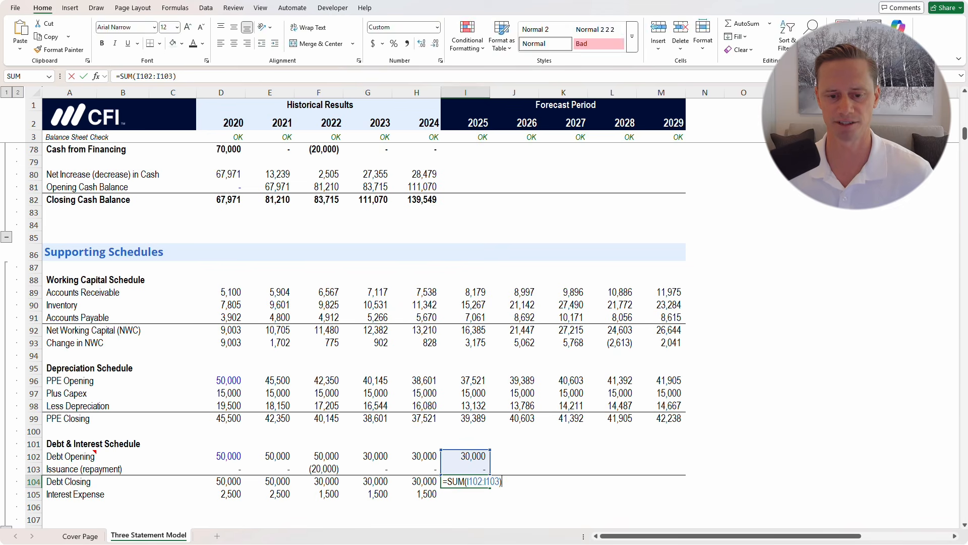
key("Escape")
Review the 2024 Interest Expense formula before building the 2025 one
key("Down")
key("Left")
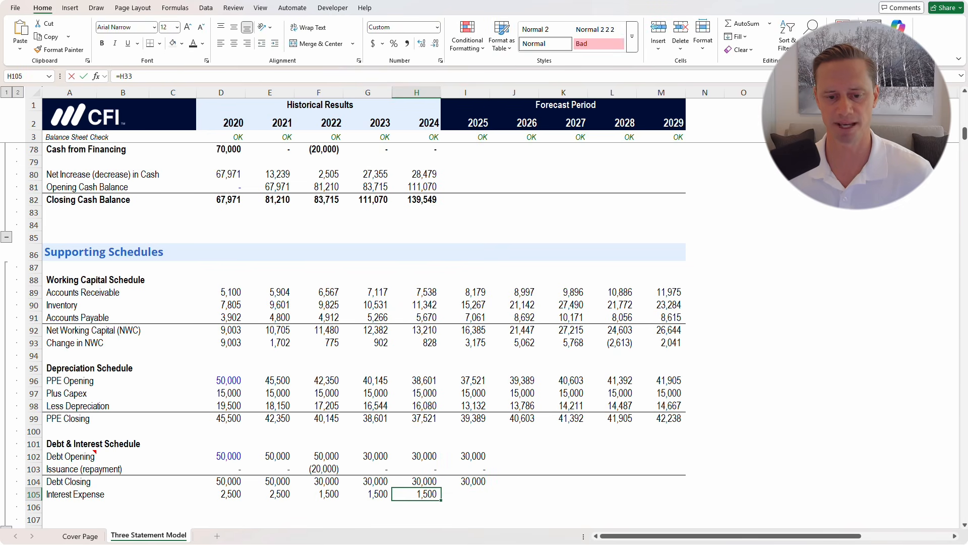
key("F2")
key("Escape")
key("Right")
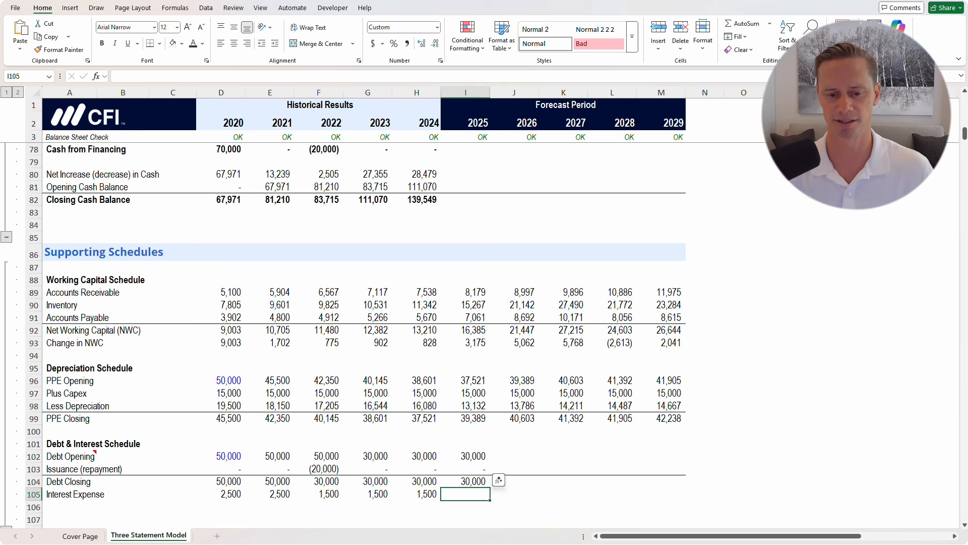
Enter 2025 interest expense as =AVERAGE(I102,I104)*I13, giving 3,000
type("=average")
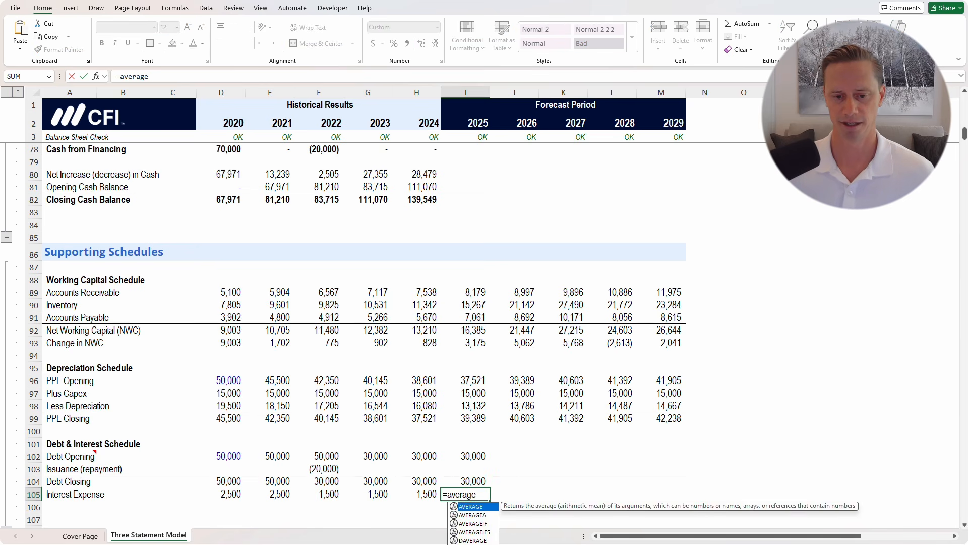
type("(")
key("Up")
key("Up")
key("Up")
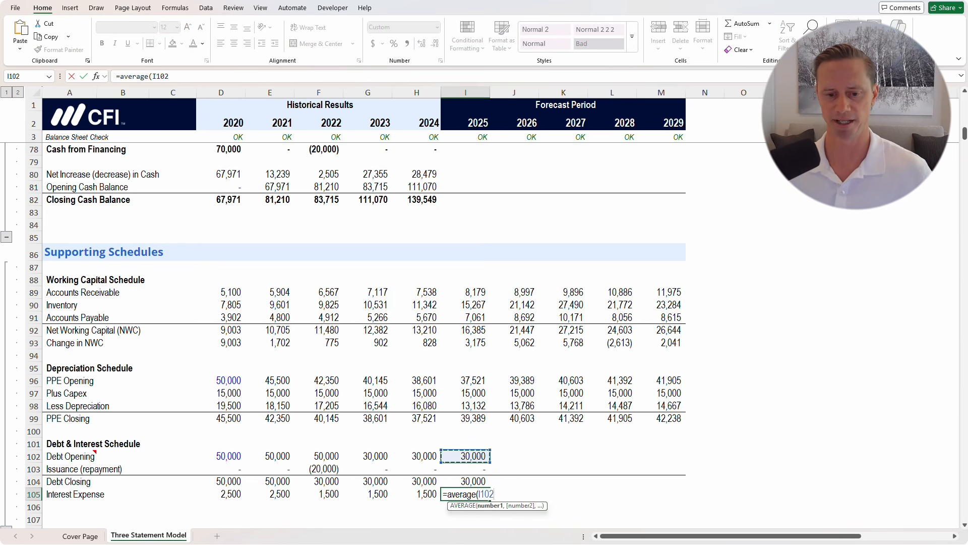
type(",")
key("Up")
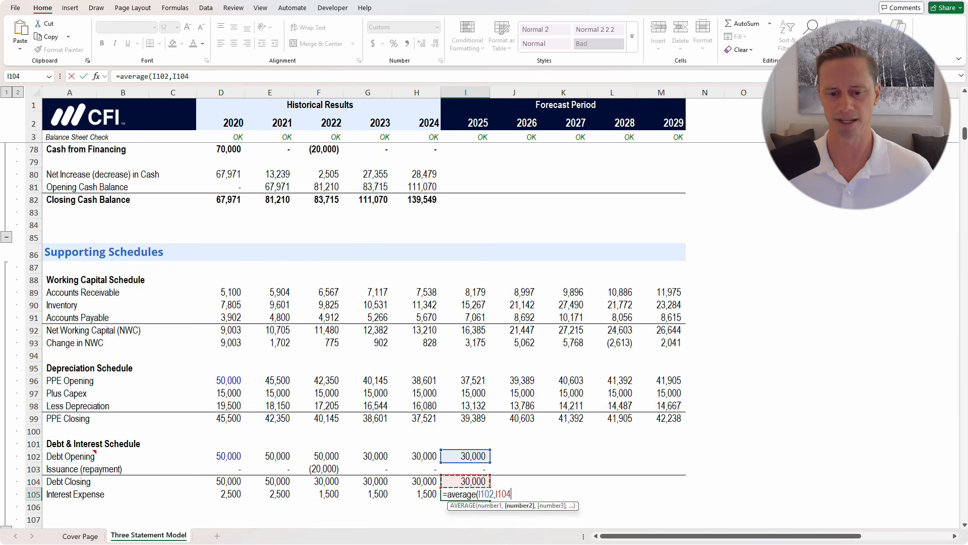
type(")*")
scroll(353, 333, "up", 20)
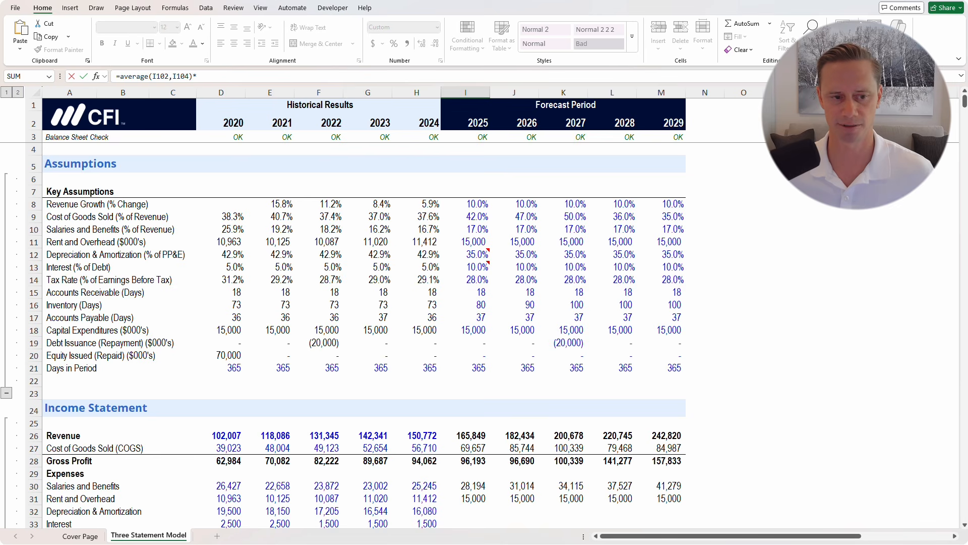
left_click(476, 267)
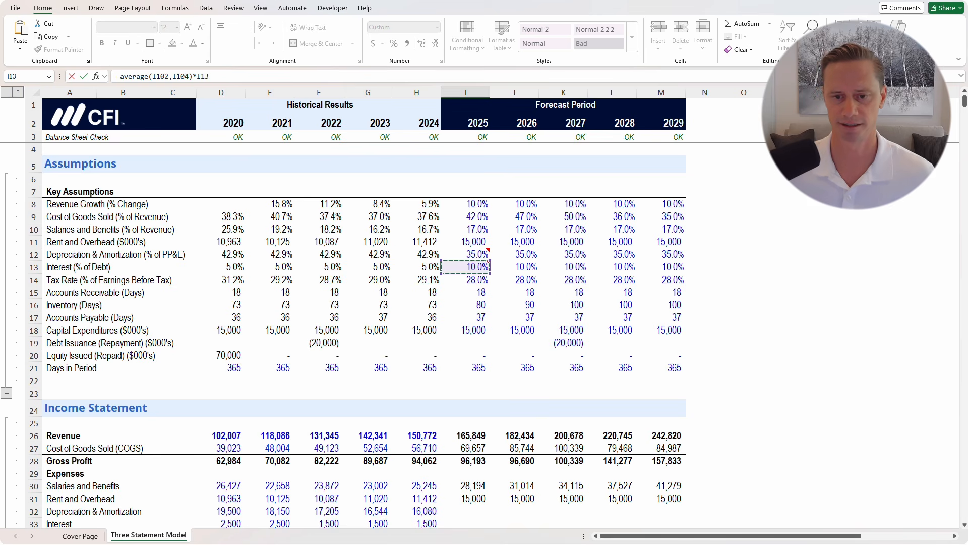
key("Return")
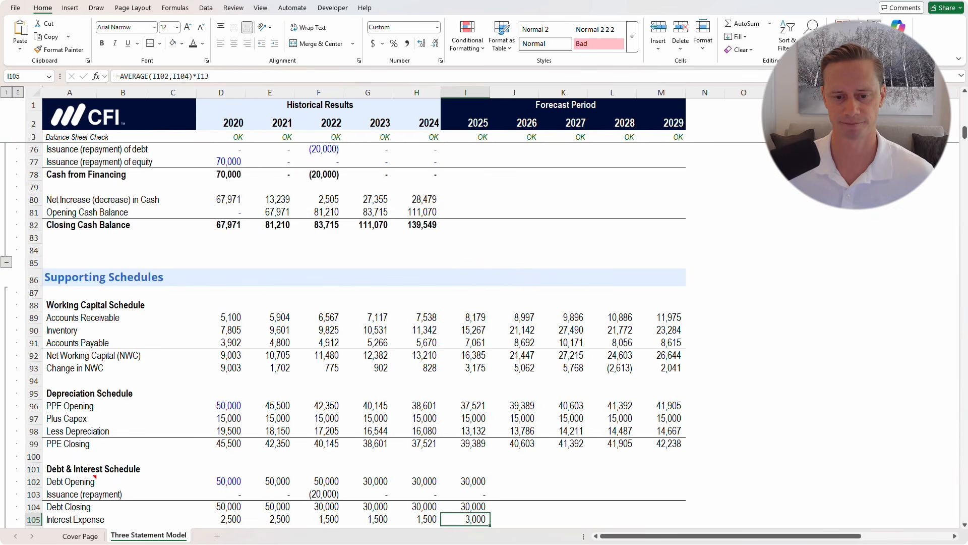
Fill the I102:M105 debt schedule through 2029, closing debt falling to 10,000
scroll(363, 333, "down", 2)
left_click_drag(465, 409, 661, 446)
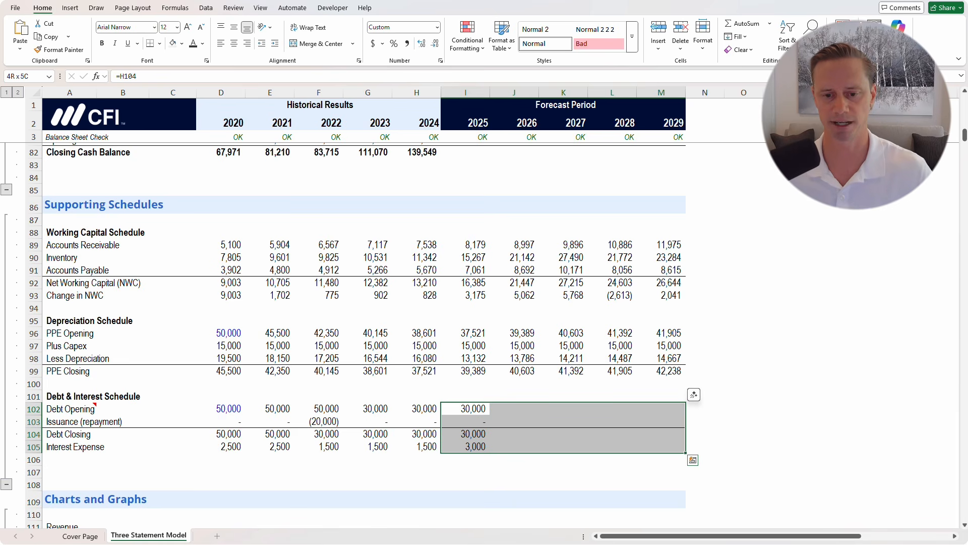
key("ctrl+r")
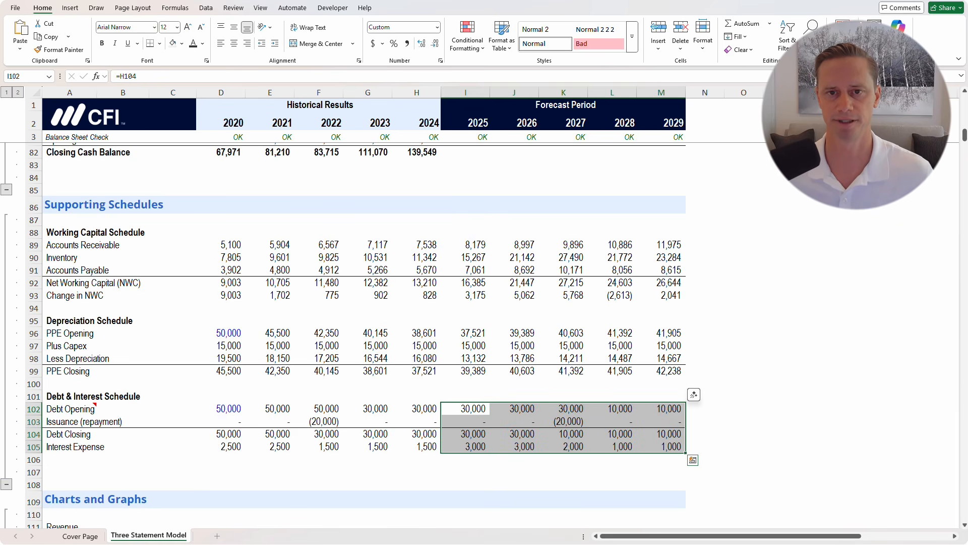
key("Up")
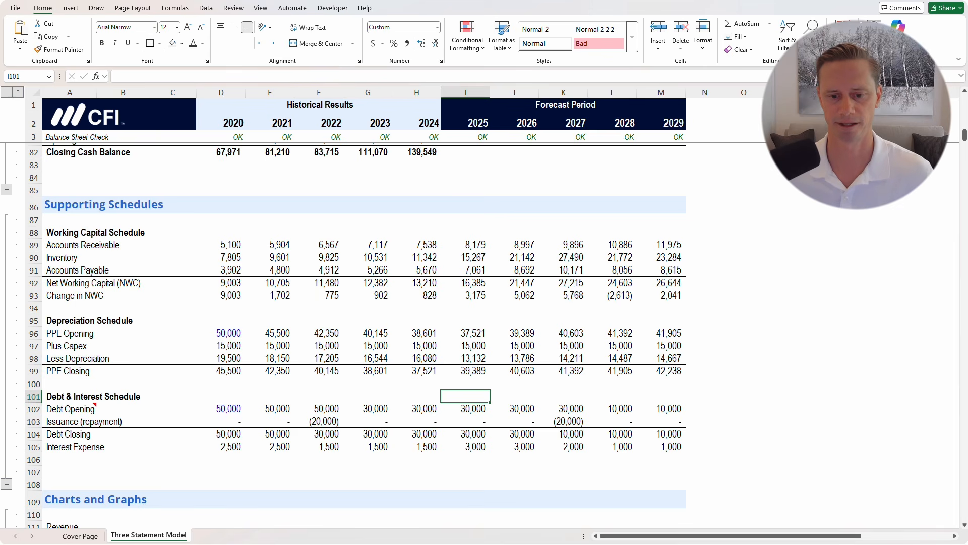
Link 2025 income-statement Depreciation & Amortization to the schedule with =I98
scroll(363, 312, "up", 1)
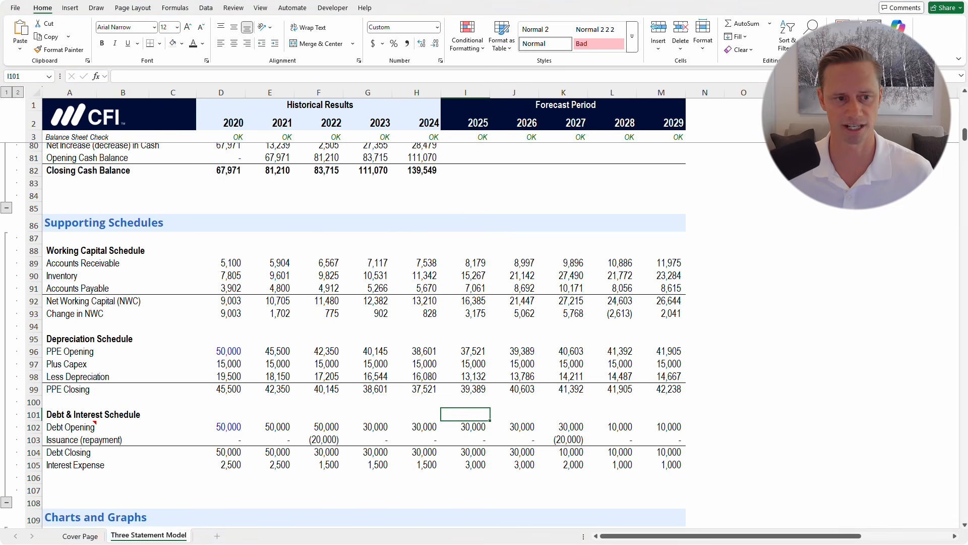
left_click_drag(465, 263, 661, 464)
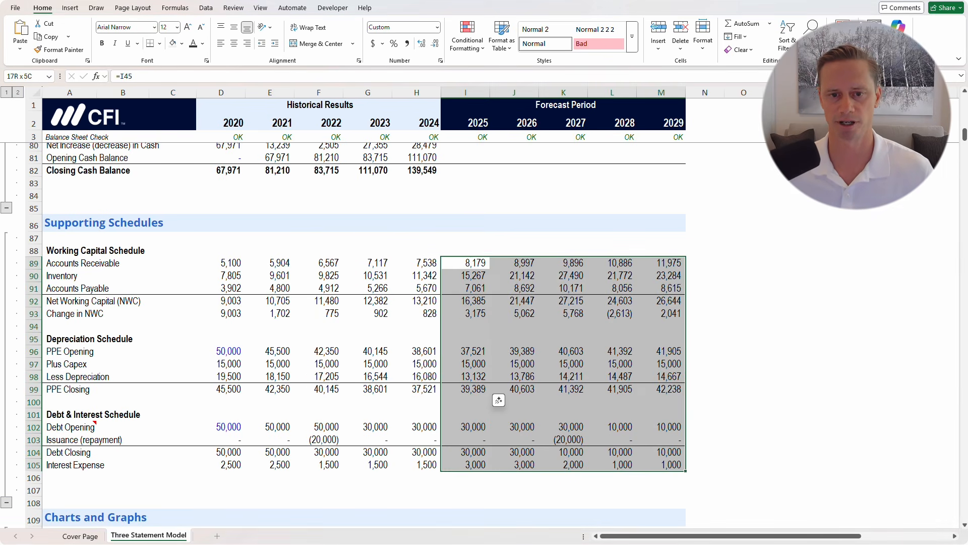
scroll(353, 332, "up", 7)
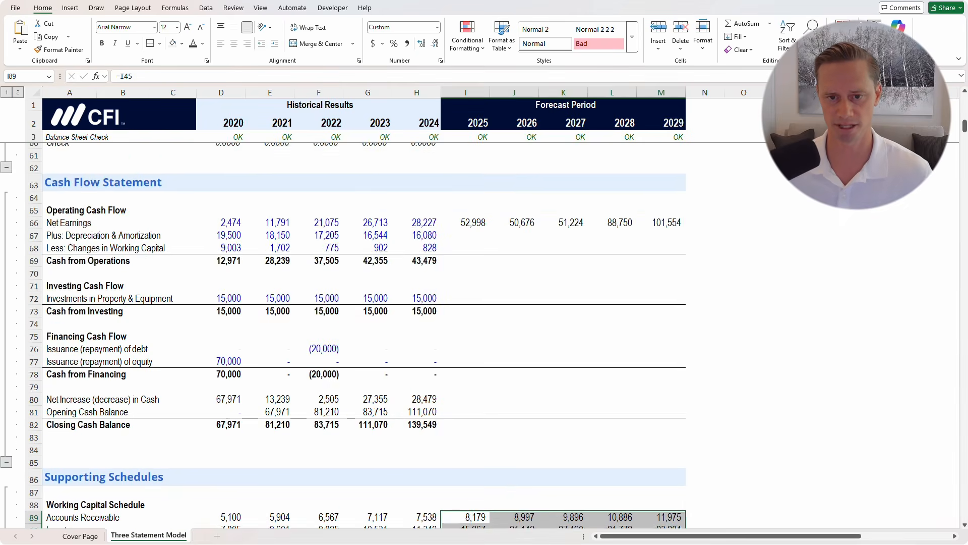
scroll(353, 332, "up", 13)
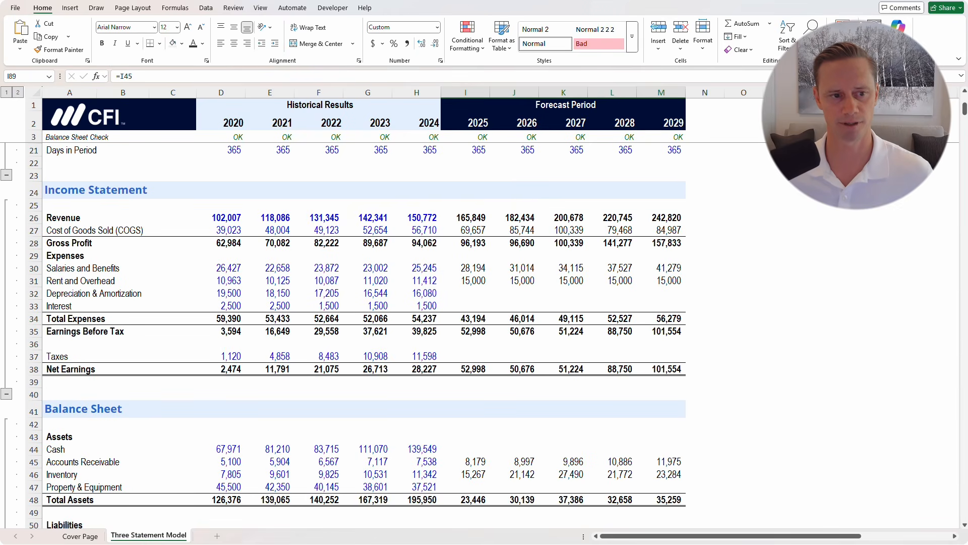
left_click(465, 294)
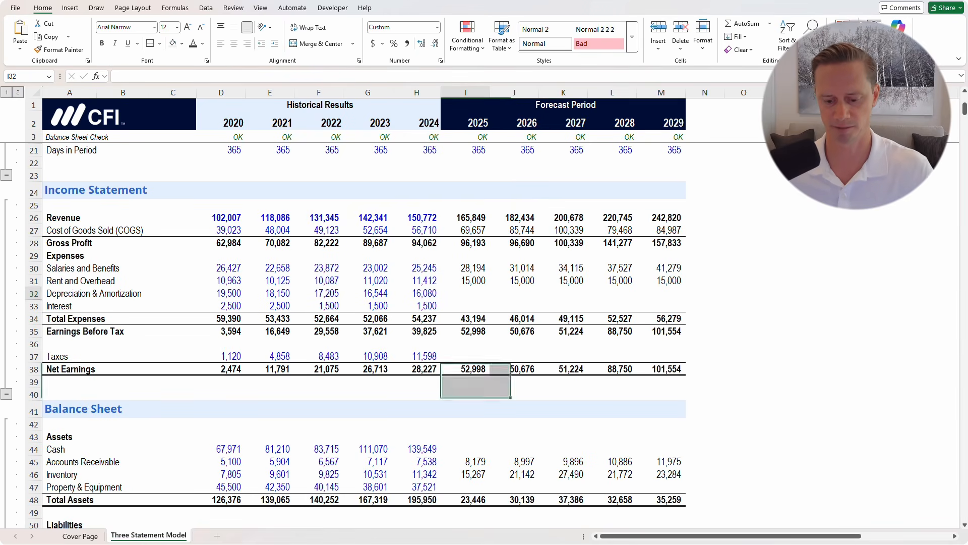
type("=")
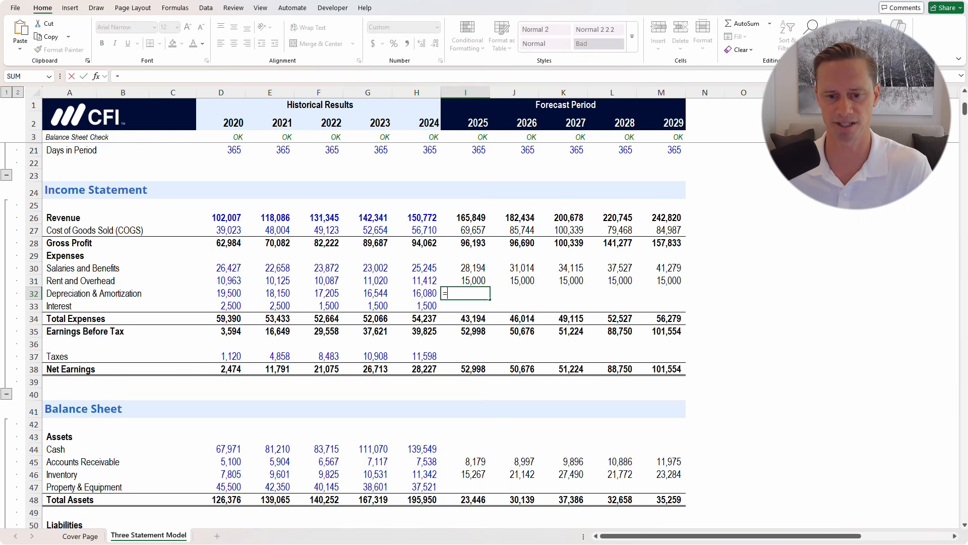
scroll(353, 333, "down", 20)
scroll(353, 332, "down", 1)
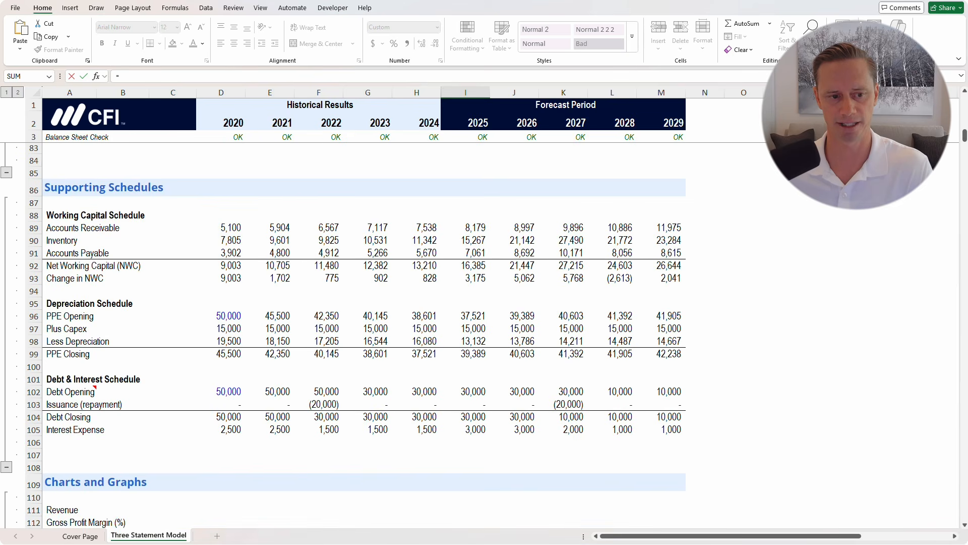
left_click(465, 341)
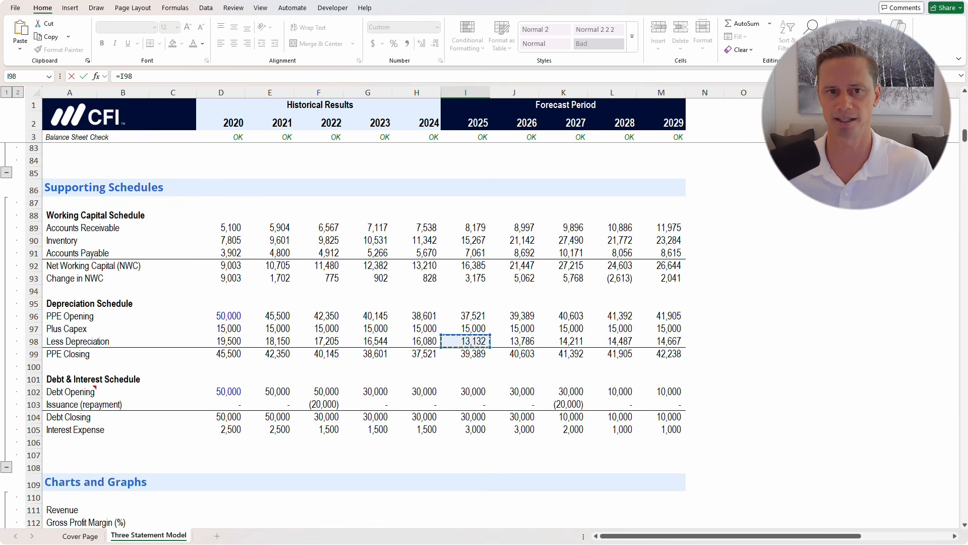
key("ctrl+Return")
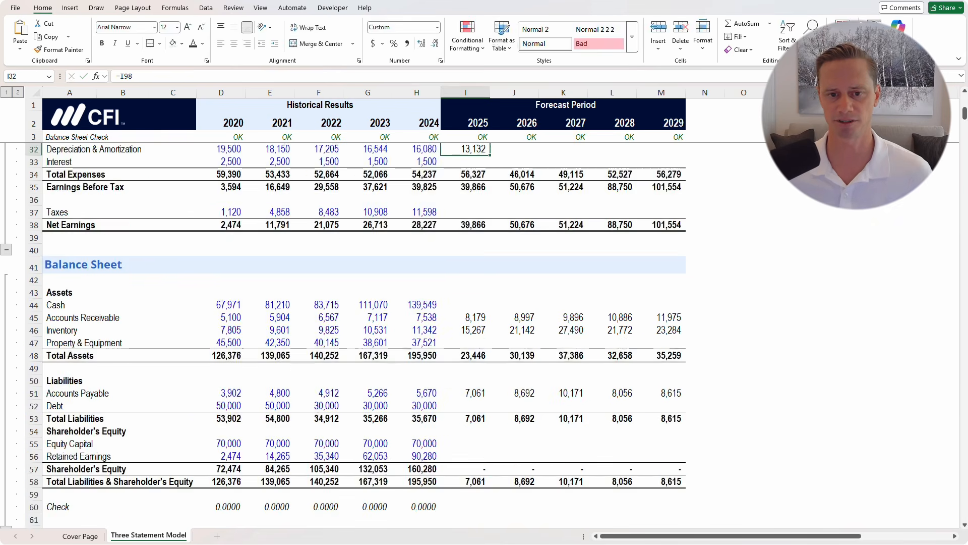
Link 2025 income-statement Interest to the debt schedule with =I105
scroll(353, 303, "up", 4)
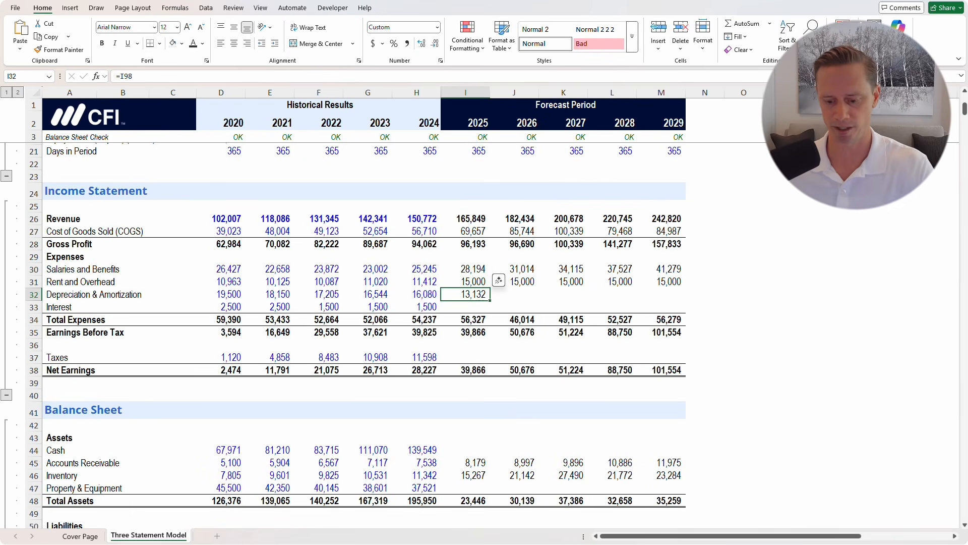
key("Down")
type("=")
scroll(353, 302, "down", 8)
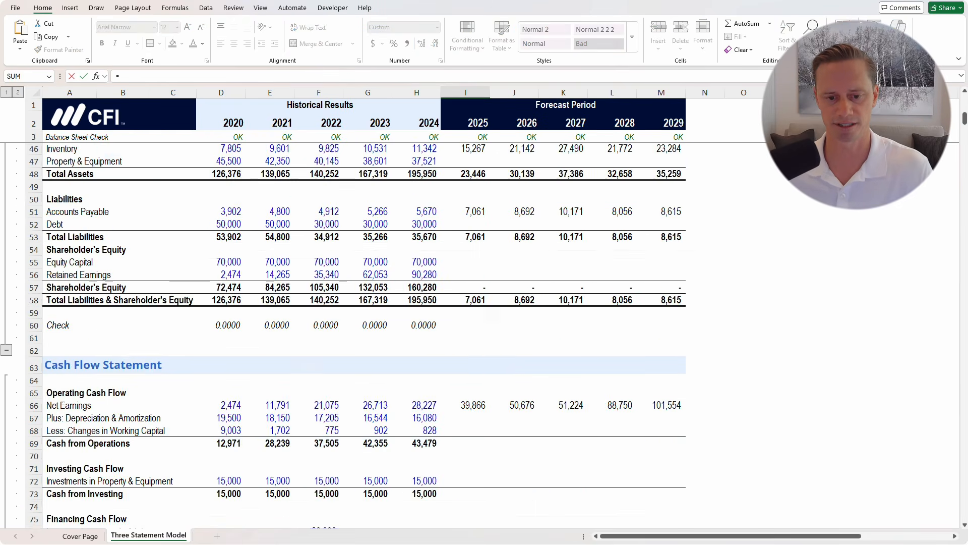
scroll(353, 302, "down", 11)
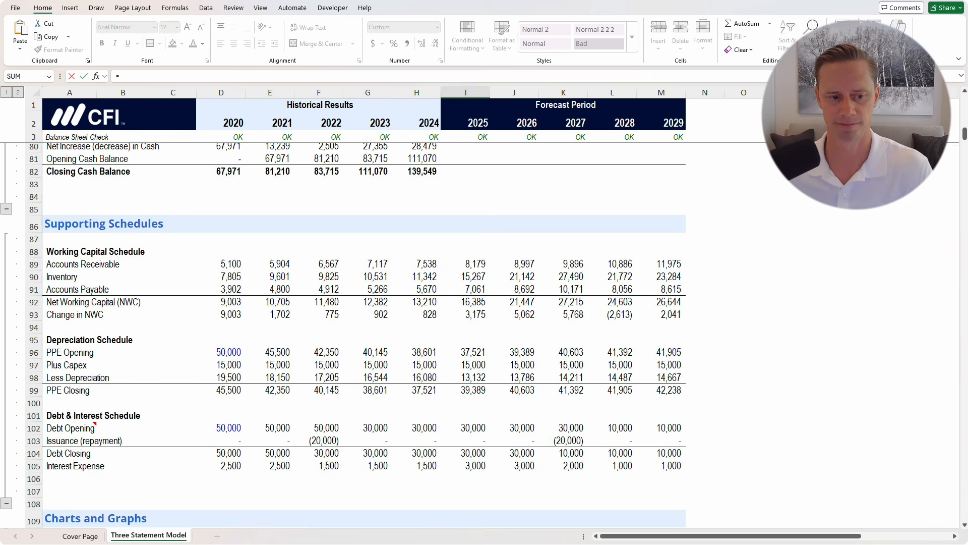
left_click(466, 466)
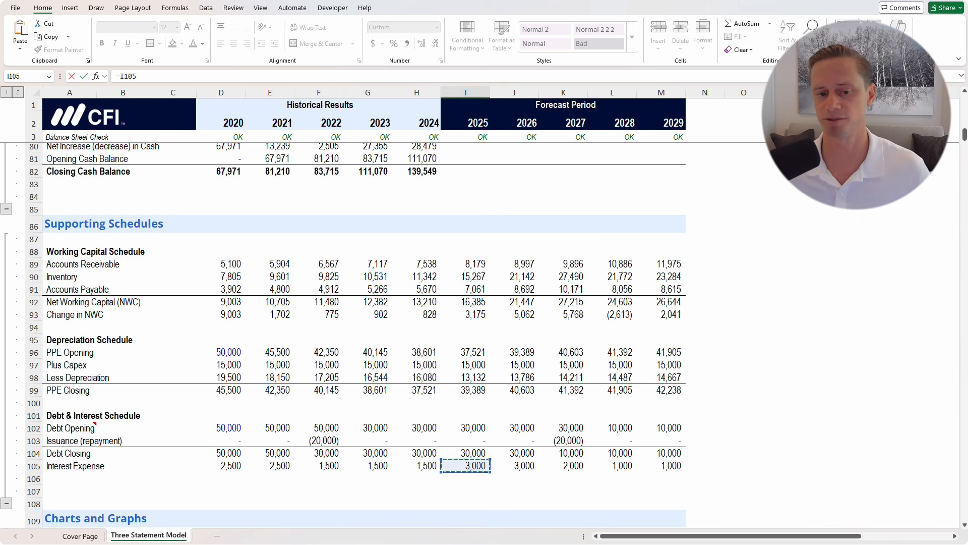
key("ctrl+Return")
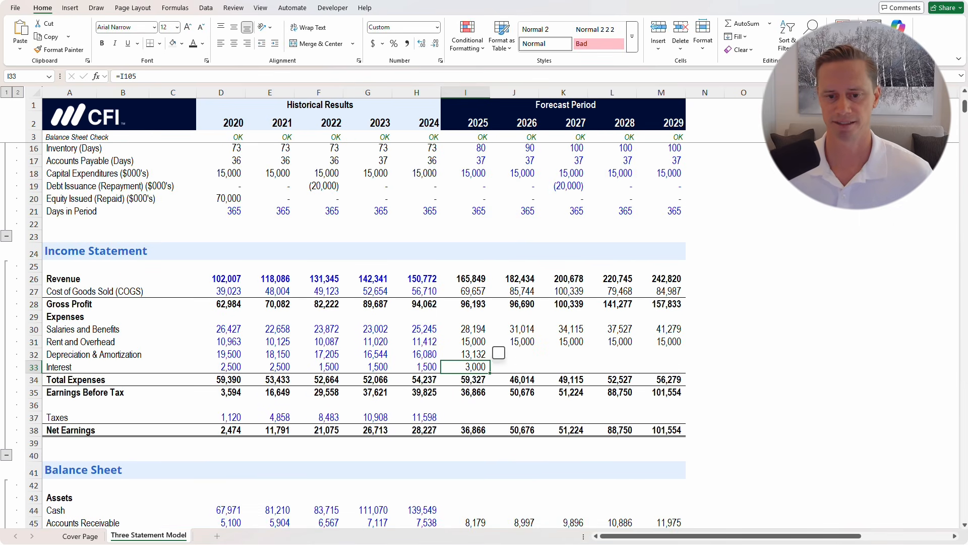
Fill the I32:M33 depreciation and interest links through 2029, interest falling to 1,000
mouse_move(498, 354)
left_mouse_down()
mouse_move(499, 339)
mouse_move(644, 341)
left_mouse_up()
key("ctrl+r")
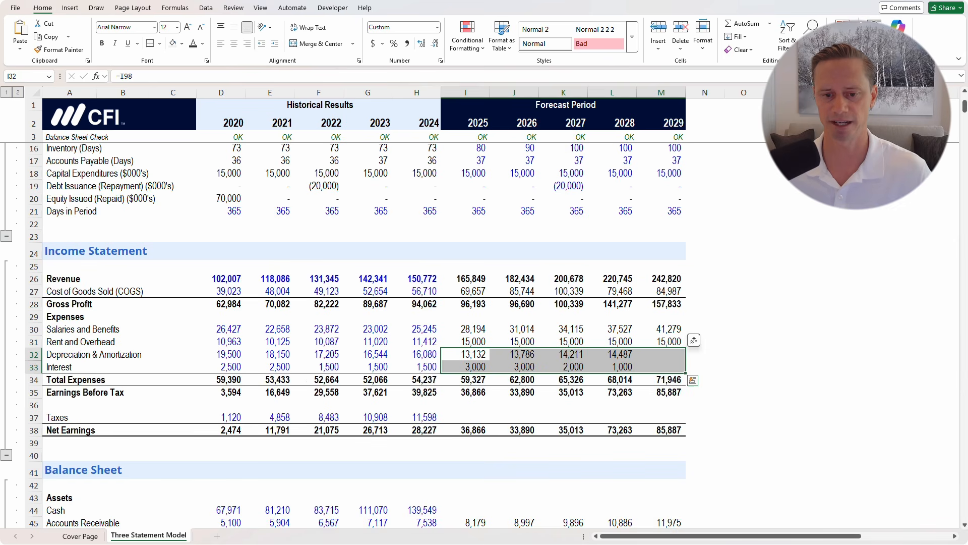
left_click(563, 418)
left_click(466, 417)
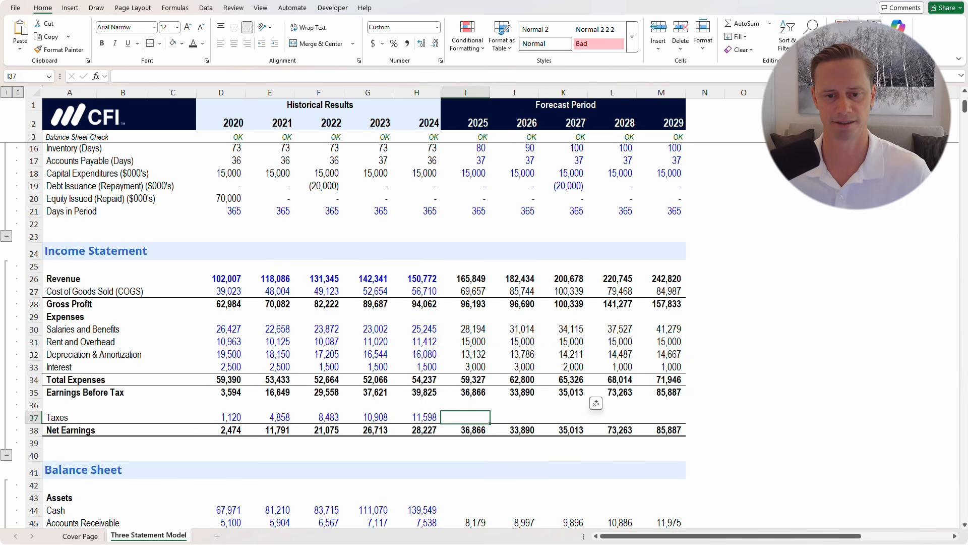
scroll(465, 417, "down", 2)
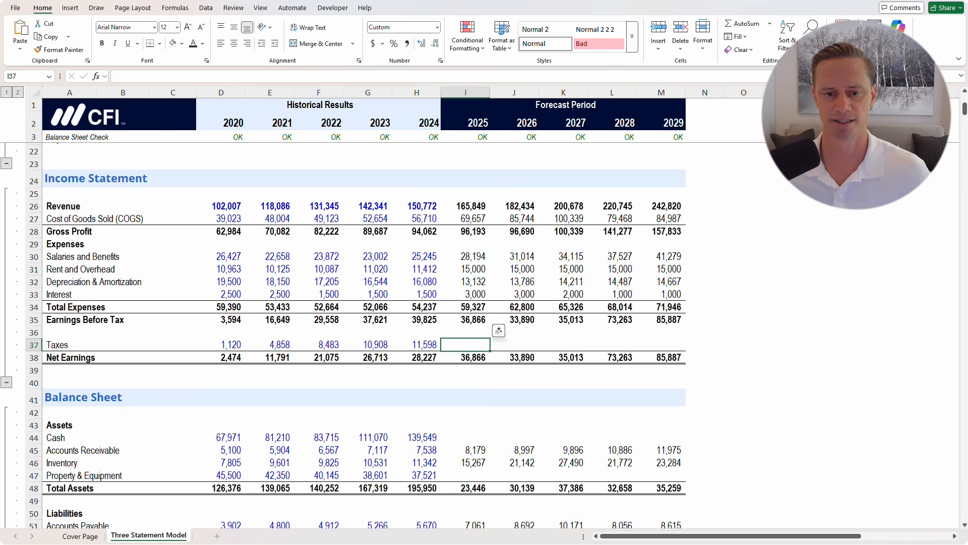
scroll(353, 335, "down", 4)
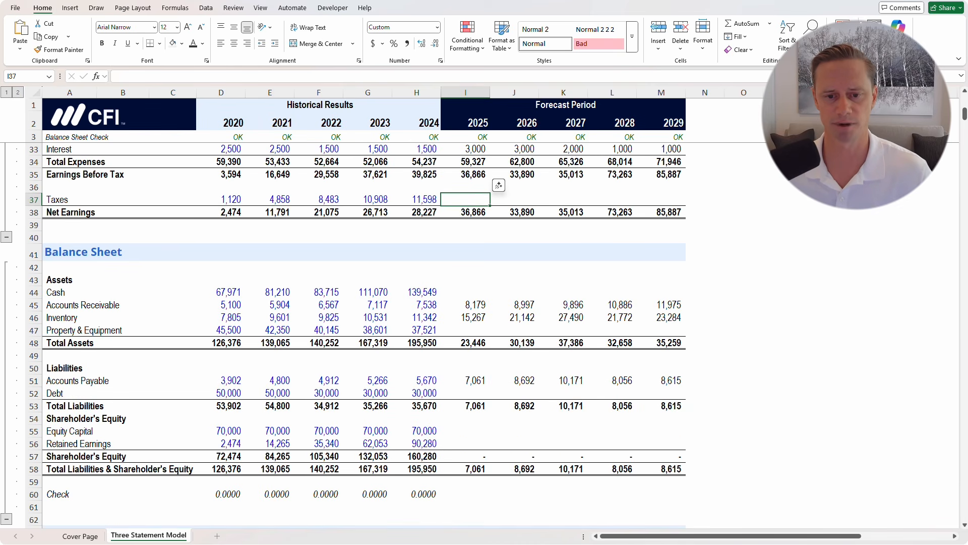
left_click(465, 331)
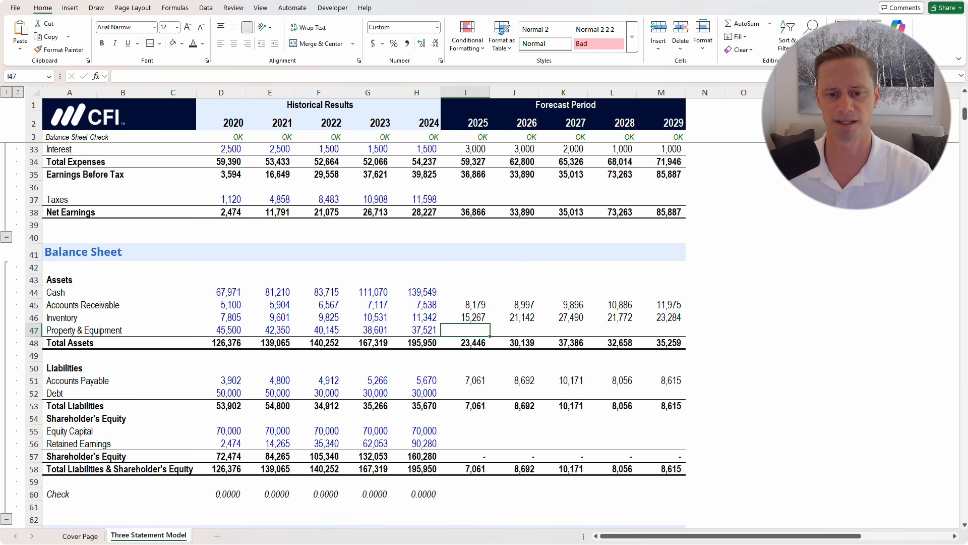
Link Property & Equipment to PPE Closing with =I99, filled to 2029 (39,389 to 42,238)
type("=")
scroll(353, 333, "down", 20)
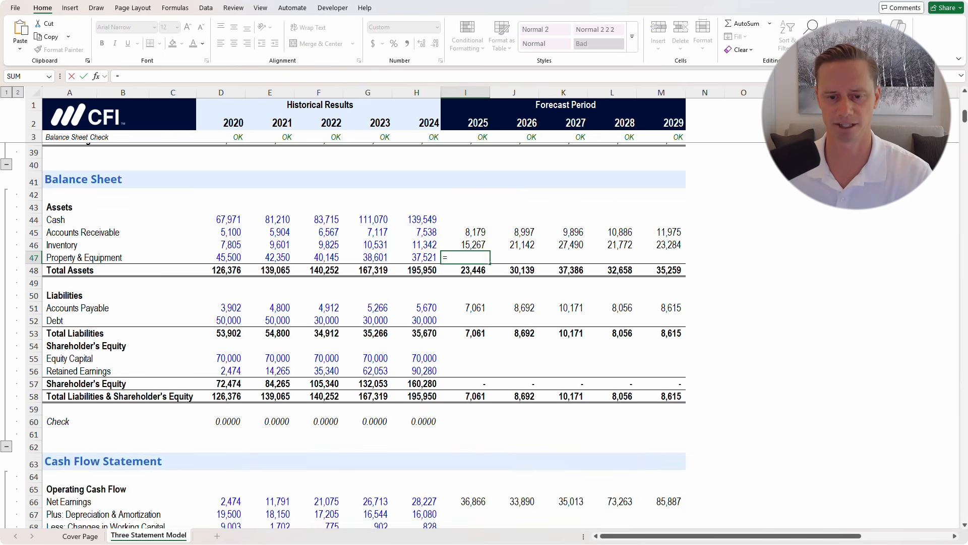
scroll(353, 333, "up", 4)
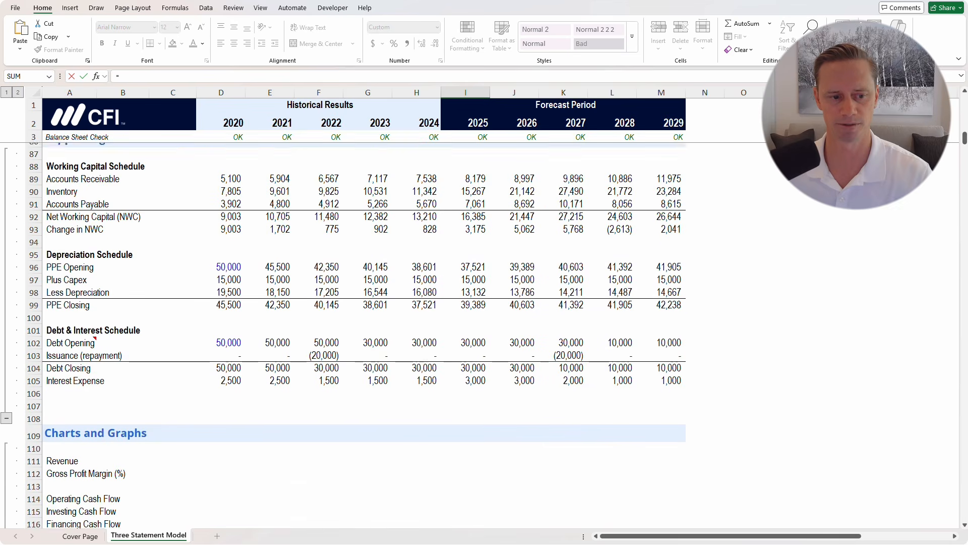
left_click(466, 405)
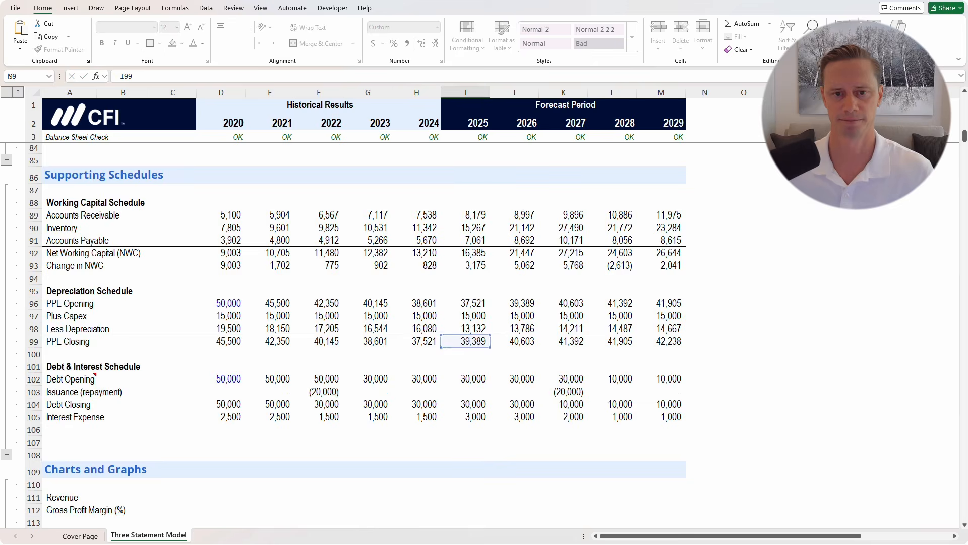
scroll(363, 332, "up", 10)
scroll(343, 333, "up", 3)
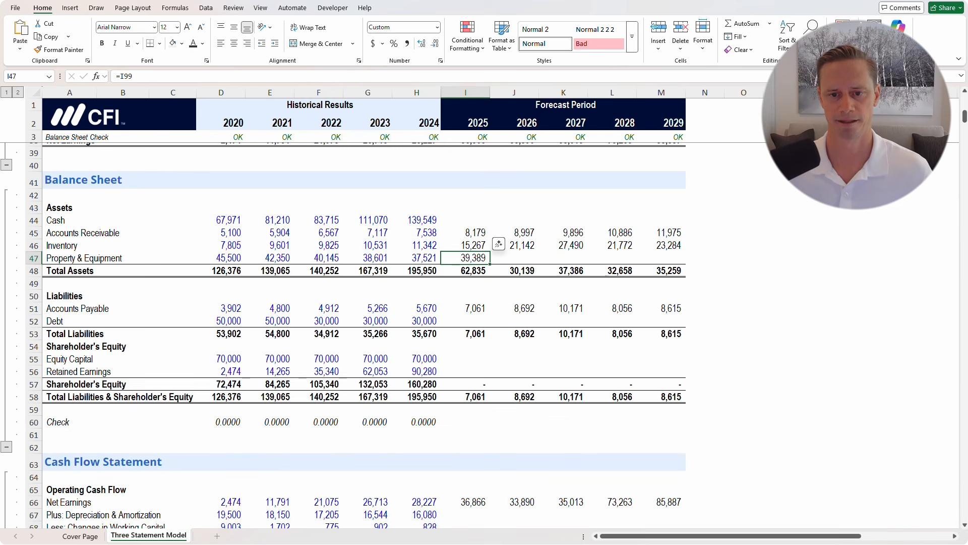
left_click_drag(489, 264, 675, 262)
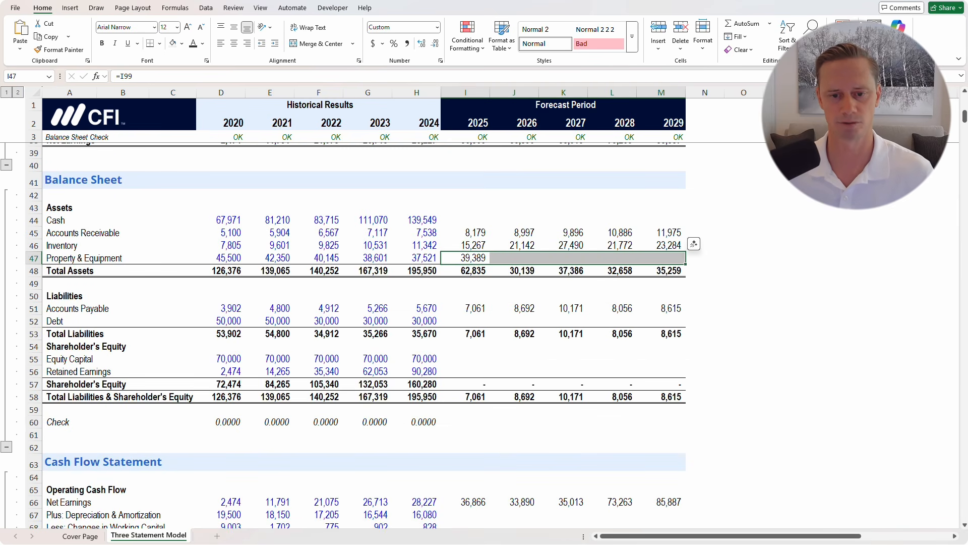
left_click(465, 321)
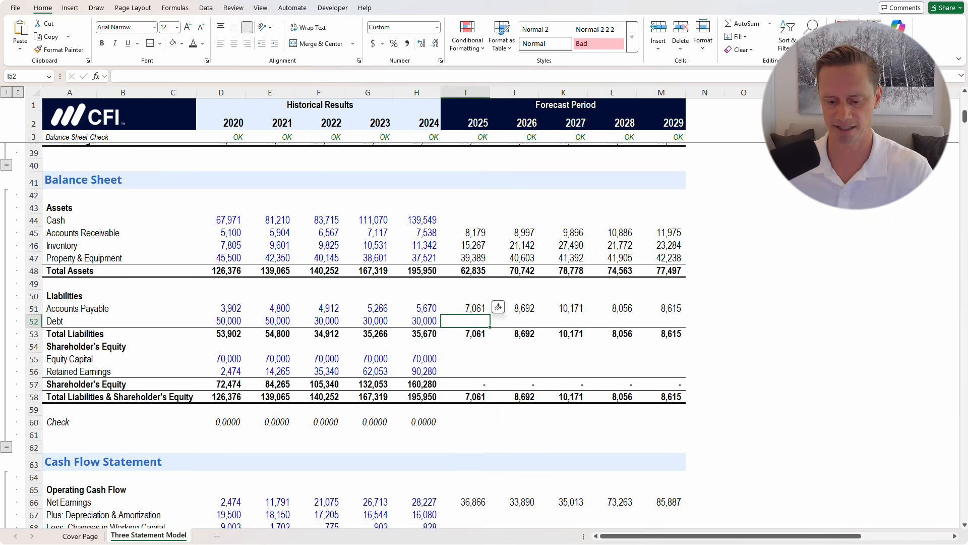
Link balance-sheet Debt to =I104 and fill through 2029, from 30,000 to 10,000
type("=")
scroll(343, 333, "down", 8)
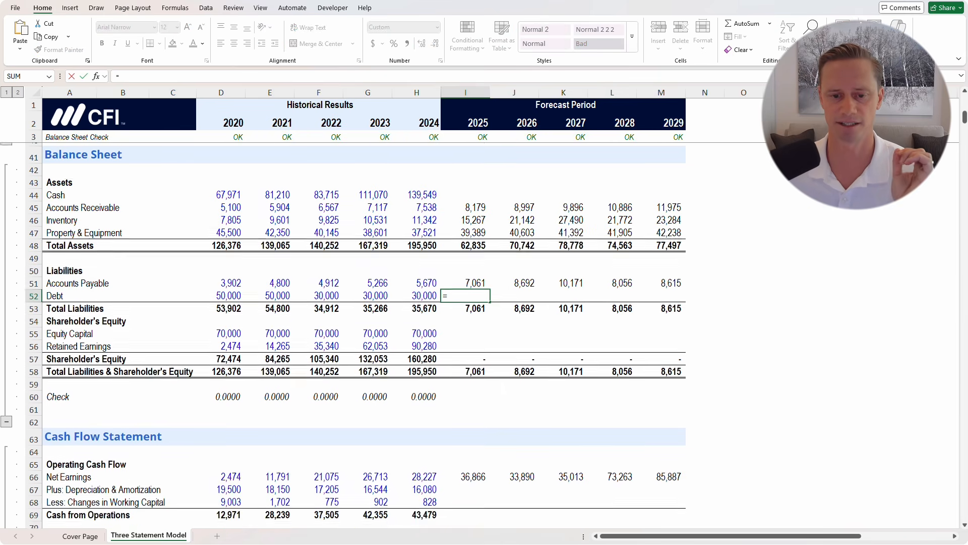
scroll(343, 332, "down", 8)
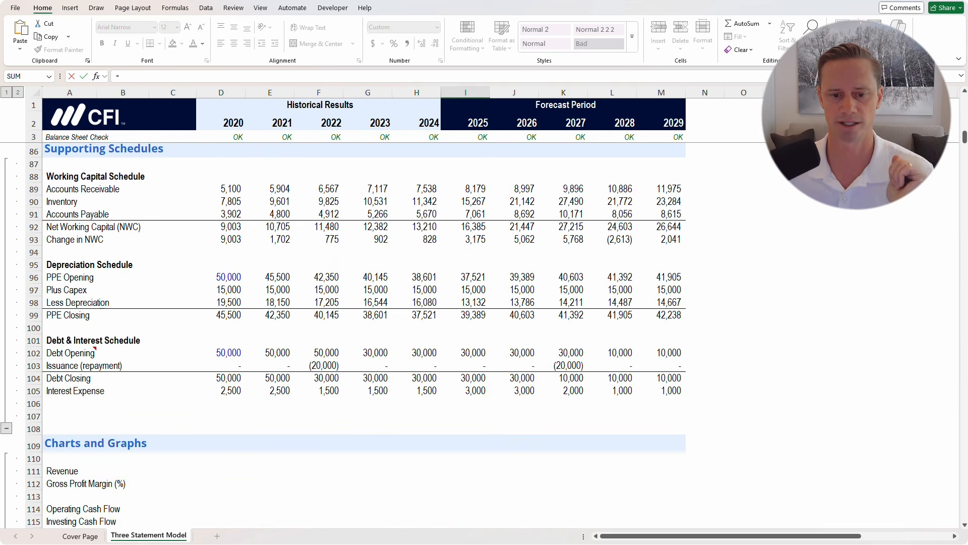
left_click(465, 378)
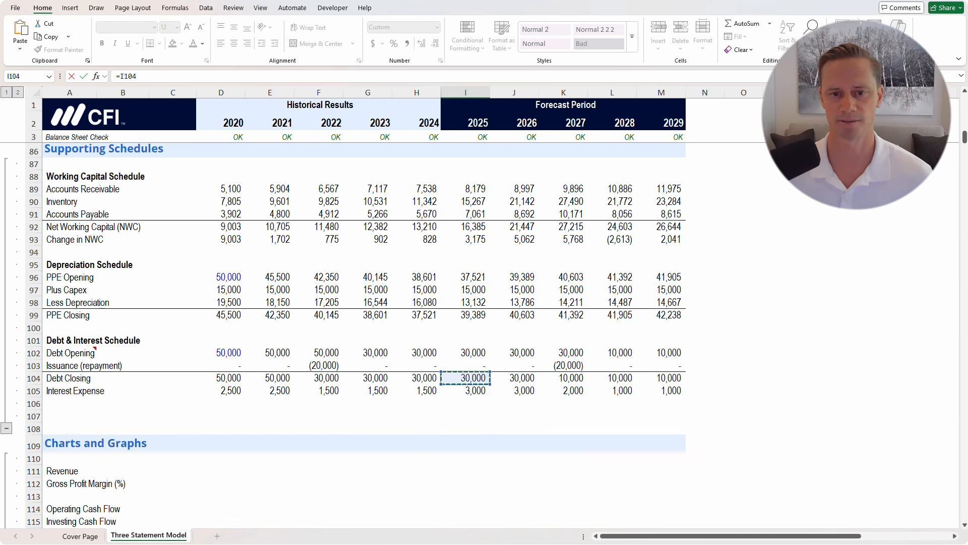
key("ctrl+Return")
scroll(353, 332, "up", 14)
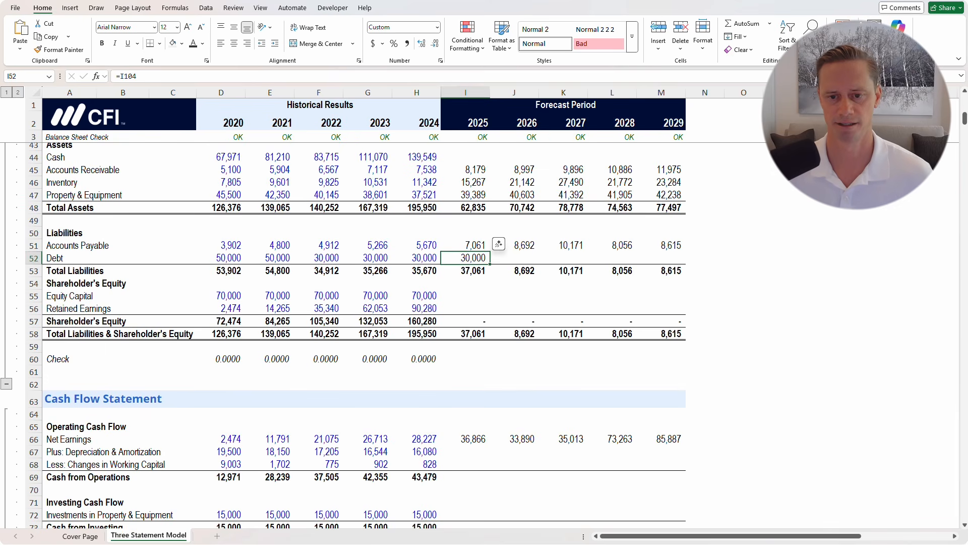
left_click_drag(518, 262, 684, 260)
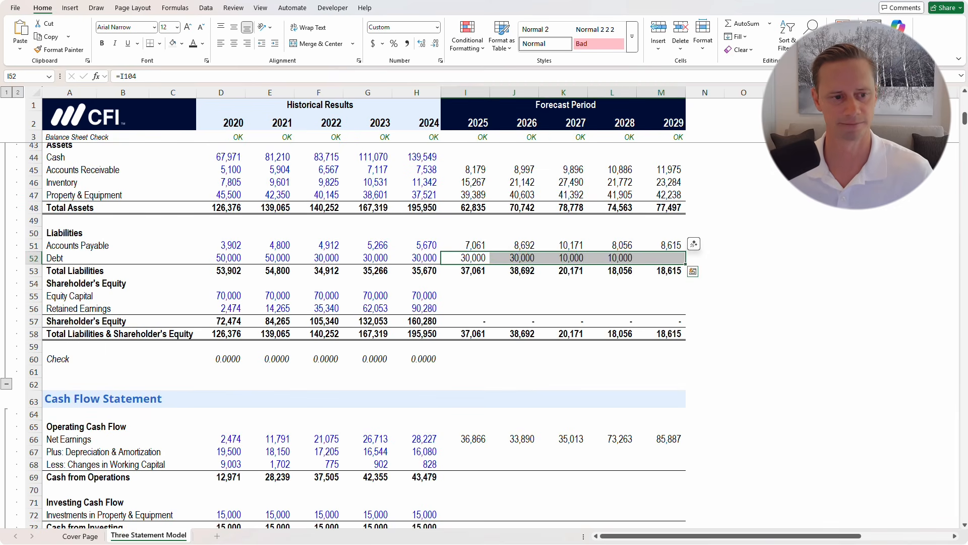
left_click(466, 296)
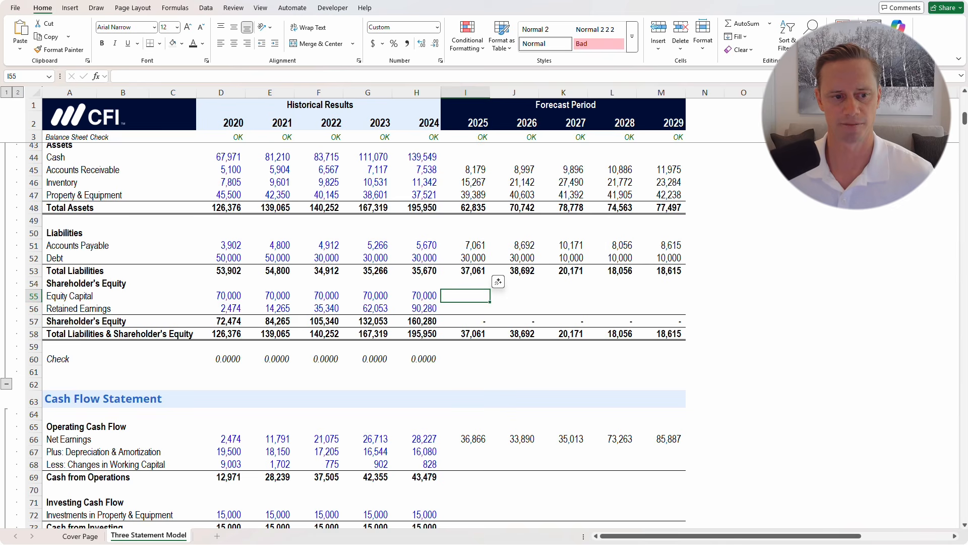
left_click_drag(465, 296, 466, 309)
Link 2025 cash-flow depreciation & amortization to =I98, showing 13,132
left_click(465, 371)
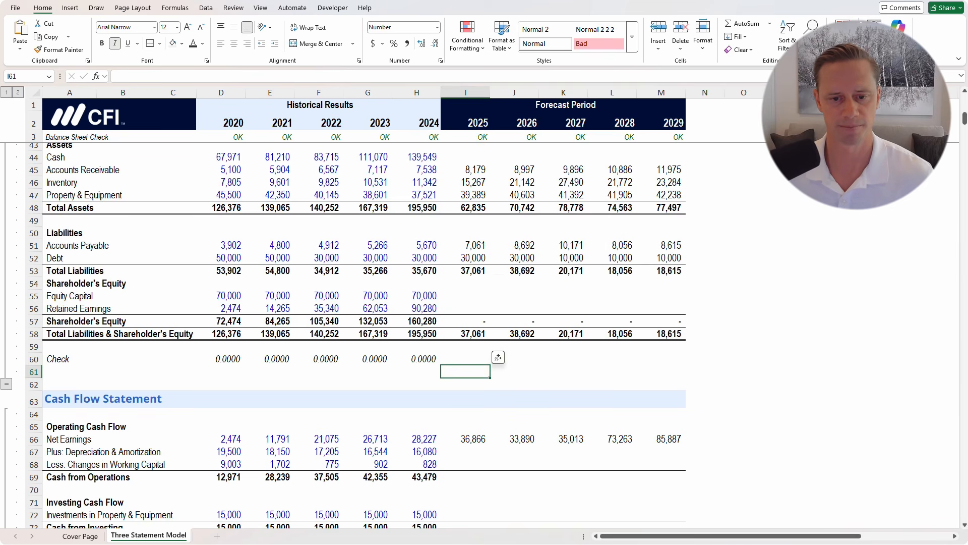
scroll(353, 333, "down", 4)
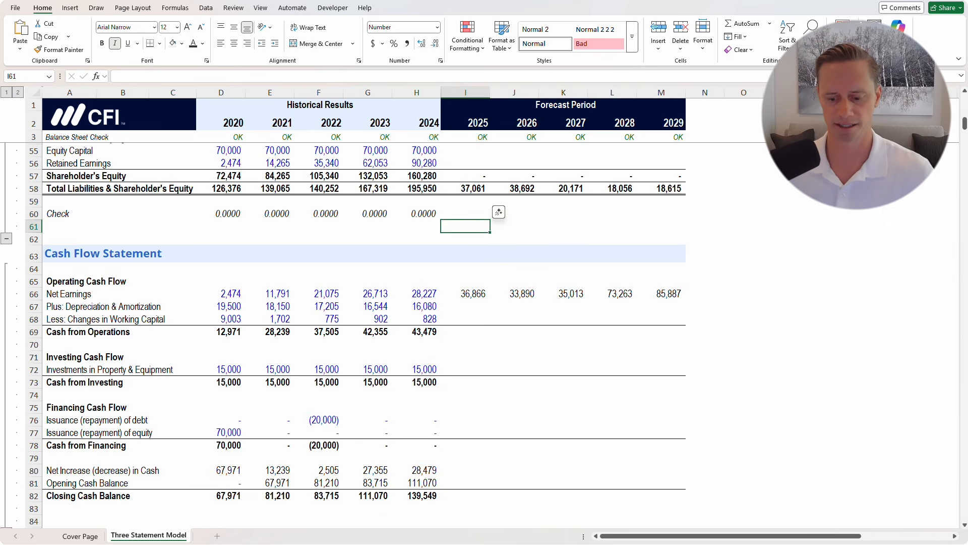
left_click(465, 306)
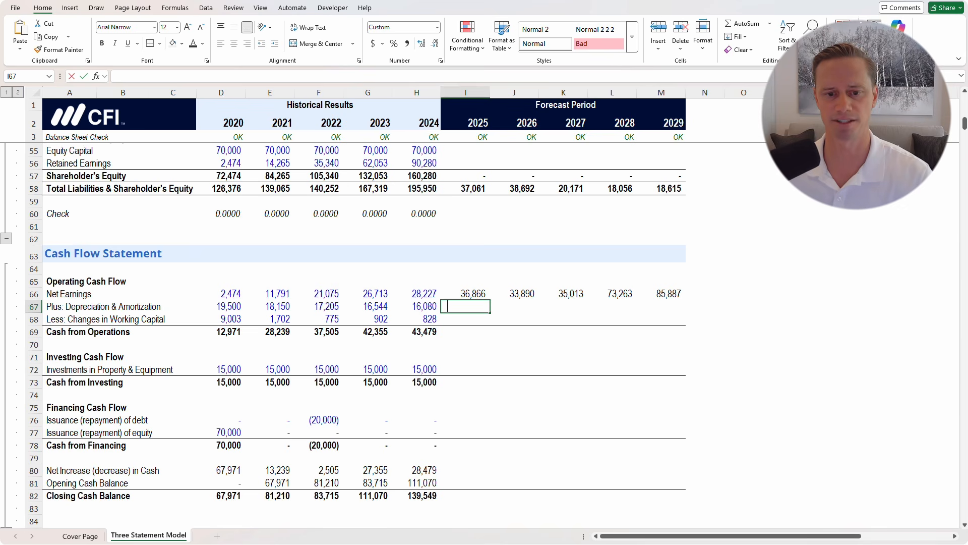
type("=")
scroll(353, 303, "down", 4)
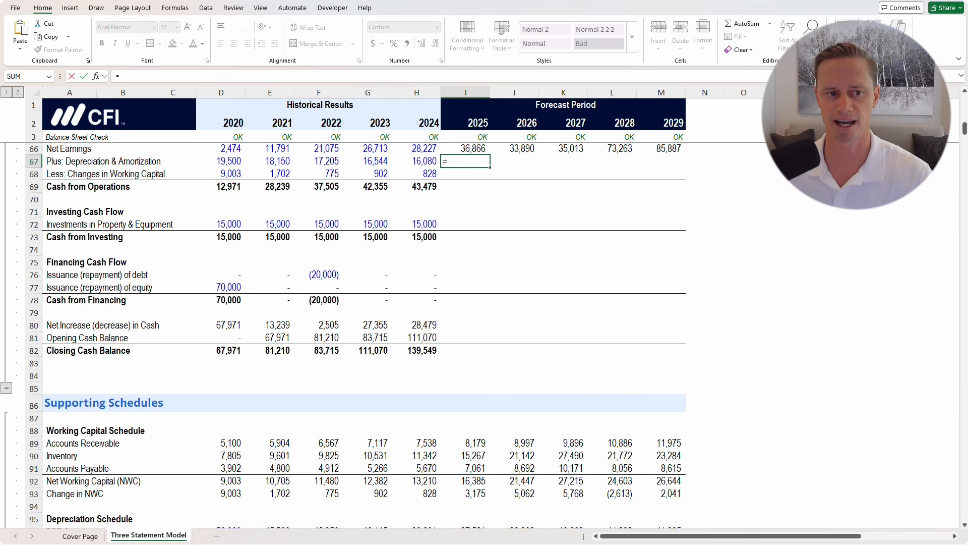
scroll(353, 328, "up", 2)
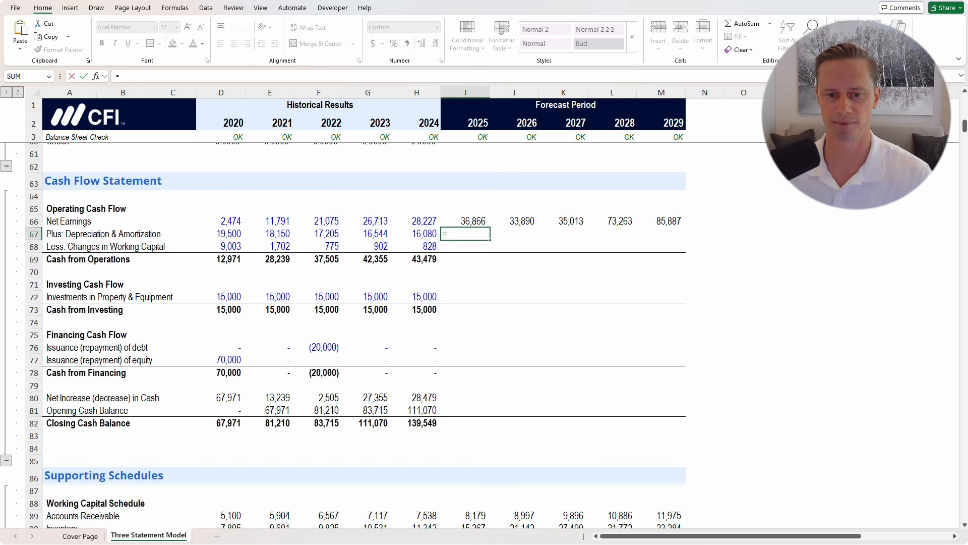
scroll(353, 333, "down", 11)
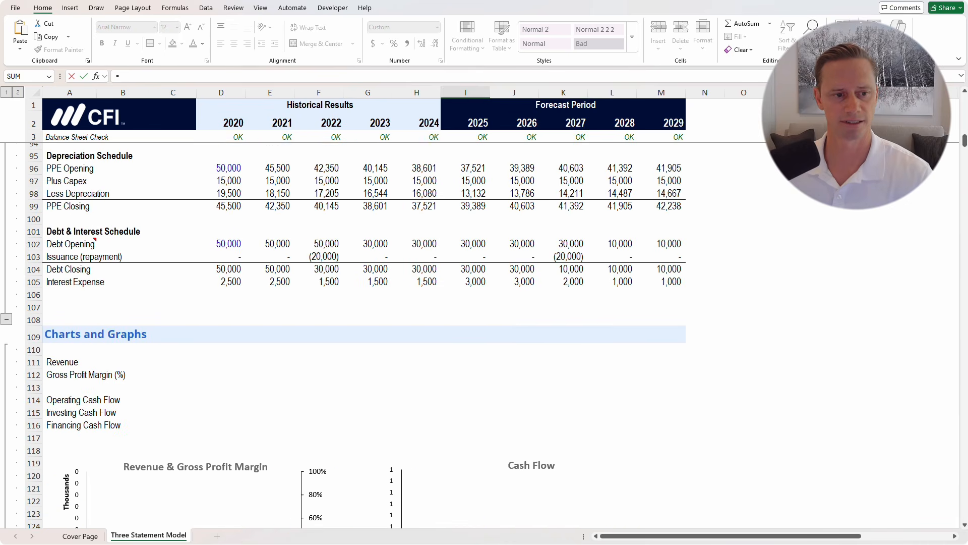
scroll(353, 333, "up", 2)
left_click(465, 266)
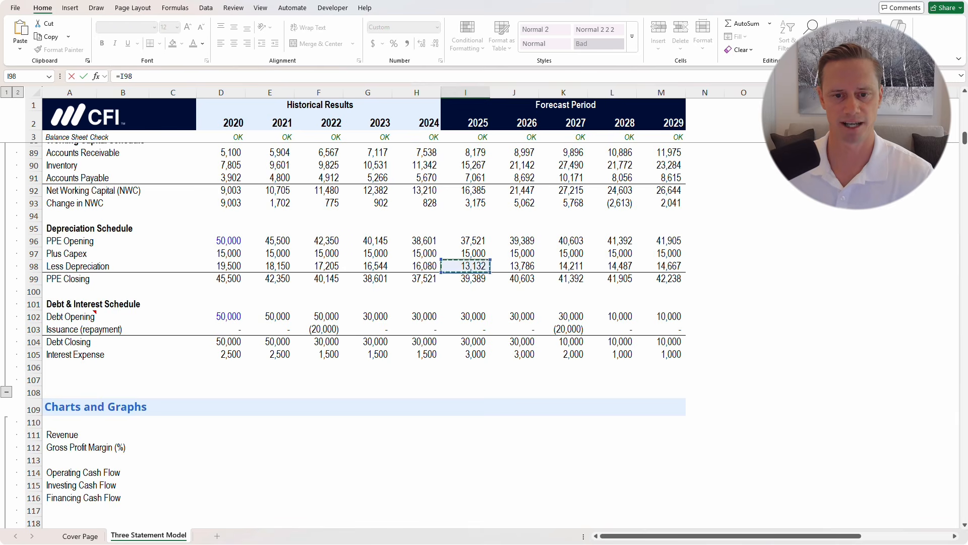
key("ctrl+Return")
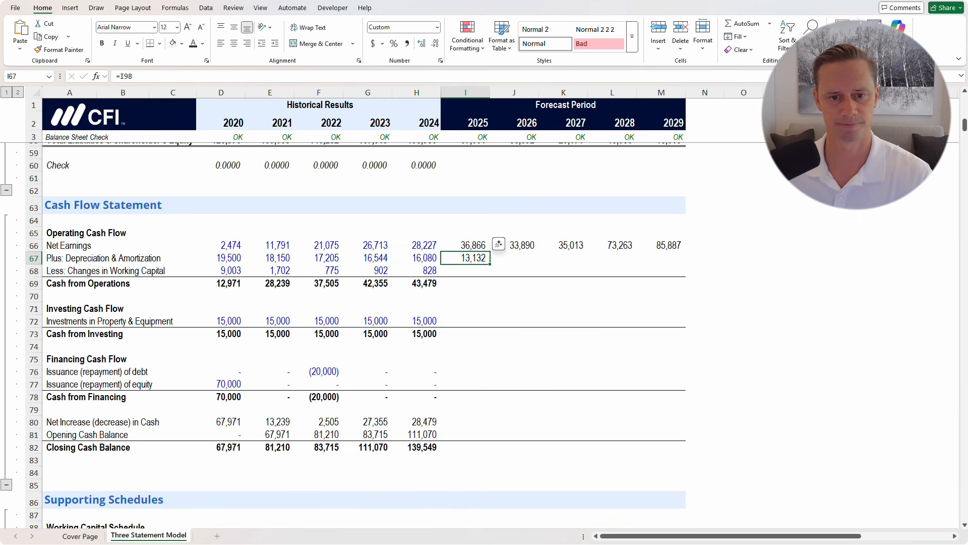
Try a negative working-capital link and a 2025 cash-from-operations sum, then clear the sum
key("Down")
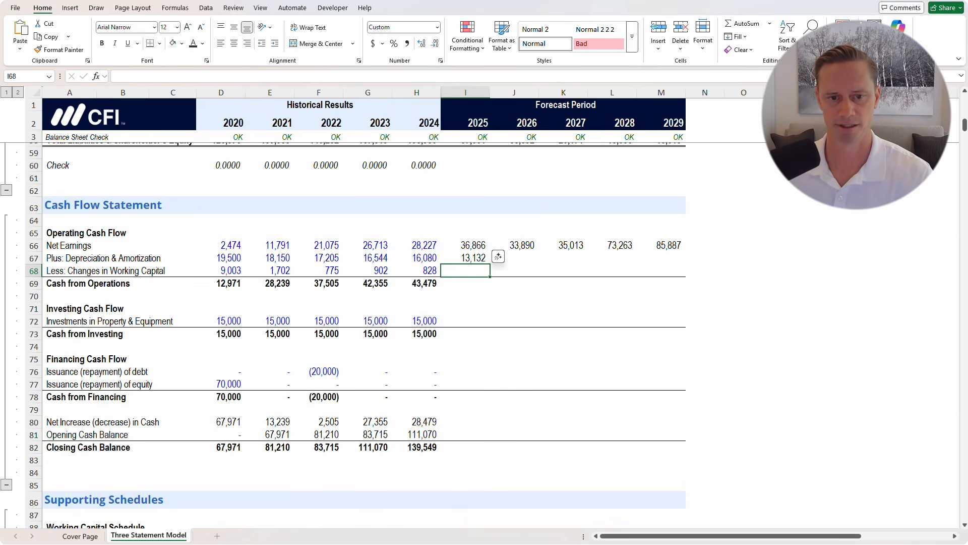
type("=-")
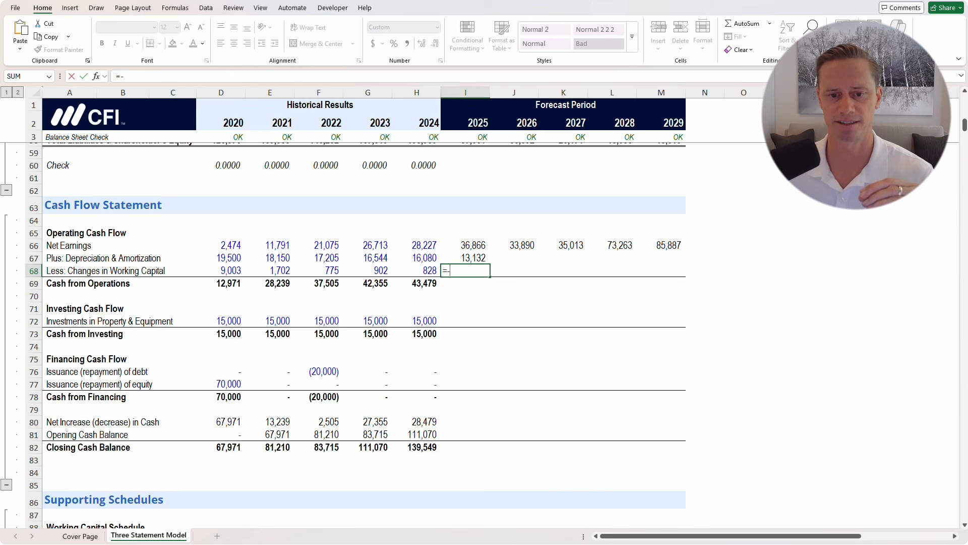
scroll(343, 333, "down", 8)
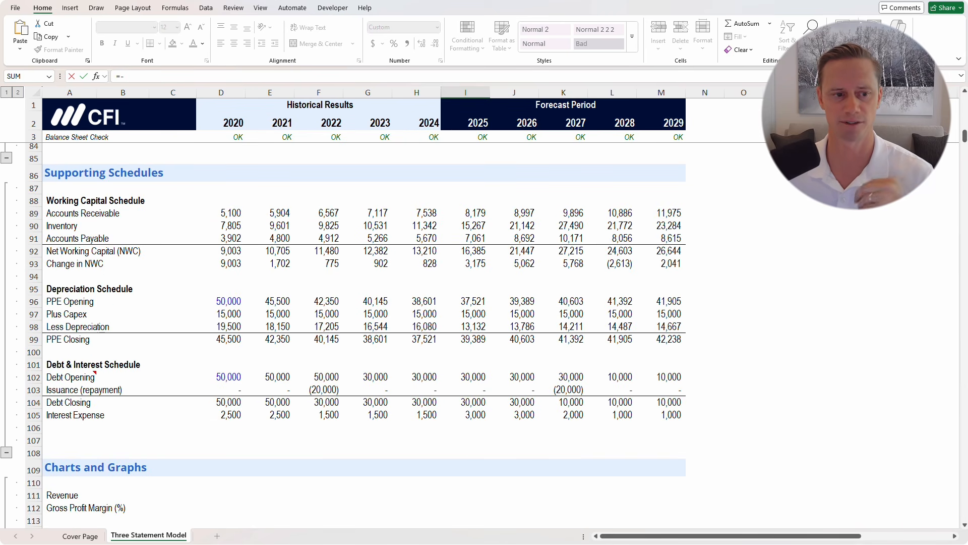
left_click(474, 264)
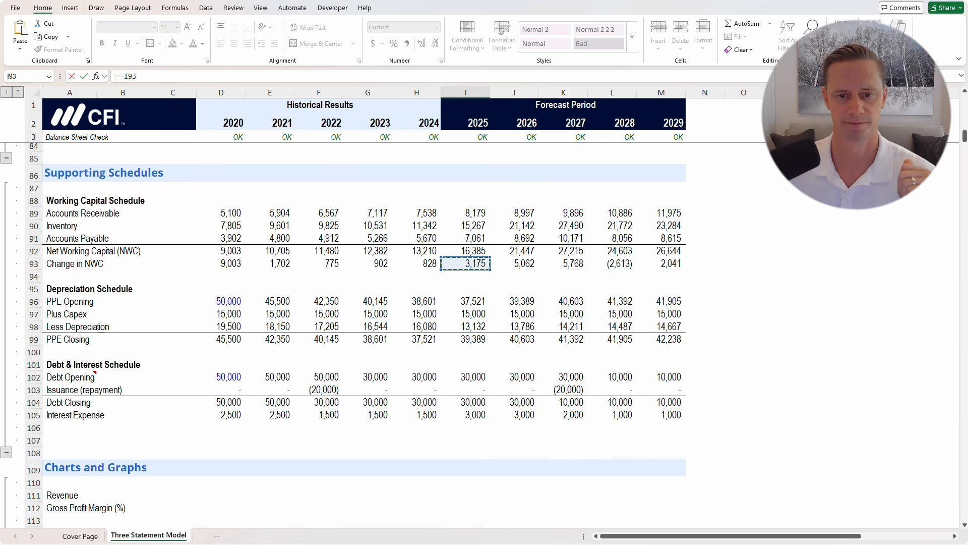
key("Return")
scroll(497, 246, "up", 1)
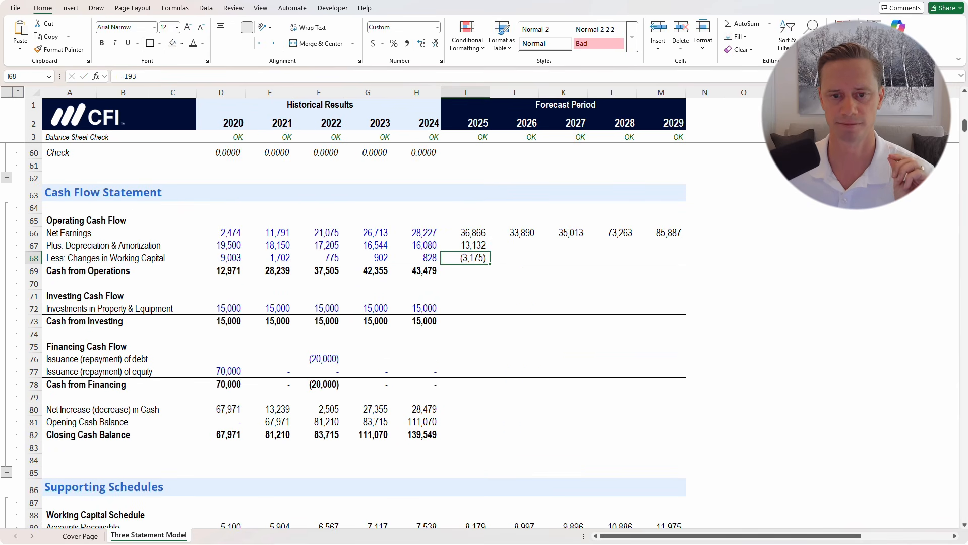
scroll(496, 246, "up", 1)
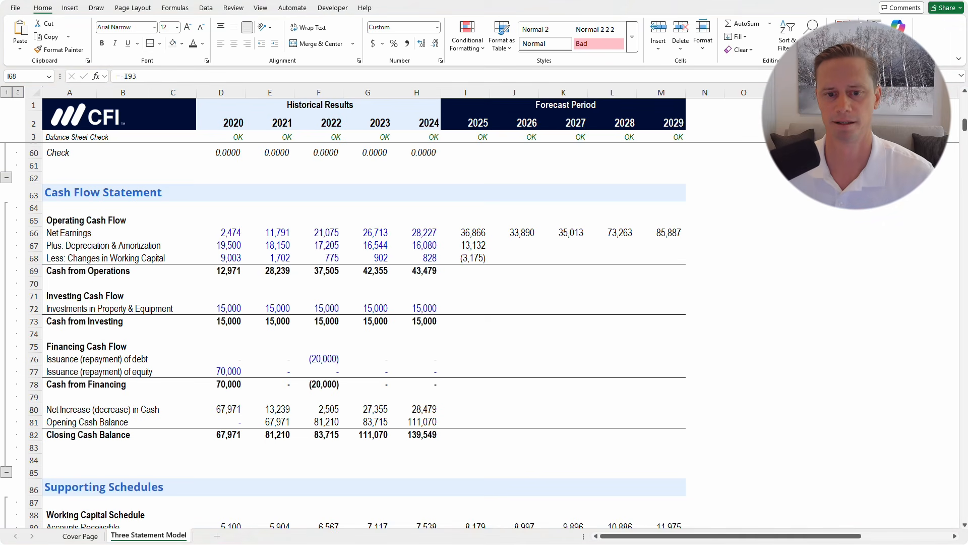
key("F2")
key("Escape")
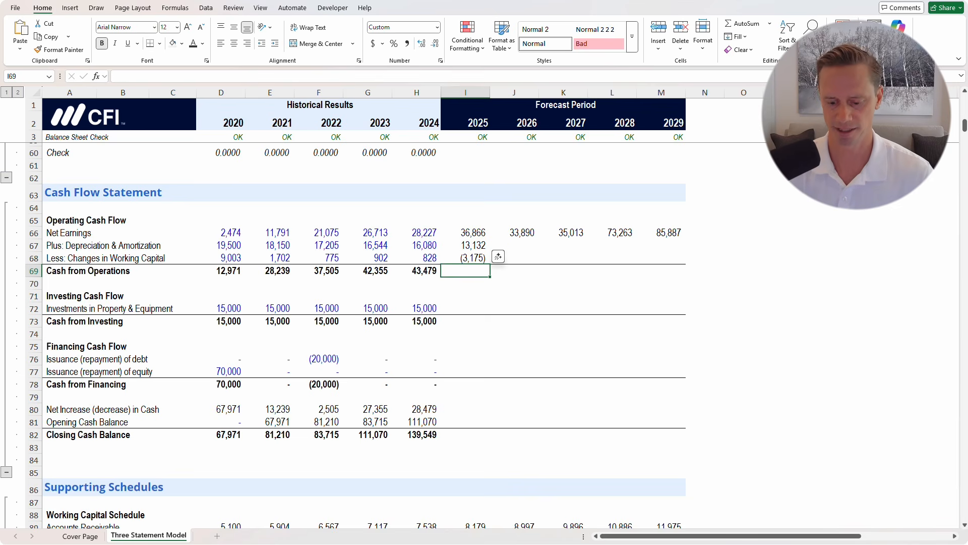
key("Down")
key("alt+equal")
key("ctrl+Return")
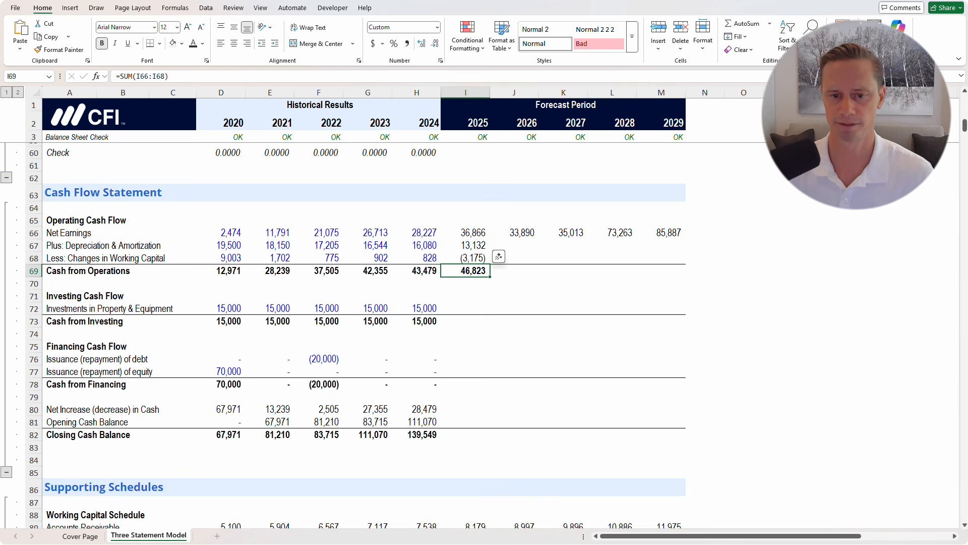
key("Delete")
Re-enter the 2025 working capital change as positive =I93, showing 3,175
key("Up")
type("=")
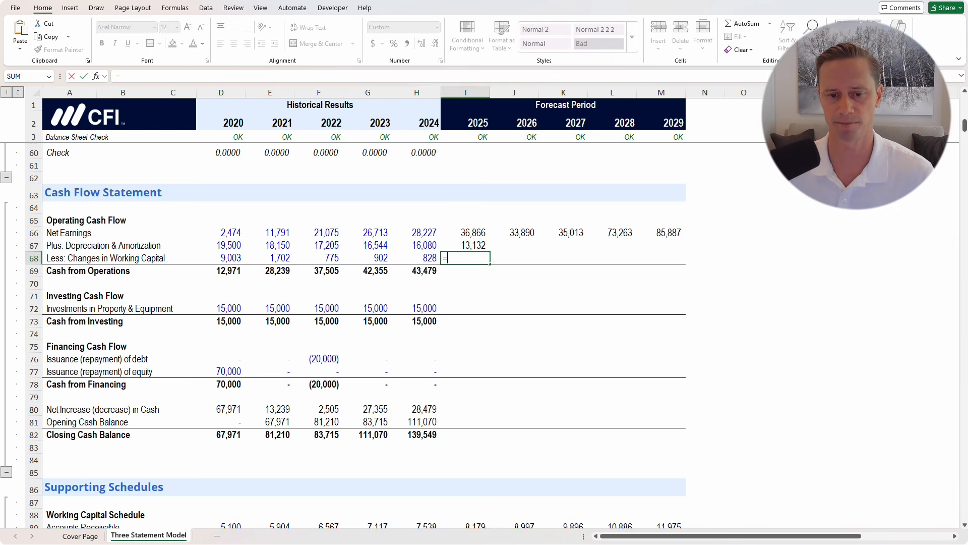
scroll(353, 333, "down", 15)
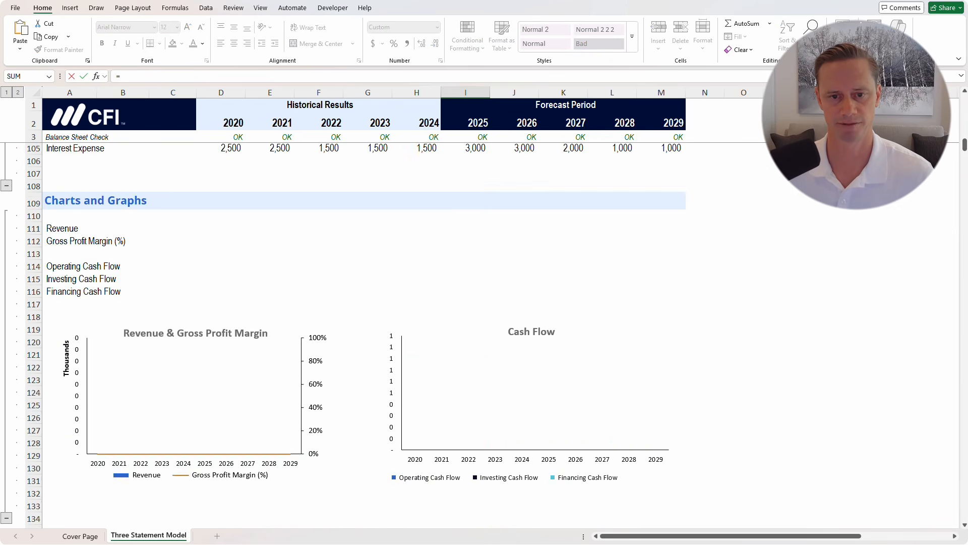
scroll(353, 333, "up", 4)
scroll(353, 332, "up", 2)
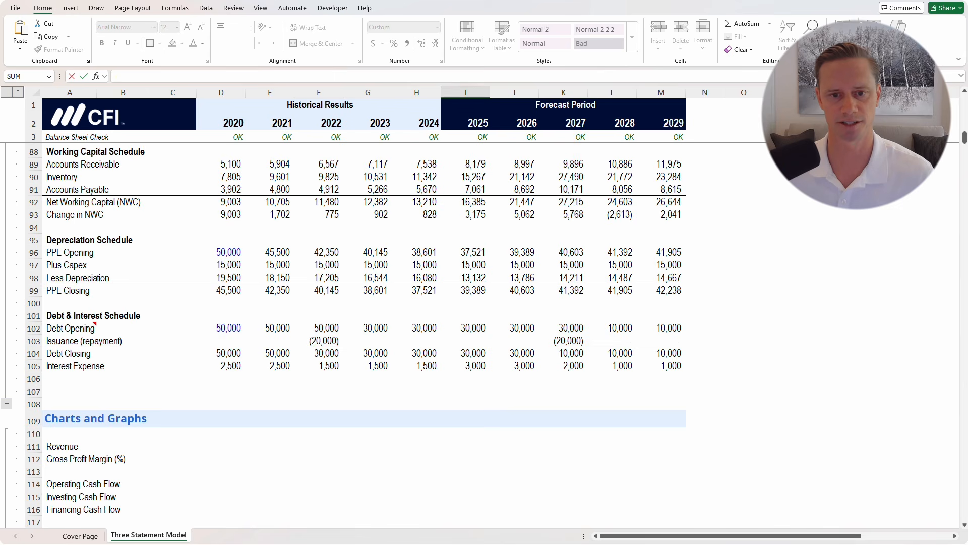
left_click(465, 214)
key("ctrl+Return")
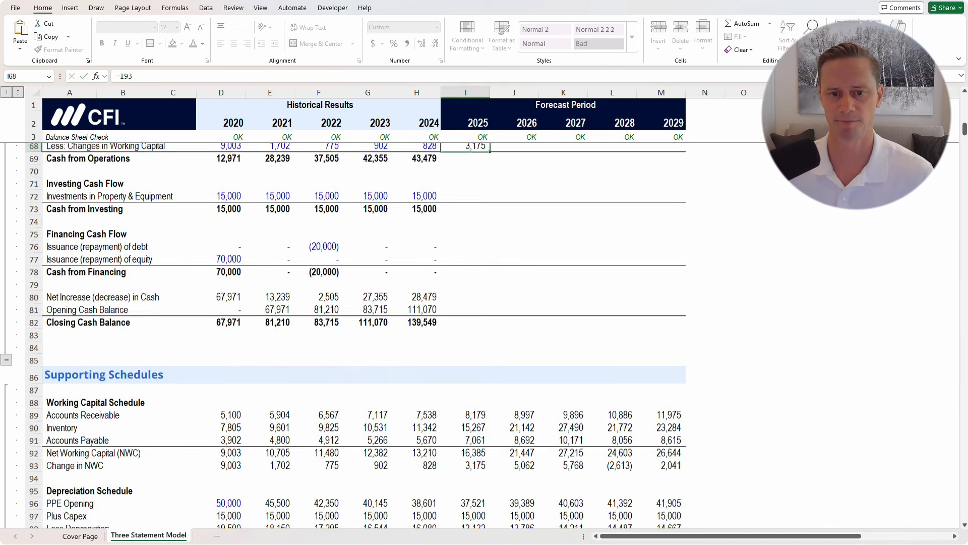
scroll(465, 214, "up", 4)
key("Down")
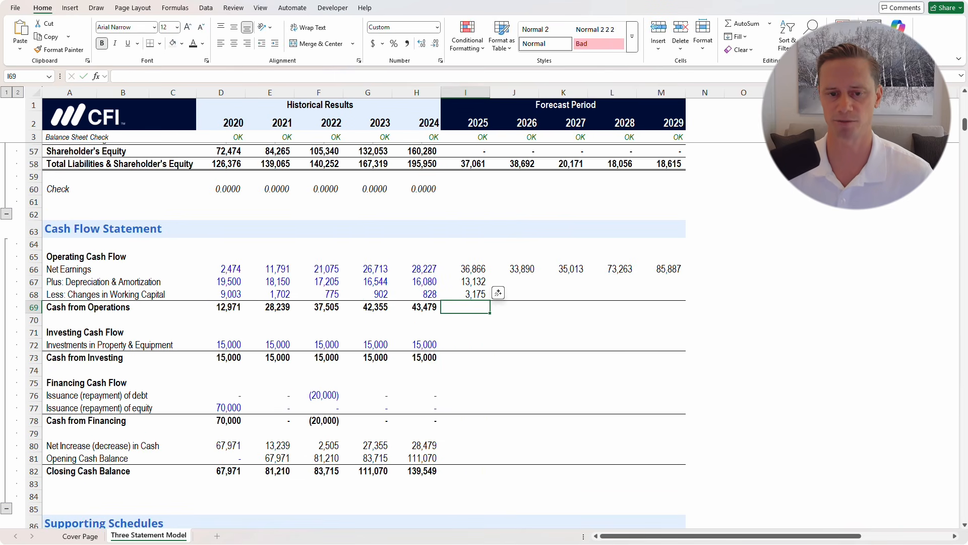
Enter 2025 cash from operations as =I66+I67-I68, giving 46,823
type("=")
key("Up")
key("Up")
key("Up")
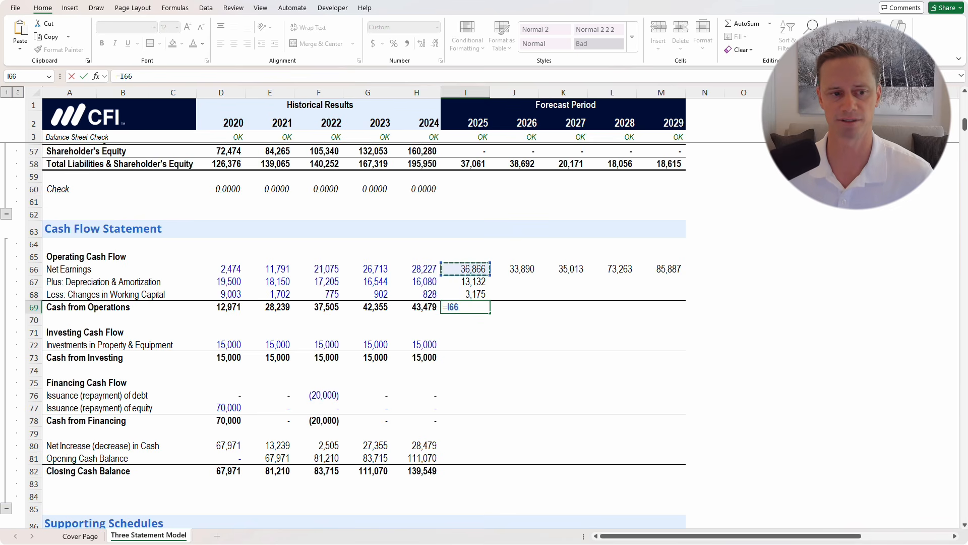
type("+")
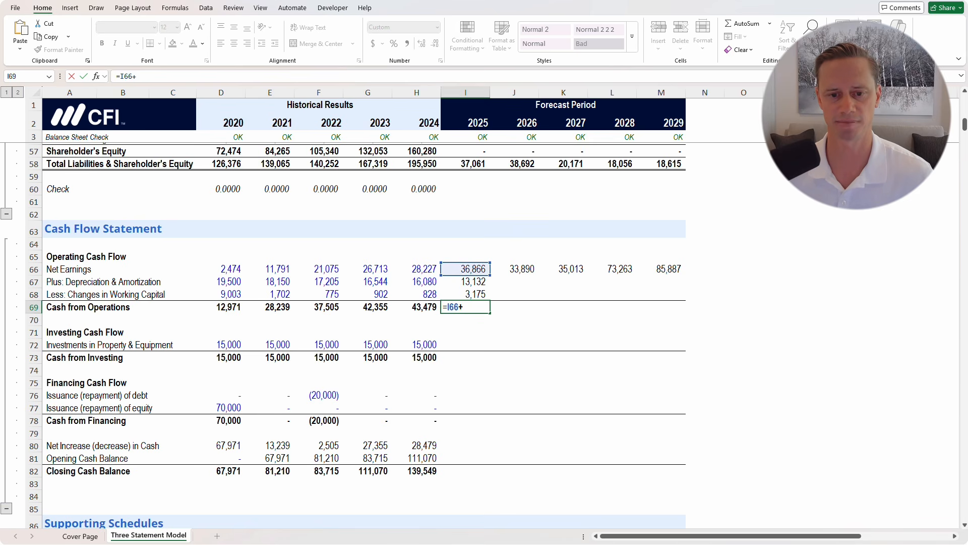
key("Up")
key("Up")
type("-")
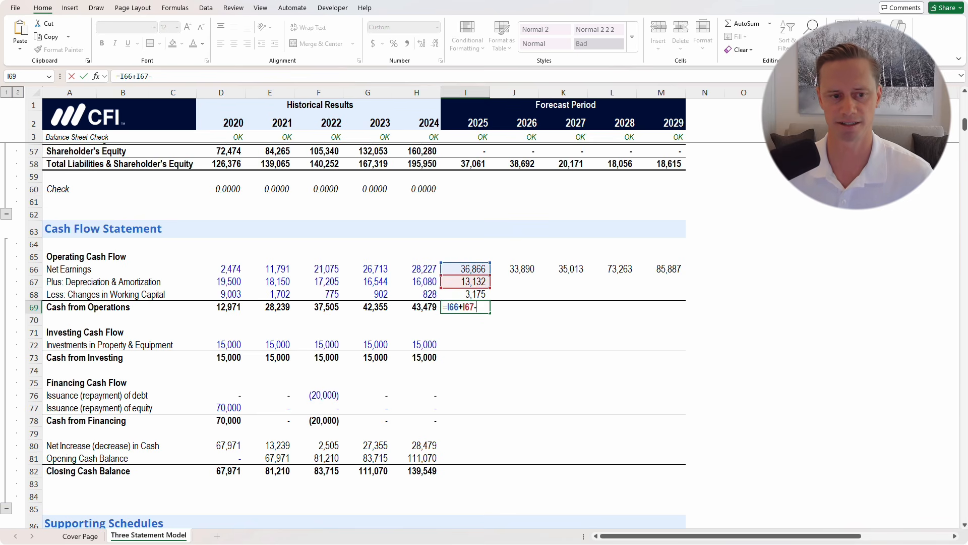
key("Down")
key("ctrl+Return")
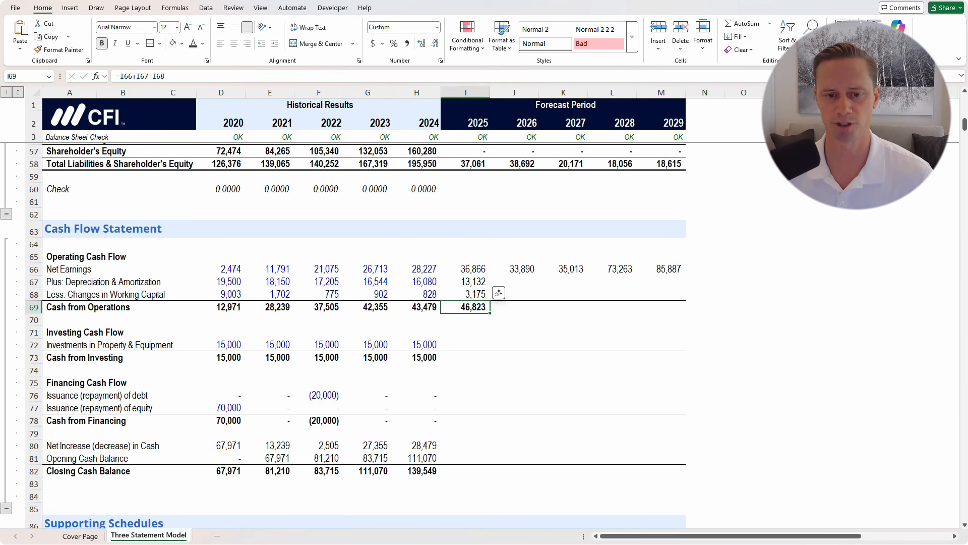
Compare the 2025 and 2024 cash from operations formulas and review the 2024 operating figures
key("F2")
key("Escape")
key("Left")
key("F2")
key("Escape")
key("Right")
key("F2")
key("Escape")
key("Left")
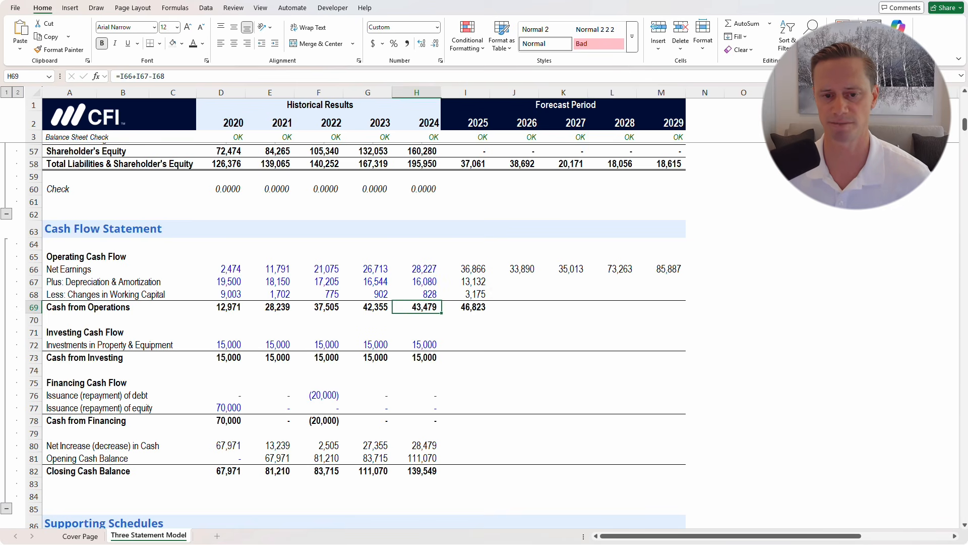
key("Up")
key("Right")
key("Up")
key("Left")
key("Up")
key("shift+Down")
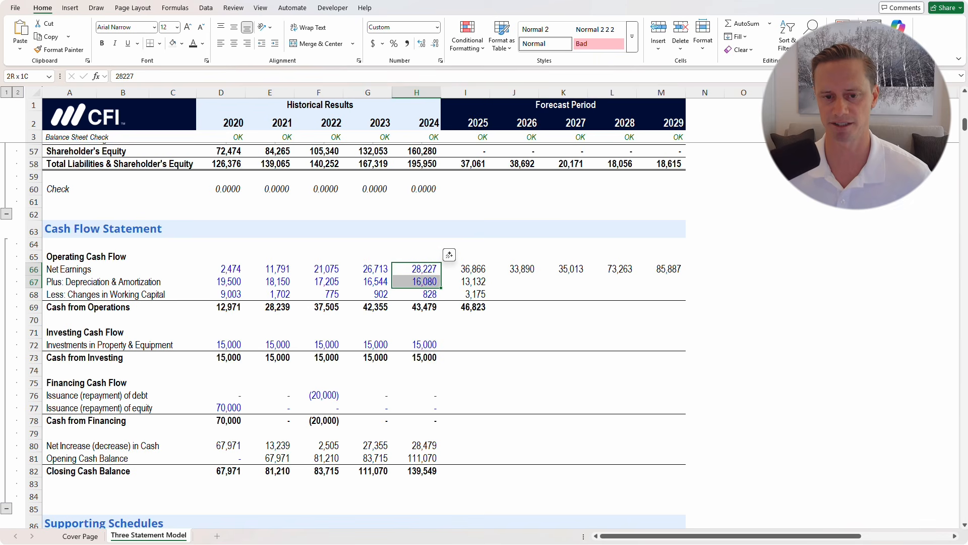
key("shift+Left")
key("shift+Down")
key("shift+Right")
Fill the operating cash flow rows I67:M69 through 2029, reaching 98,512
key("Down")
key("Right")
key("Down")
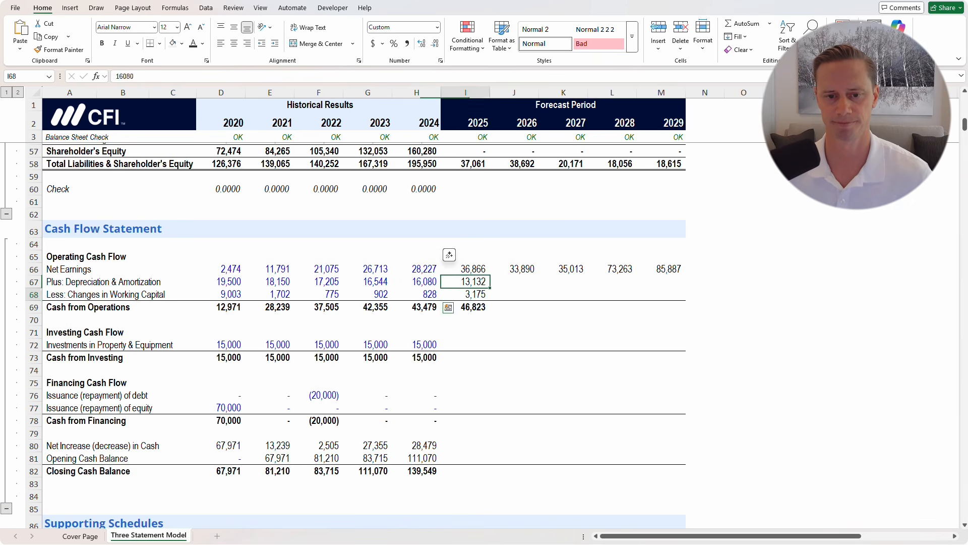
key("Down")
key("Up")
key("Up")
key("shift+Down")
key("shift+Right")
key("shift+Down")
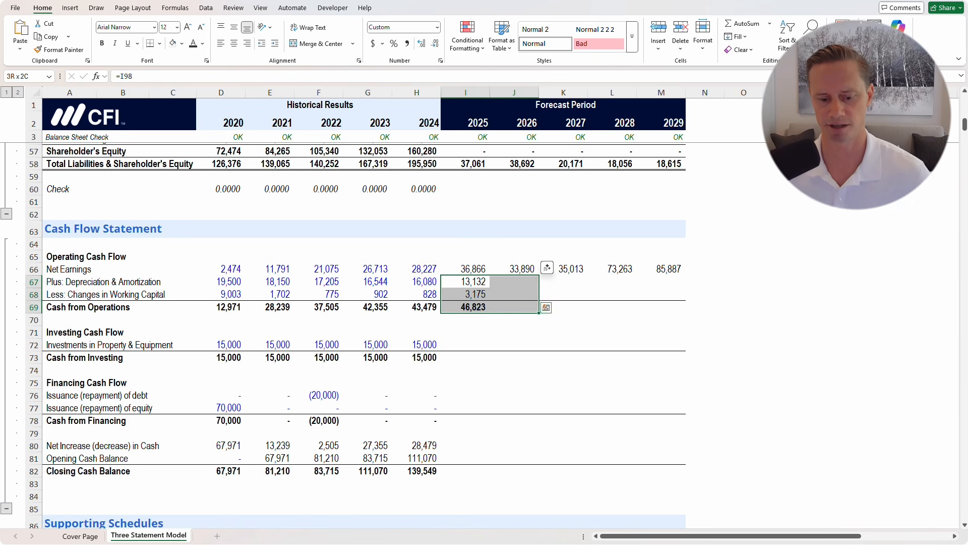
key("shift+Right")
key("shift+Right")
key("shift+Right")
key("ctrl+r")
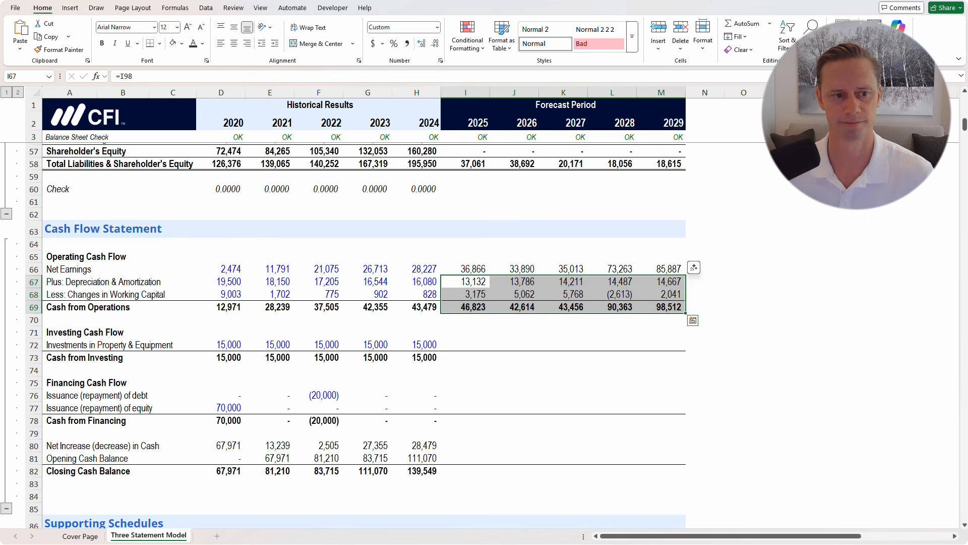
scroll(353, 333, "down", 3)
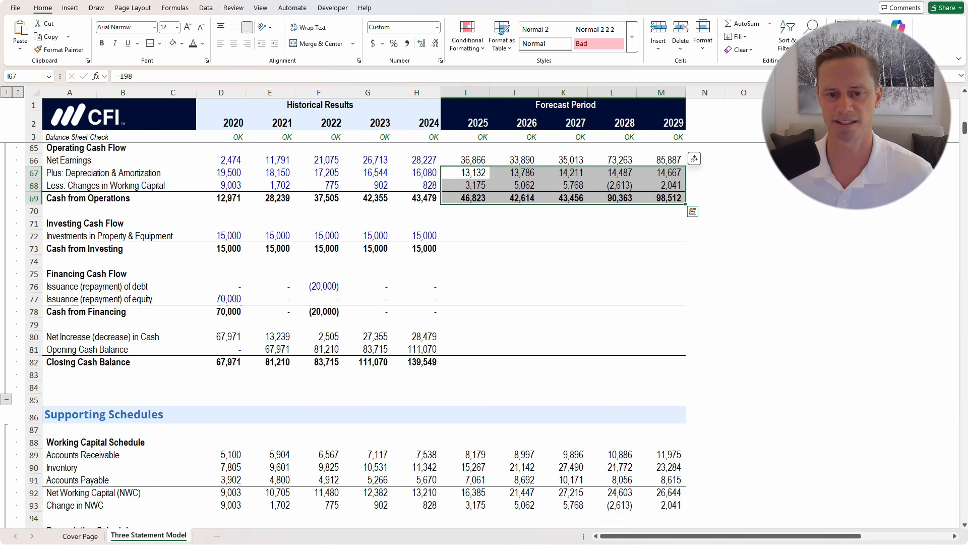
left_click(94, 235)
Link 2025 Investments in Property & Equipment to the Plus Capex value (=I97)
key("ctrl+Right")
key("ctrl+Right")
key("Right")
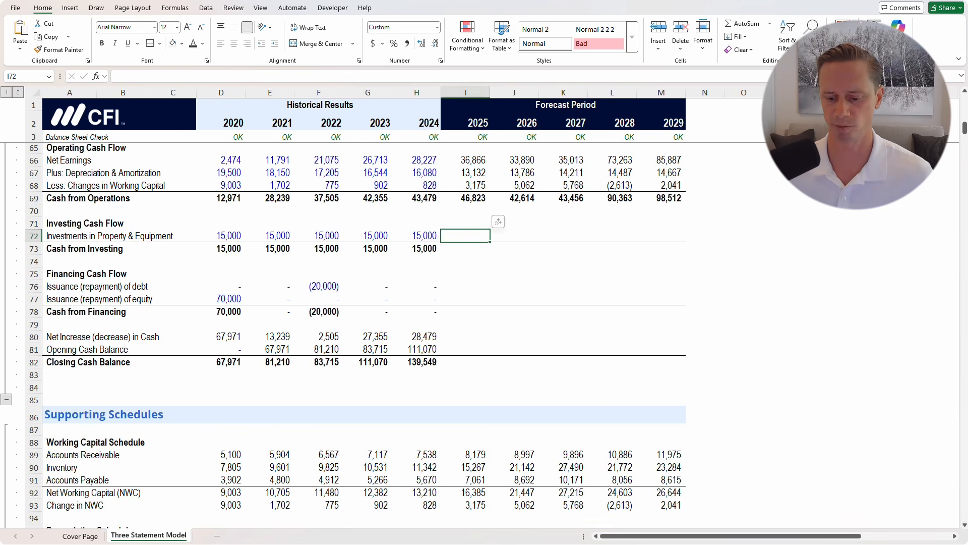
type("=")
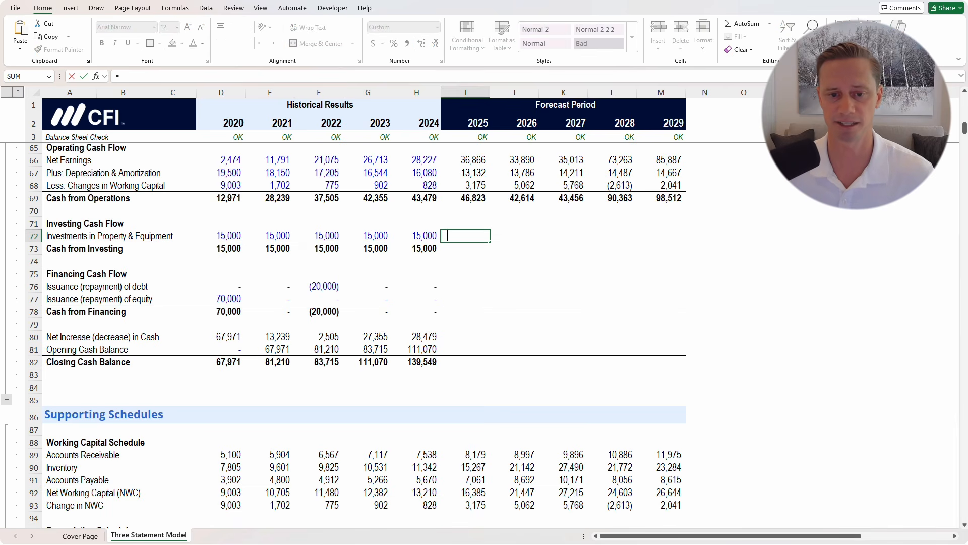
scroll(353, 333, "down", 4)
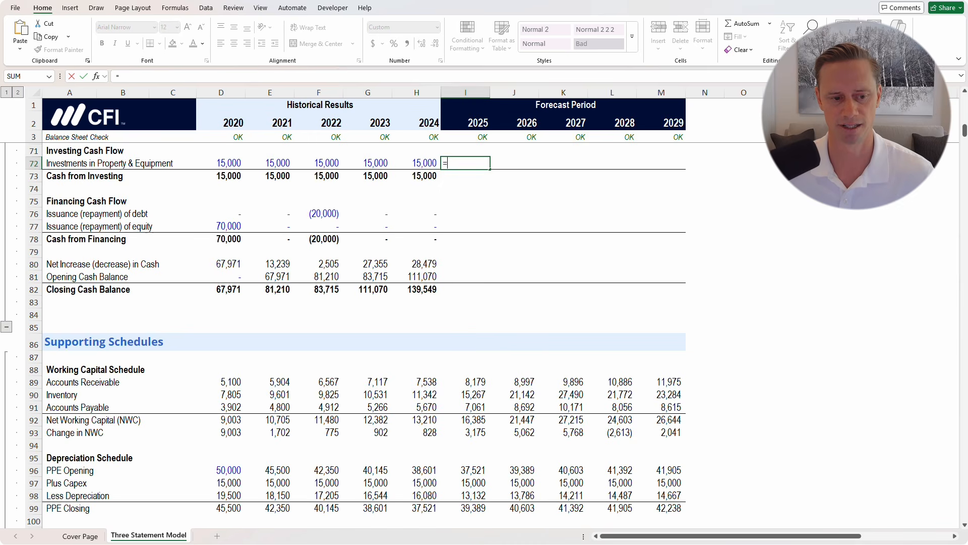
left_click(466, 410)
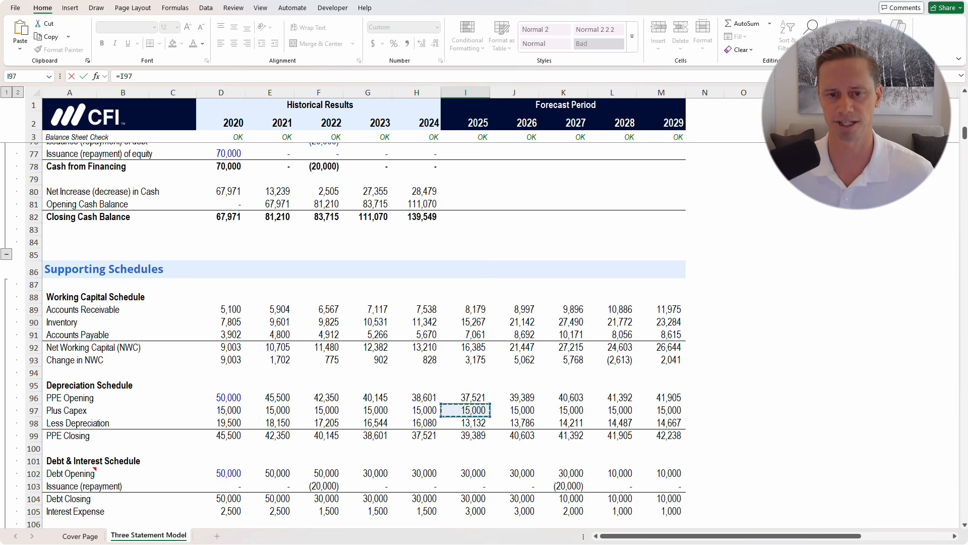
key("ctrl+Return")
Copy the Cash from Investing total into 2025 and fill both investing rows through 2029 at 15,000
key("Down")
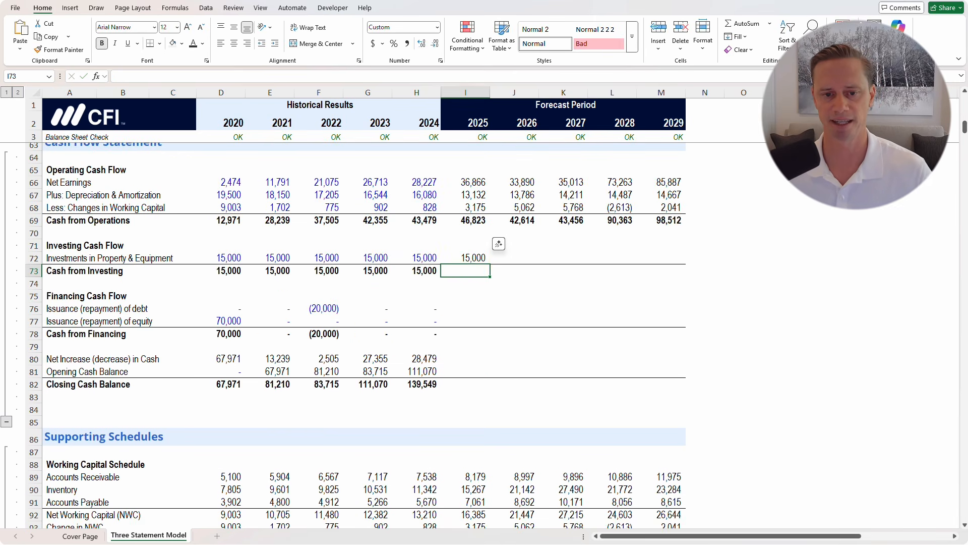
key("Left")
key("ctrl+c")
key("Right")
key("ctrl+v")
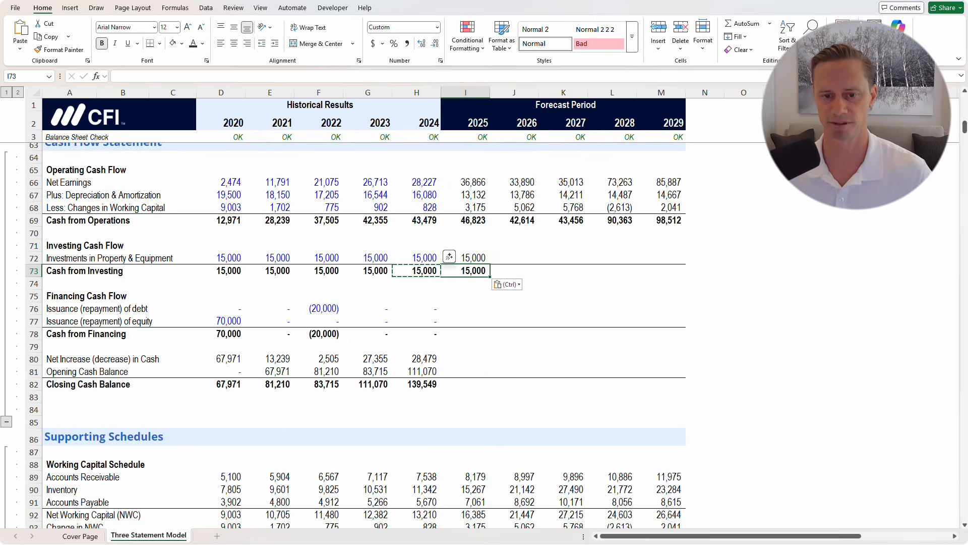
key("Up")
key("Escape")
key("shift+Down")
key("shift+Right")
key("shift+Right")
key("shift+Right")
key("shift+Right")
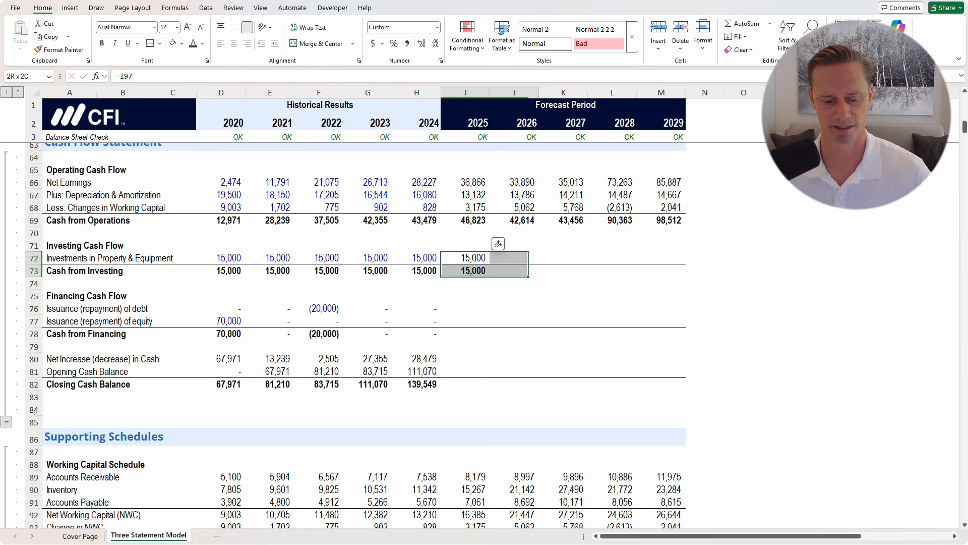
key("ctrl+r")
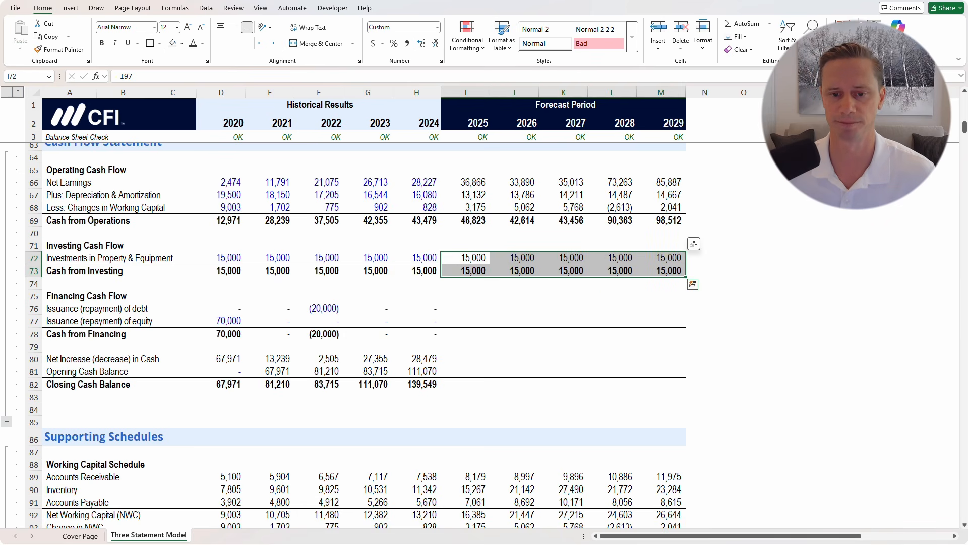
left_click(514, 321)
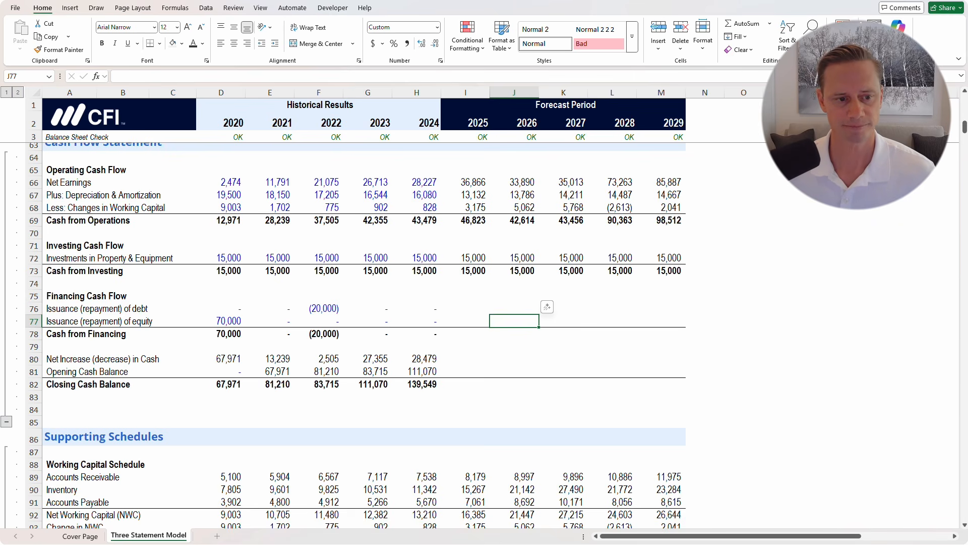
Link 2025 debt issuance to =I19 and equity issuance to =I20
left_click(465, 309)
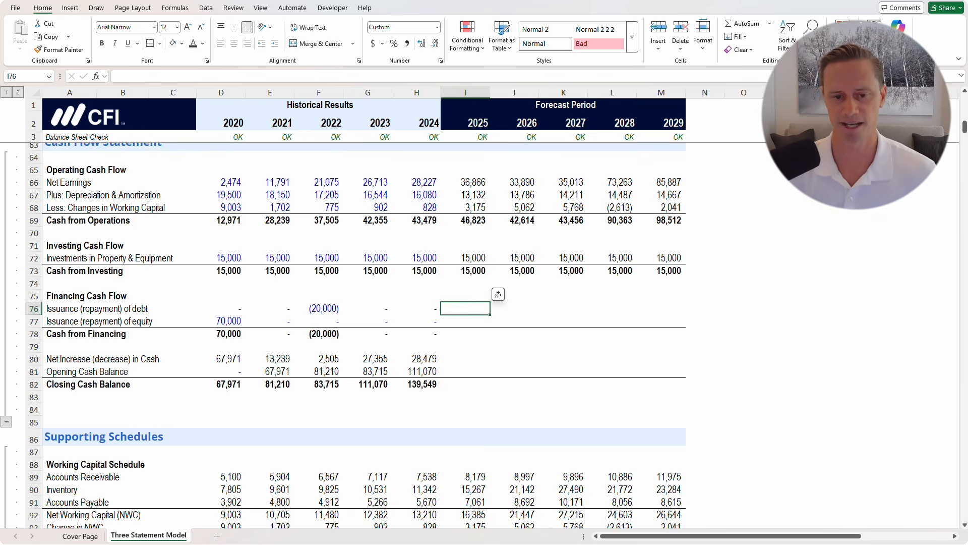
type("=")
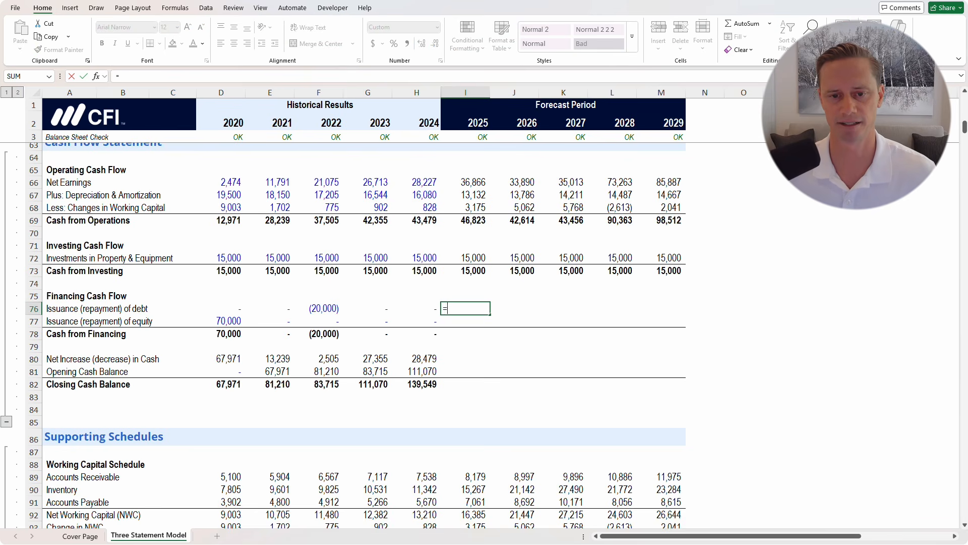
scroll(363, 303, "up", 20)
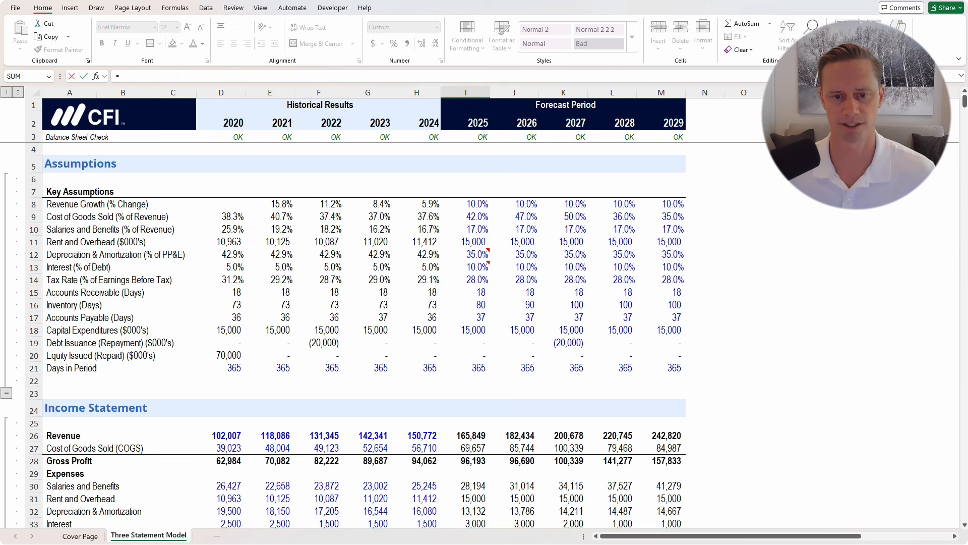
left_click(466, 343)
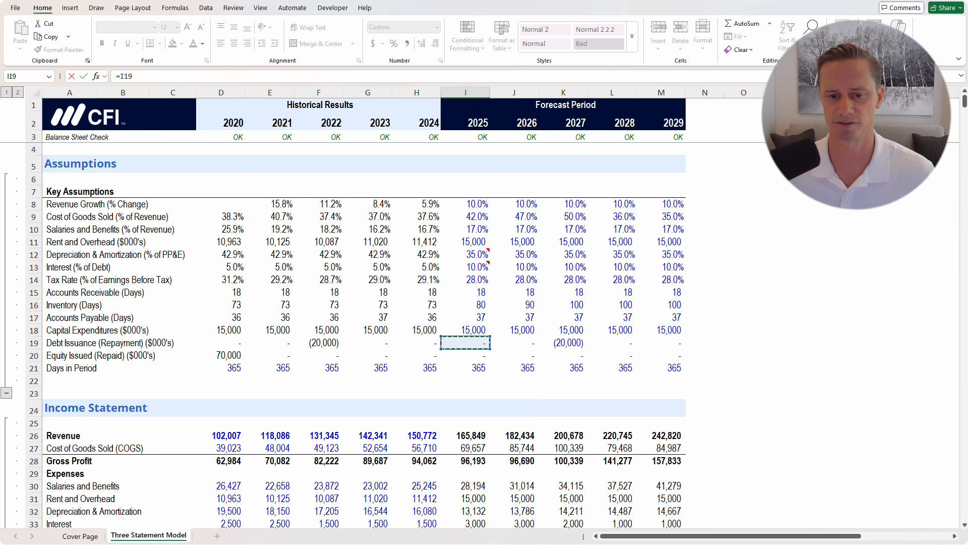
key("ctrl+Return")
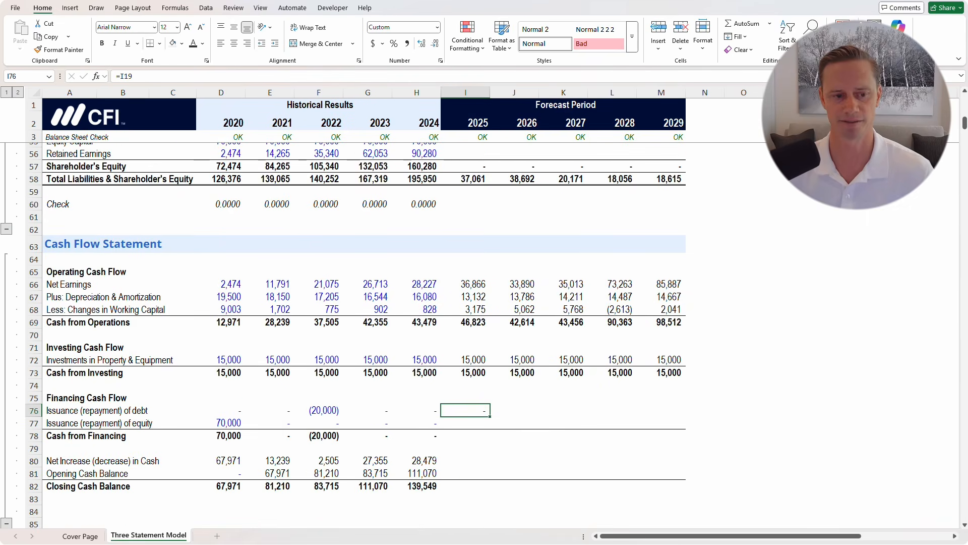
key("Down")
type("=")
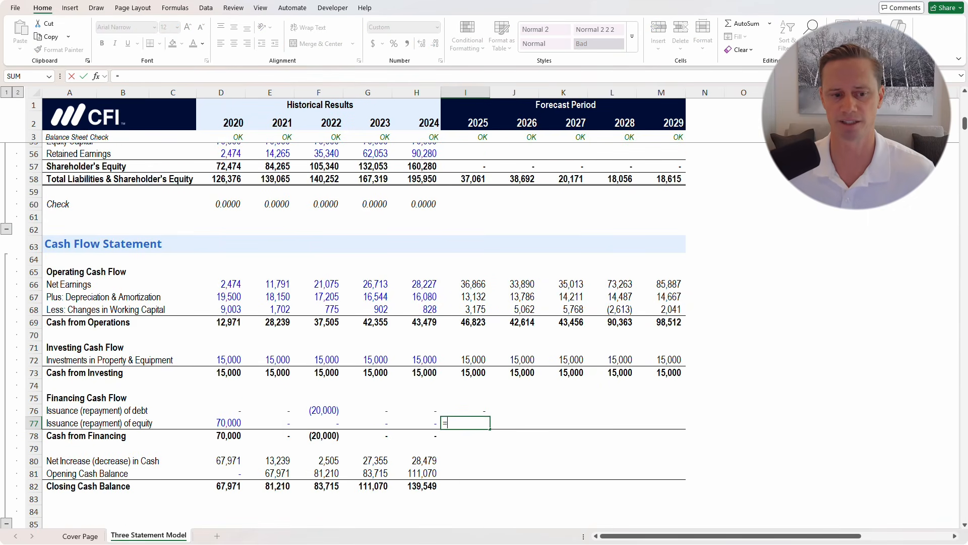
scroll(363, 333, "up", 17)
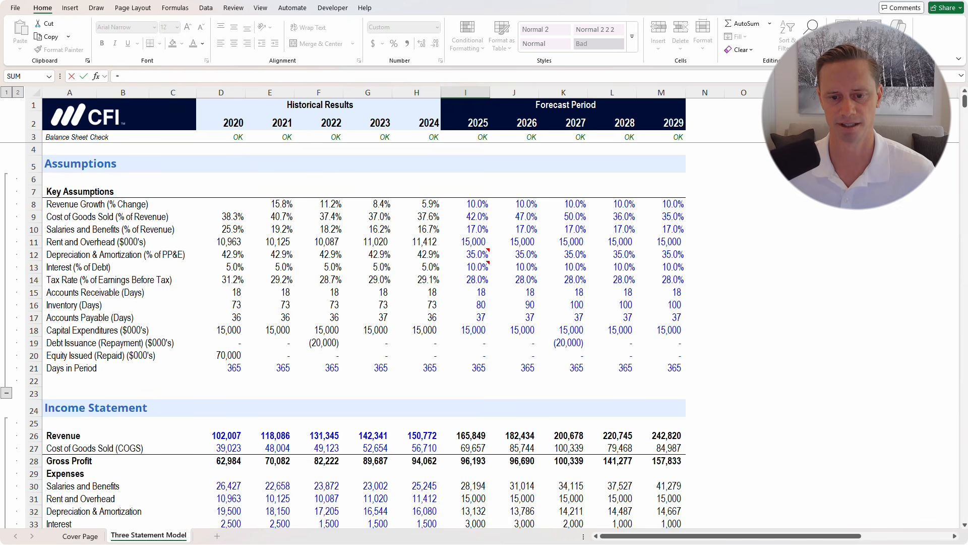
left_click(465, 356)
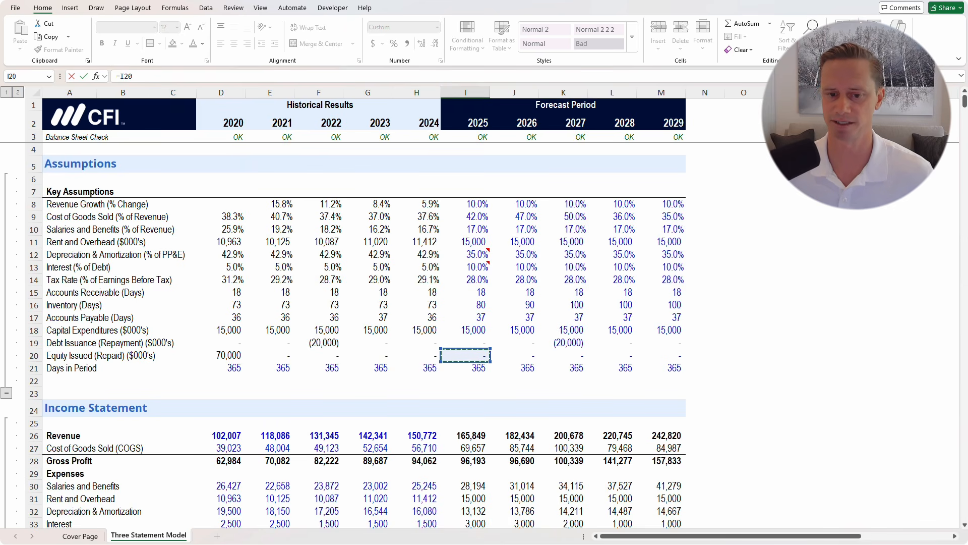
key("ctrl+Return")
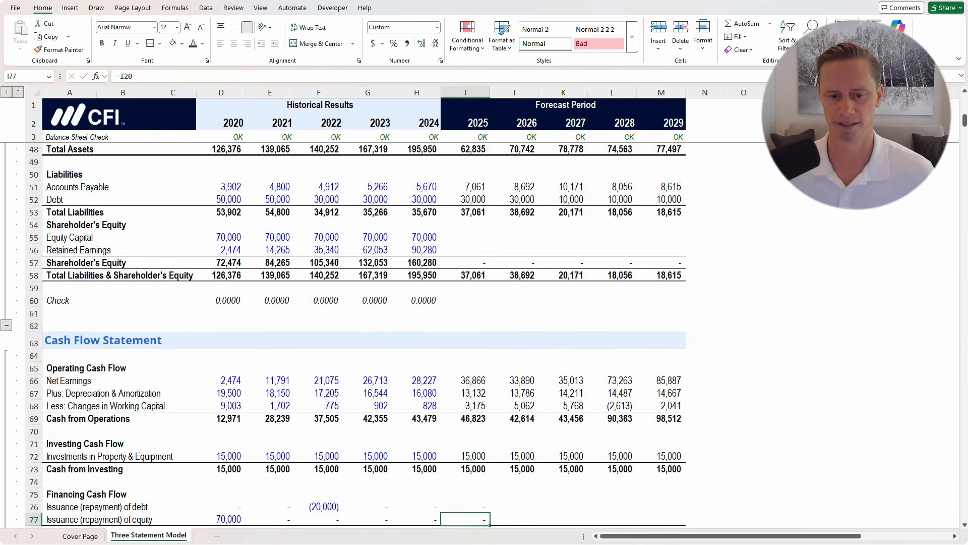
Carry the Cash from Financing SUM into 2025 and verify the three 2025 financing formulas
scroll(465, 393, "down", 3)
left_click_drag(417, 423, 465, 423)
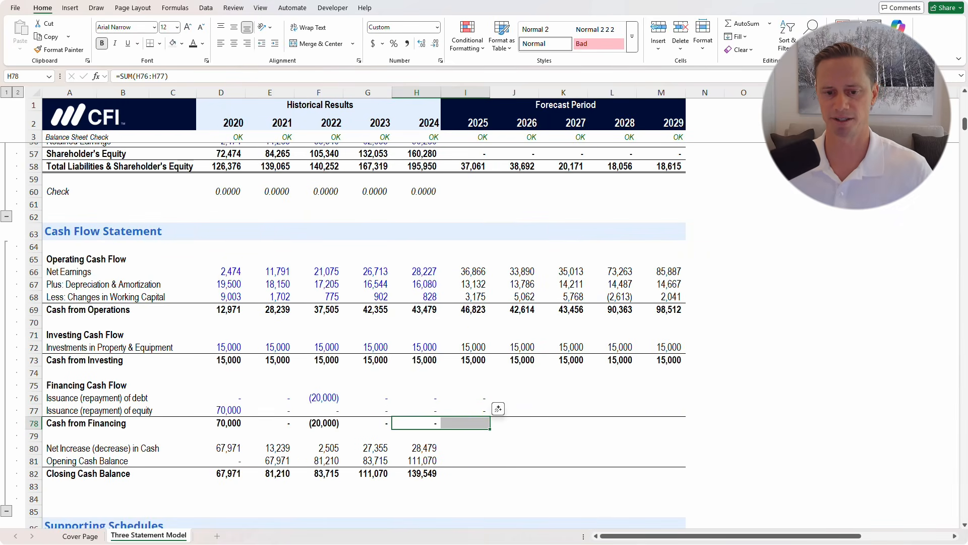
key("ctrl+r")
left_click(465, 397)
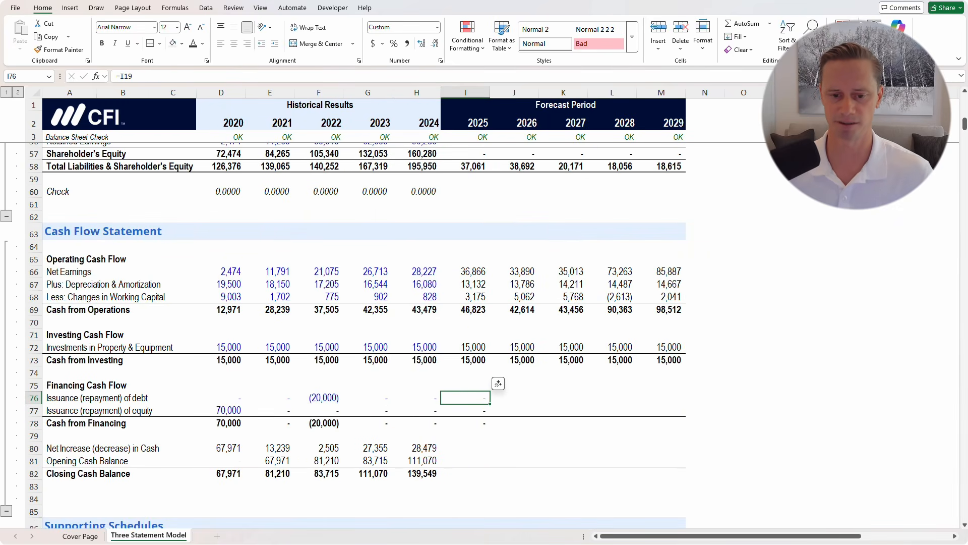
key("F2")
key("Escape")
key("Down")
key("F2")
key("Escape")
key("Down")
key("F2")
key("Escape")
key("Up")
key("Up")
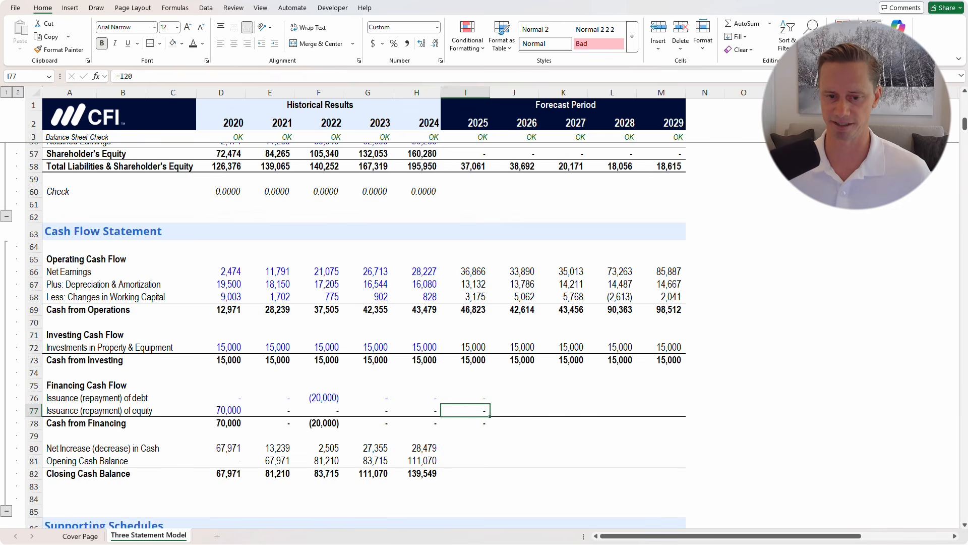
Fill the financing rows I76:M78 through 2029, showing (20,000) in 2027
key("shift+Down")
key("shift+Down")
key("shift+Right")
key("shift+Right")
key("shift+Right")
key("shift+Right")
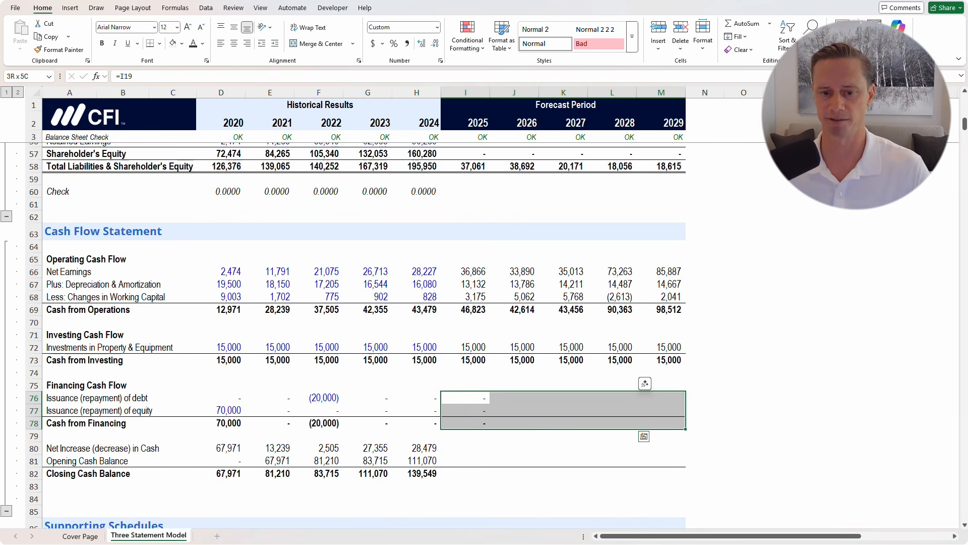
key("ctrl+r")
key("Left")
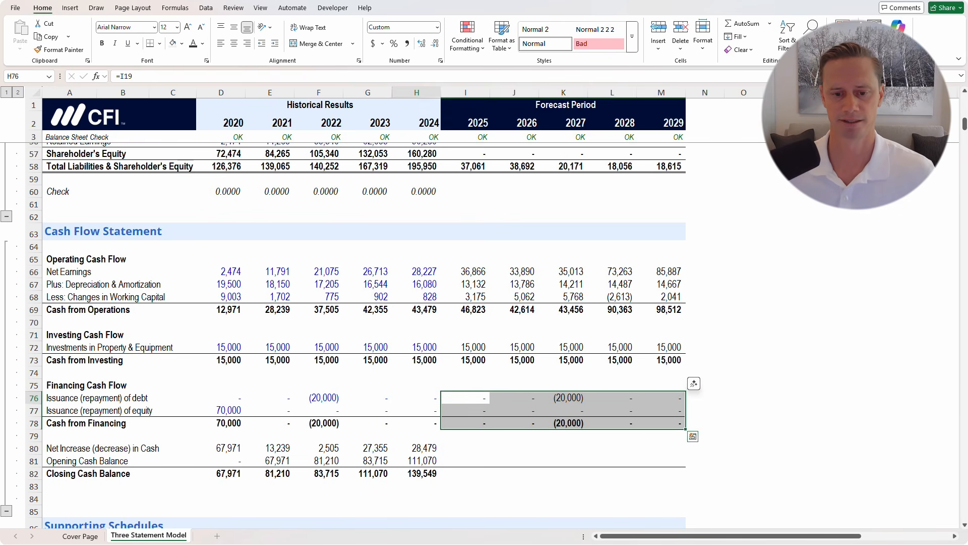
key("Right")
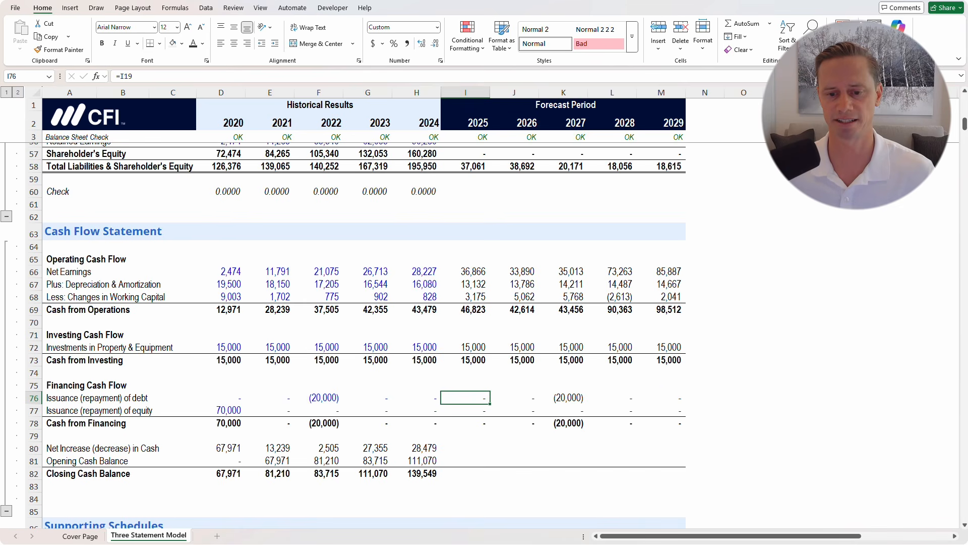
mouse_move(121, 385)
left_mouse_down()
mouse_move(138, 398)
mouse_move(545, 404)
mouse_move(683, 425)
left_mouse_up()
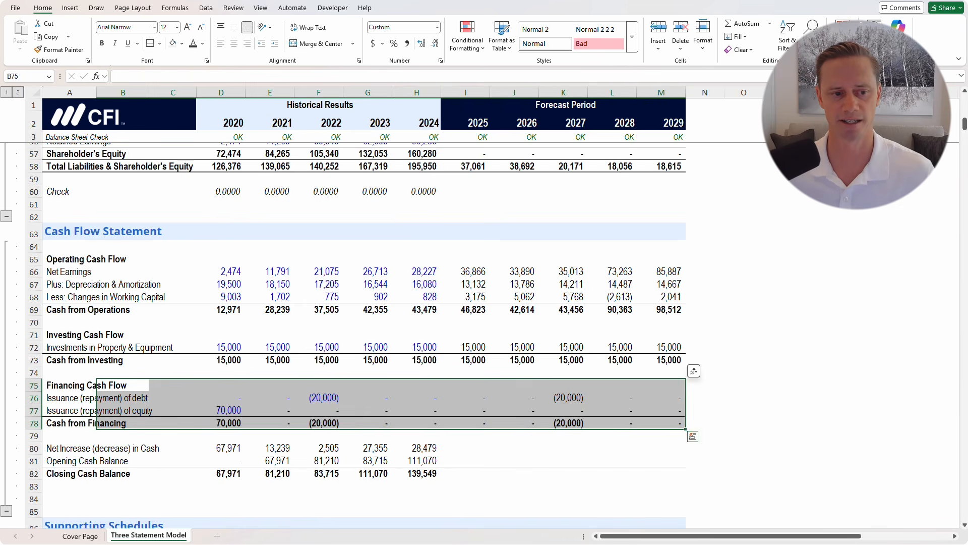
left_click(33, 309)
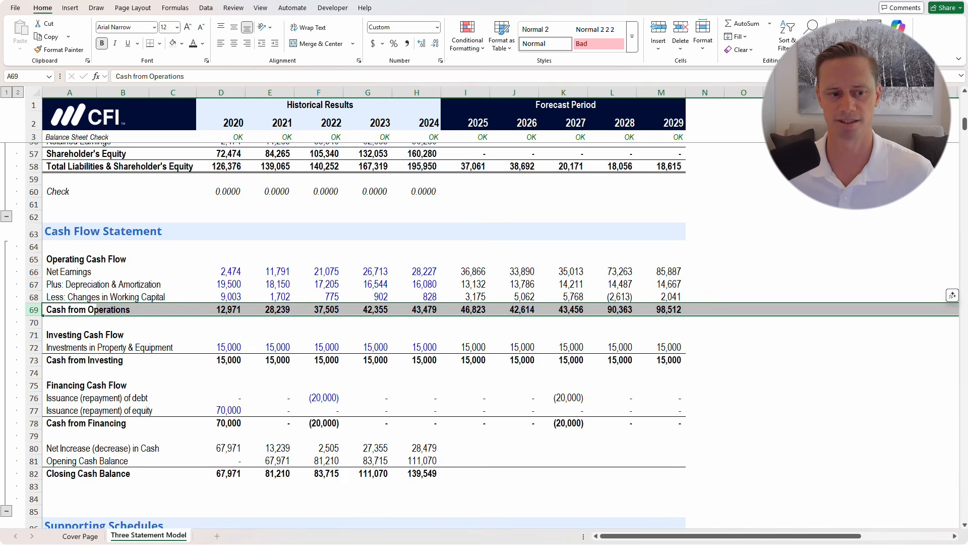
left_click(33, 360)
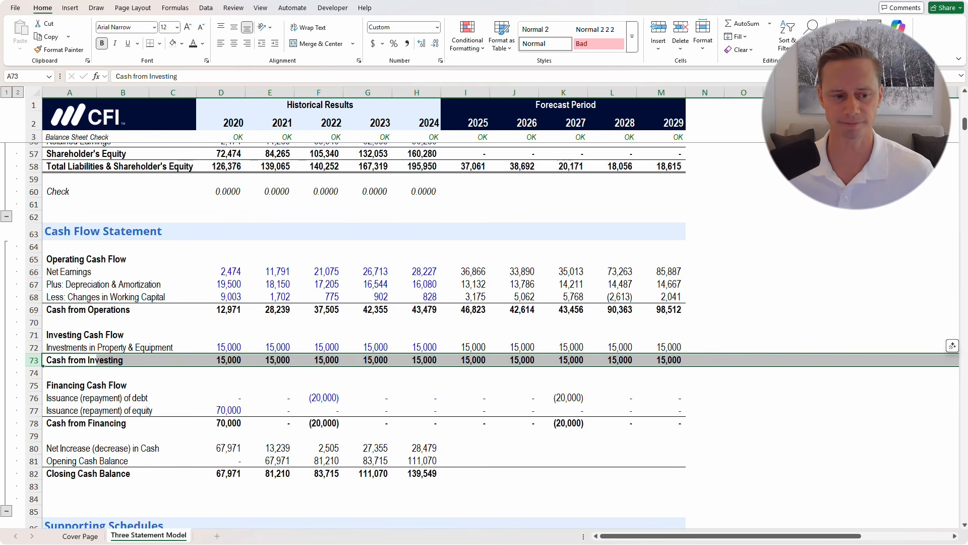
left_click(33, 423)
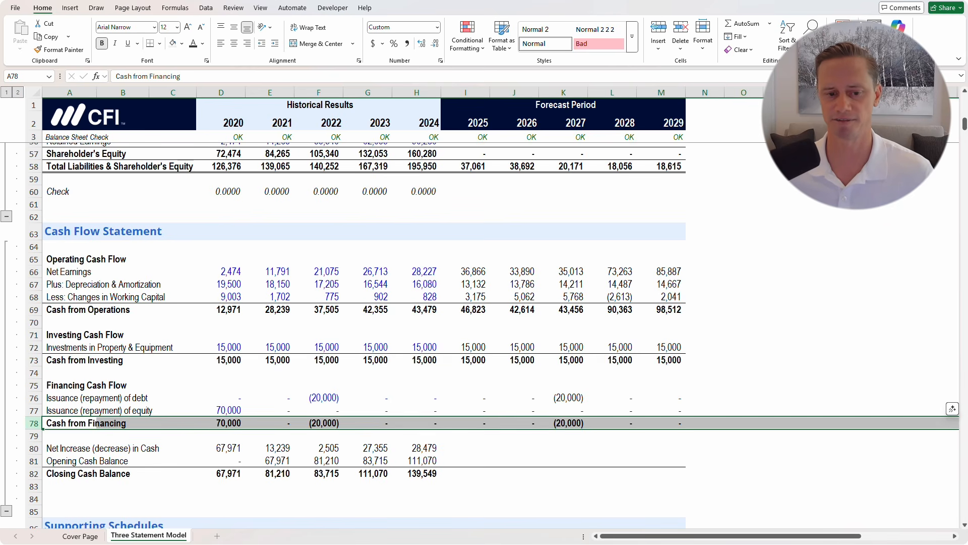
scroll(480, 333, "down", 2)
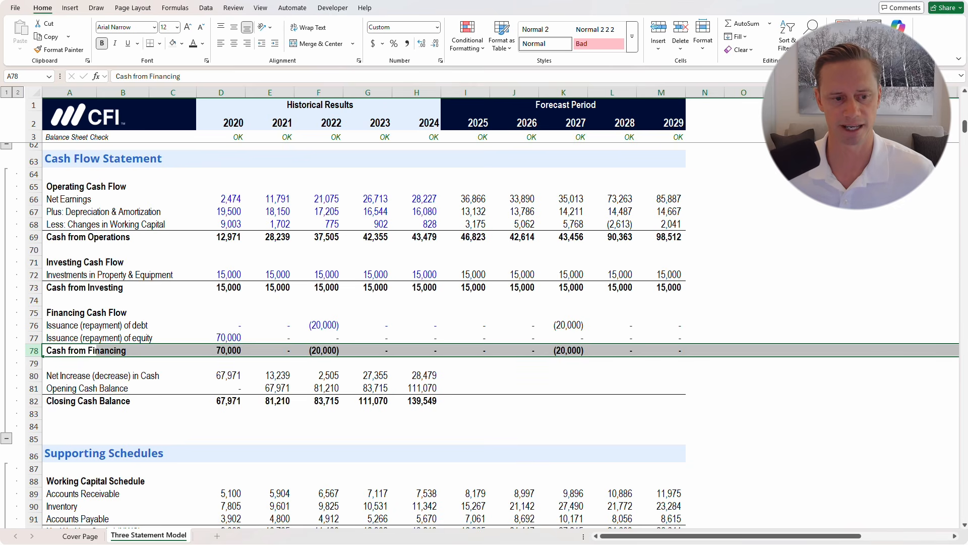
left_click(465, 375)
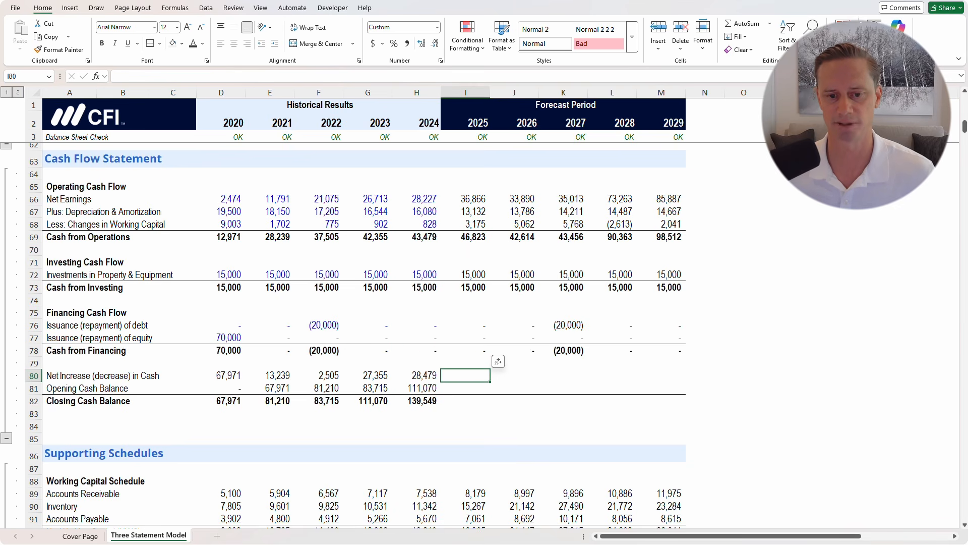
Enter 2025 net increase in cash as =I69-I73+I78, giving 31,823
key("Left")
key("F2")
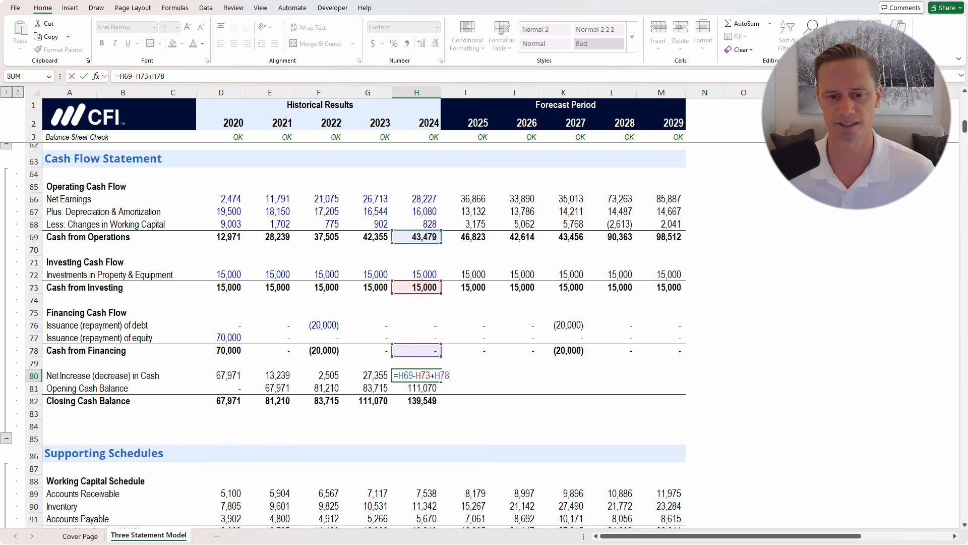
key("Tab")
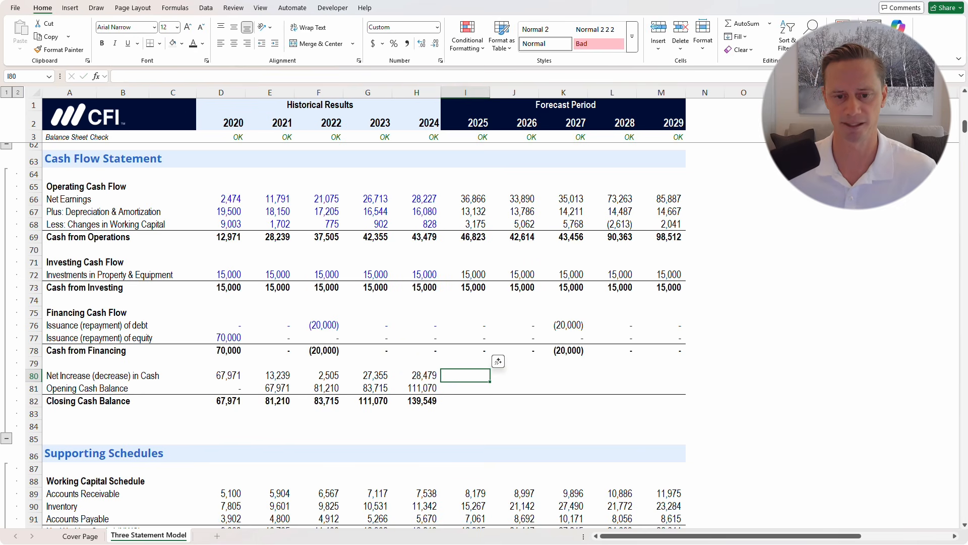
type("=")
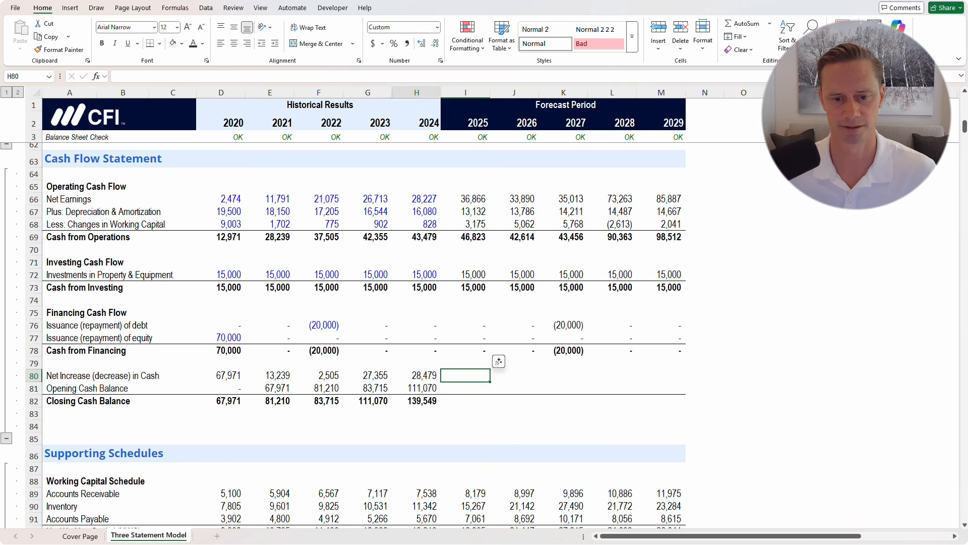
key("Escape")
type("=")
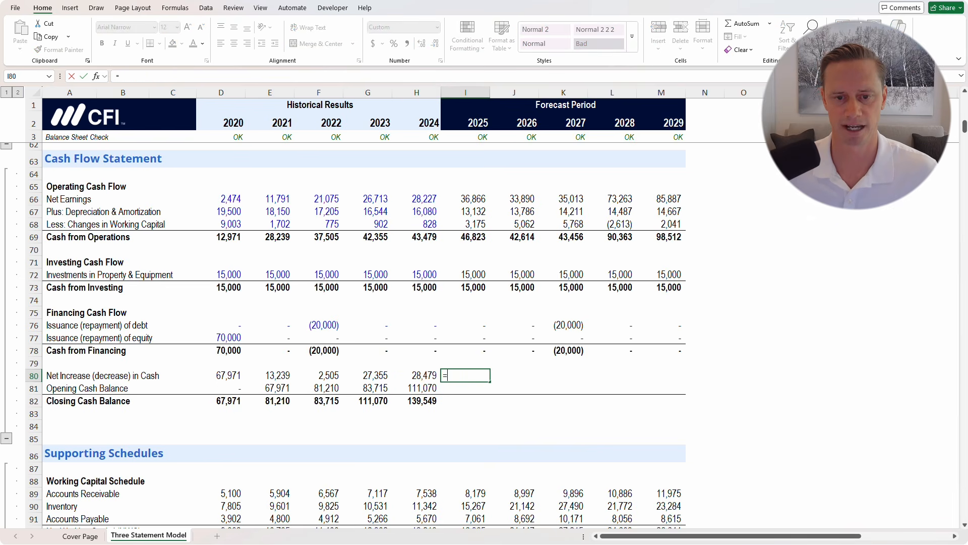
left_click(466, 237)
type("-")
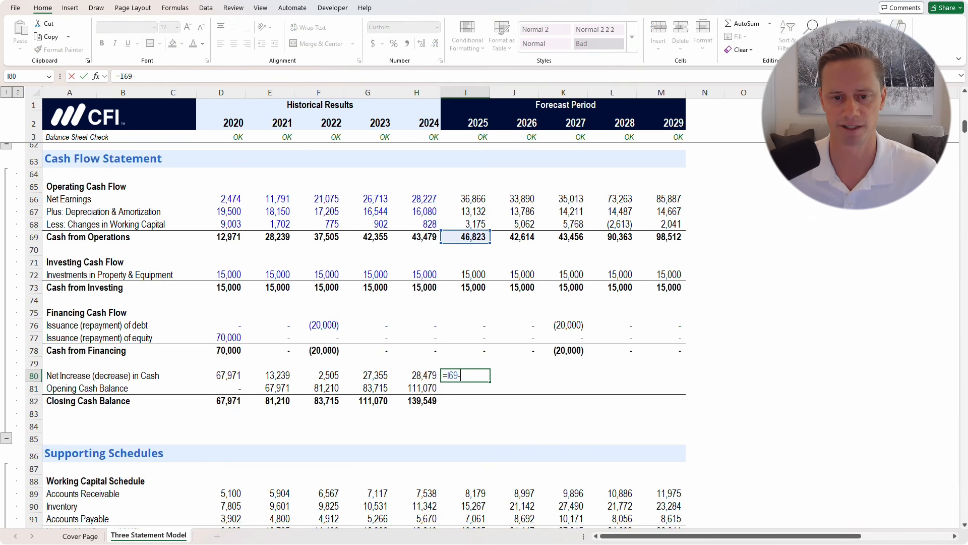
left_click(465, 288)
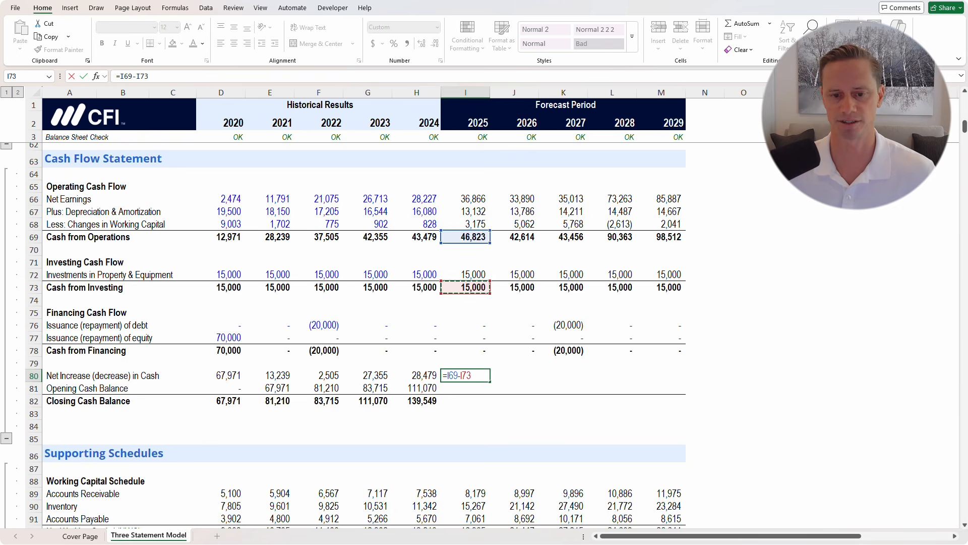
type("+")
key("Up")
key("Up")
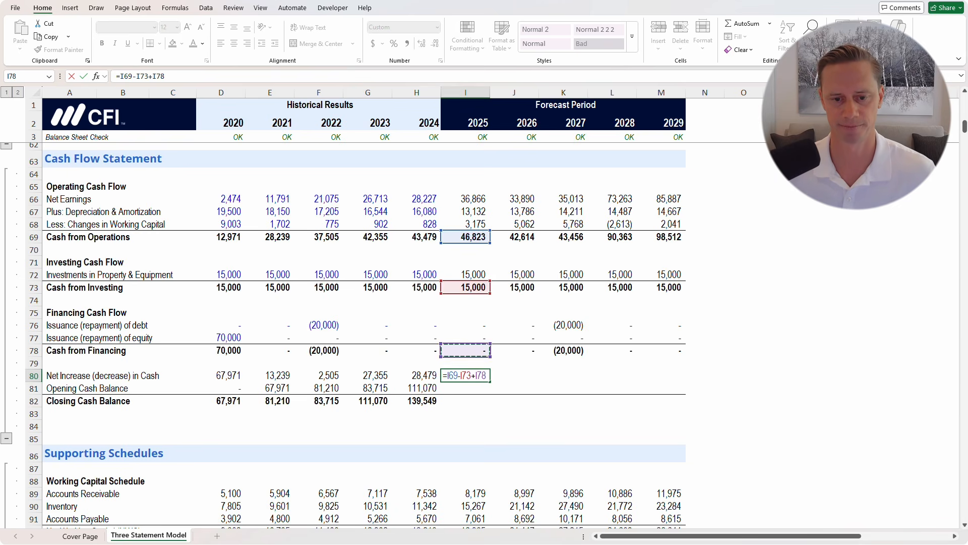
key("ctrl+Return")
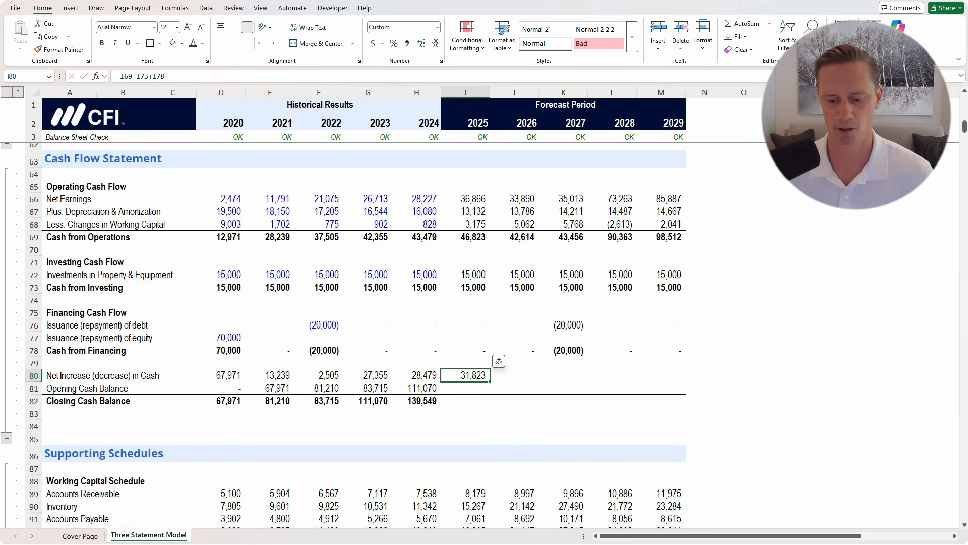
key("Down")
Link the 2025 opening cash balance to 2024 closing cash with =H82
type("=")
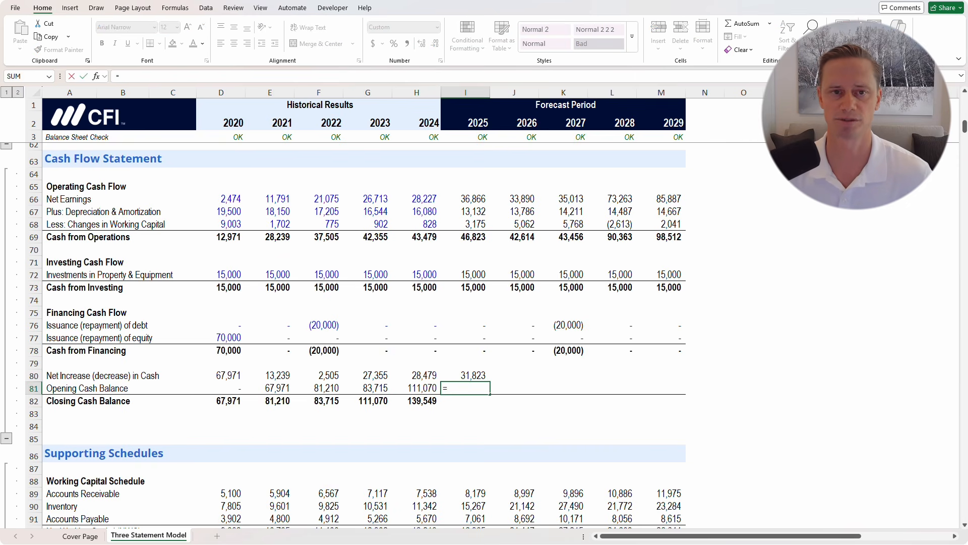
key("Left")
key("Down")
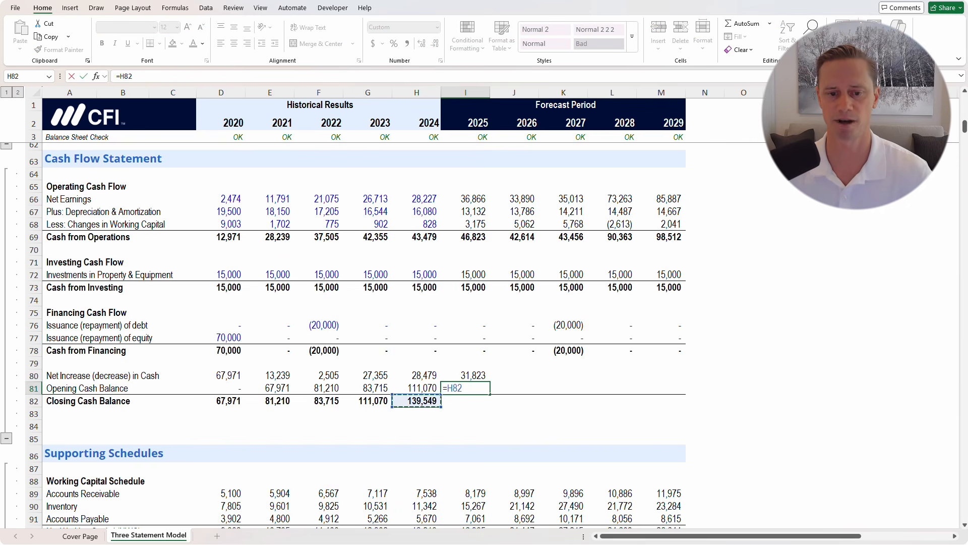
key("ctrl+Return")
Carry the 2024 closing cash balance SUM into 2025, giving 171,372
key("Left")
key("Down")
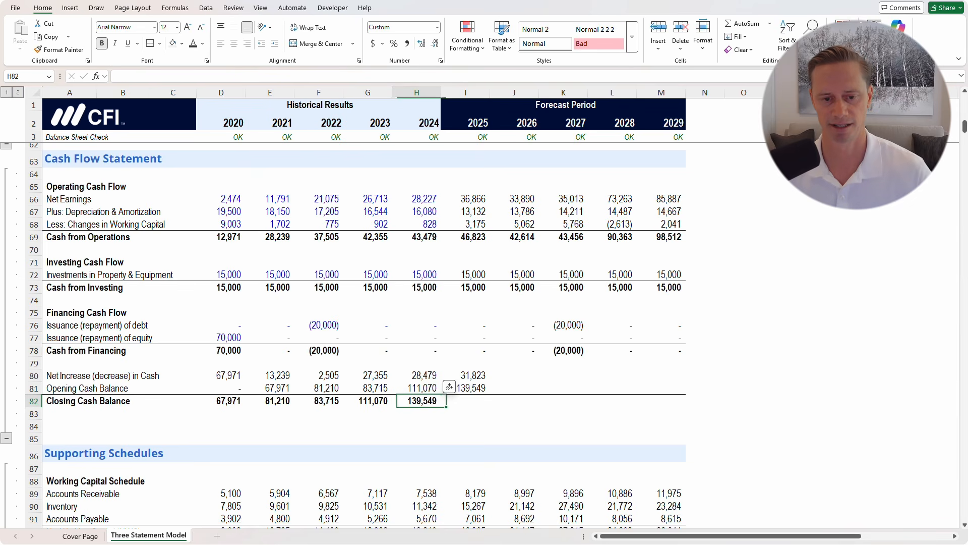
key("F2")
key("Escape")
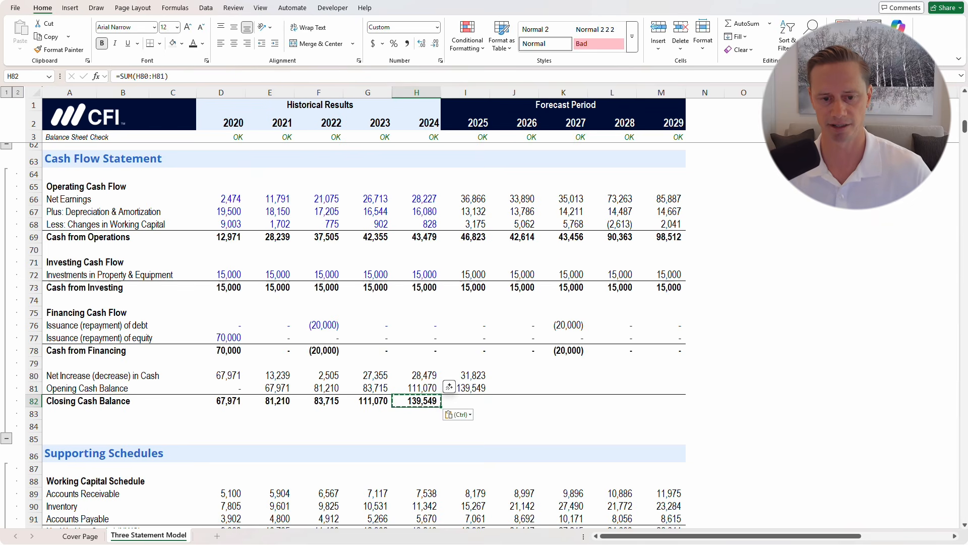
key("Right")
key("ctrl+v")
key("ctrl")
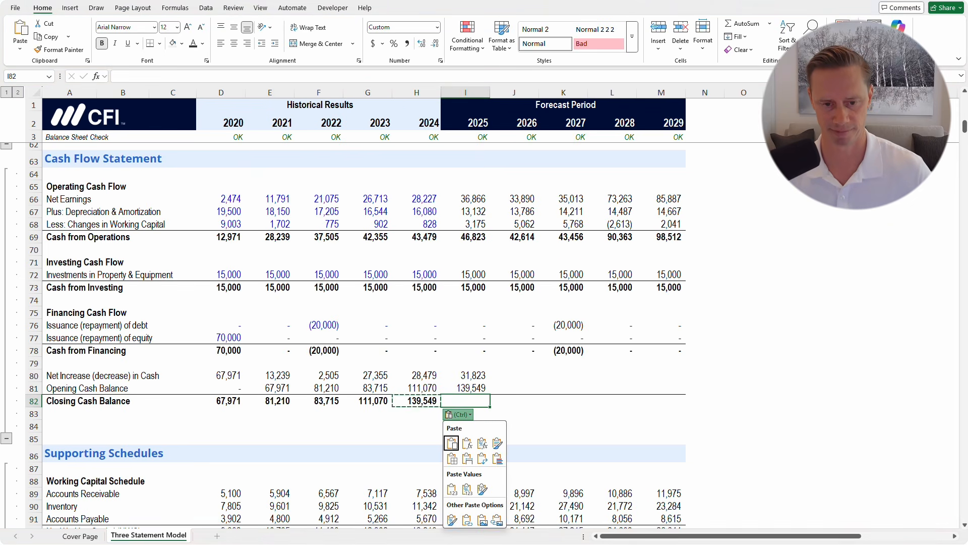
key("Escape")
key("Escape")
key("Left")
key("shift+Right")
key("ctrl+r")
key("Right")
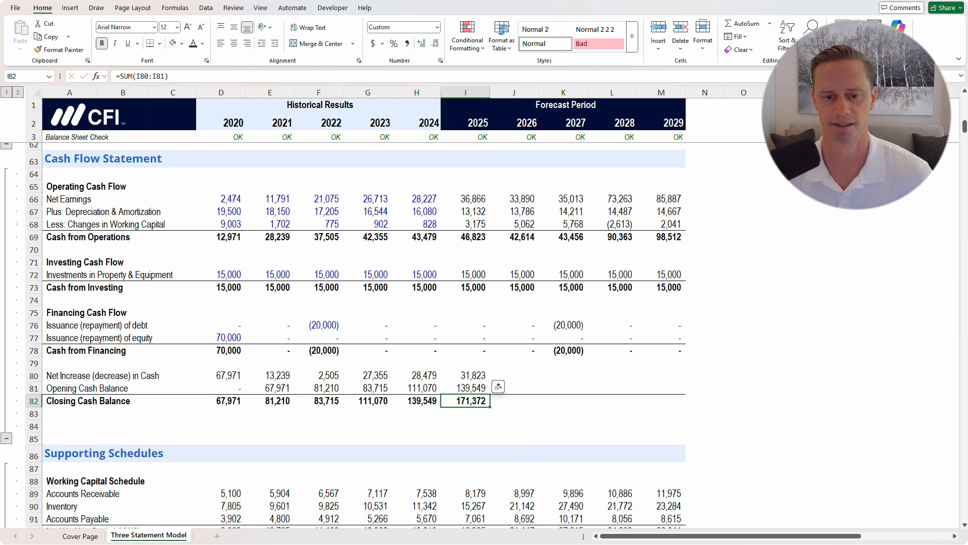
key("F2")
key("Escape")
Fill net increase, opening and closing cash rows through 2029, ending at 366,317
key("Up")
key("Up")
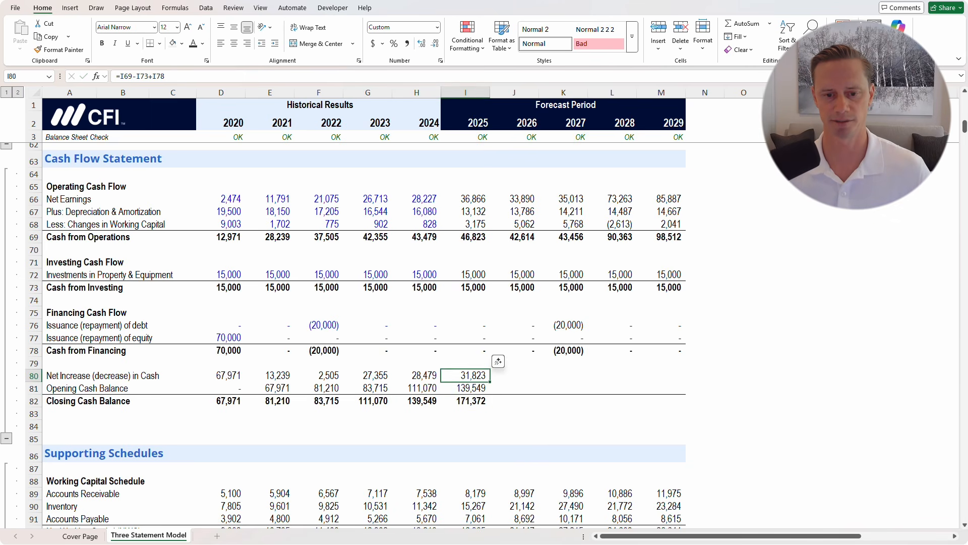
key("shift+Down")
key("shift+Down")
key("shift+Right")
key("shift+Right")
key("shift+Right")
key("shift+Right")
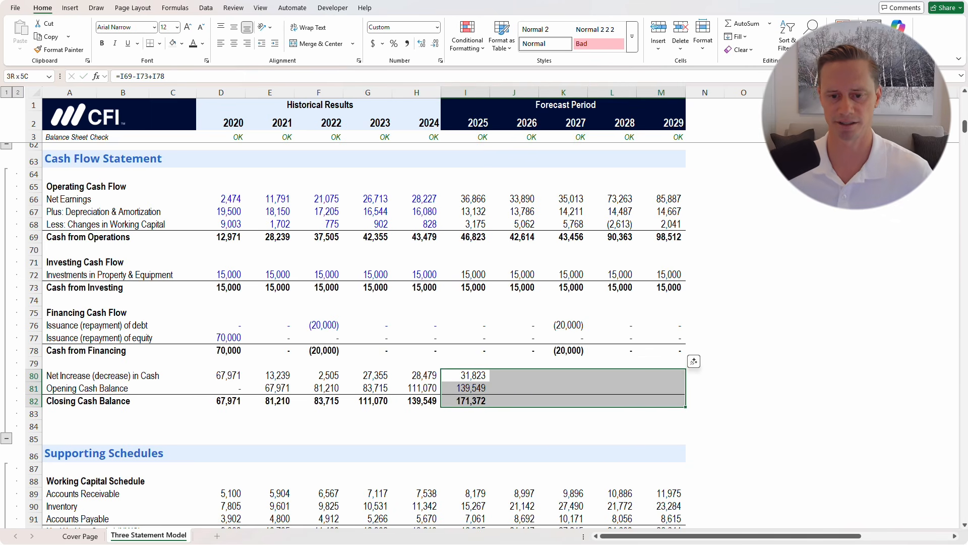
key("ctrl+r")
left_click(417, 414)
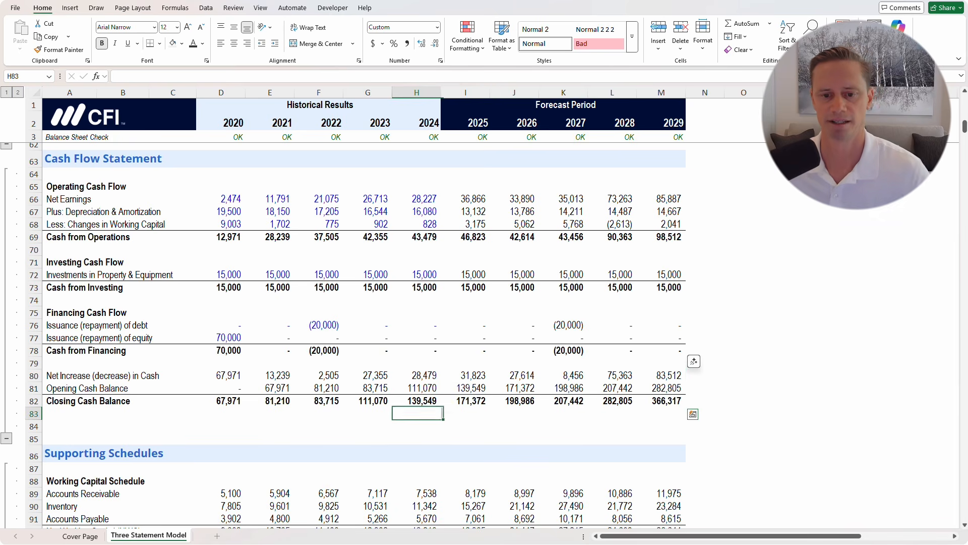
left_click_drag(466, 401, 662, 401)
scroll(661, 401, "down", 2)
scroll(662, 401, "down", 2)
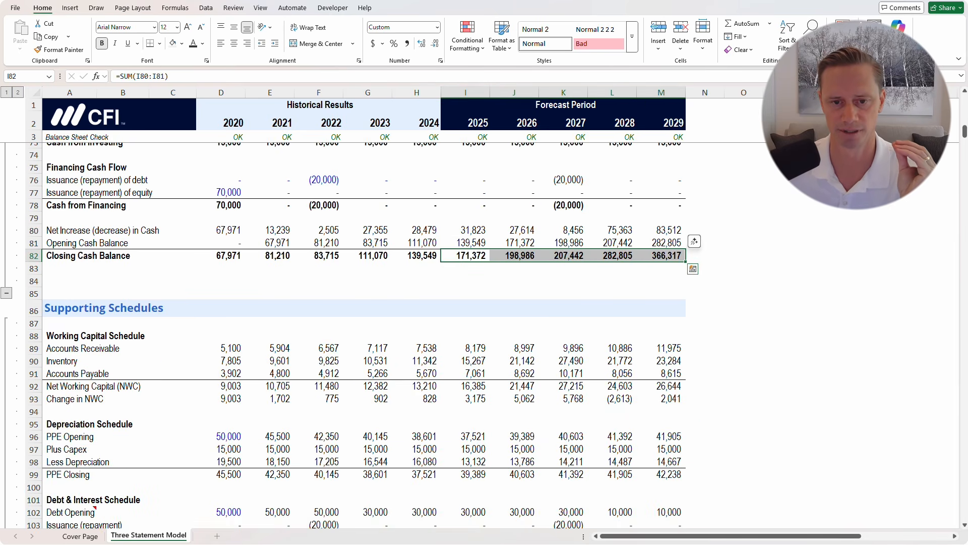
scroll(662, 401, "up", 17)
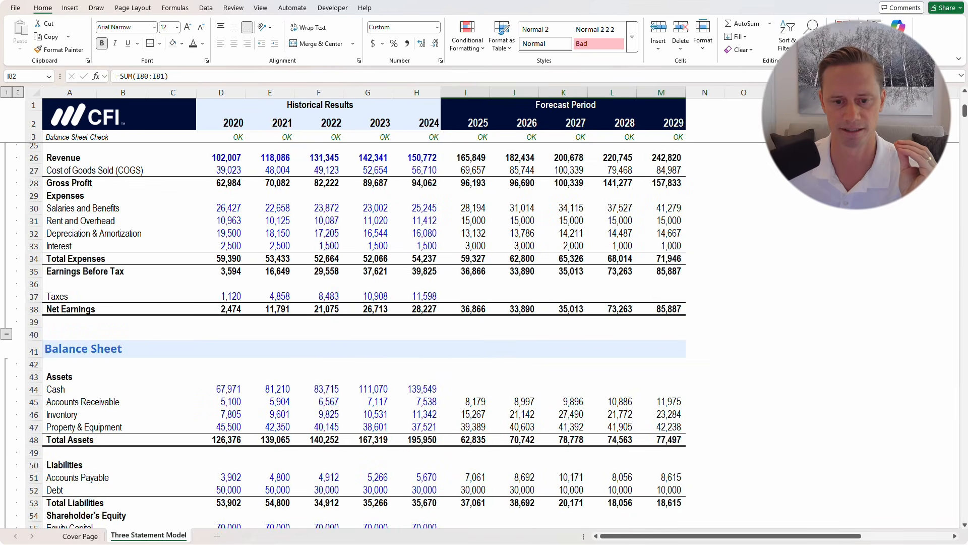
left_click(465, 389)
scroll(363, 303, "down", 2)
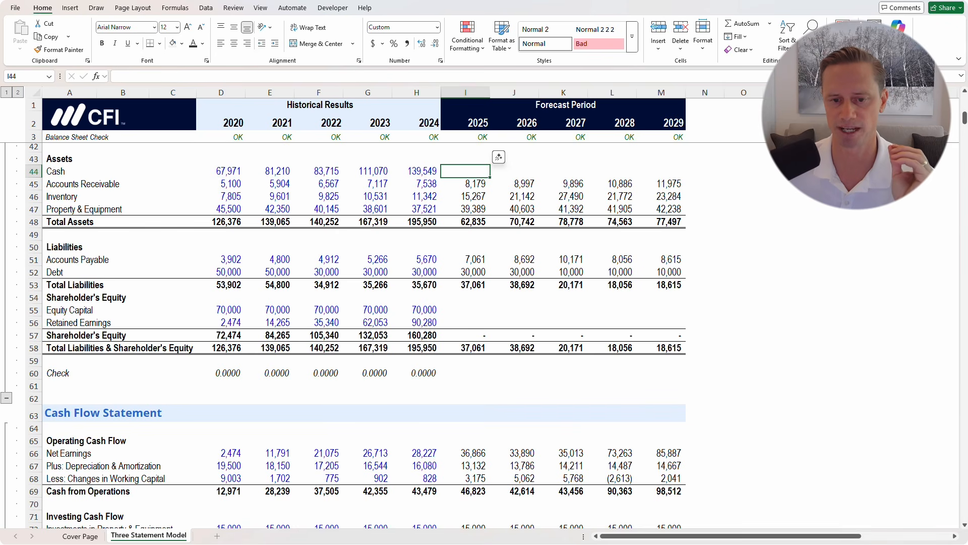
left_click_drag(466, 310, 661, 323)
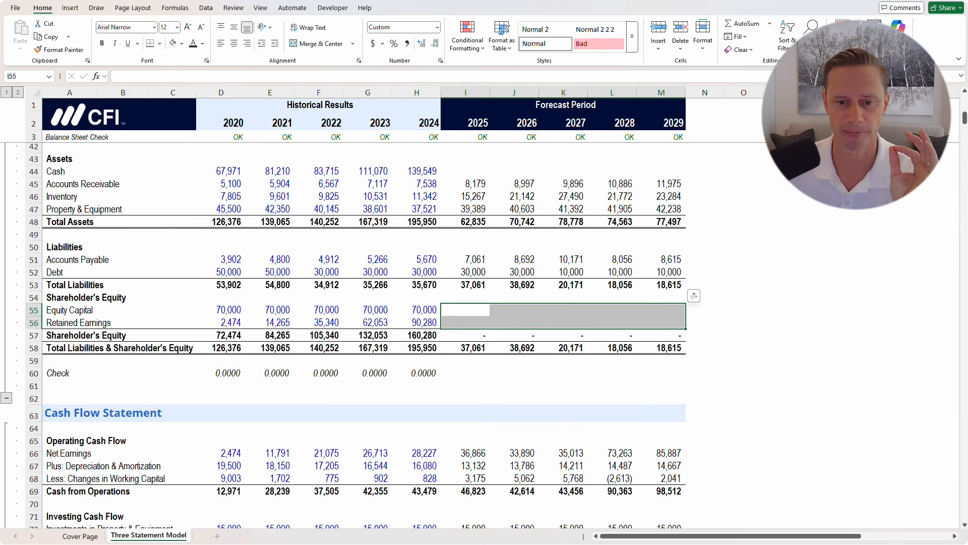
scroll(353, 333, "down", 17)
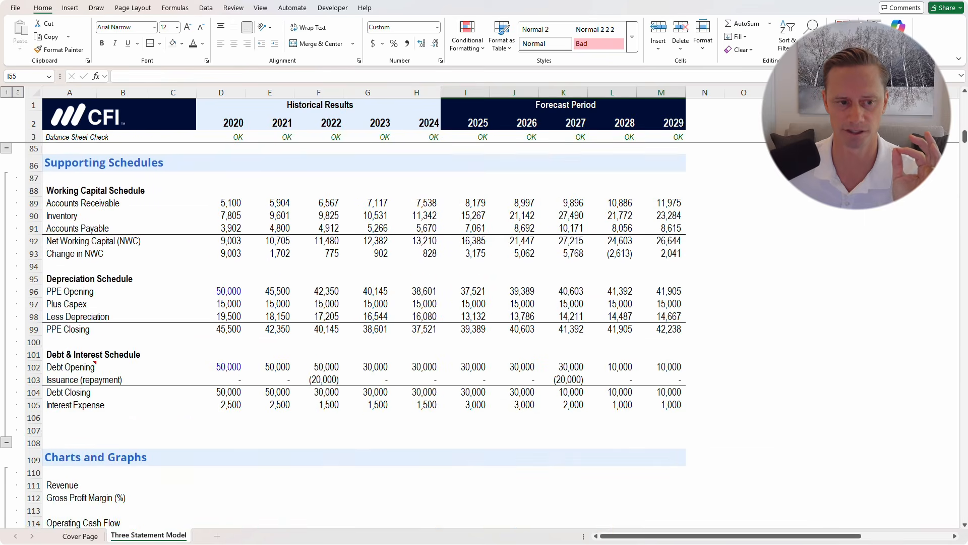
scroll(353, 333, "up", 2)
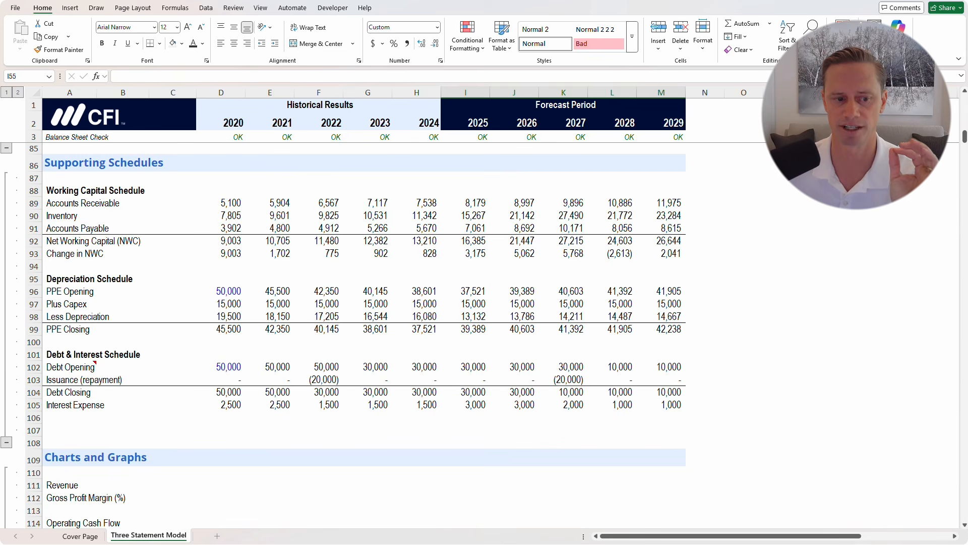
left_click(76, 430)
scroll(106, 418, "up", 5)
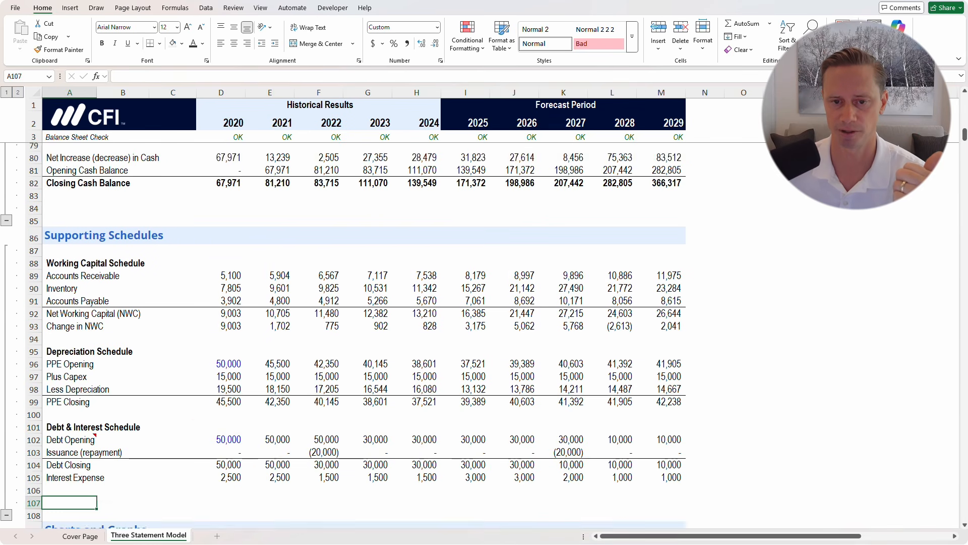
scroll(353, 333, "up", 2)
scroll(353, 333, "up", 4)
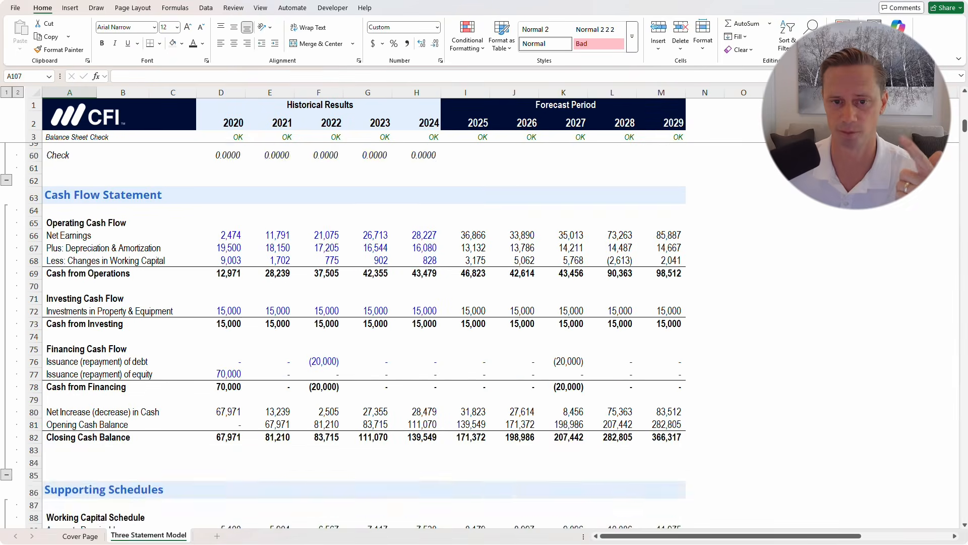
scroll(353, 332, "up", 2)
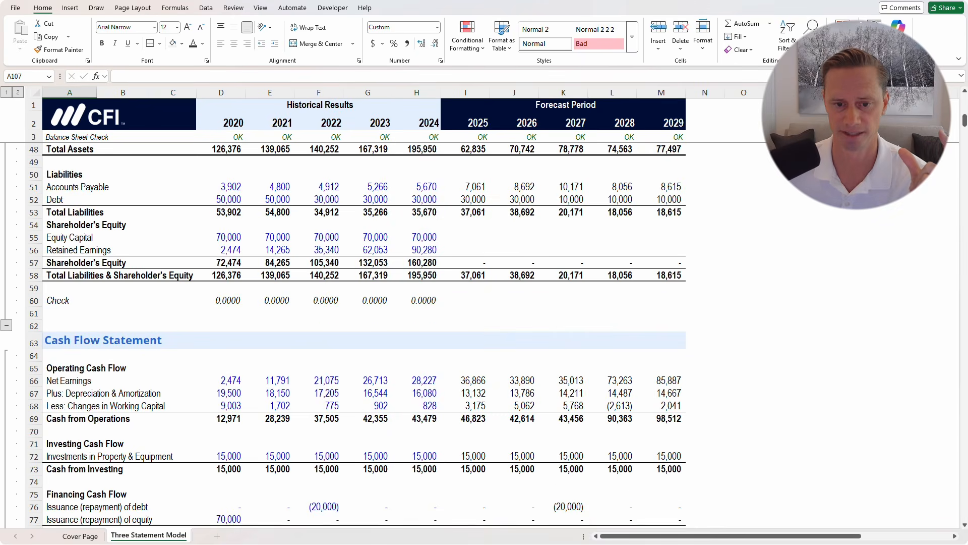
scroll(353, 333, "up", 2)
left_click(465, 309)
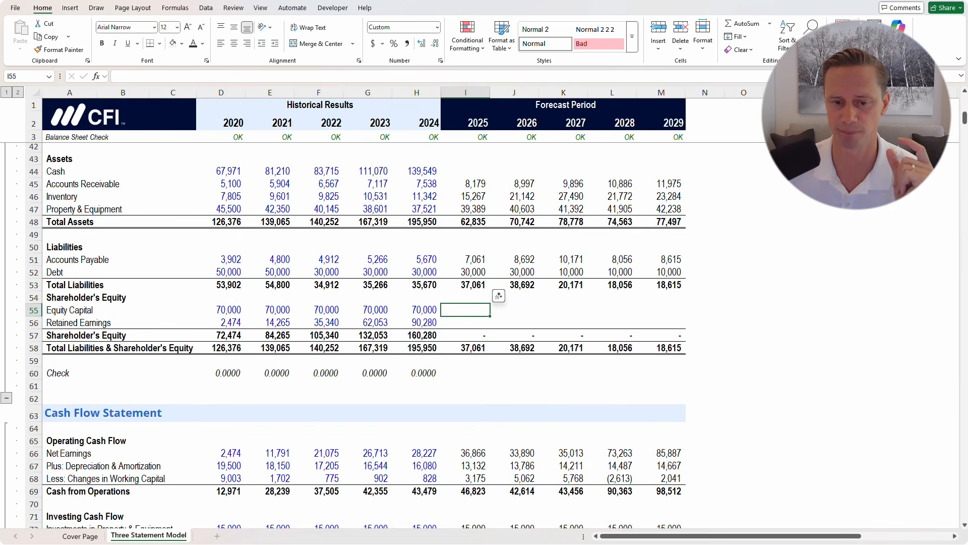
scroll(499, 298, "up", 3)
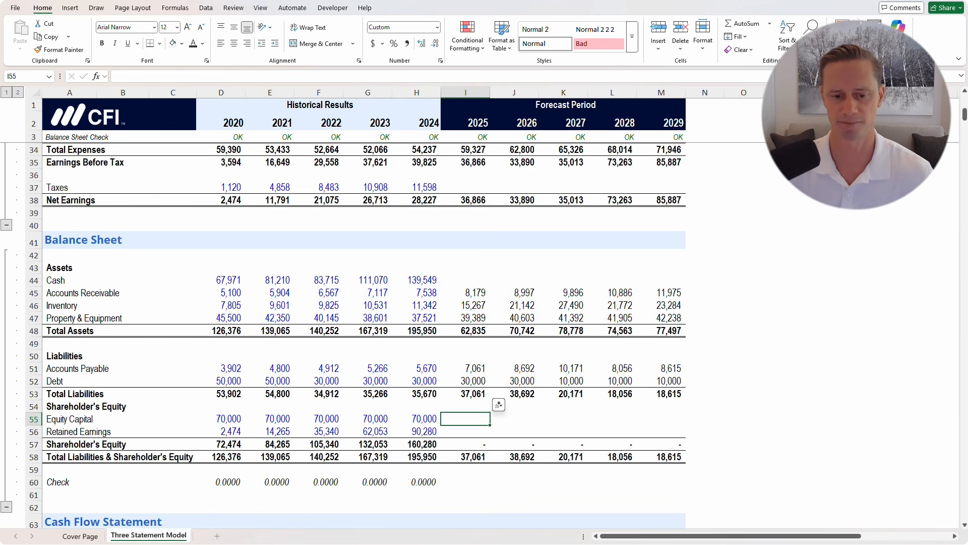
Enter 2025 Equity Capital as =H55+I77, prior year plus equity issuance
type("=")
key("Left")
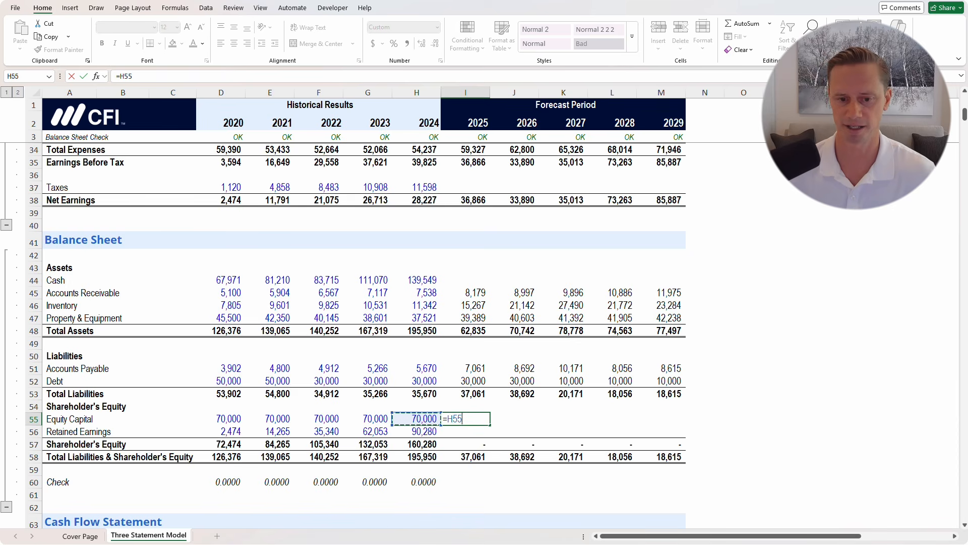
type("+")
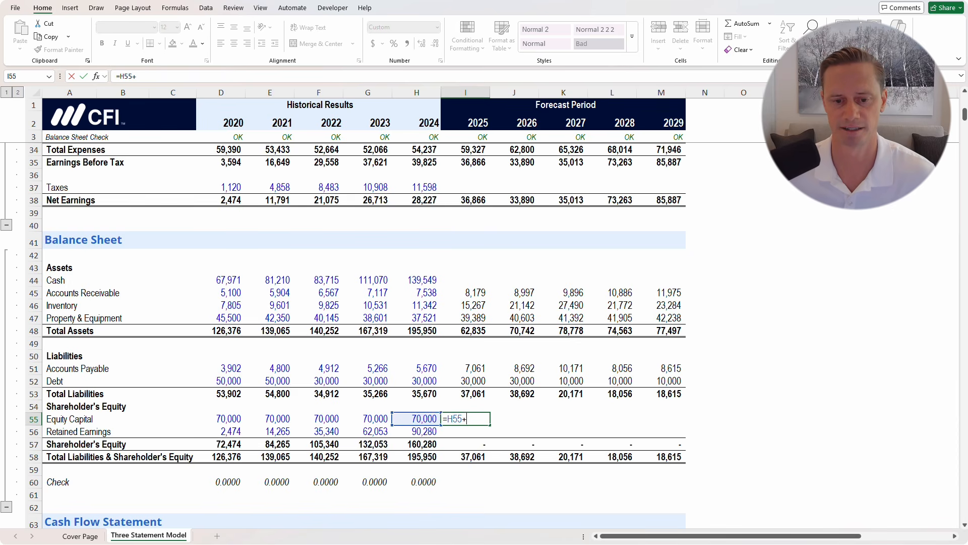
scroll(353, 327, "down", 11)
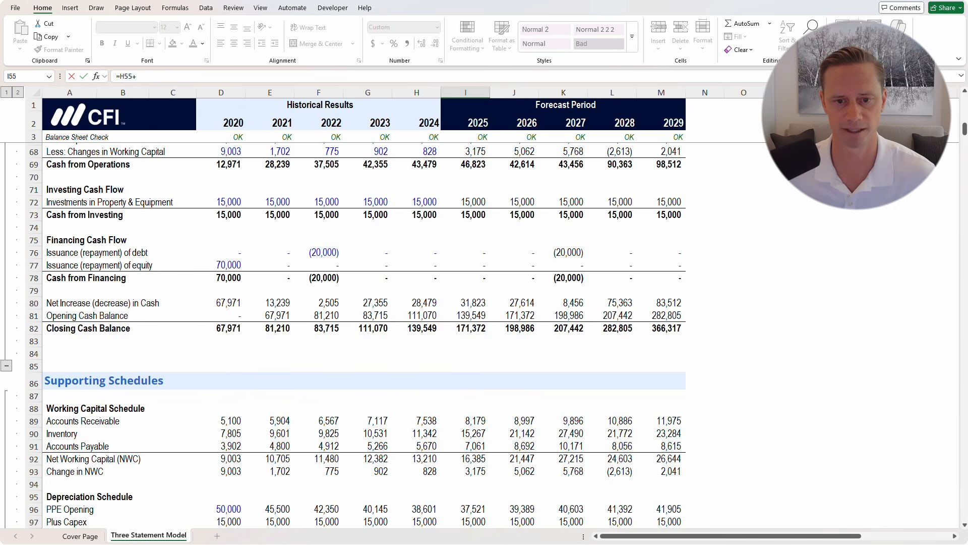
left_click(465, 265)
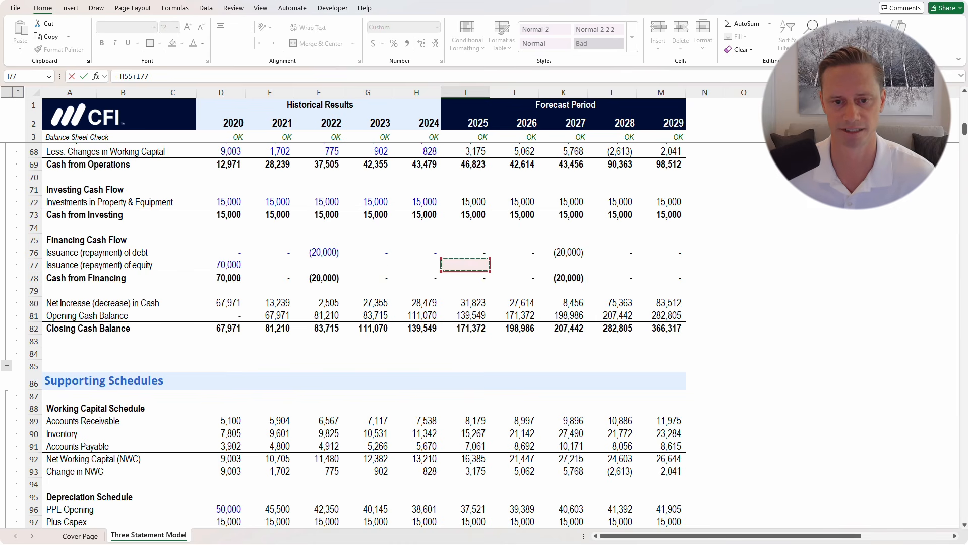
key("Return")
scroll(353, 328, "up", 2)
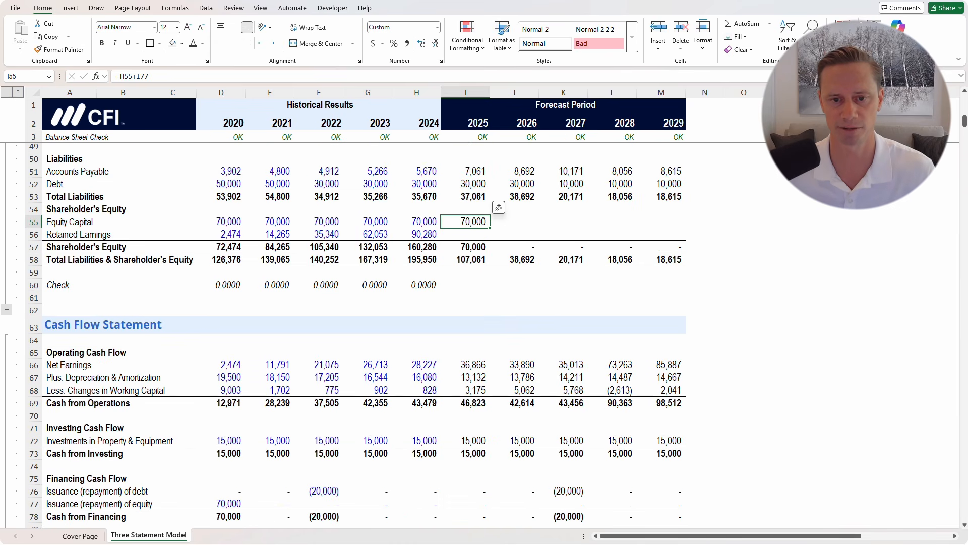
key("F2")
key("Return")
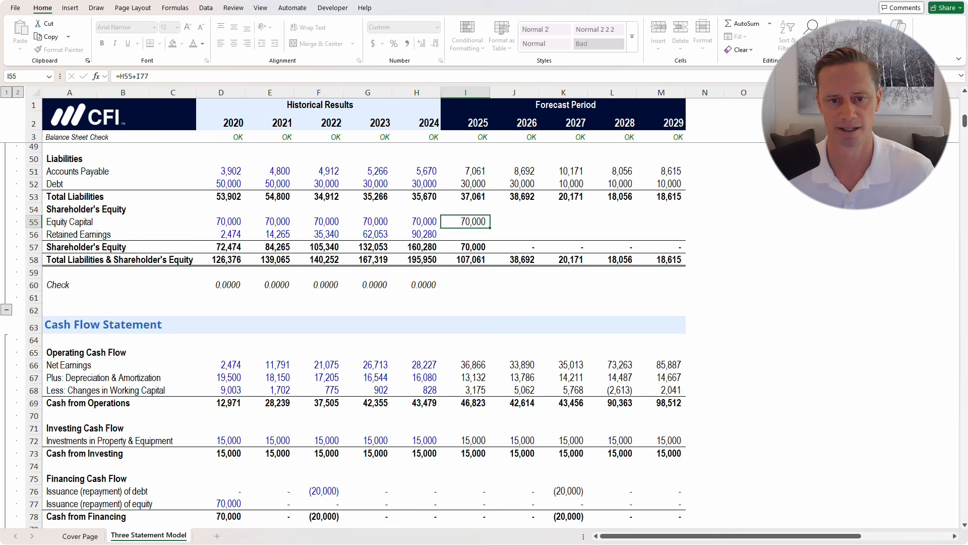
Enter 2025 Retained Earnings as =H56+I38, prior year plus net earnings
type("=")
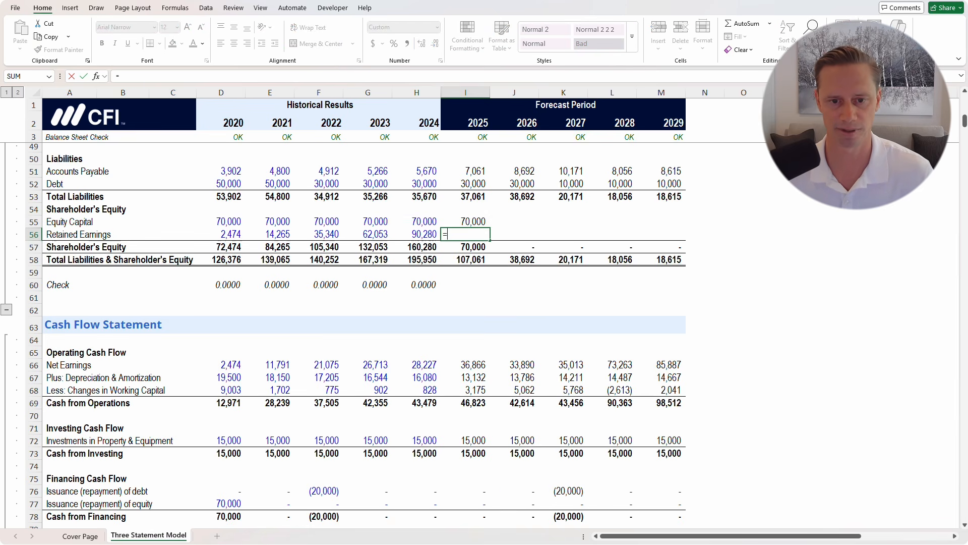
key("Left")
type("+")
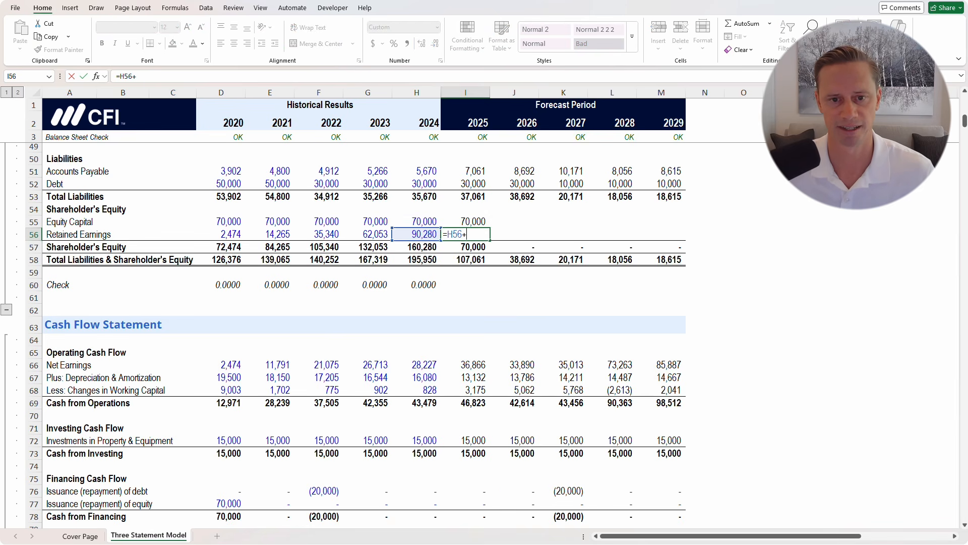
scroll(353, 333, "up", 4)
scroll(353, 333, "up", 3)
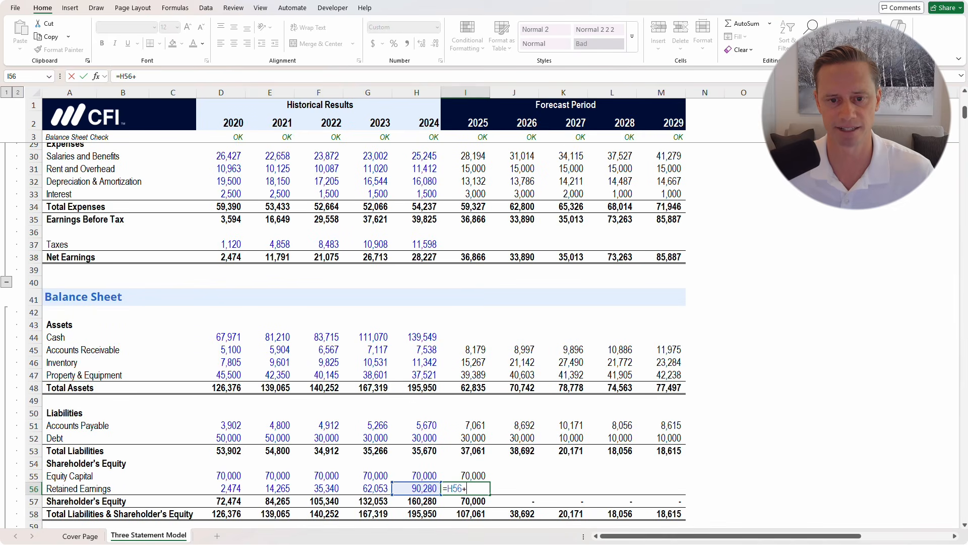
left_click(465, 258)
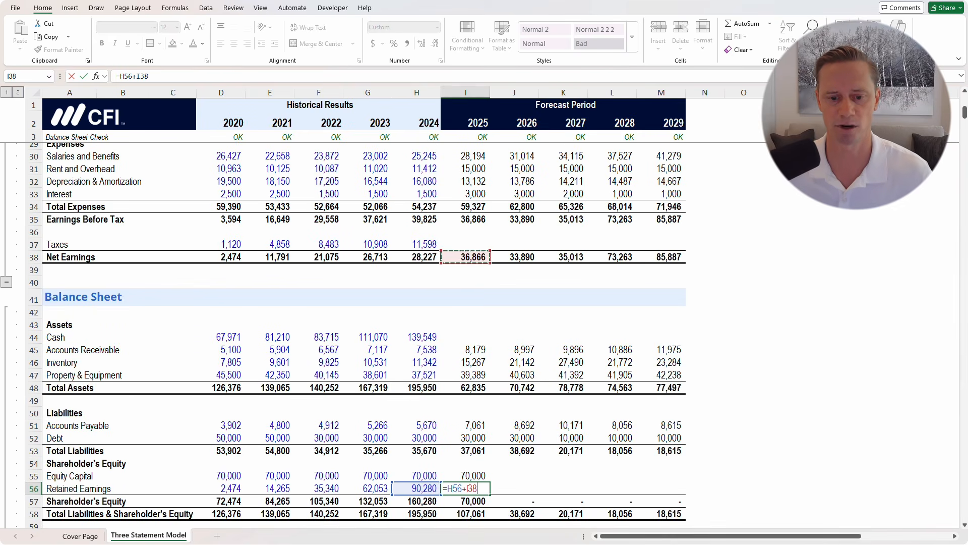
key("ctrl+Return")
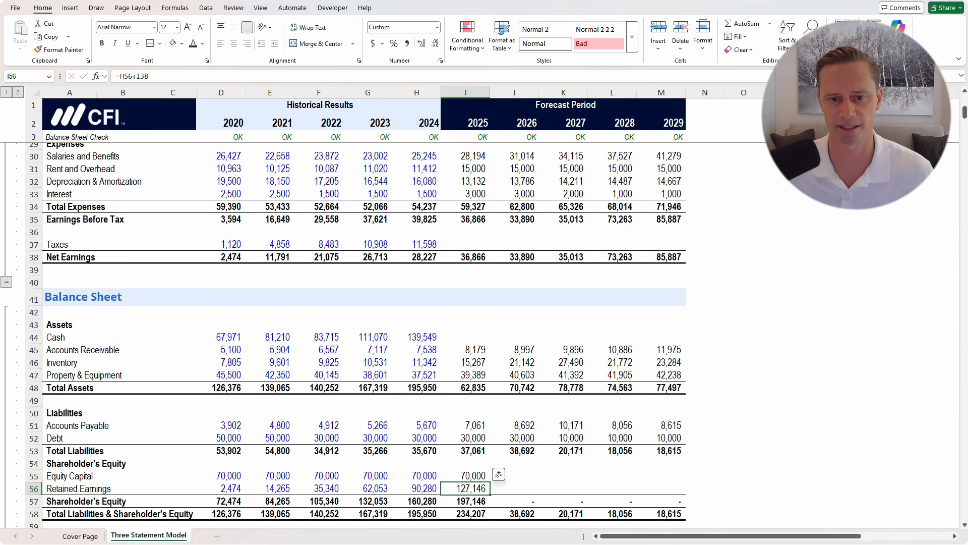
Fill both equity rows I55:M56 through 2029, retained earnings reaching 355,199
scroll(353, 333, "down", 3)
left_click(466, 367)
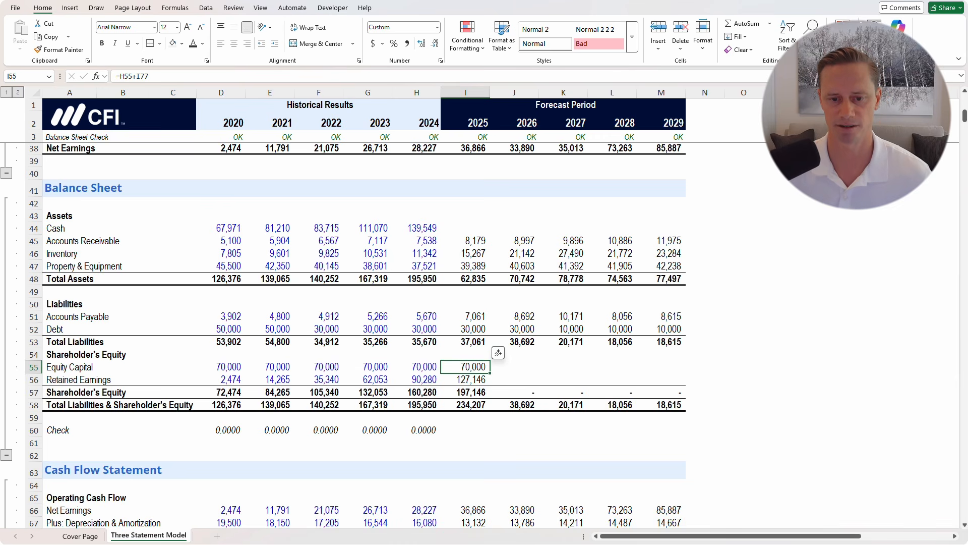
left_click_drag(465, 367, 654, 379)
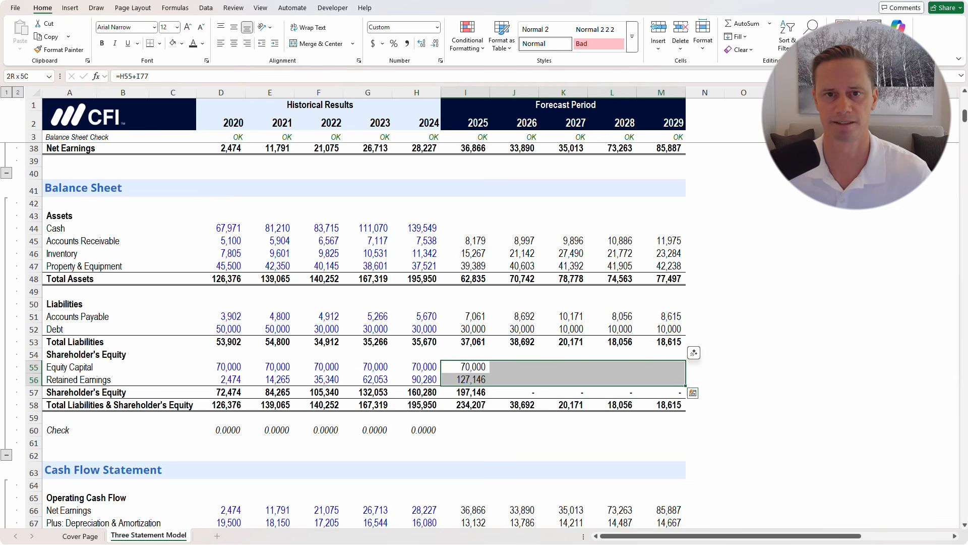
key("ctrl+r")
key("Down")
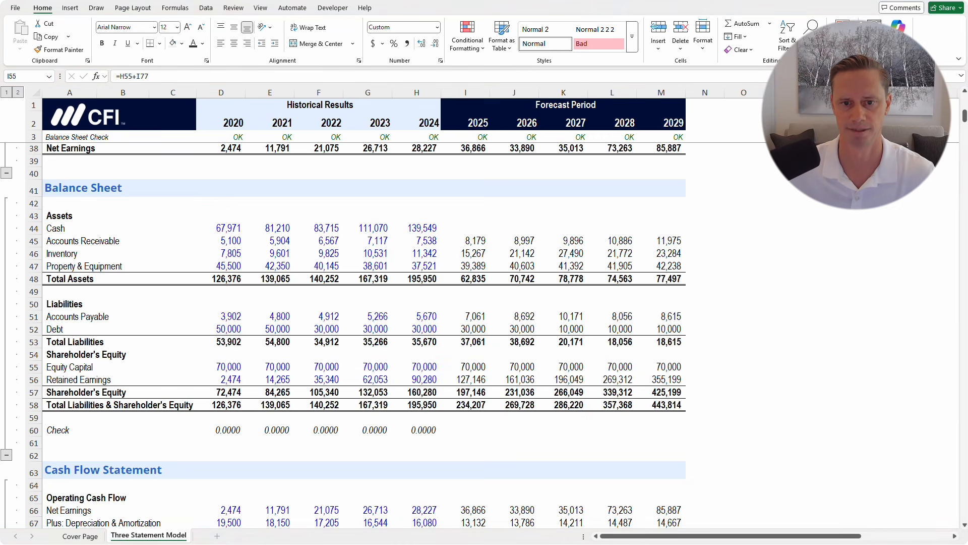
left_click(466, 229)
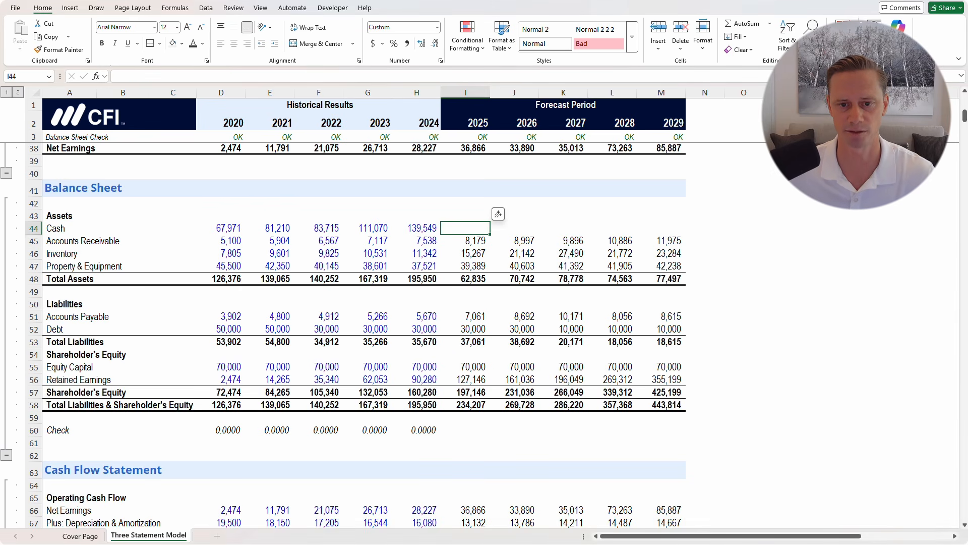
scroll(353, 333, "up", 6)
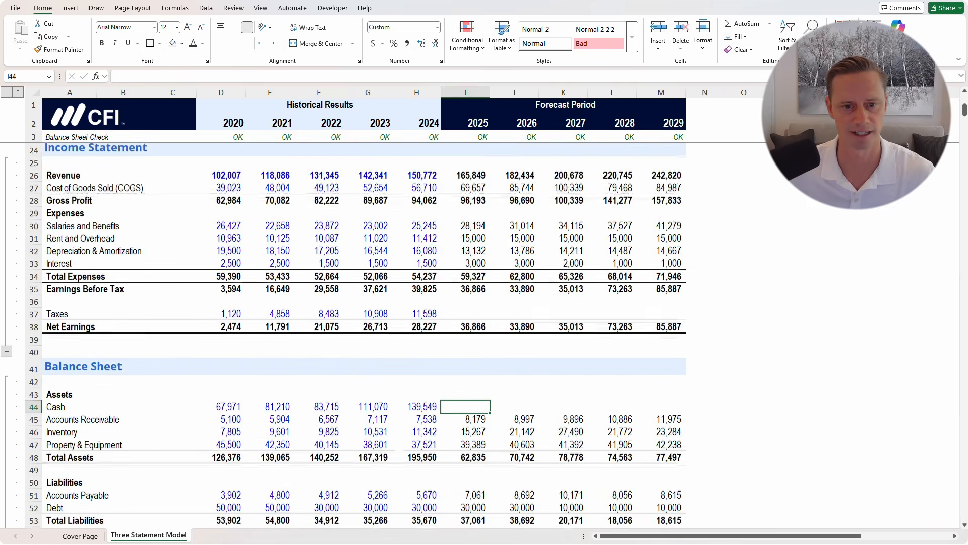
left_click_drag(465, 354, 662, 354)
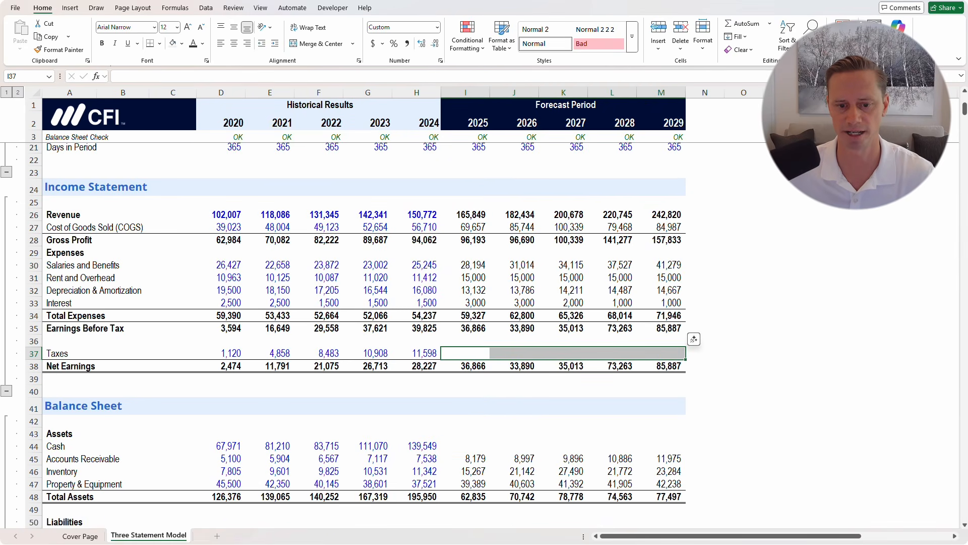
left_click(465, 367)
scroll(465, 367, "down", 6)
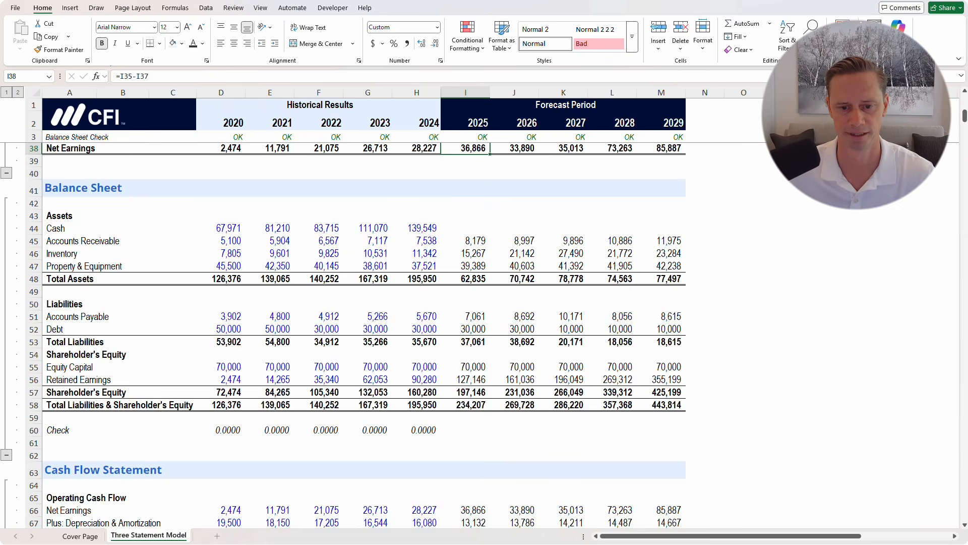
scroll(353, 333, "down", 7)
scroll(353, 333, "down", 4)
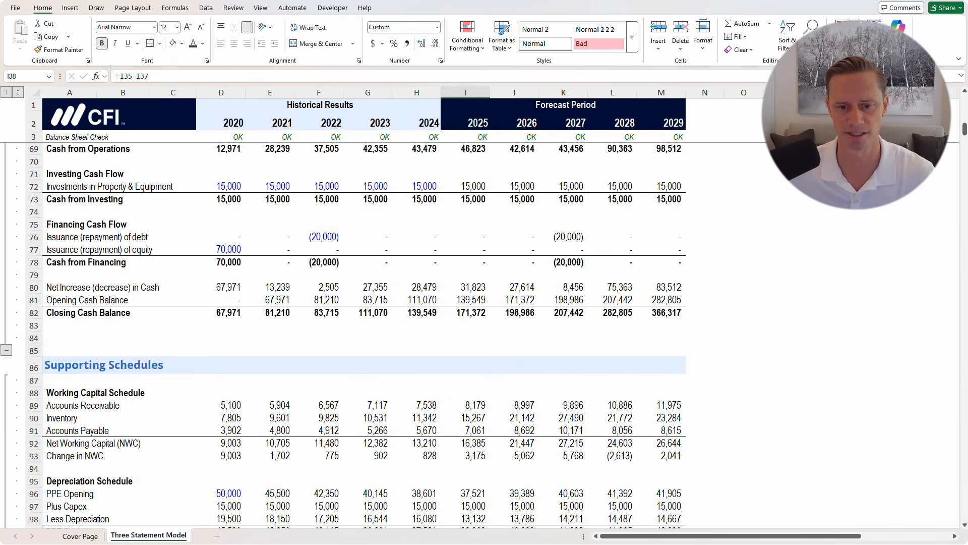
scroll(353, 333, "down", 4)
scroll(353, 333, "up", 14)
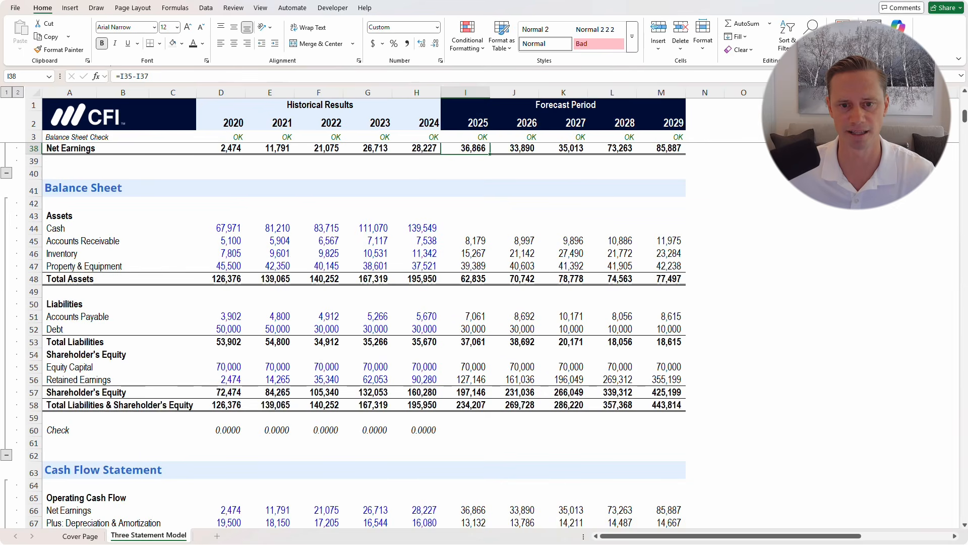
left_click_drag(464, 228, 661, 228)
left_click(563, 443)
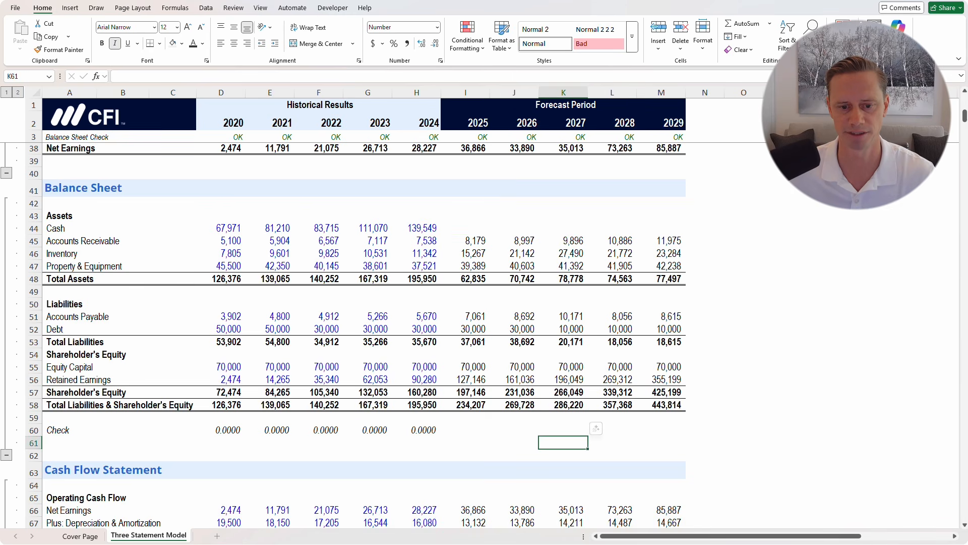
left_click(417, 430)
key("F2")
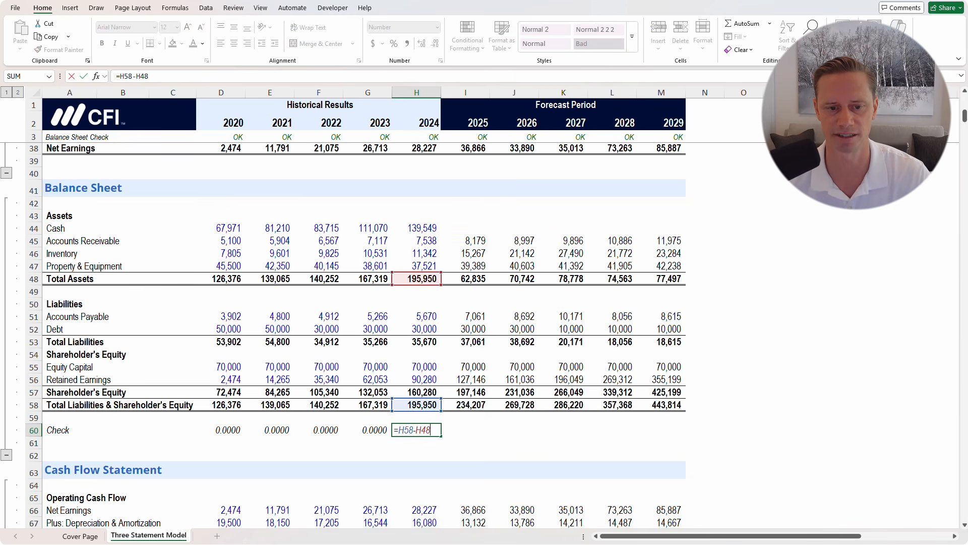
key("Escape")
key("Left")
key("F2")
key("Escape")
key("Left")
key("F2")
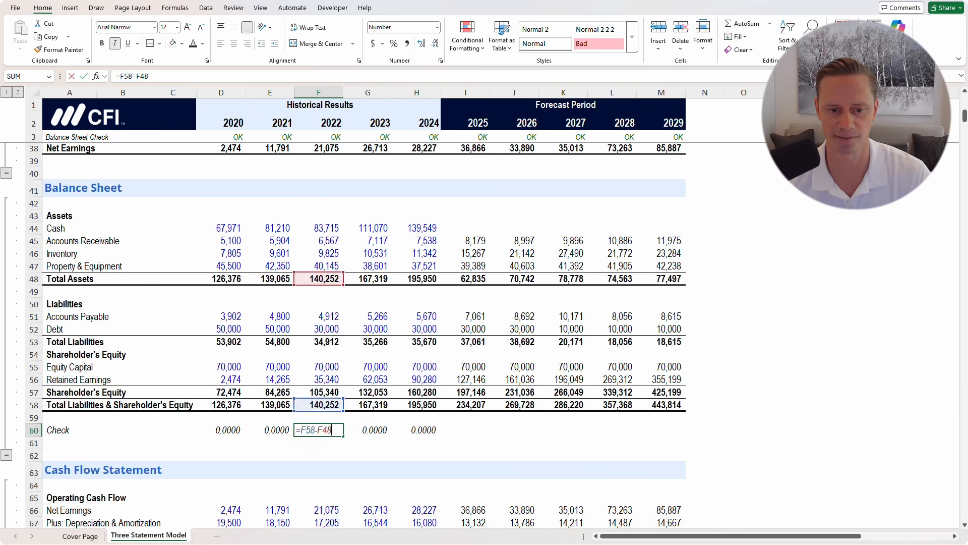
key("Escape")
key("Left")
key("F2")
key("Escape")
key("Right")
key("Right")
key("Right")
key("Right")
key("Left")
key("F2")
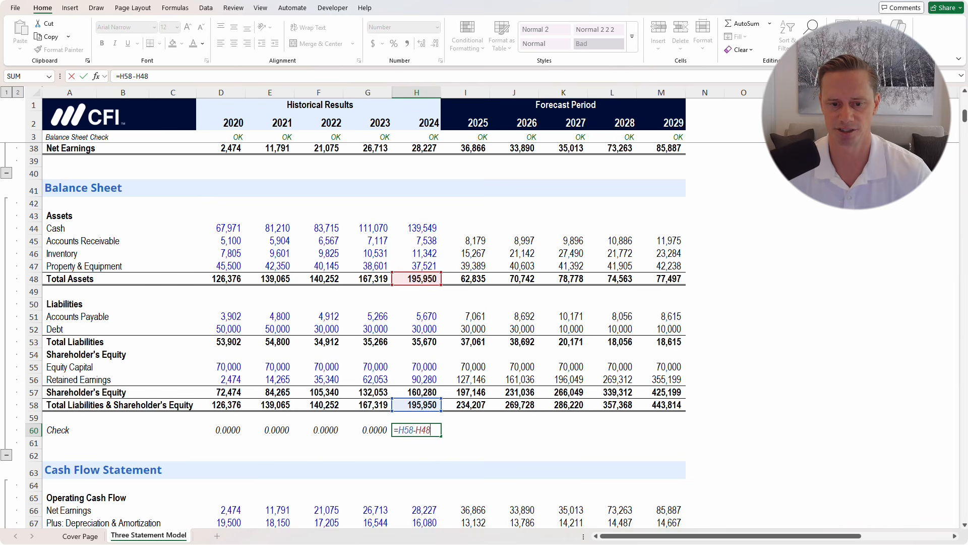
key("Escape")
key("shift+Right")
key("shift+Right")
key("shift+Right")
key("shift+Right")
key("shift+Right")
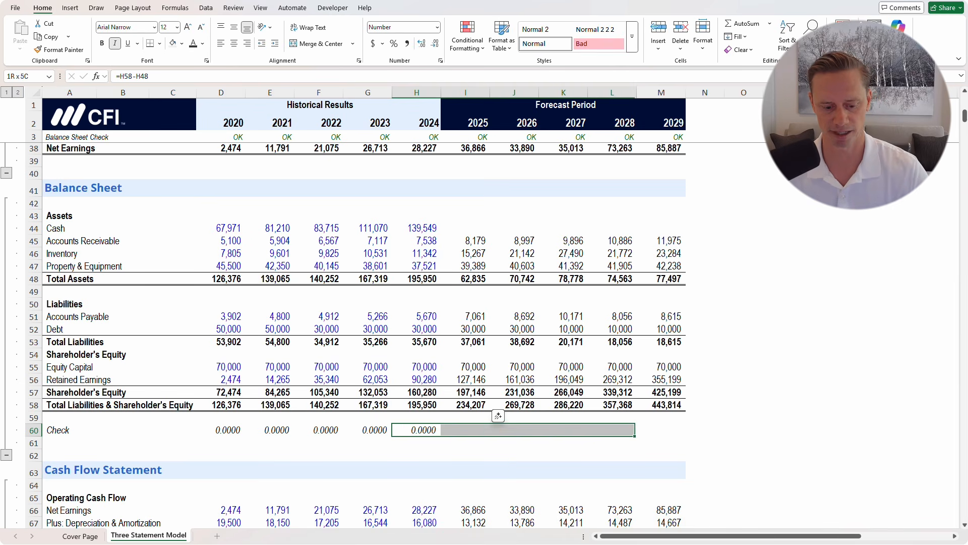
key("ctrl+r")
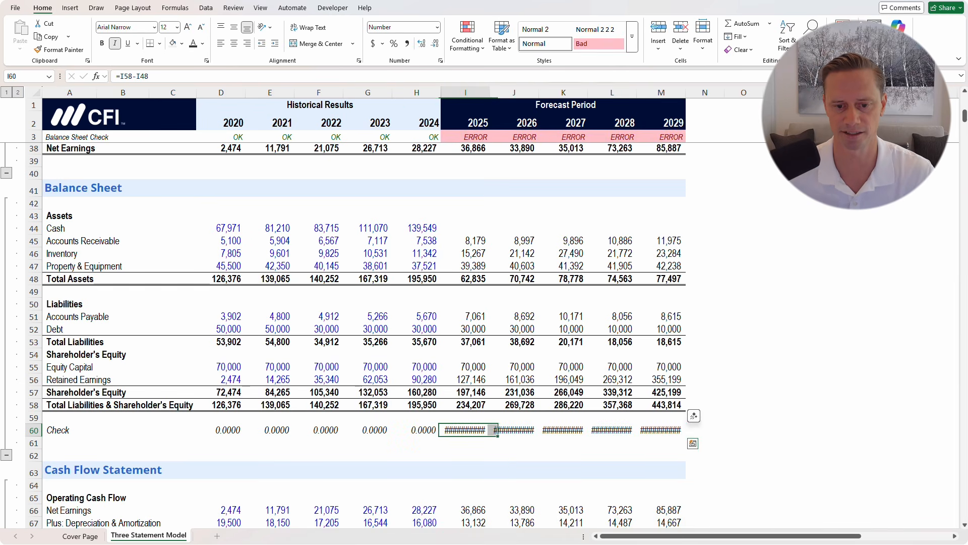
key("Right")
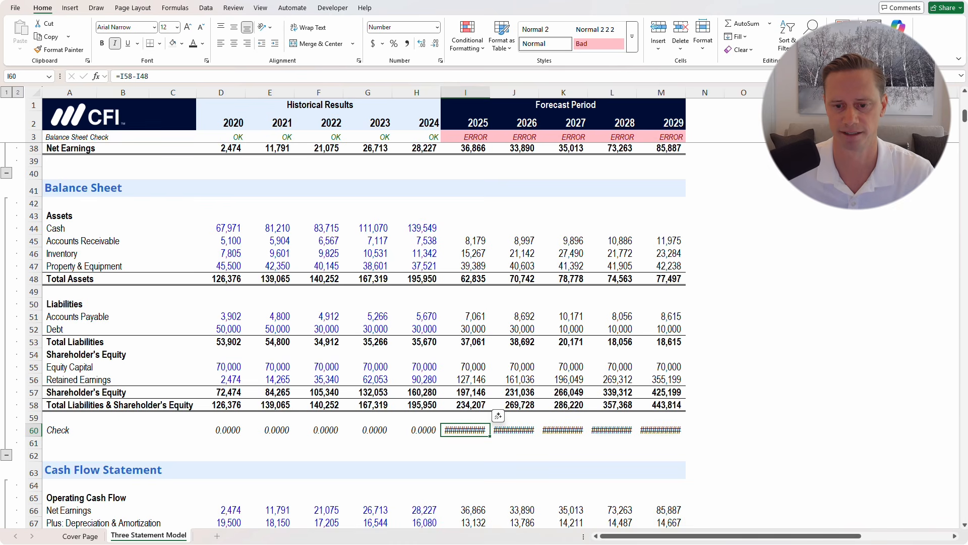
key("shift+Right")
key("shift+Right")
key("shift+Right")
key("shift+Right")
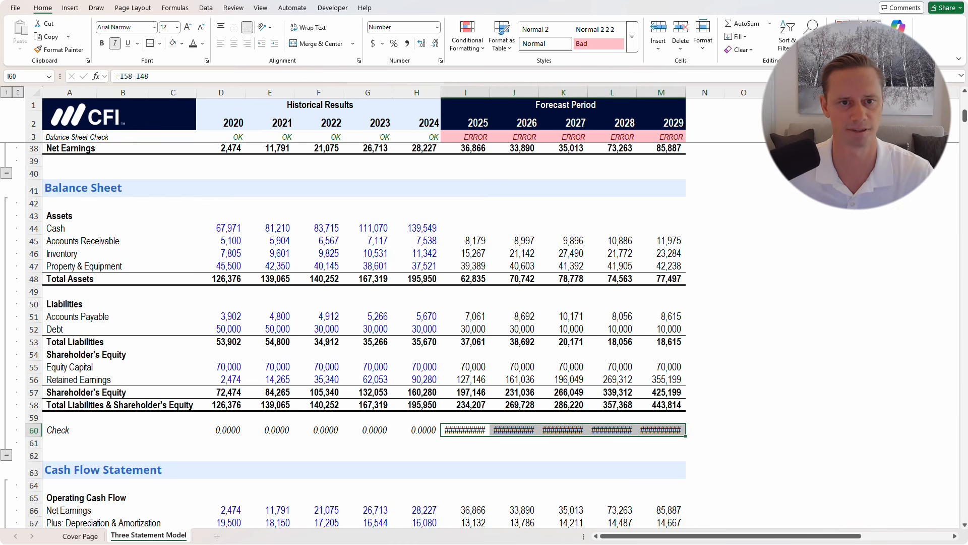
left_click(435, 44)
left_click(436, 43)
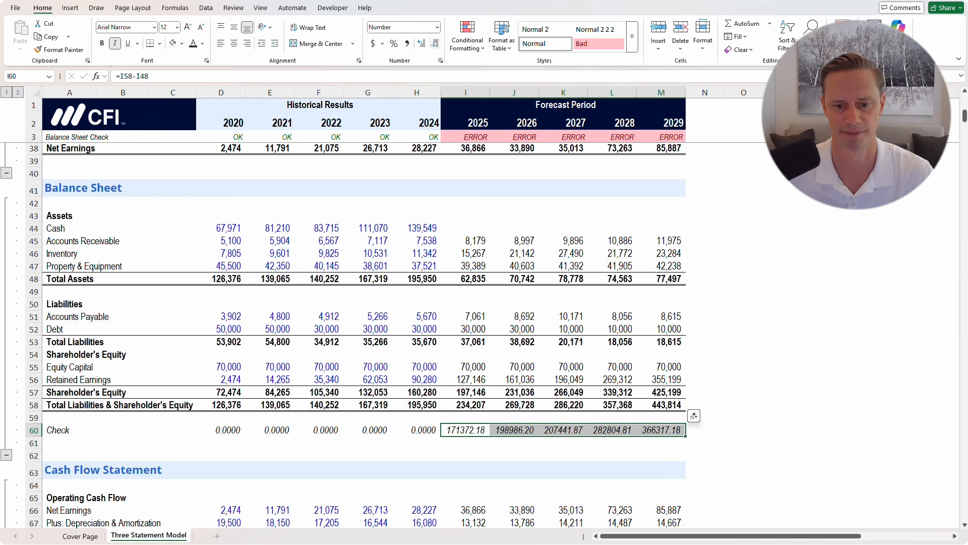
left_click(435, 43)
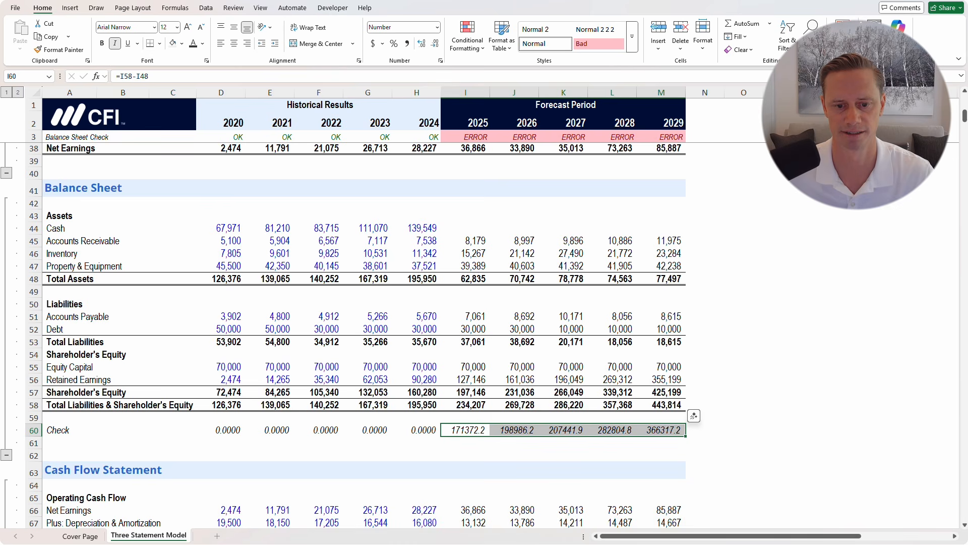
left_click(421, 44)
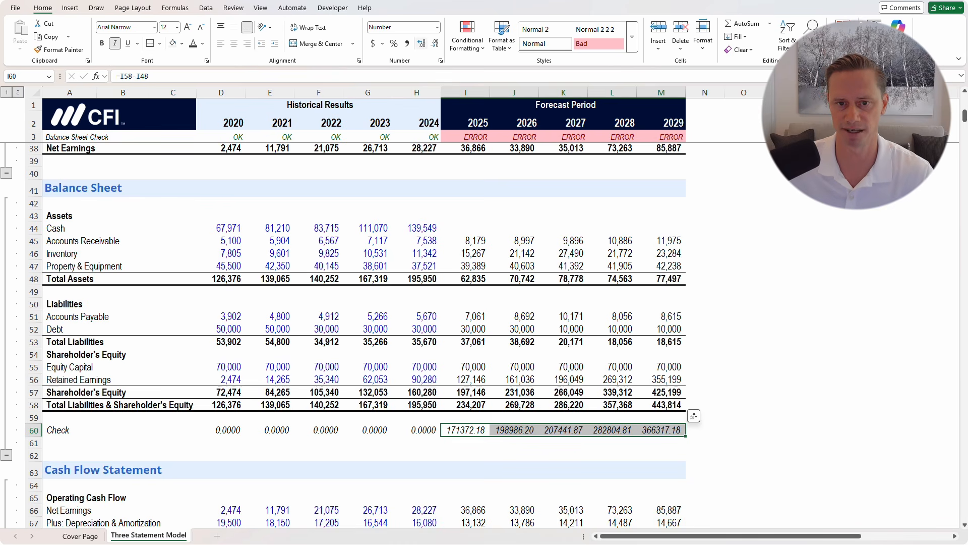
left_click(563, 329)
left_click(466, 137)
key("F2")
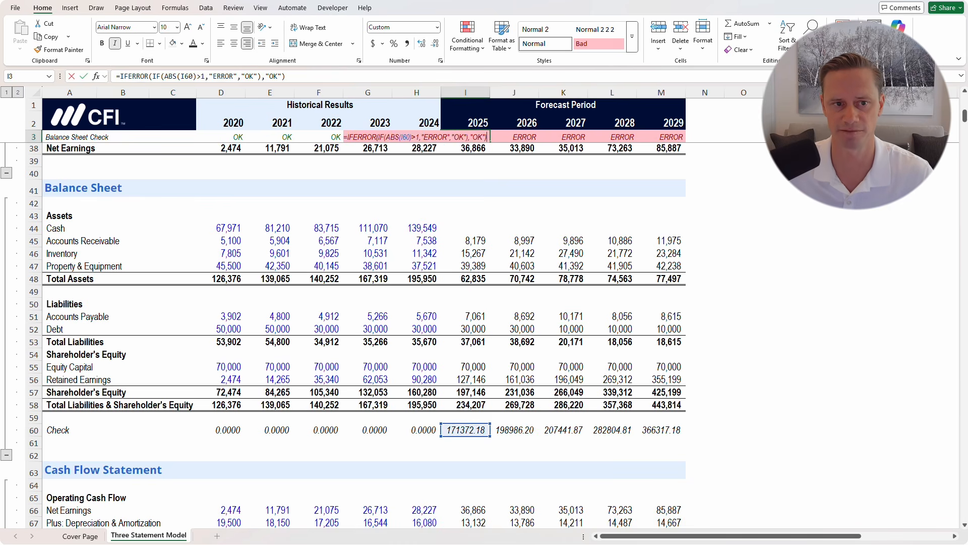
left_click_drag(286, 76, 241, 76)
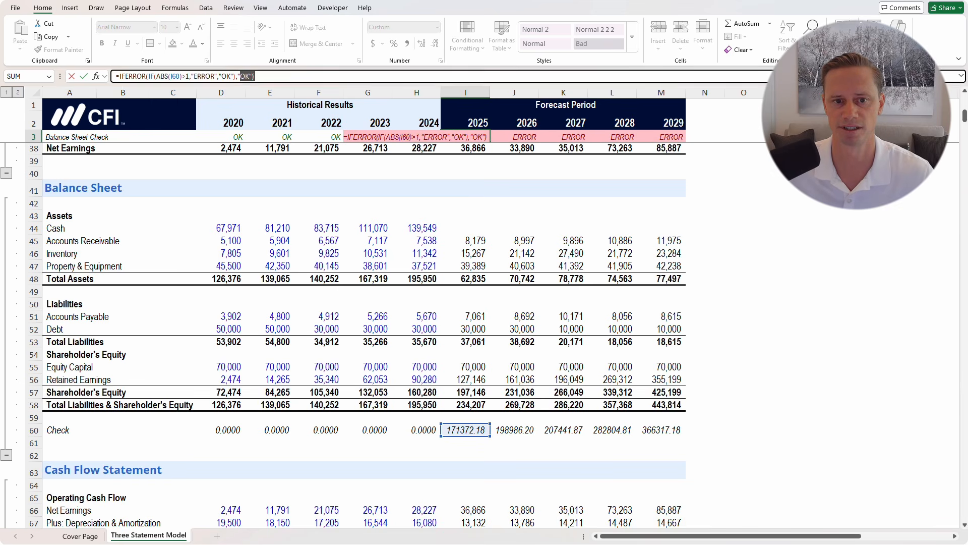
key("Escape")
left_click(466, 203)
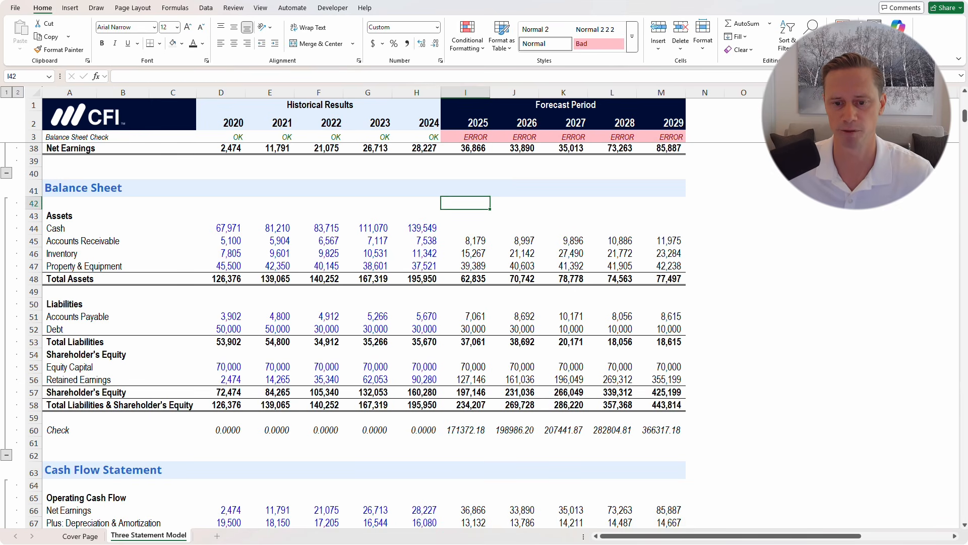
left_click_drag(465, 430, 661, 430)
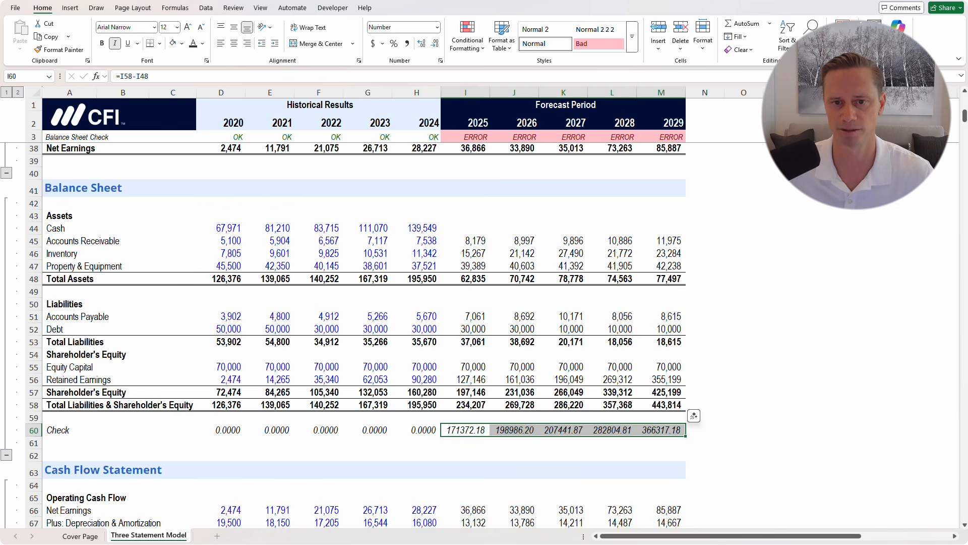
left_click_drag(465, 137, 662, 137)
left_click(466, 228)
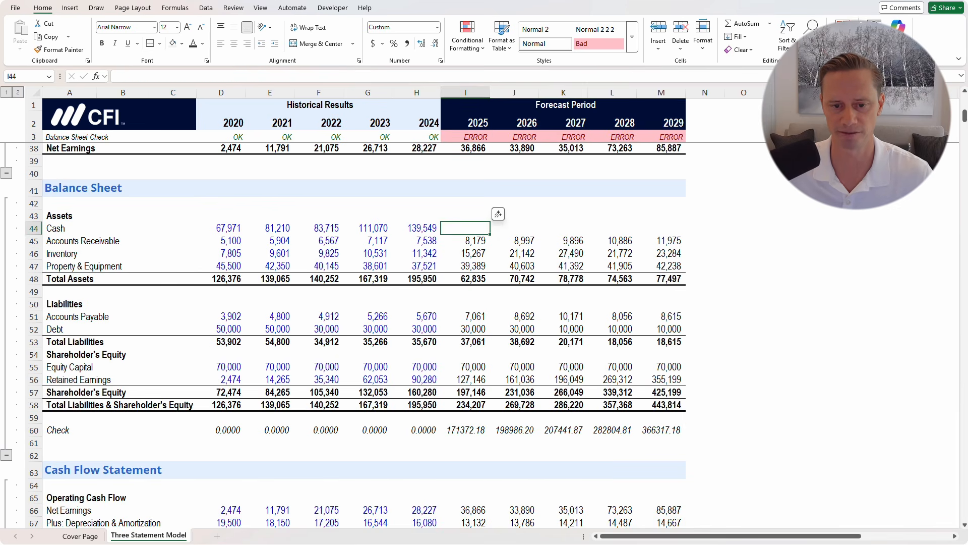
left_click(514, 354)
scroll(514, 354, "up", 5)
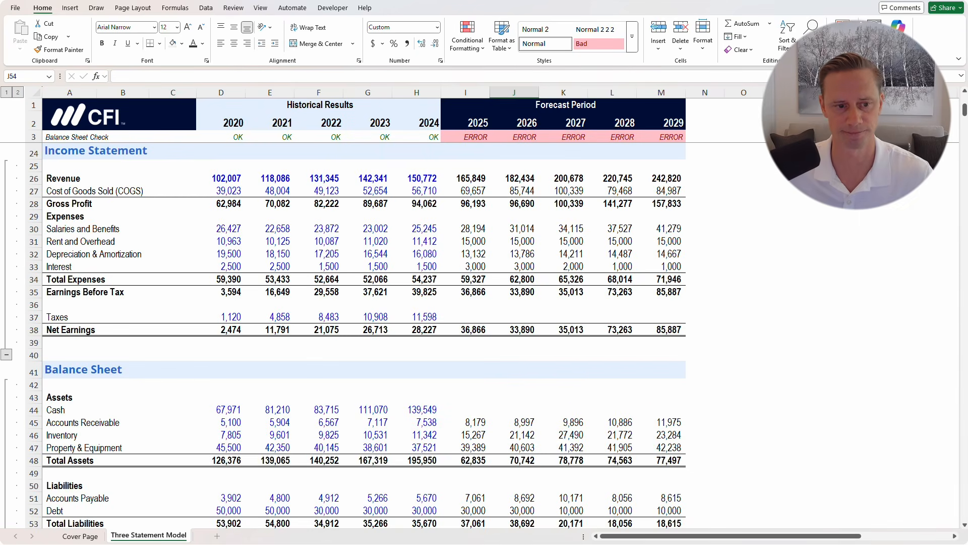
scroll(363, 332, "up", 7)
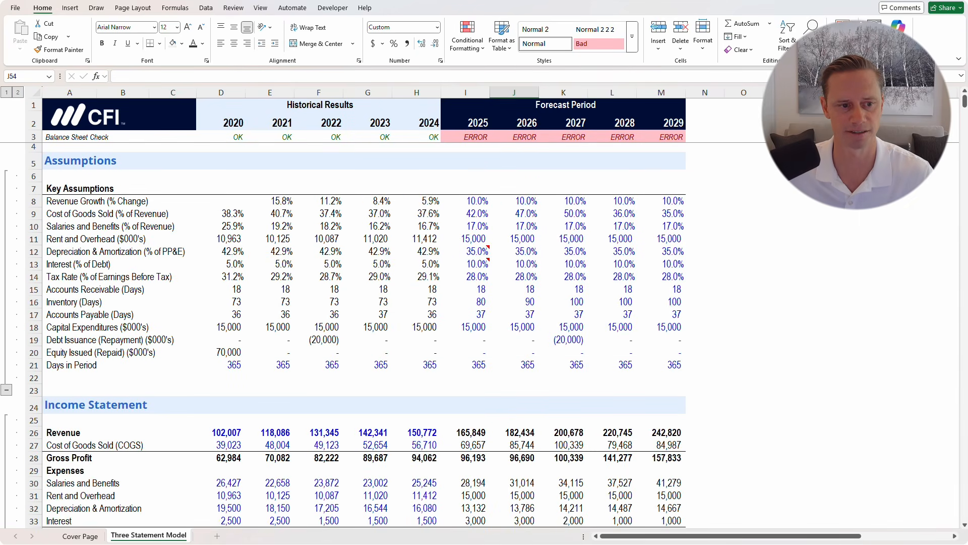
left_click_drag(71, 276, 534, 277)
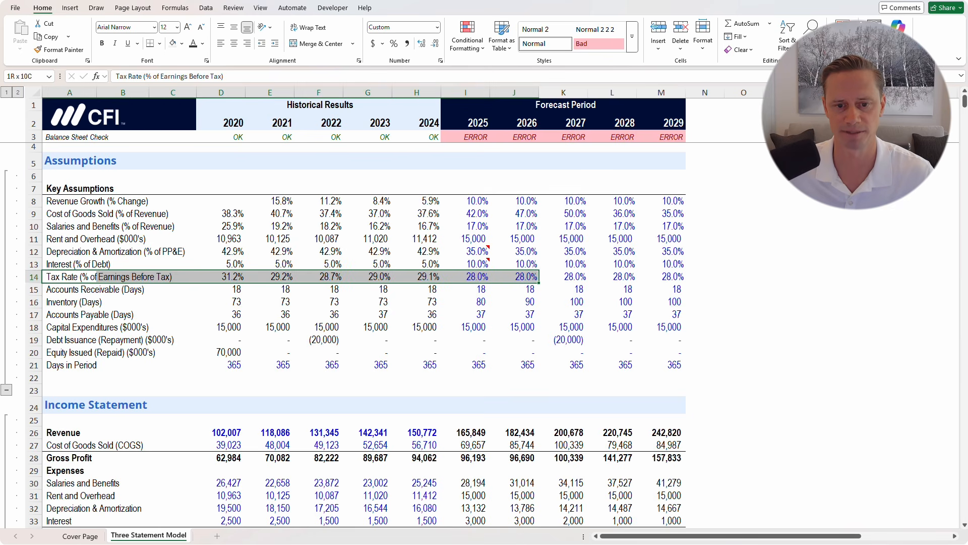
left_click(474, 365)
scroll(474, 364, "down", 9)
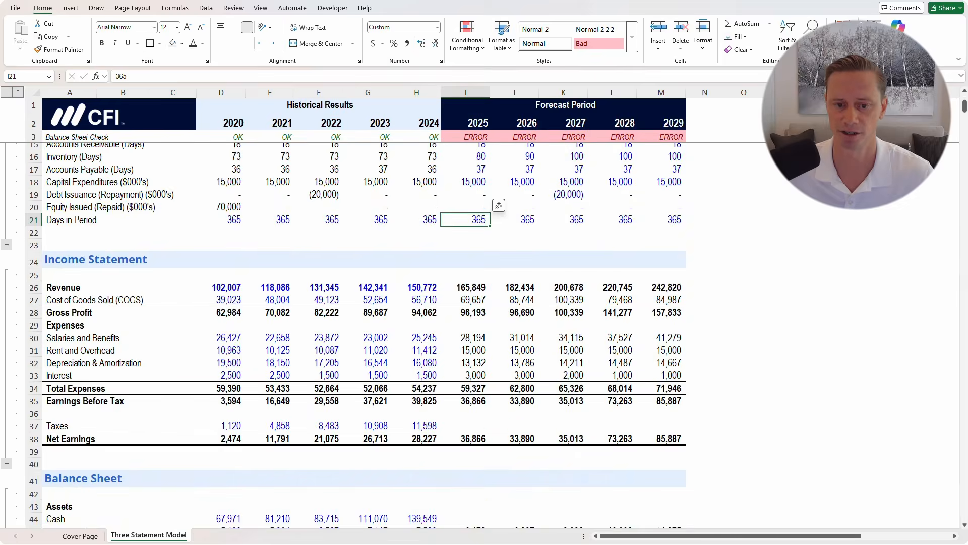
scroll(364, 336, "down", 5)
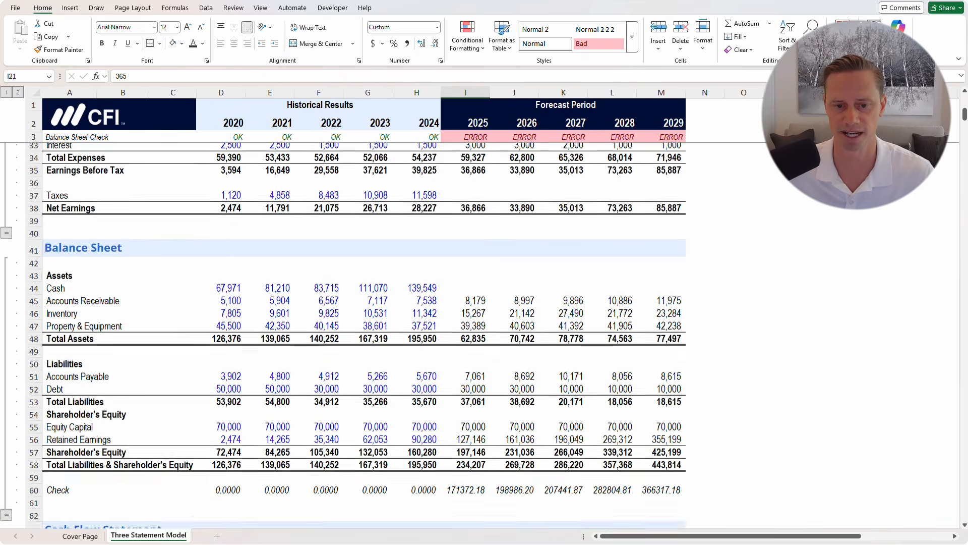
scroll(363, 336, "down", 2)
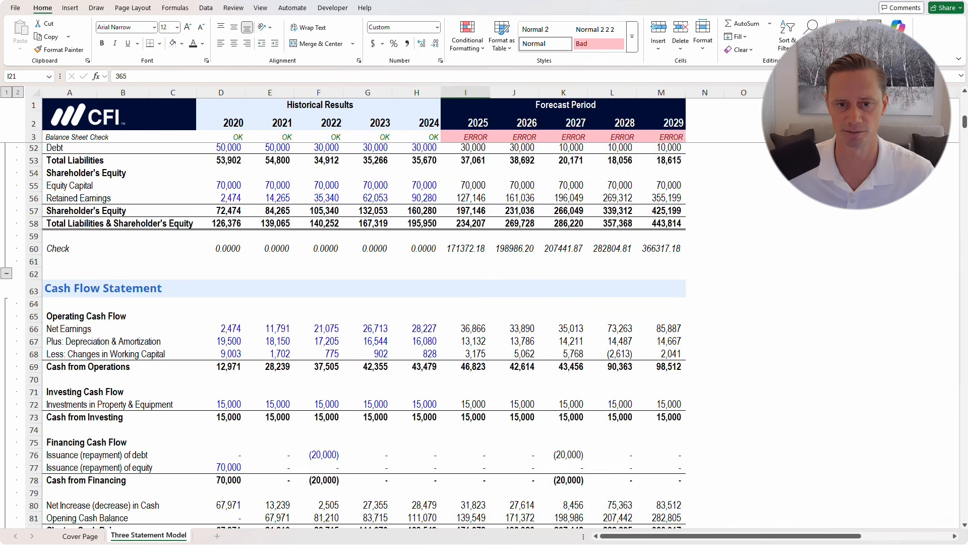
scroll(363, 336, "up", 8)
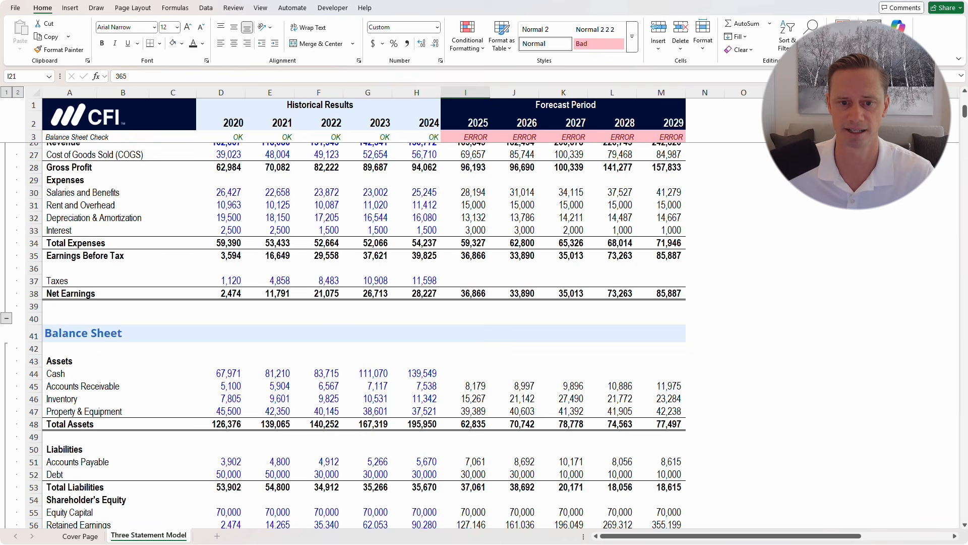
left_click(465, 281)
Enter the 2025 Taxes formula =I35*I14 in I37 and fill it across to M37
scroll(466, 281, "up", 2)
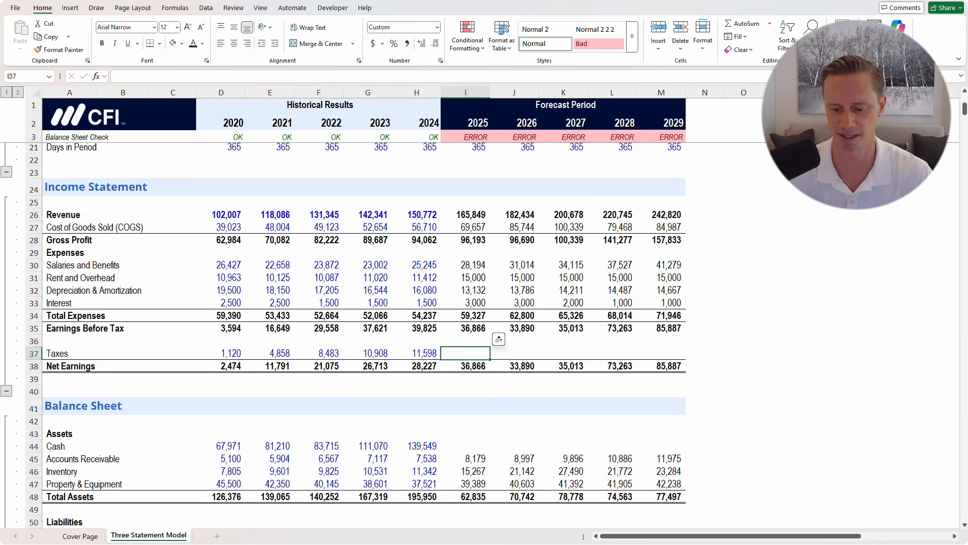
type("=")
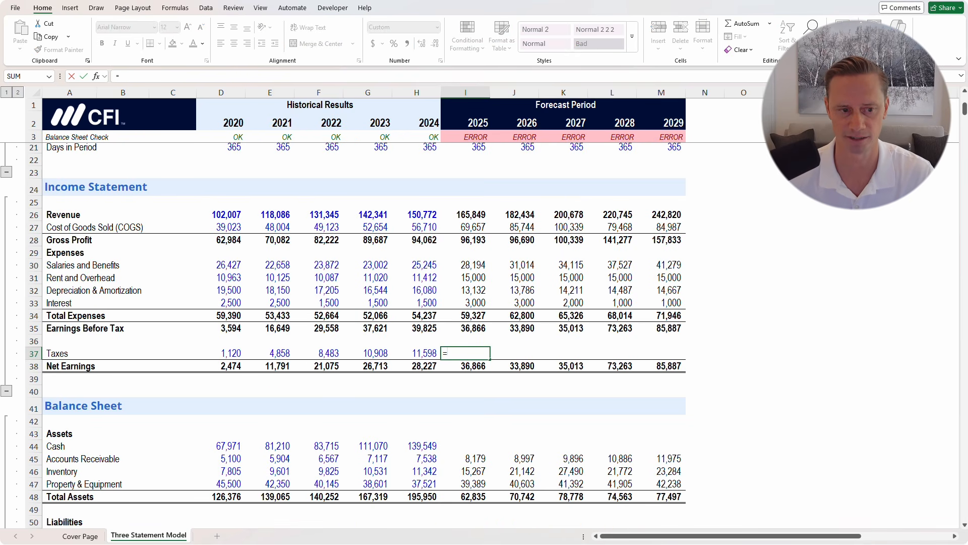
key("Up")
key("Up")
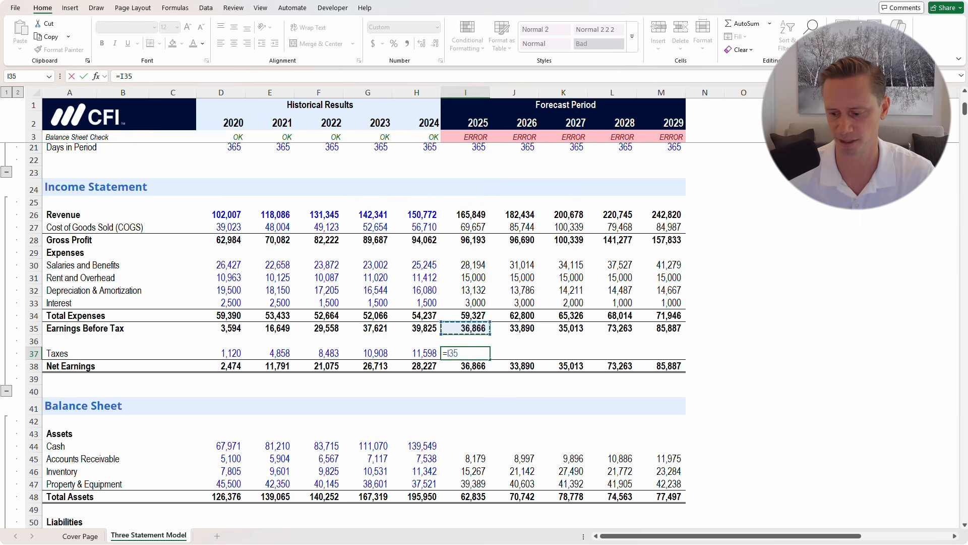
type("*")
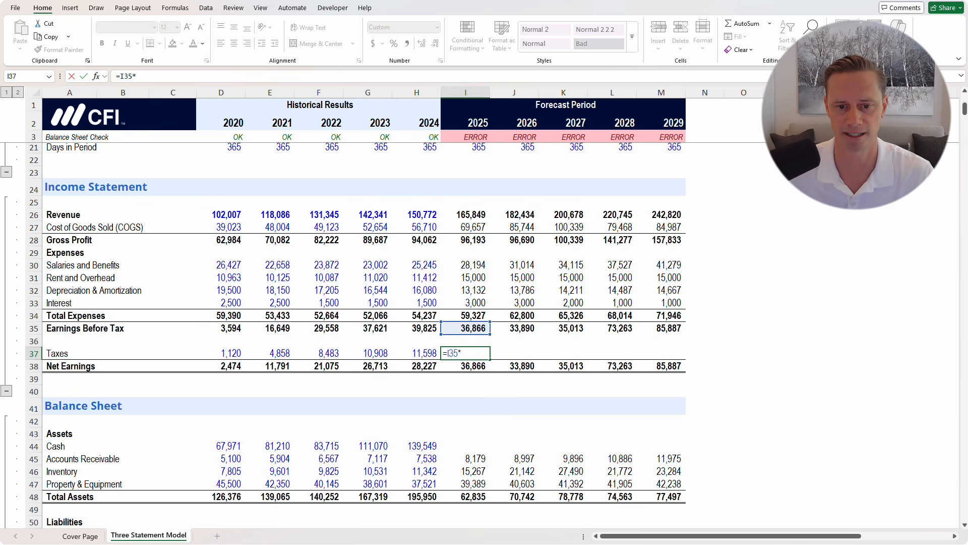
scroll(353, 333, "up", 6)
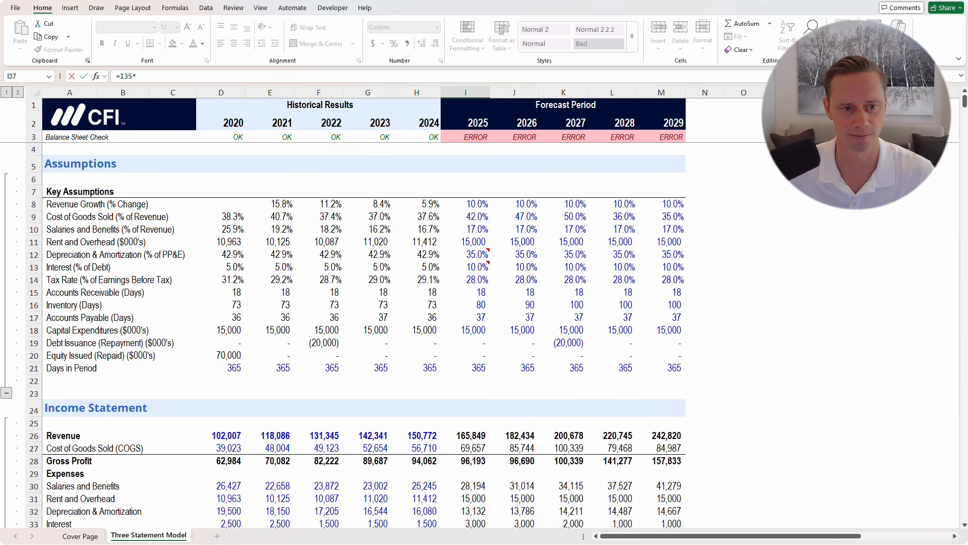
left_click(477, 279)
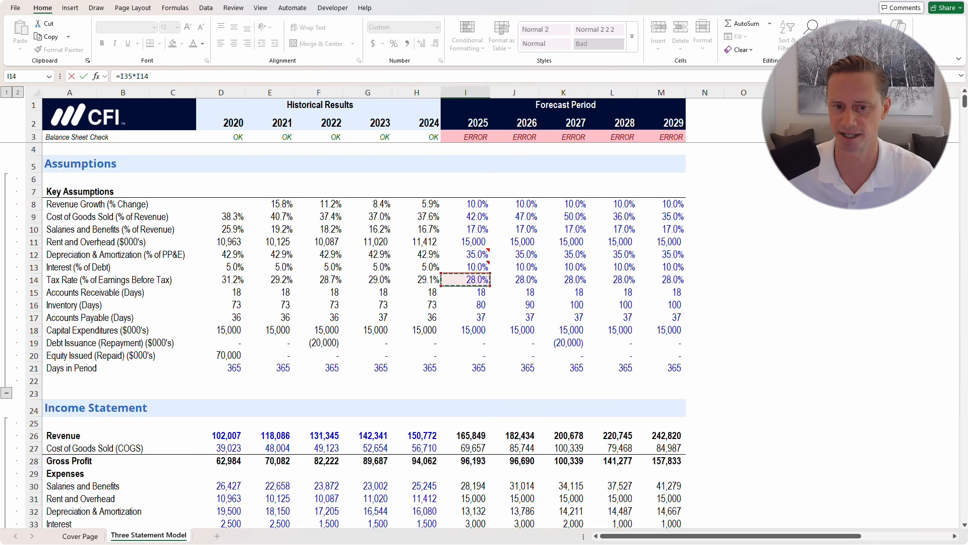
key("ctrl+Return")
scroll(484, 353, "down", 2)
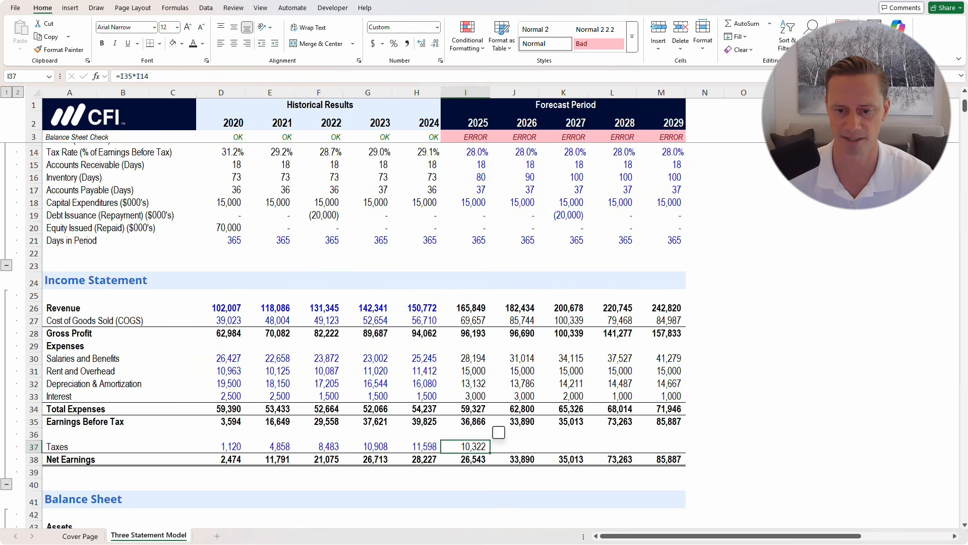
left_click_drag(489, 452, 683, 451)
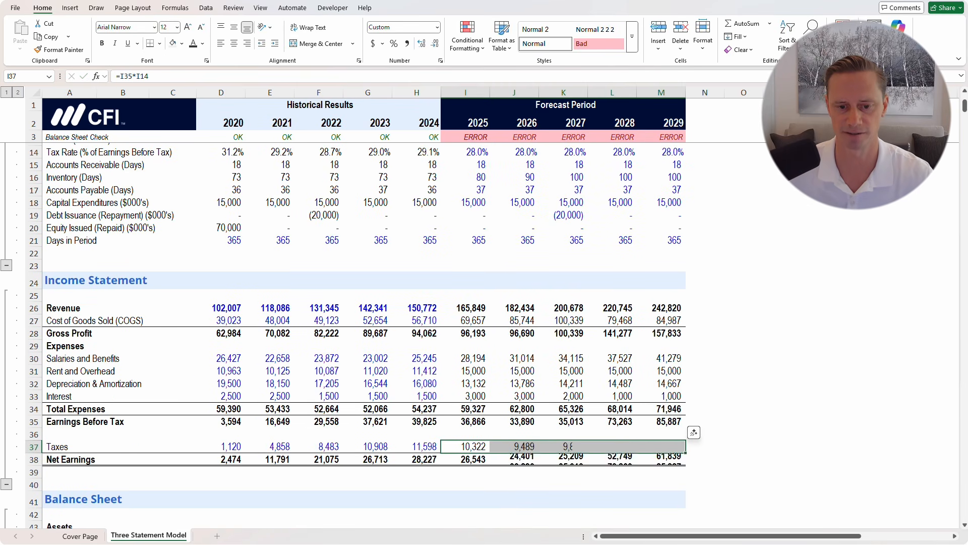
Check the 2025–2028 Net Earnings formulas, leaving them unchanged
key("Down")
key("Down")
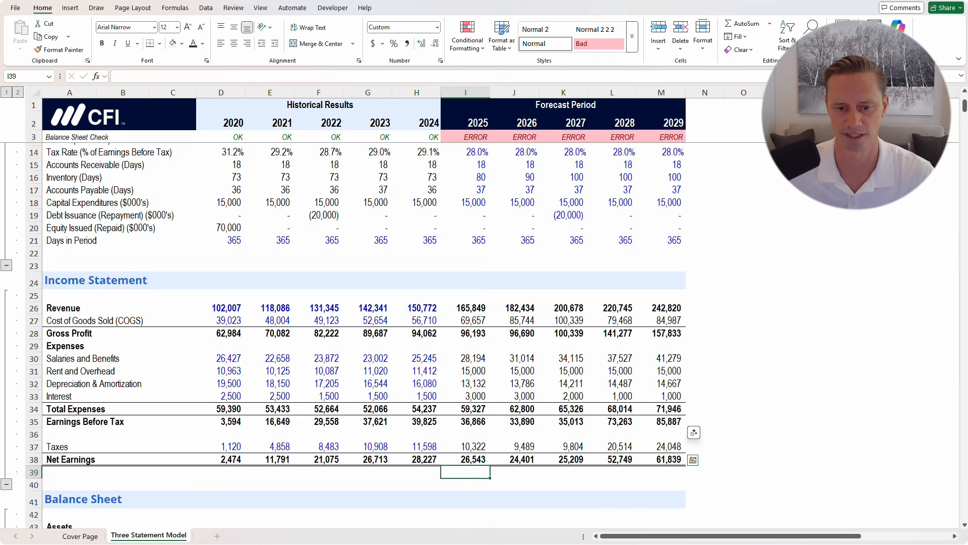
key("Up")
key("F2")
key("Tab")
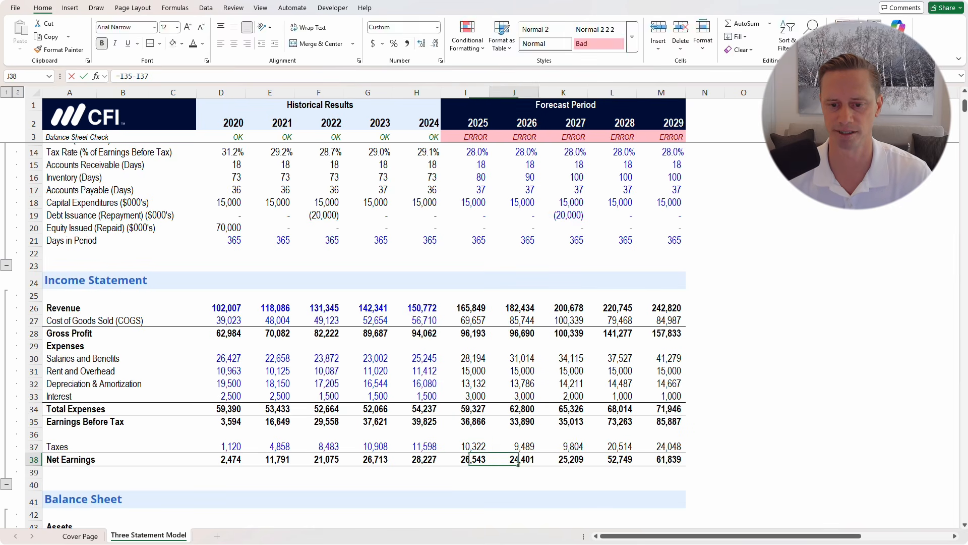
key("F2")
key("Tab")
key("F2")
key("Tab")
key("F2")
key("Escape")
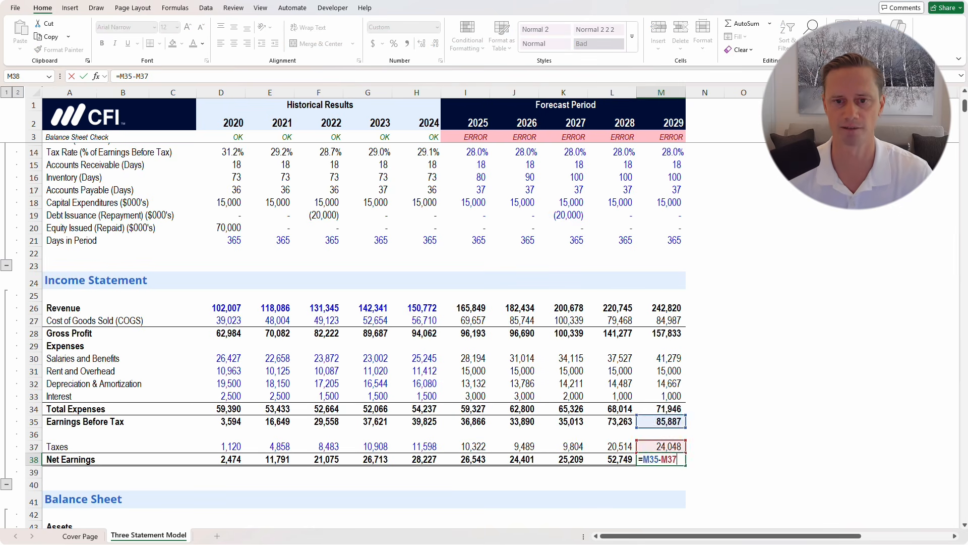
key("Left")
key("Left")
key("Left")
scroll(363, 333, "down", 2)
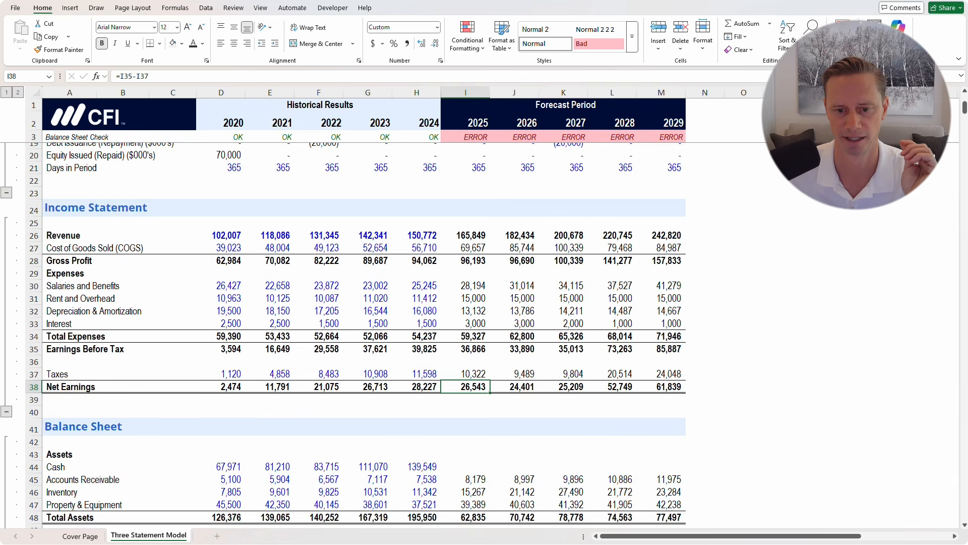
Link 2025 Cash in I44 to closing cash =I82 and fill it through 2029
left_click(466, 467)
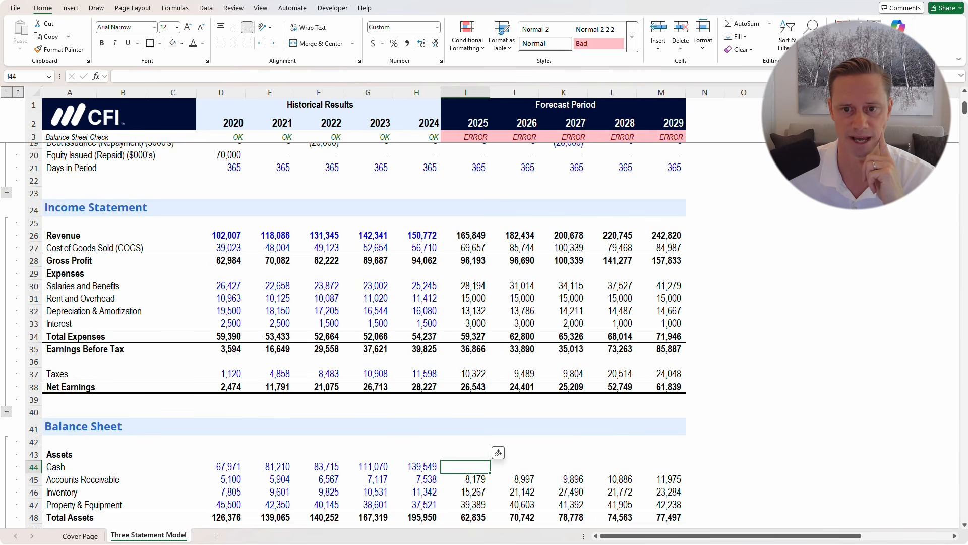
scroll(363, 332, "down", 6)
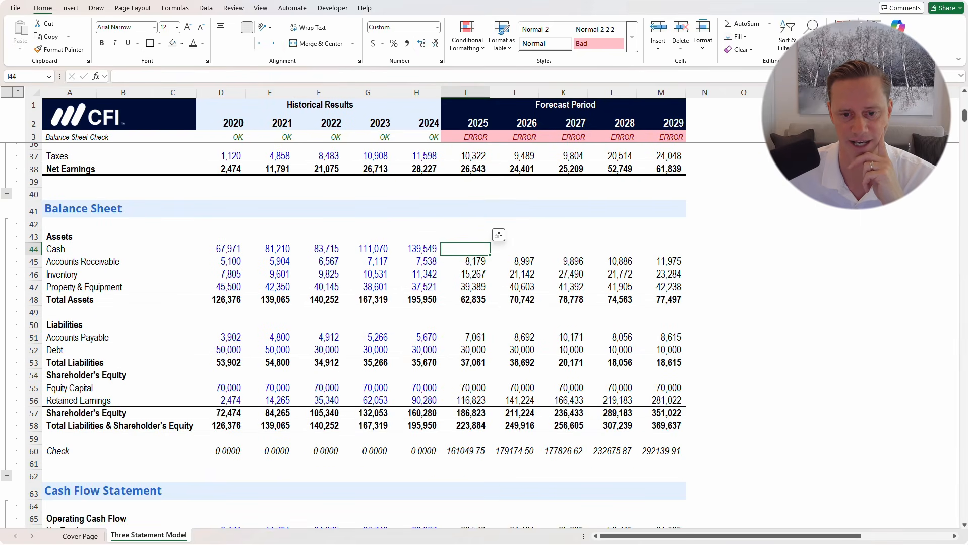
scroll(363, 333, "down", 4)
scroll(363, 333, "down", 4)
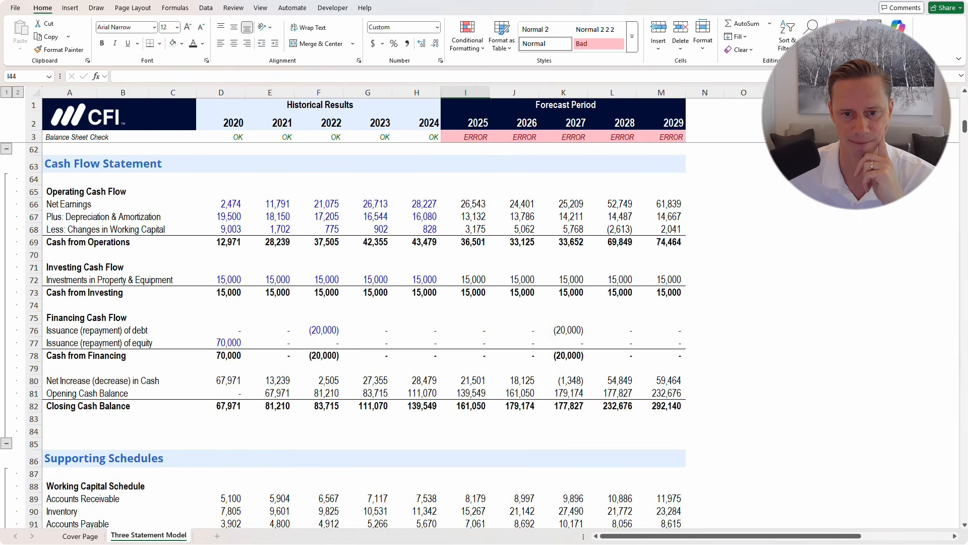
scroll(363, 333, "up", 10)
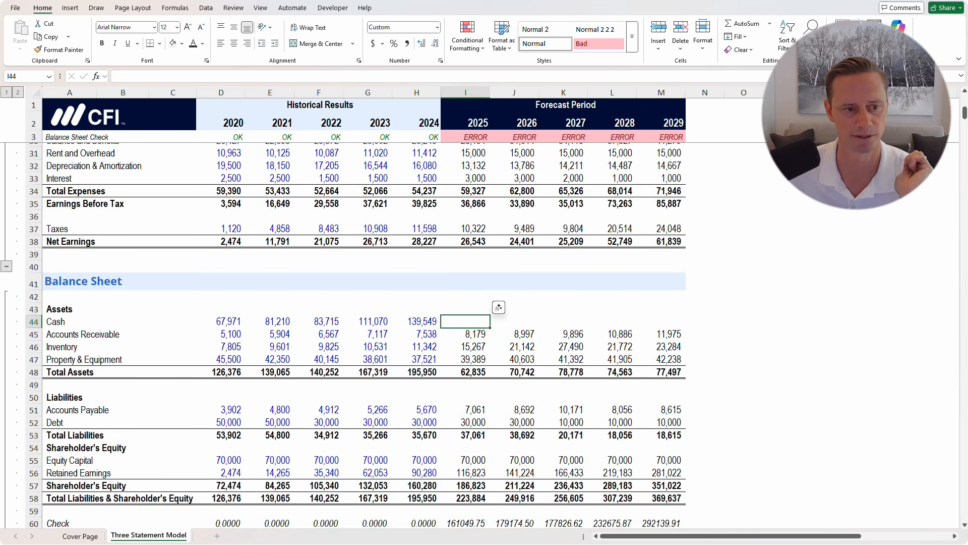
type("=")
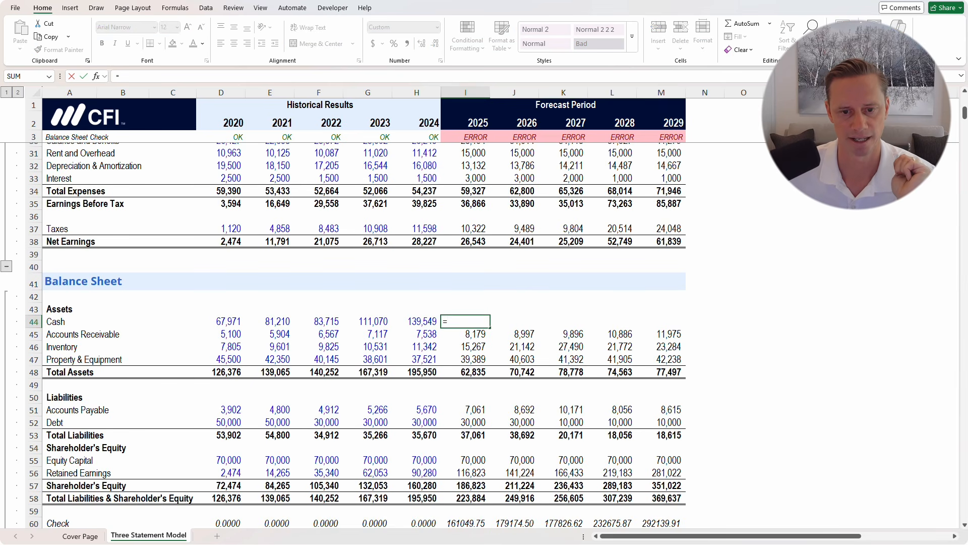
scroll(363, 333, "down", 9)
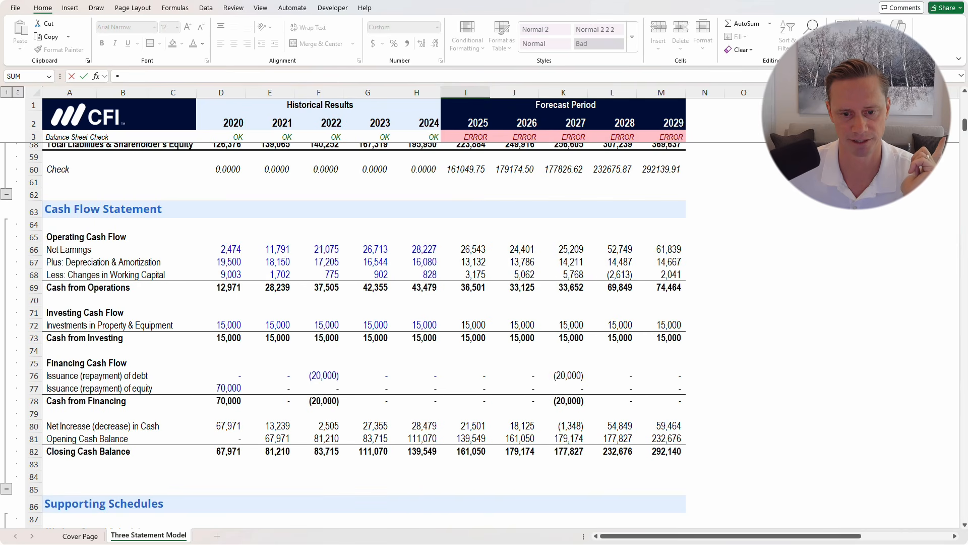
left_click(471, 451)
key("Return")
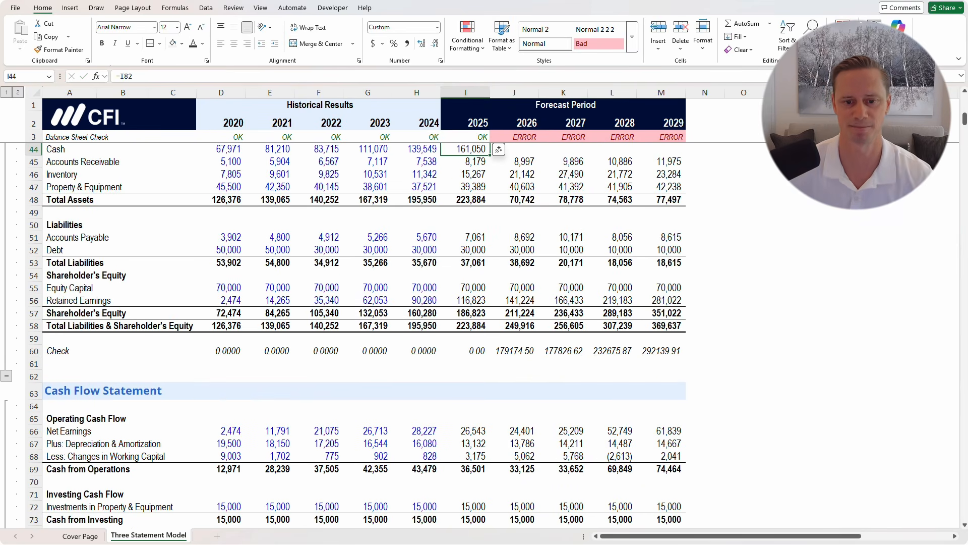
scroll(363, 333, "up", 2)
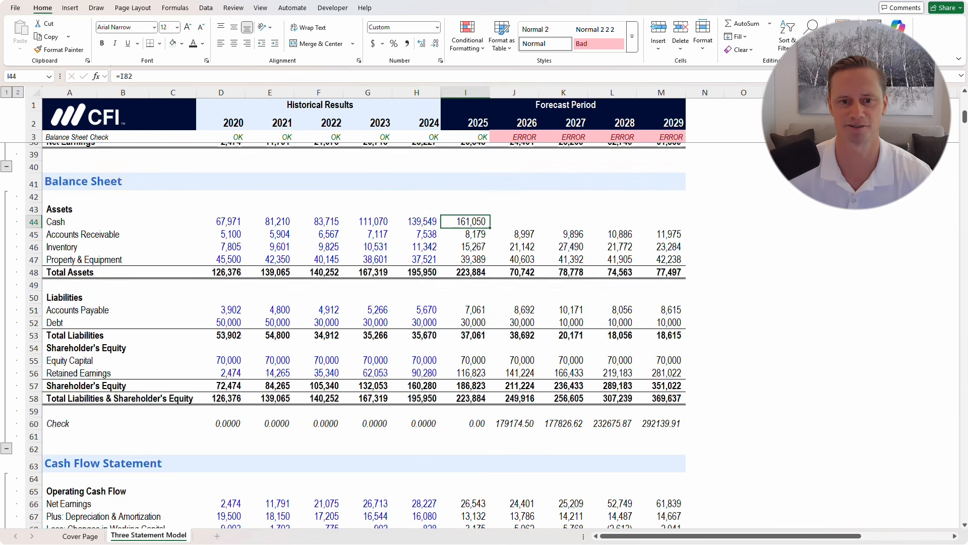
key("shift+Right")
key("shift+Right")
key("shift+Right")
key("shift+Right")
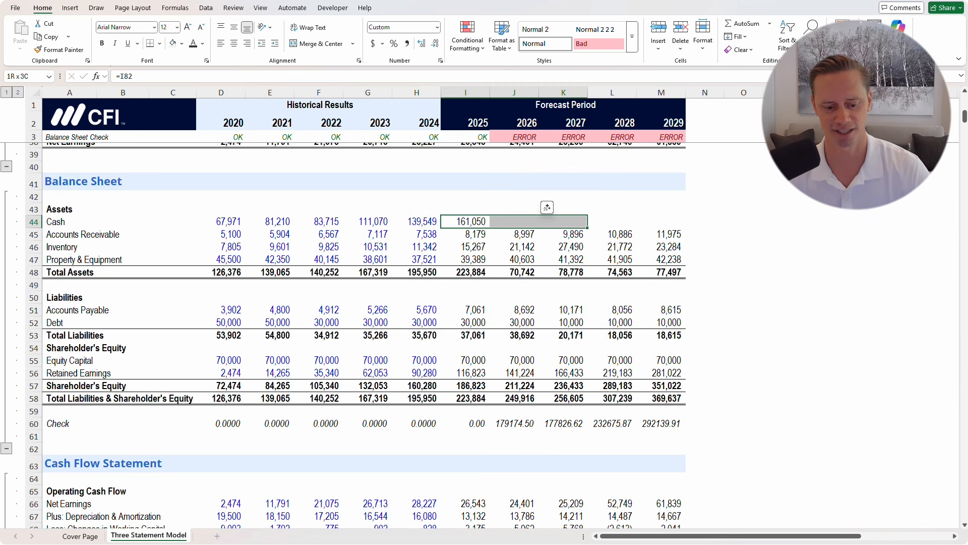
key("ctrl+r")
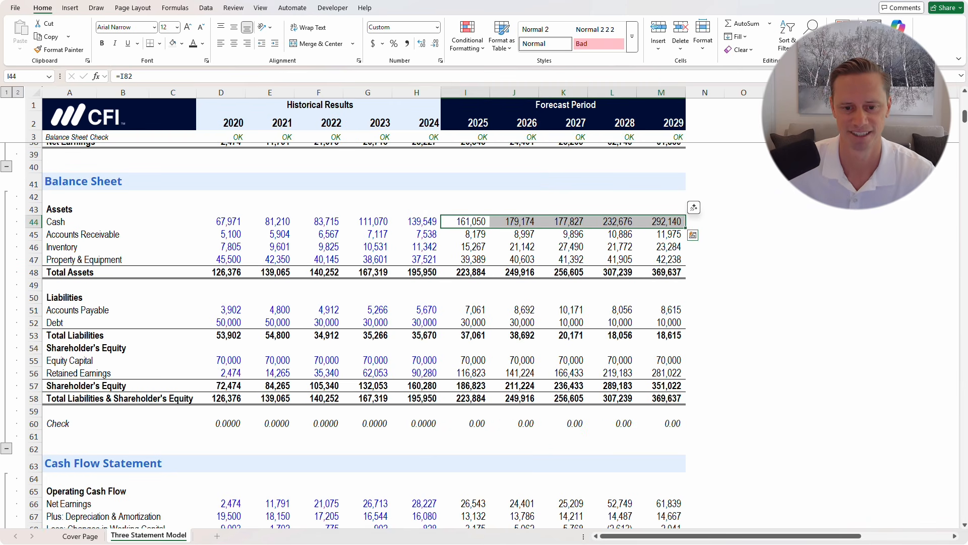
Add two decimal places to the 2025–2029 balance check values
left_click_drag(465, 423, 661, 423)
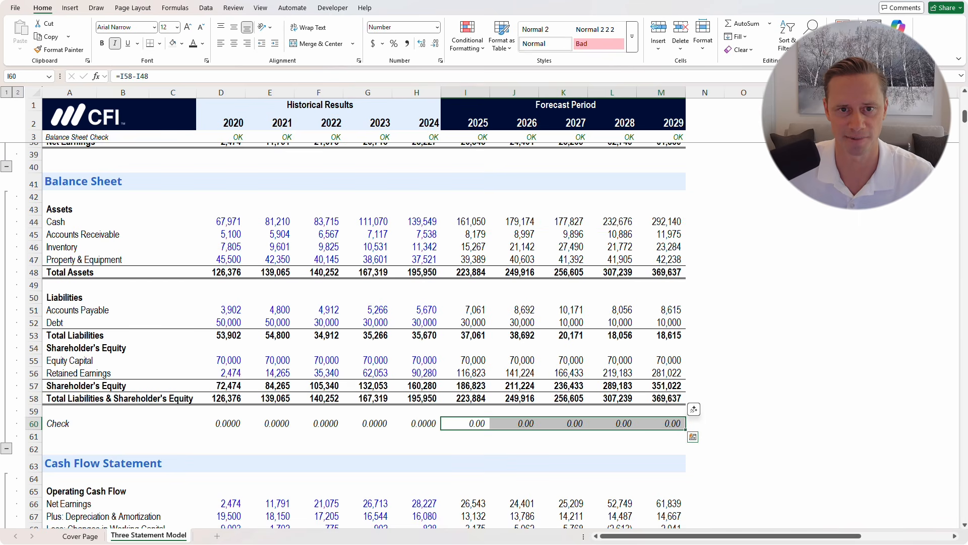
left_click(422, 43)
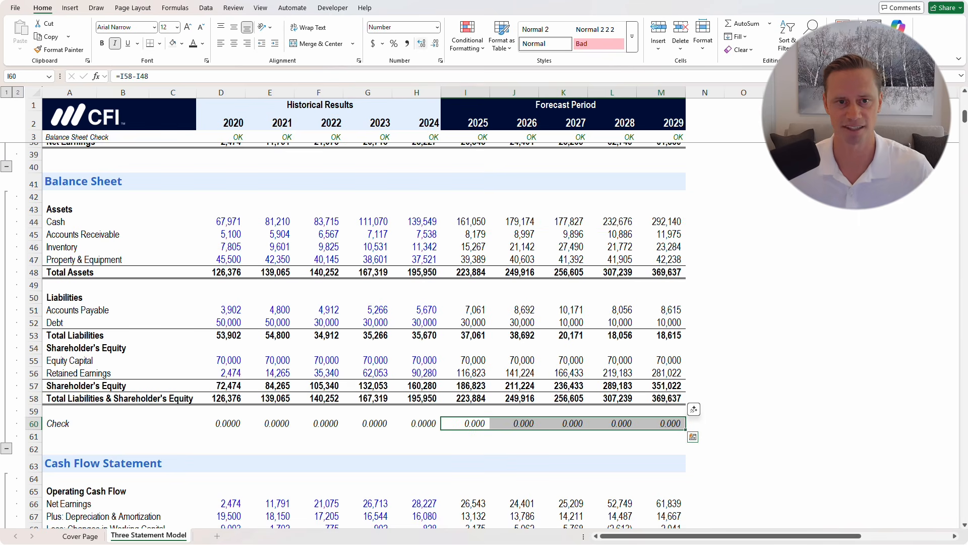
left_click(422, 43)
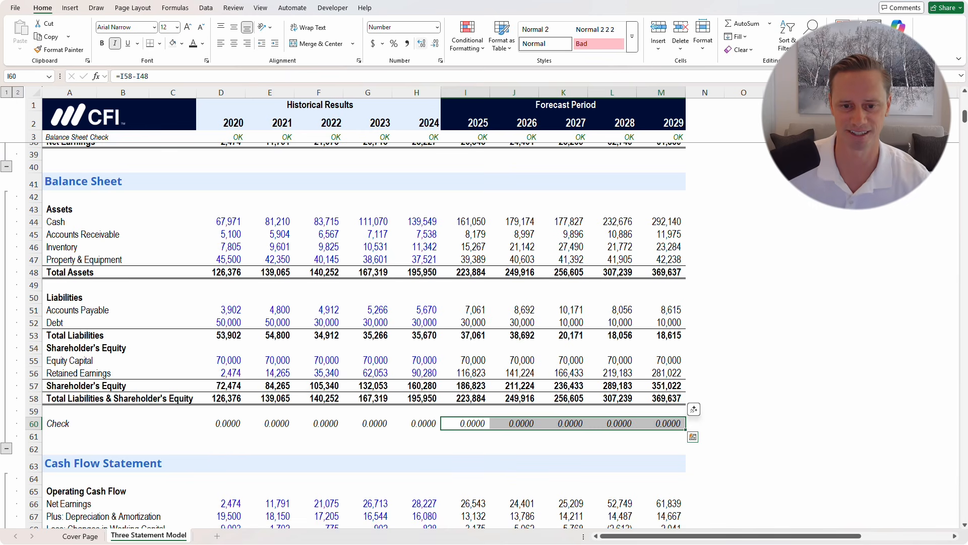
Return to the Home ribbon, deselect onto cell I49, and scroll past Supporting Schedules to Charts and Graphs
scroll(333, 9, "down", 2)
left_click(465, 222)
key("Up")
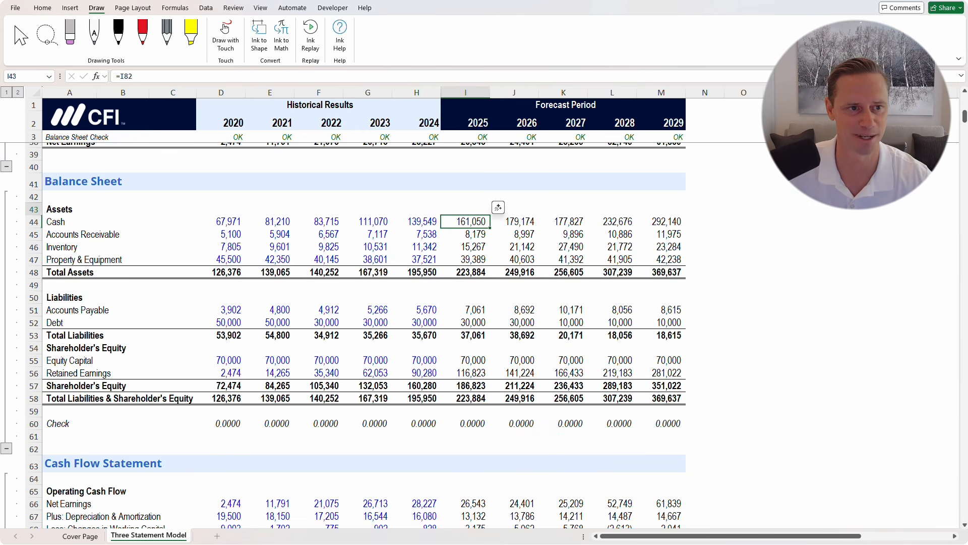
left_click(42, 8)
left_click(465, 285)
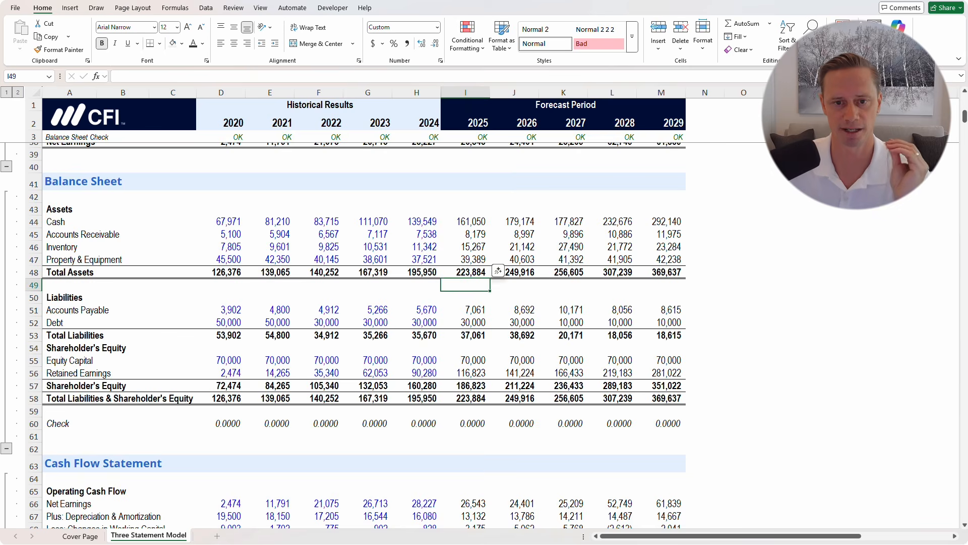
scroll(353, 333, "down", 3)
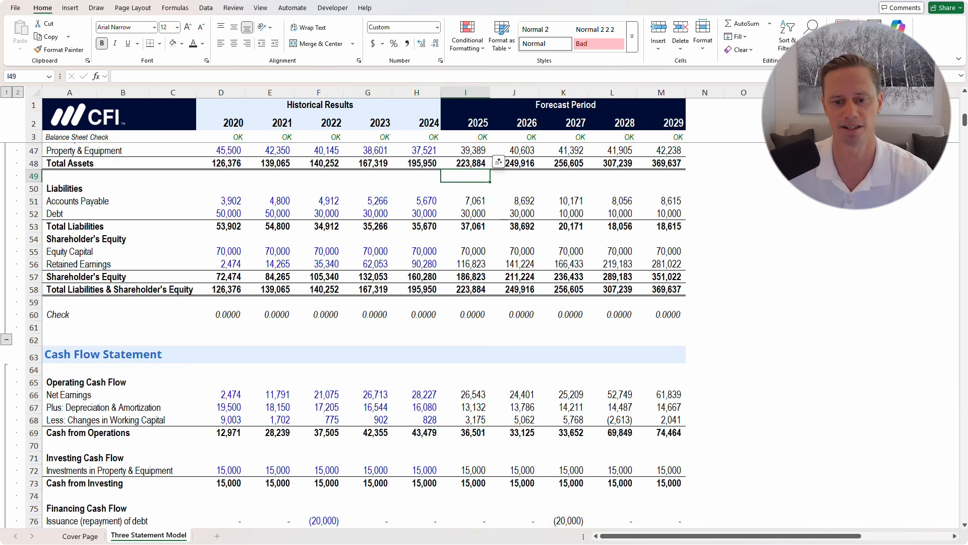
scroll(364, 333, "down", 4)
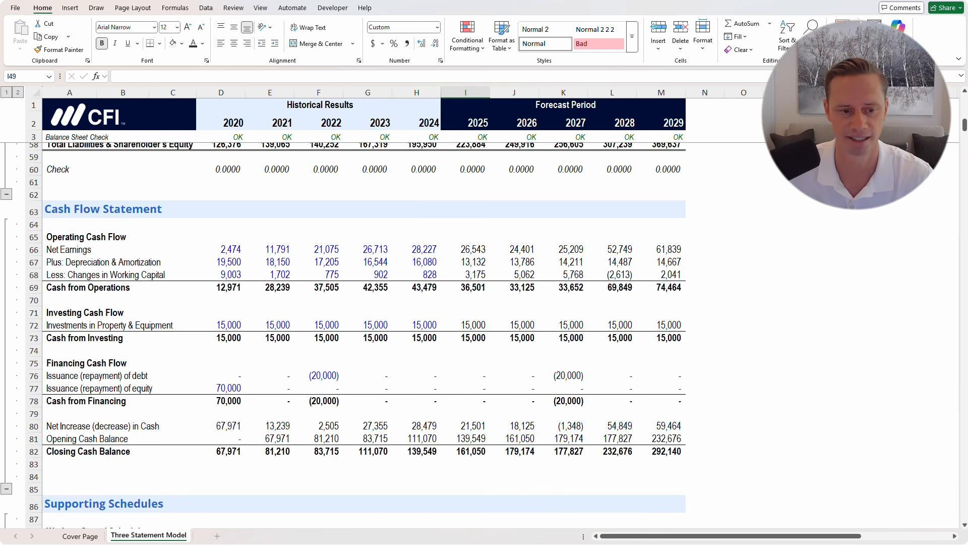
scroll(353, 333, "down", 5)
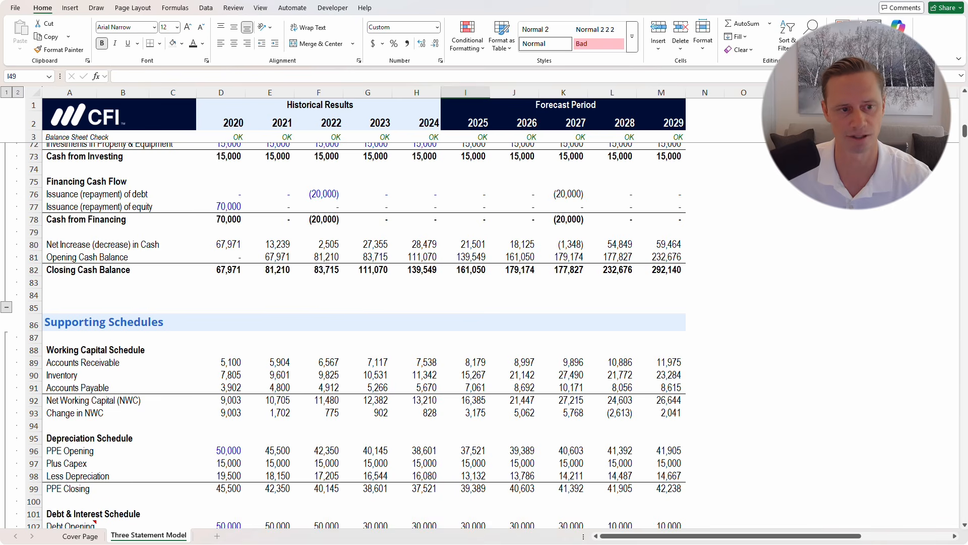
scroll(363, 332, "down", 3)
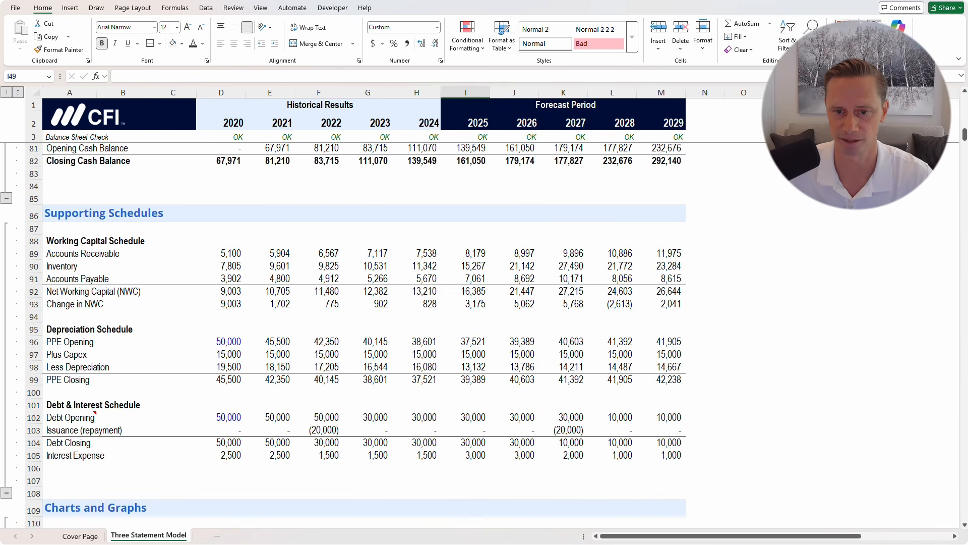
scroll(353, 333, "down", 5)
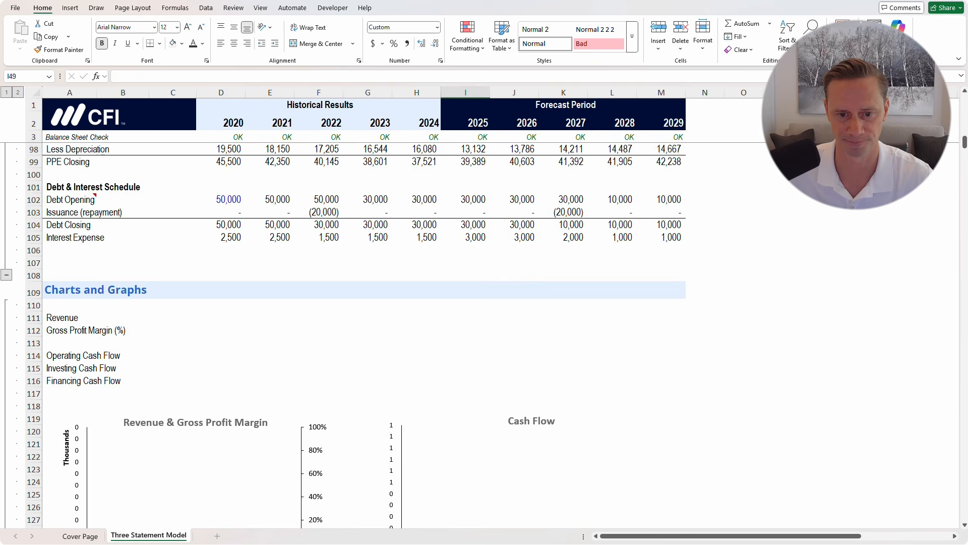
Link the chart's Revenue row to Income Statement revenue for 2020 through 2029
scroll(353, 333, "down", 1)
scroll(353, 333, "down", 2)
left_click(172, 208)
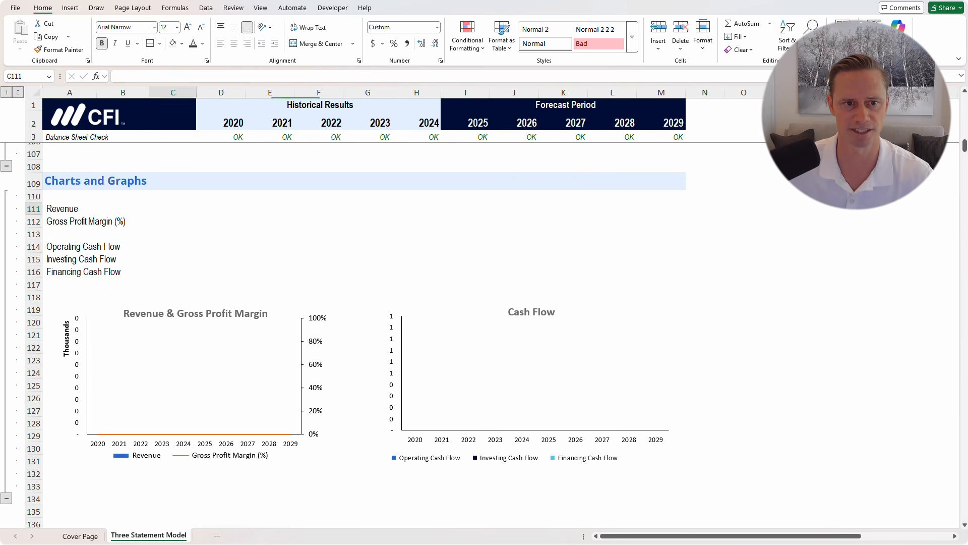
left_click(220, 208)
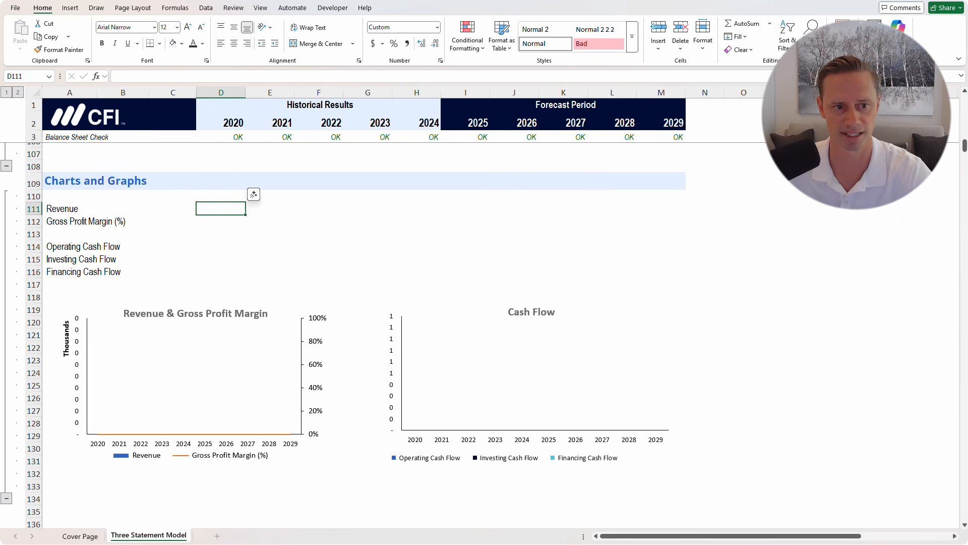
type("=")
scroll(353, 333, "up", 3)
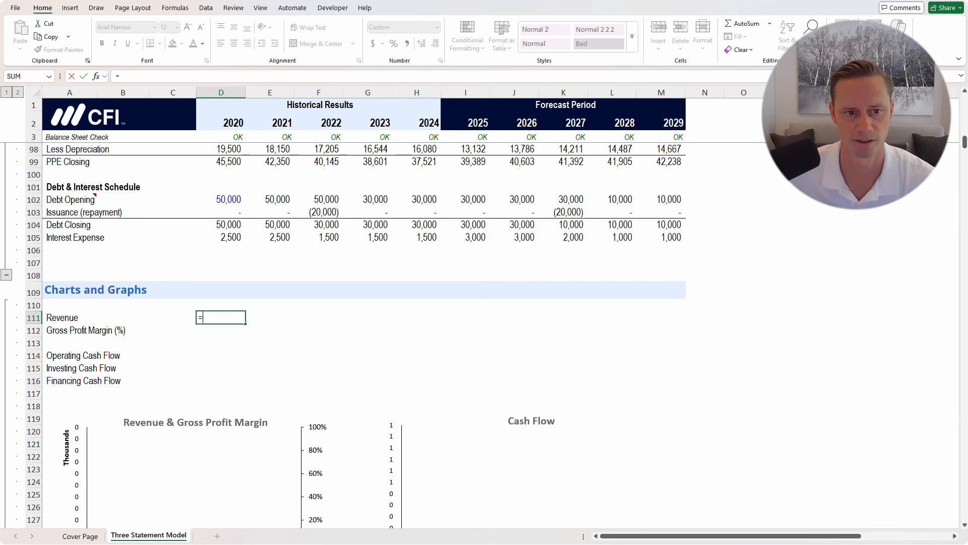
scroll(353, 333, "up", 5)
scroll(363, 333, "up", 10)
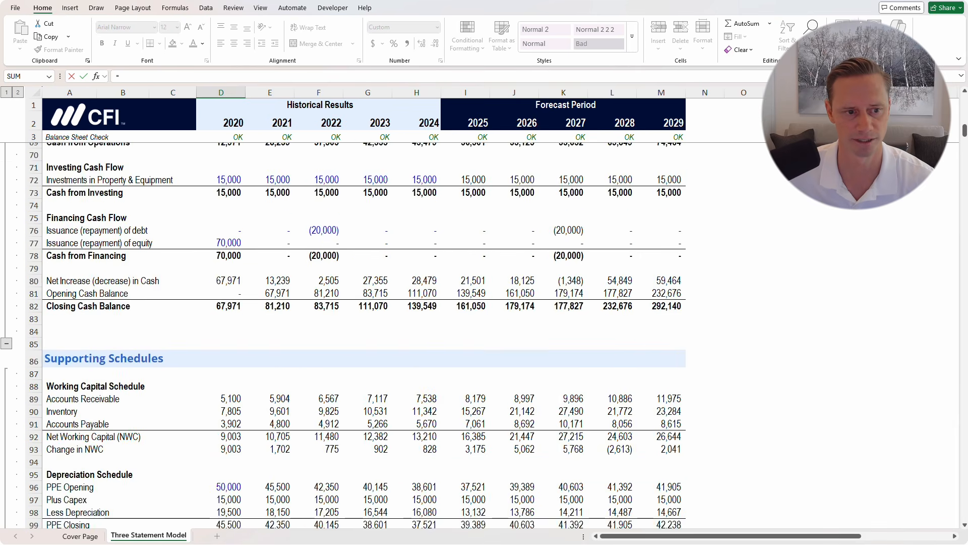
scroll(363, 333, "up", 5)
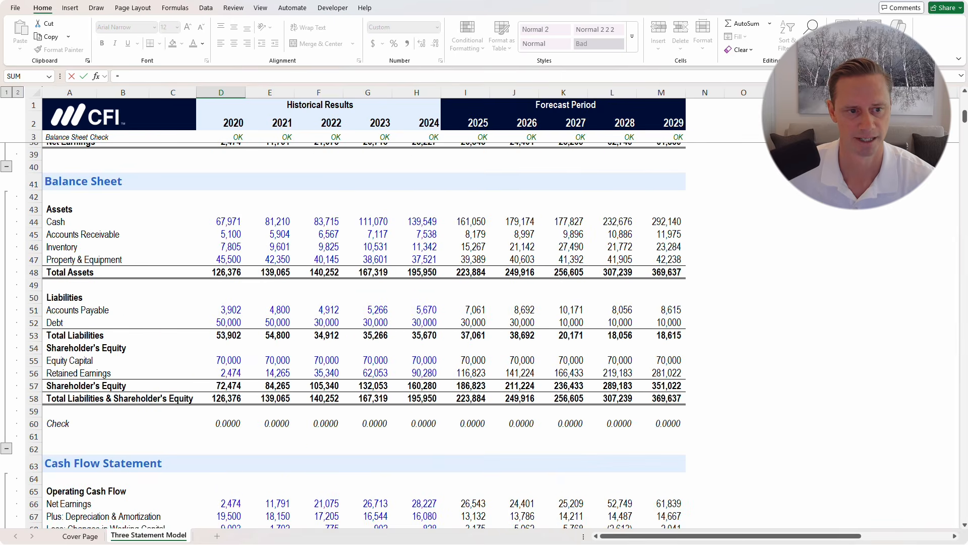
scroll(363, 332, "up", 6)
left_click(221, 208)
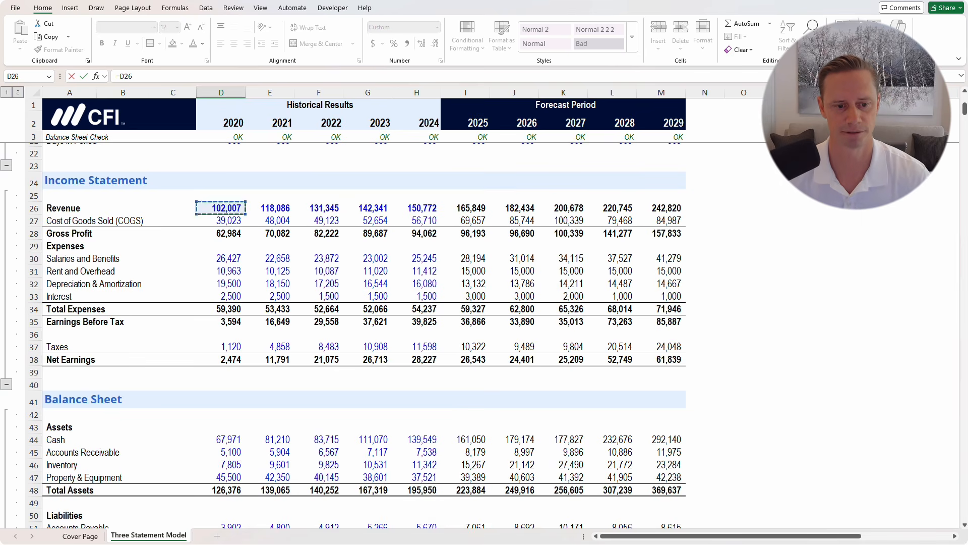
key("Return")
left_click_drag(221, 511, 661, 511)
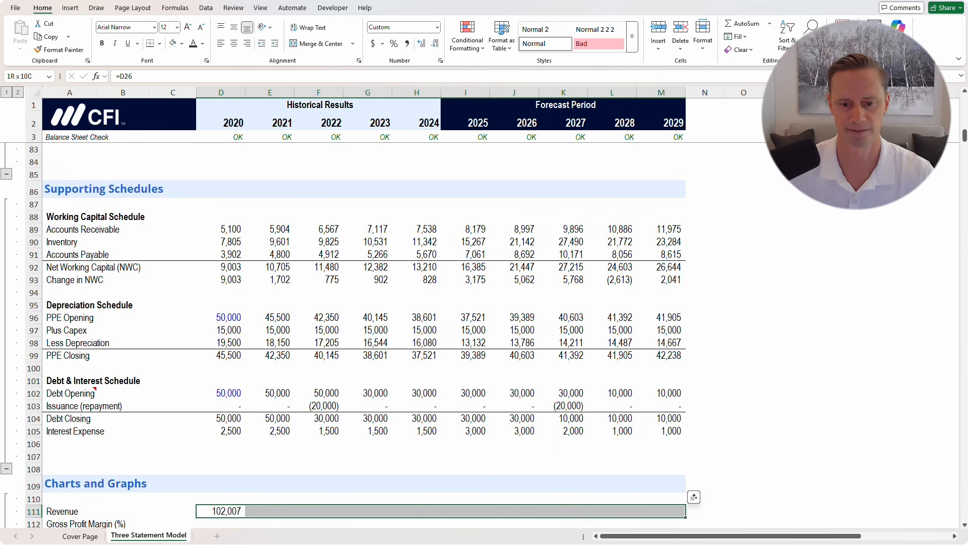
key("ctrl+r")
Enter the 2020 Gross Profit Margin formula =D28/D26 in D112
scroll(363, 333, "down", 8)
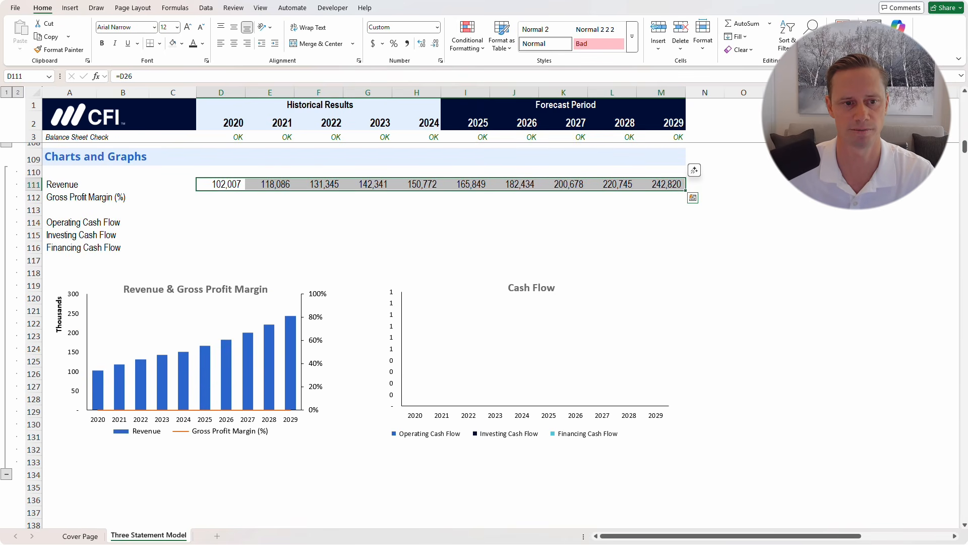
left_click(221, 197)
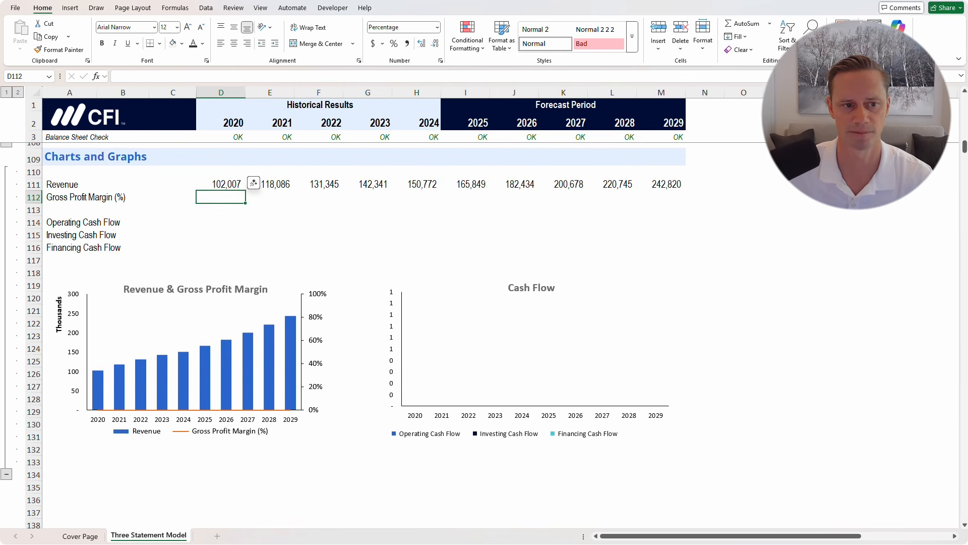
left_click_drag(70, 185, 661, 248)
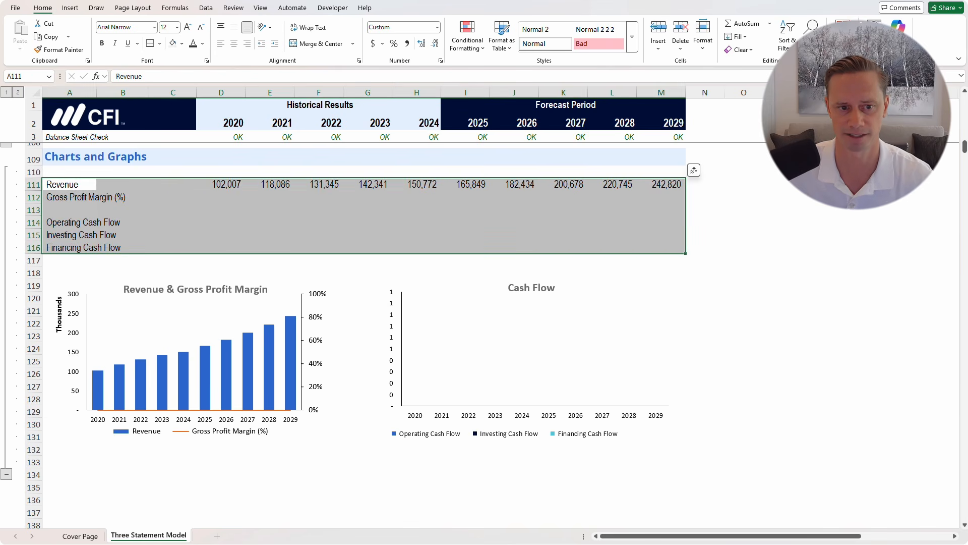
left_click(221, 197)
type("=")
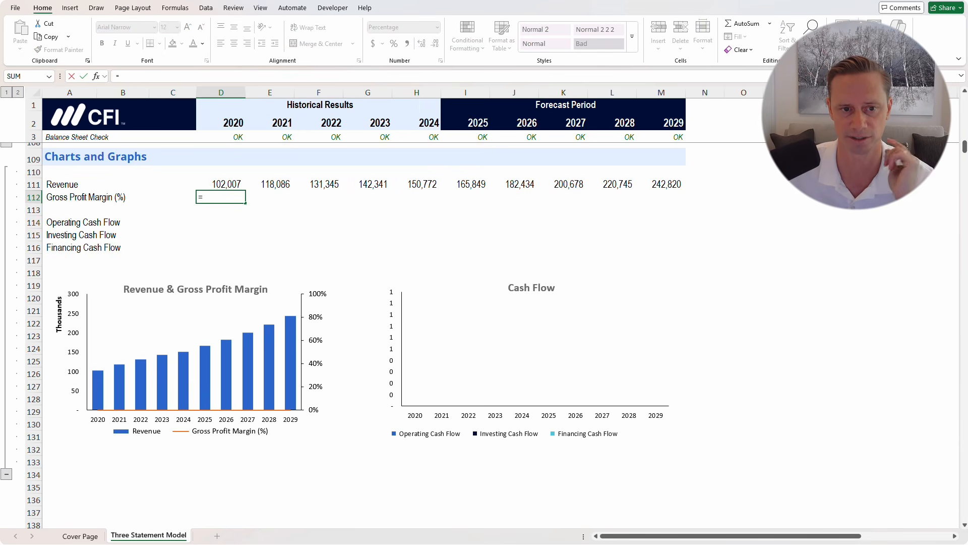
scroll(252, 185, "up", 2)
scroll(343, 333, "up", 12)
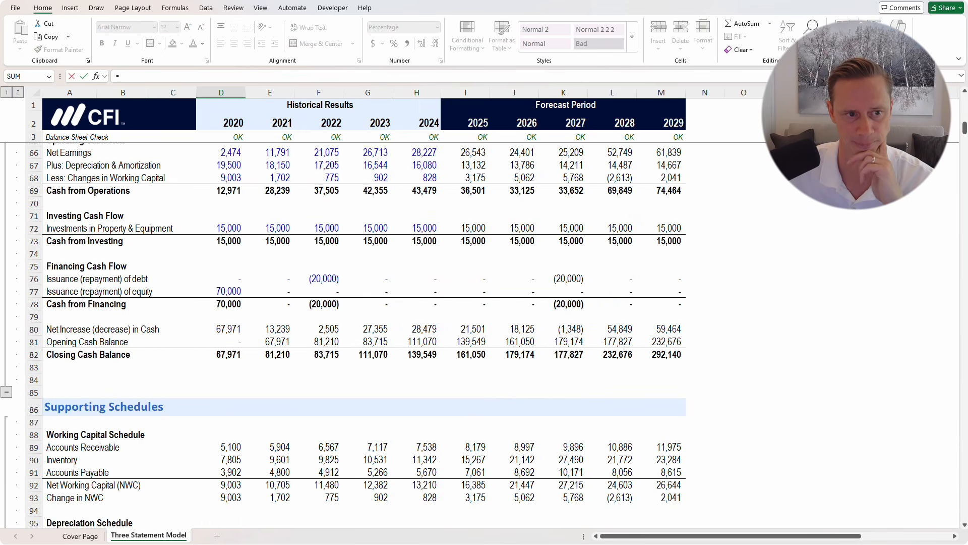
scroll(343, 332, "up", 9)
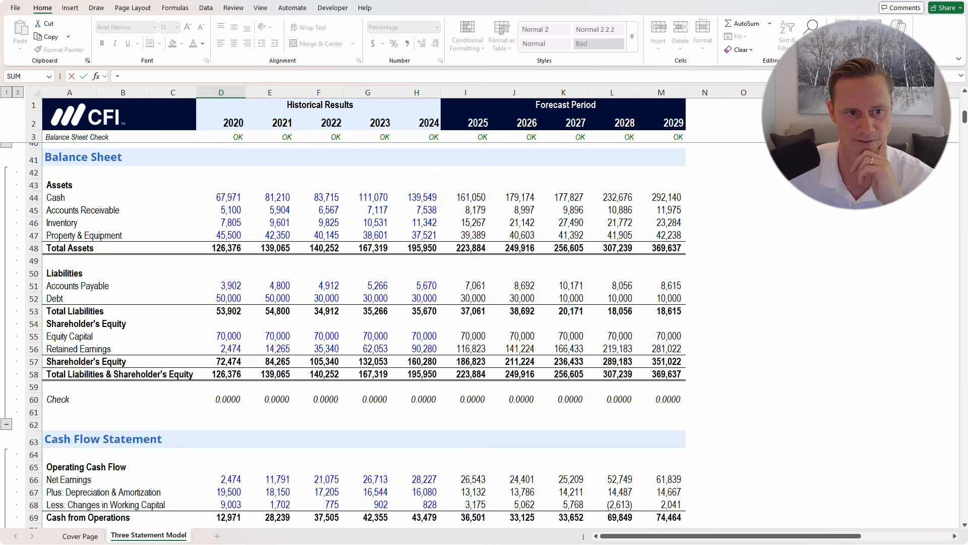
scroll(343, 333, "up", 8)
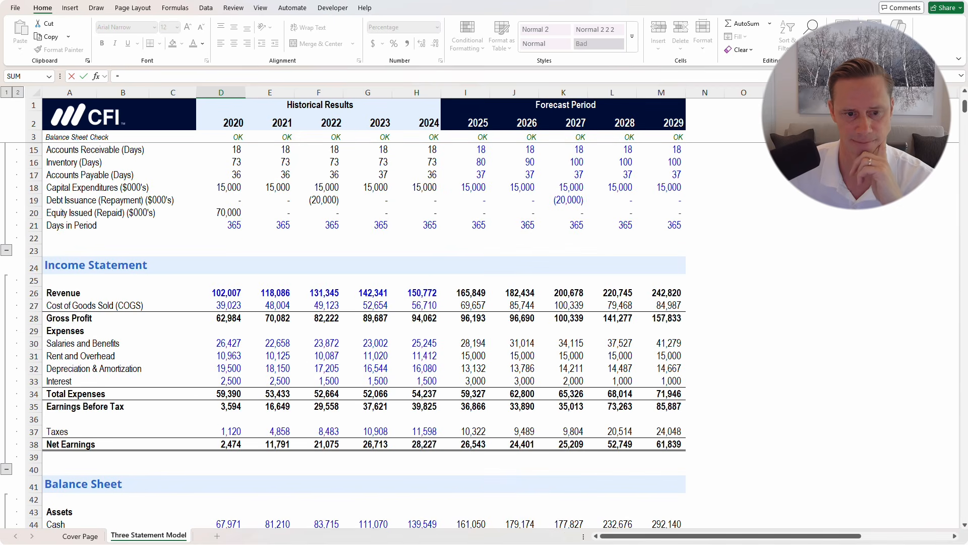
left_click(221, 318)
type("/")
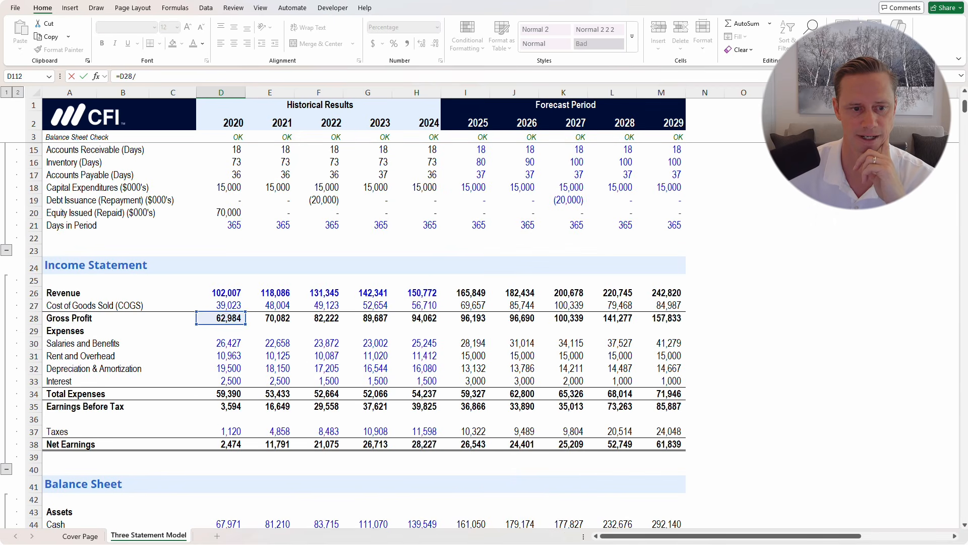
left_click(221, 293)
key("Return")
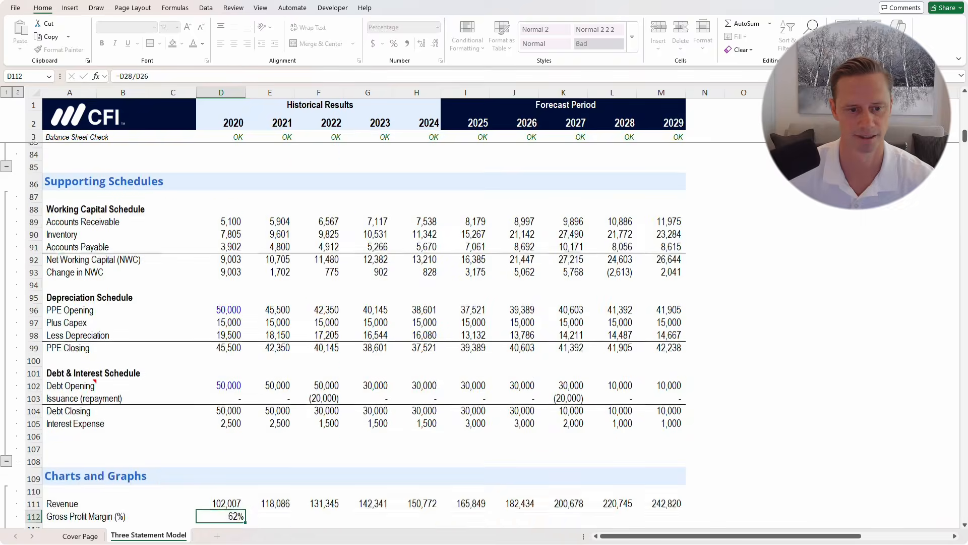
Fill the Gross Profit Margin formula across to 2029 in M112
scroll(252, 323, "down", 5)
left_click_drag(254, 317, 694, 318)
scroll(694, 318, "down", 2)
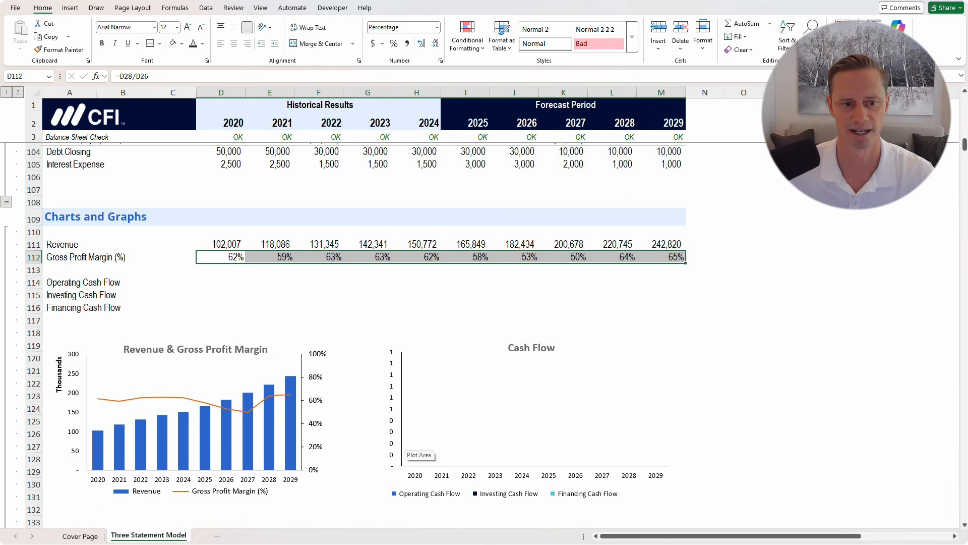
scroll(414, 449, "down", 1)
left_click(221, 284)
left_click(123, 284)
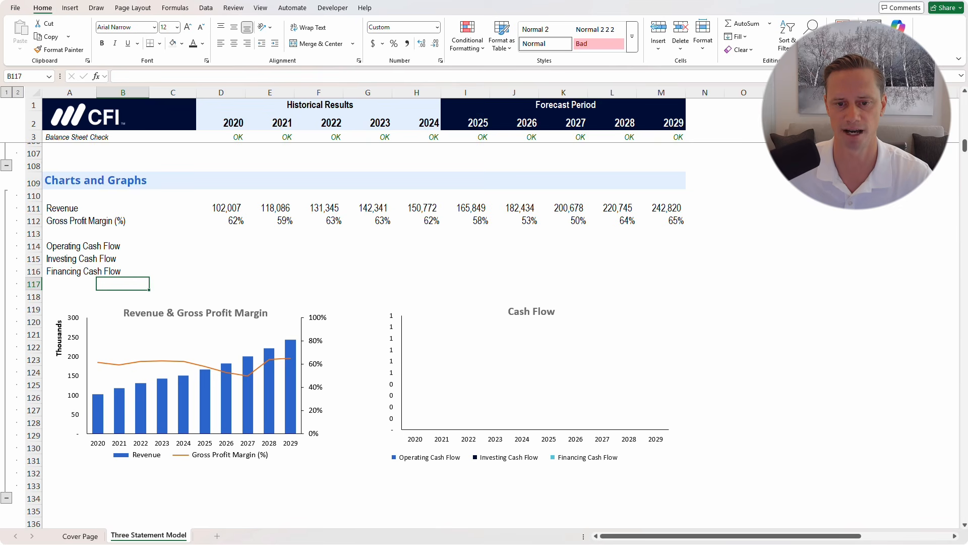
Link 2020 Operating Cash Flow in D114 to Cash from Operations, =D69
left_click(368, 271)
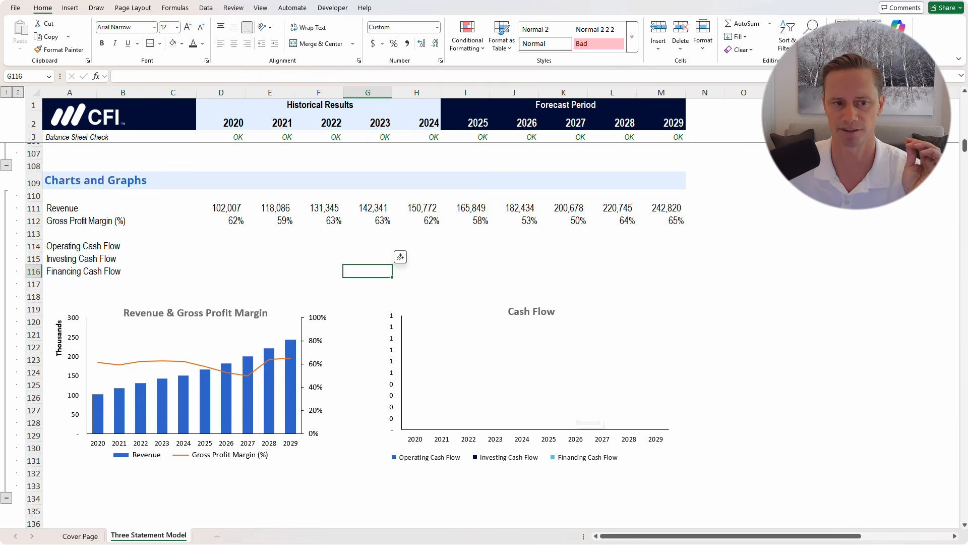
left_click(220, 246)
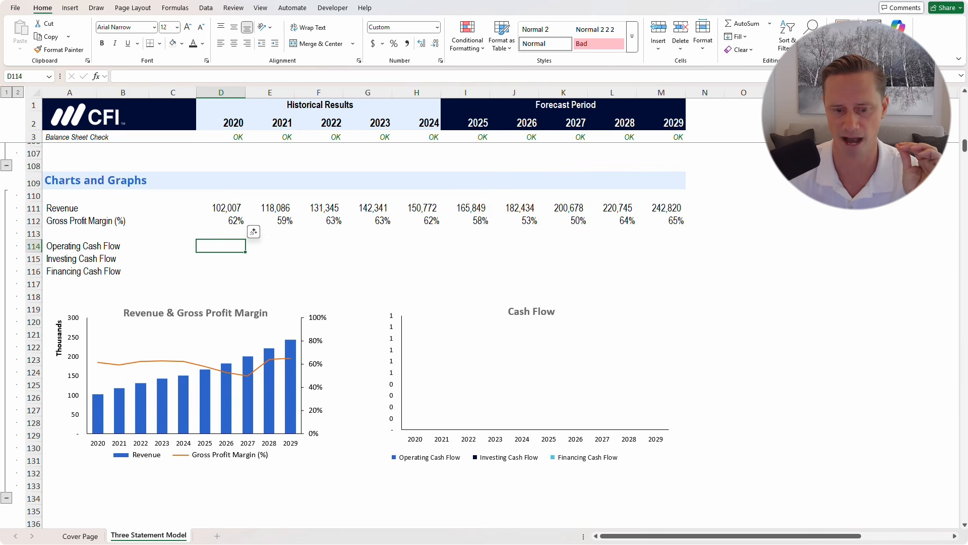
type("=")
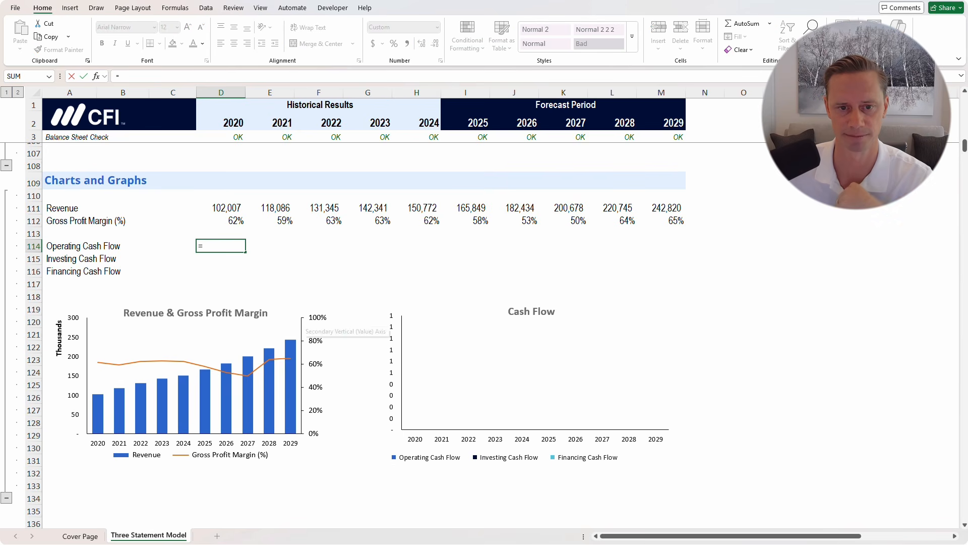
scroll(353, 332, "up", 11)
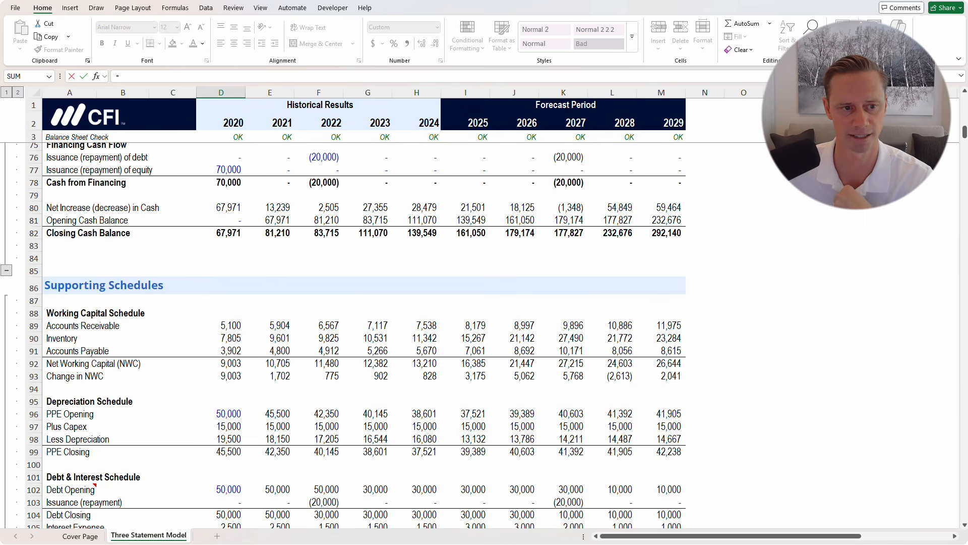
scroll(353, 333, "up", 7)
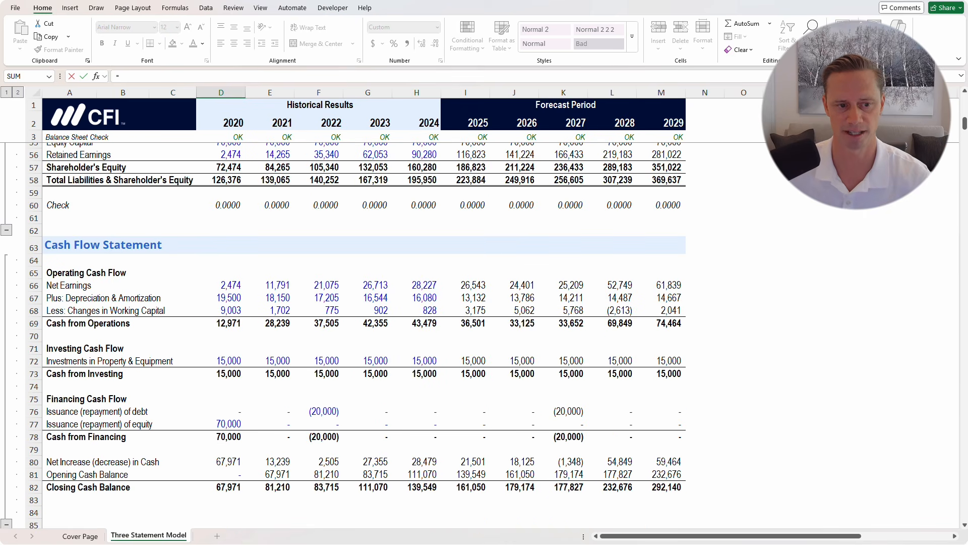
left_click(221, 323)
key("Return")
Link 2020 Investing and Financing Cash Flow to =D73 and =D78
key("Down")
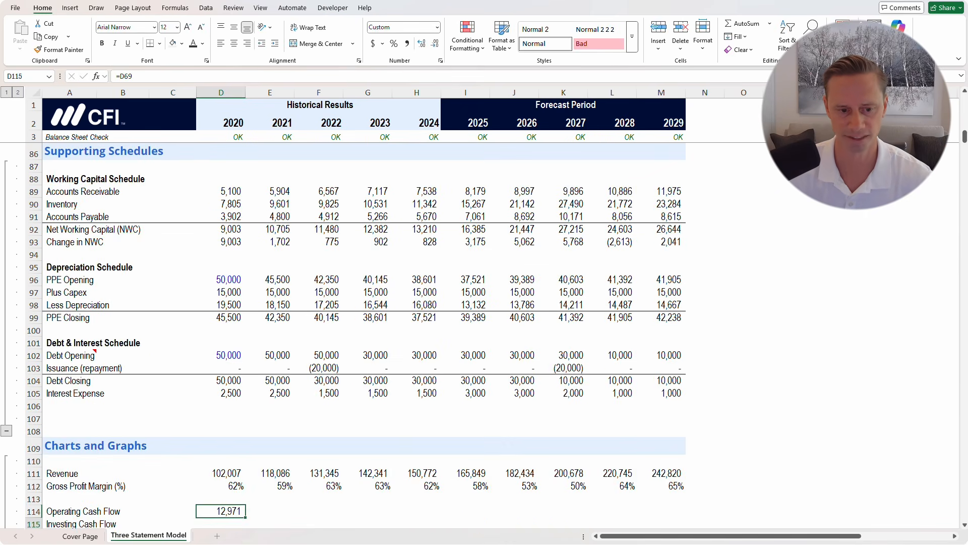
type("=")
scroll(353, 333, "up", 4)
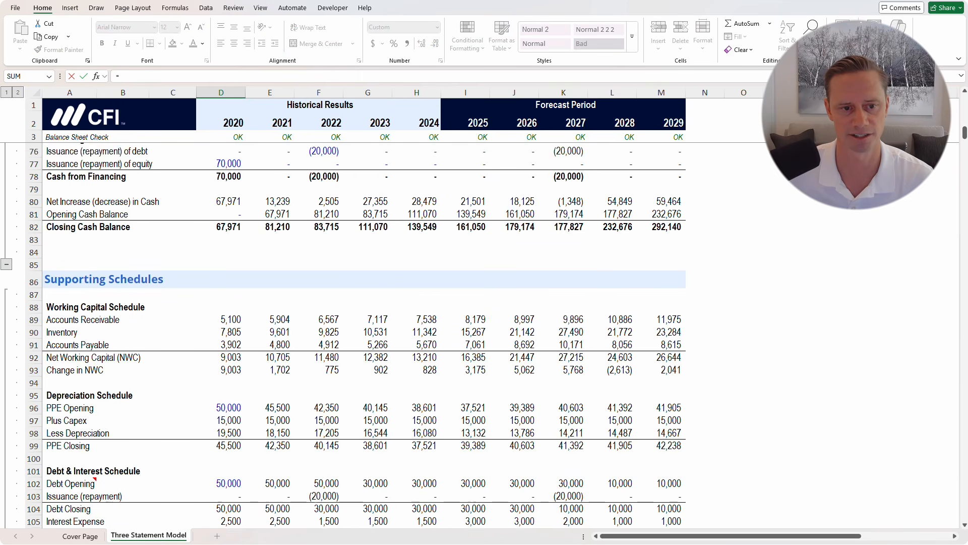
scroll(353, 333, "up", 4)
left_click(221, 258)
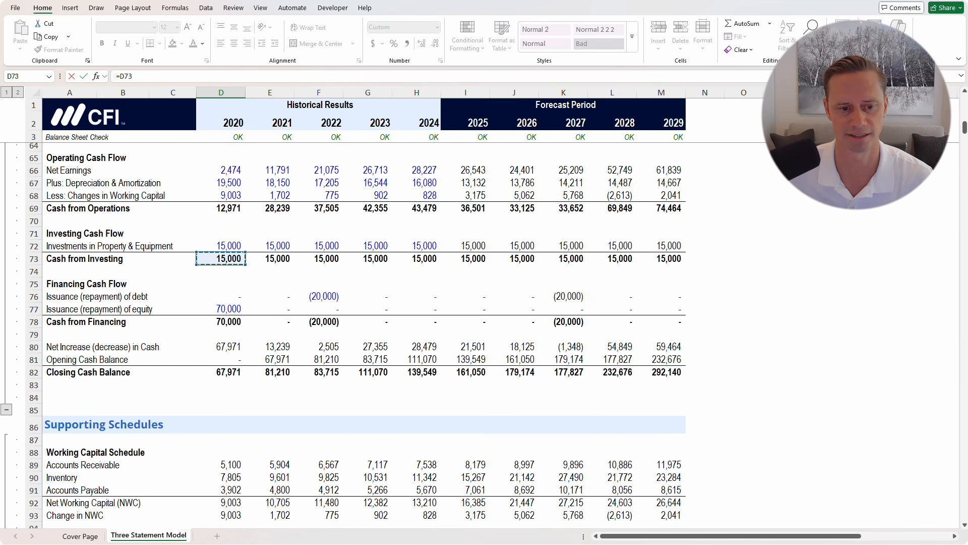
key("Return")
key("Down")
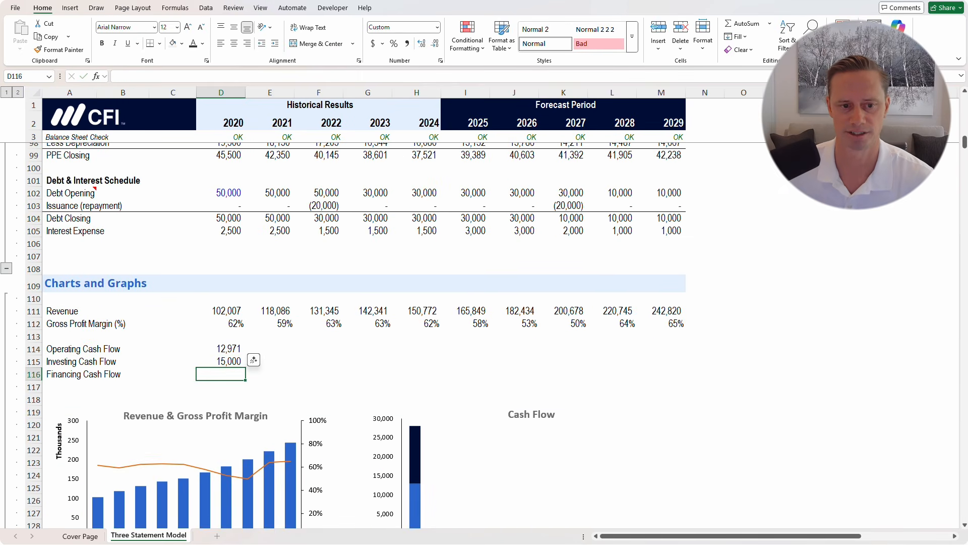
type("=")
scroll(343, 337, "up", 9)
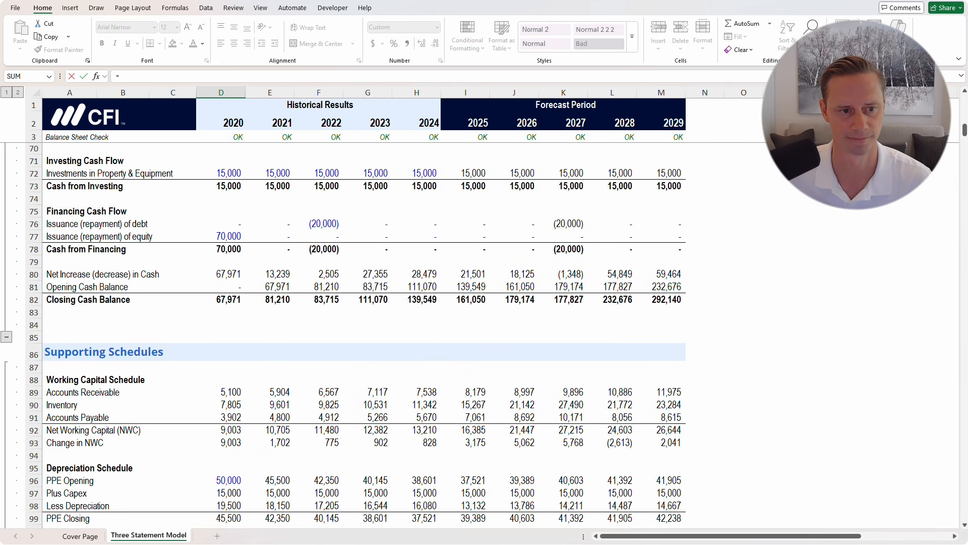
left_click(221, 249)
key("Return")
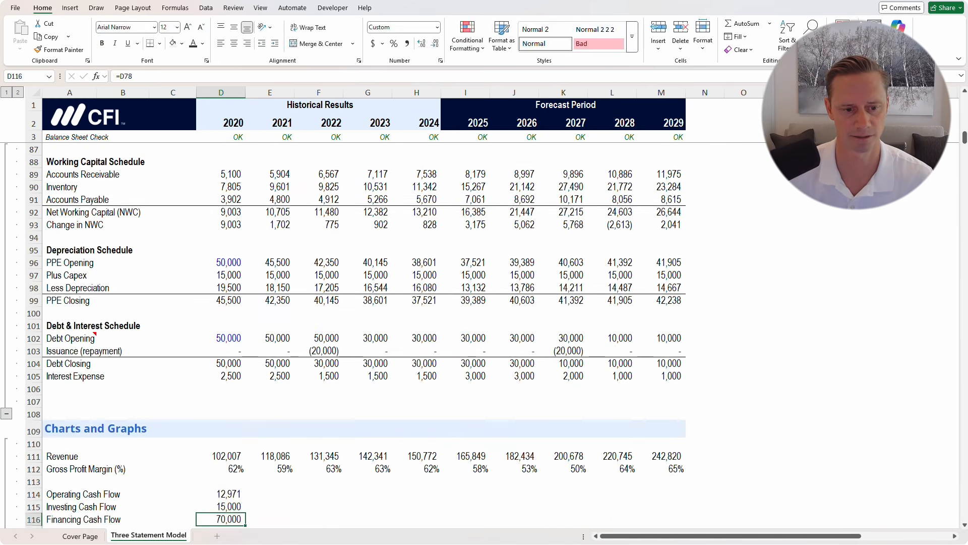
Fill the three cash flow links in D114:D116 across through 2029
scroll(220, 249, "down", 3)
key("Up")
key("Up")
key("shift+Down")
key("shift+Down")
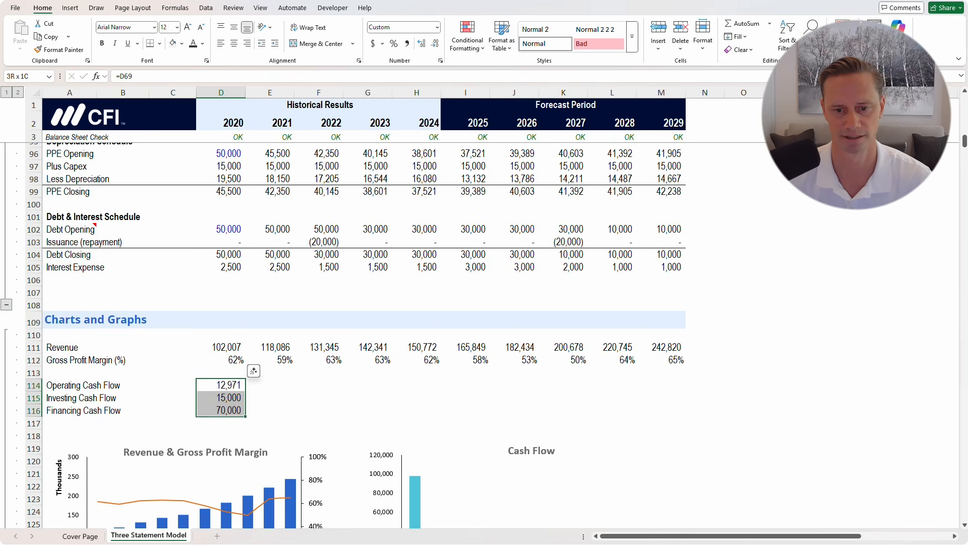
key("shift+Right")
key("shift+Right")
key("shift+Right")
key("shift+Right")
key("shift+Right")
key("shift+Right")
key("shift+Right")
key("shift+Right")
key("shift+Right")
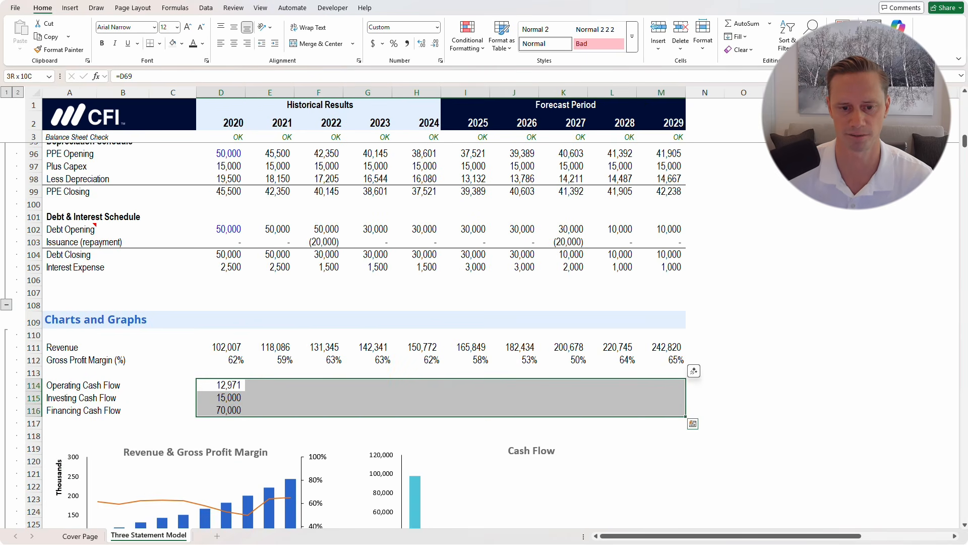
scroll(351, 335, "down", 4)
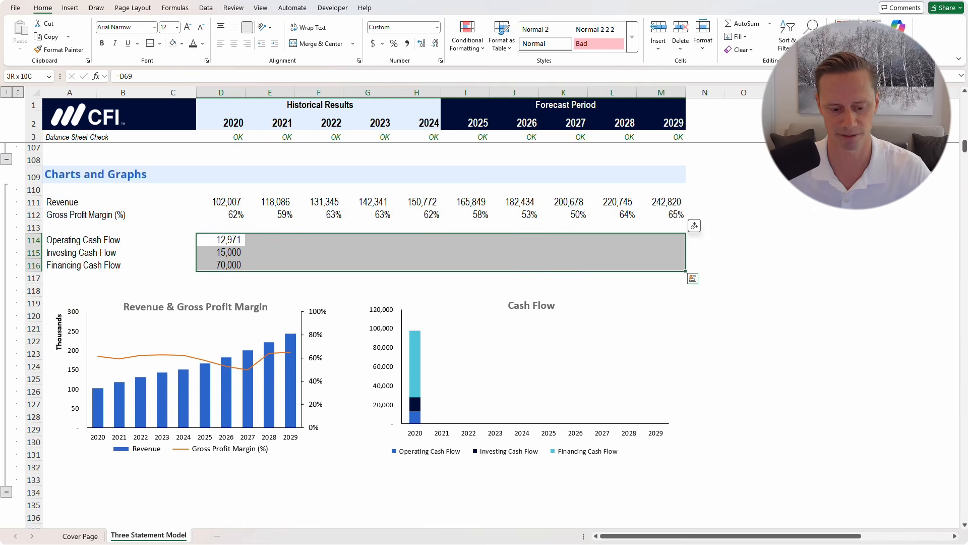
key("ctrl+r")
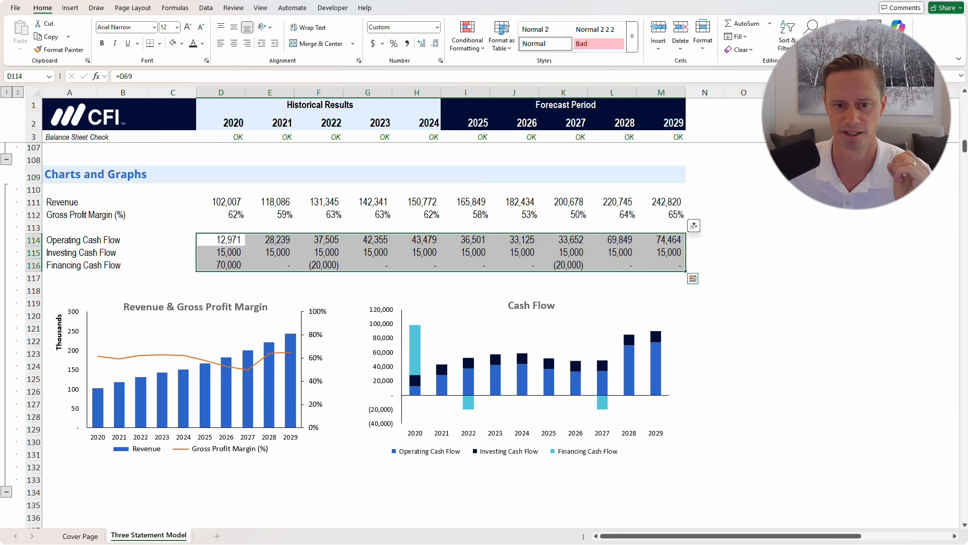
left_click(417, 278)
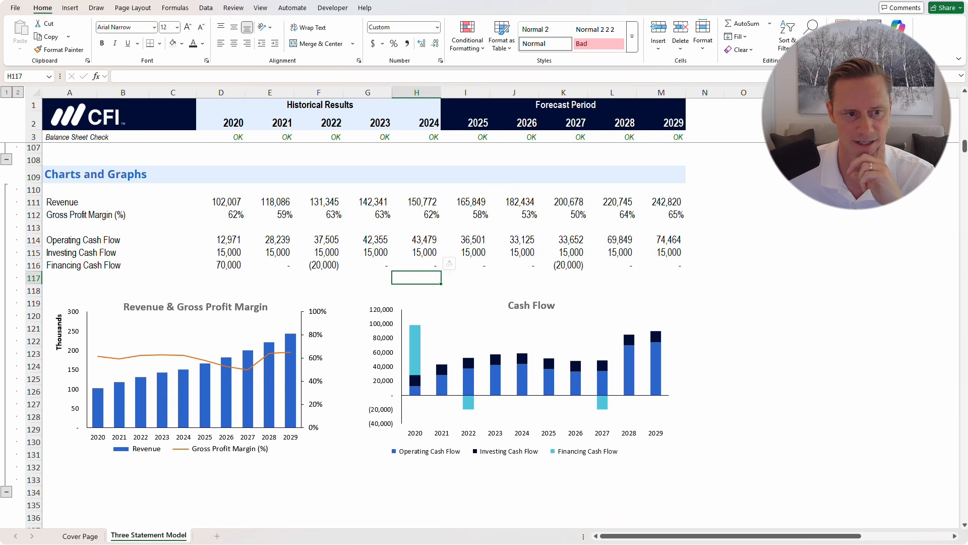
Change D115 to =-D73 and fill the negated investing formula through 2029
left_click(71, 252)
key("ctrl+Right")
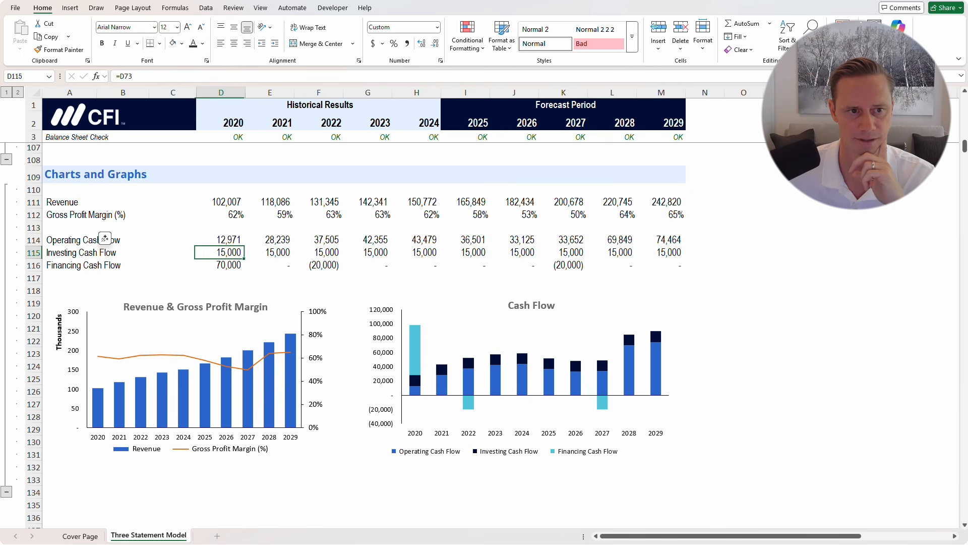
key("F2")
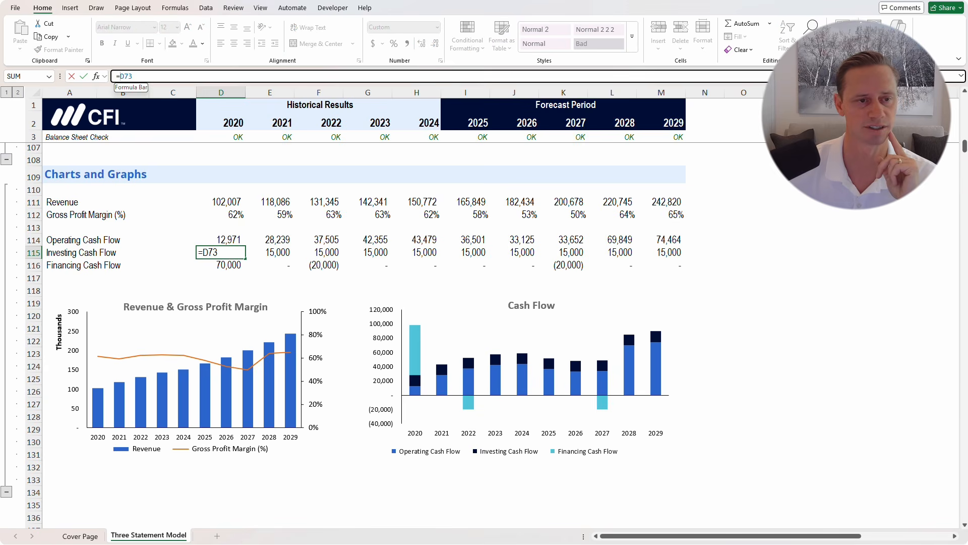
type("-")
key("ctrl+Return")
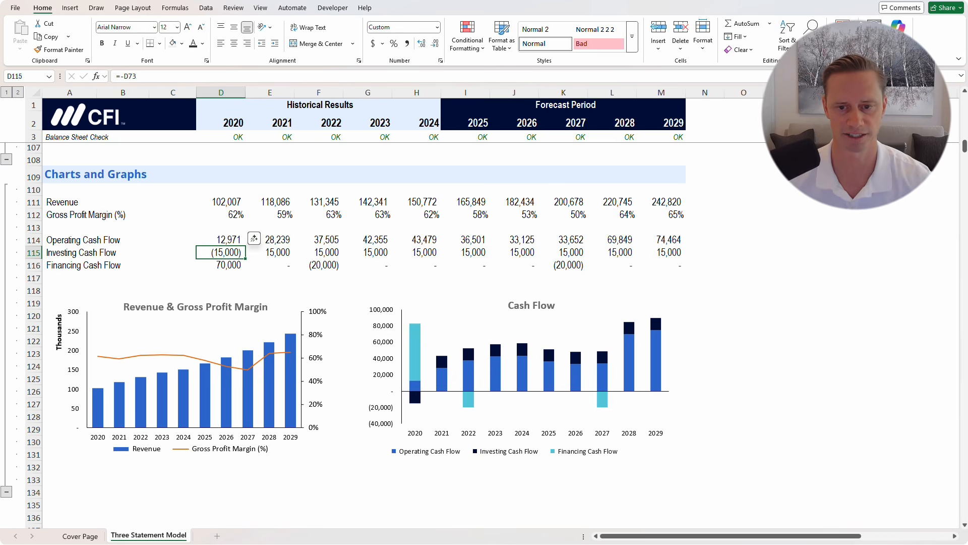
key("ctrl+shift+Right")
key("ctrl+r")
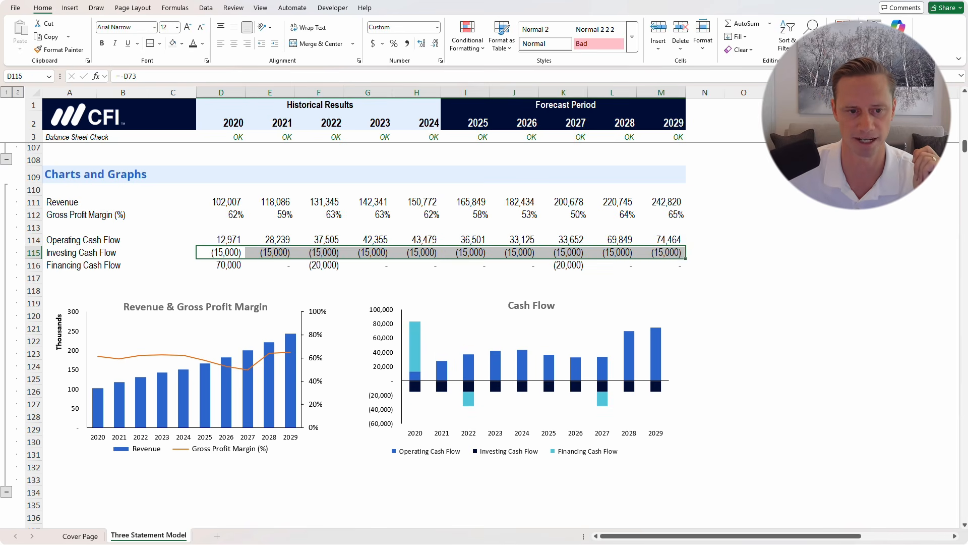
Review the Investments in Property & Equipment values behind the investing row
scroll(363, 332, "up", 11)
scroll(363, 333, "up", 4)
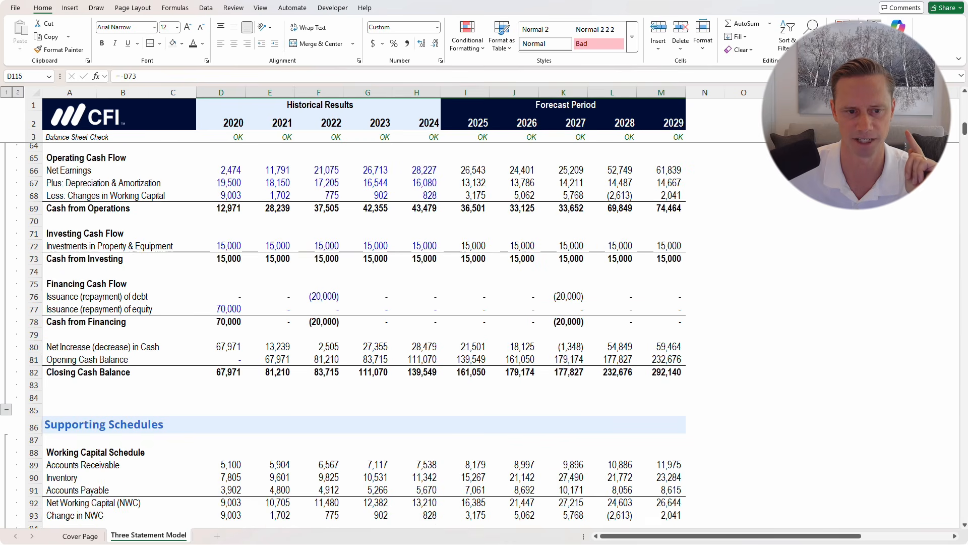
left_click_drag(221, 282, 661, 284)
scroll(363, 333, "down", 16)
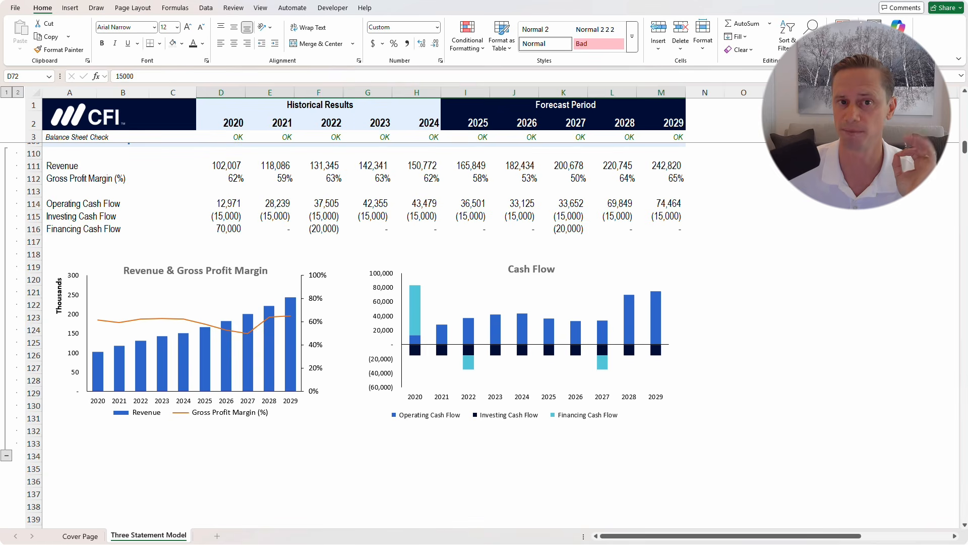
left_click(368, 241)
left_click(465, 444)
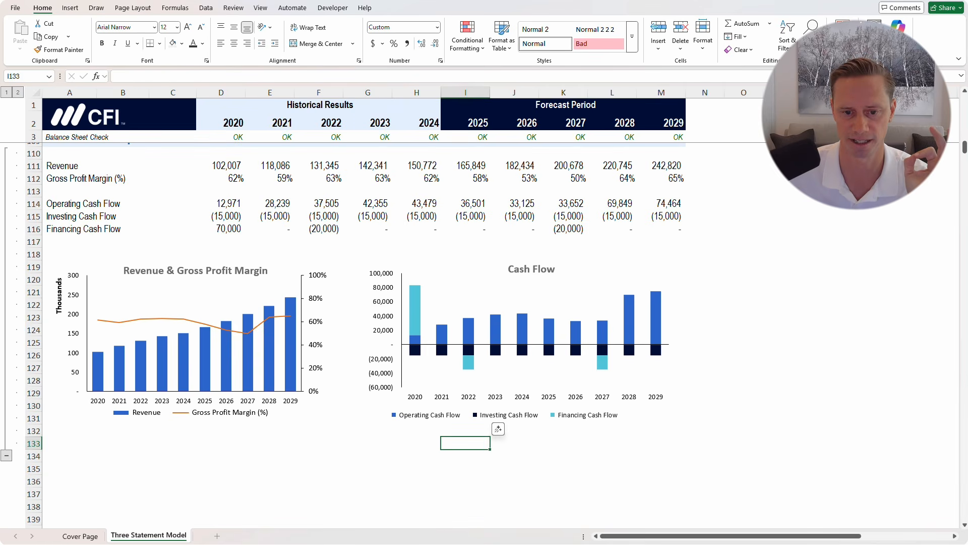
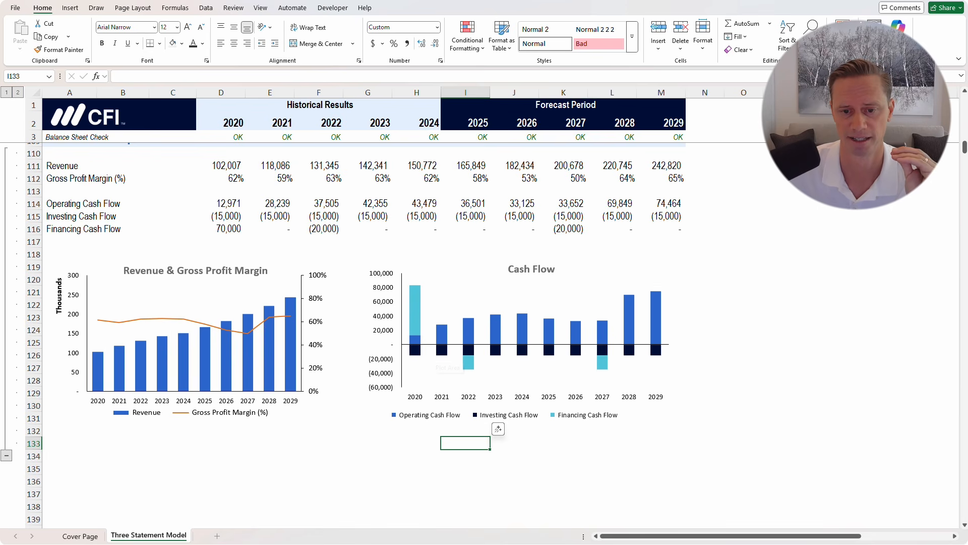
Enter 0% revenue growth for 2025 in I8 and fill it across 2026–2029
mouse_move(467, 359)
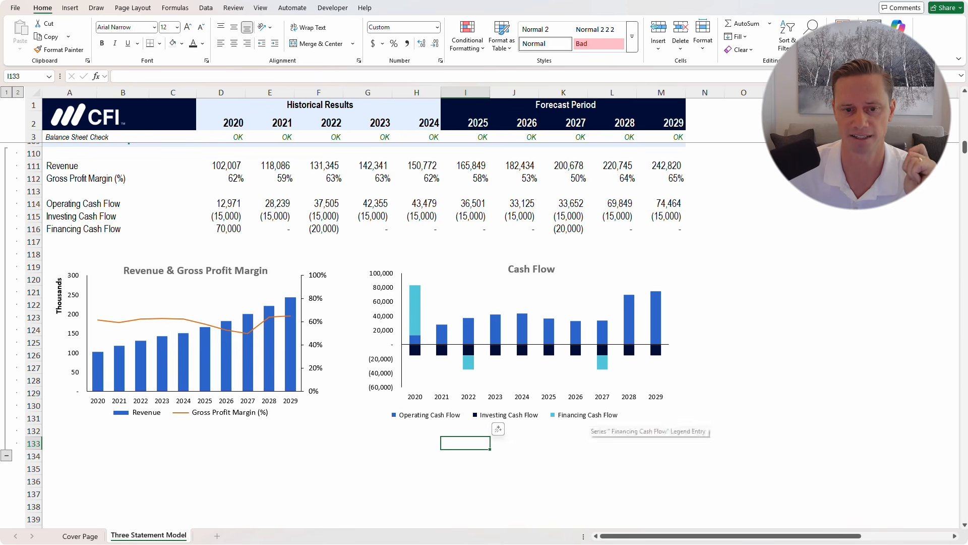
scroll(520, 428, "up", 3)
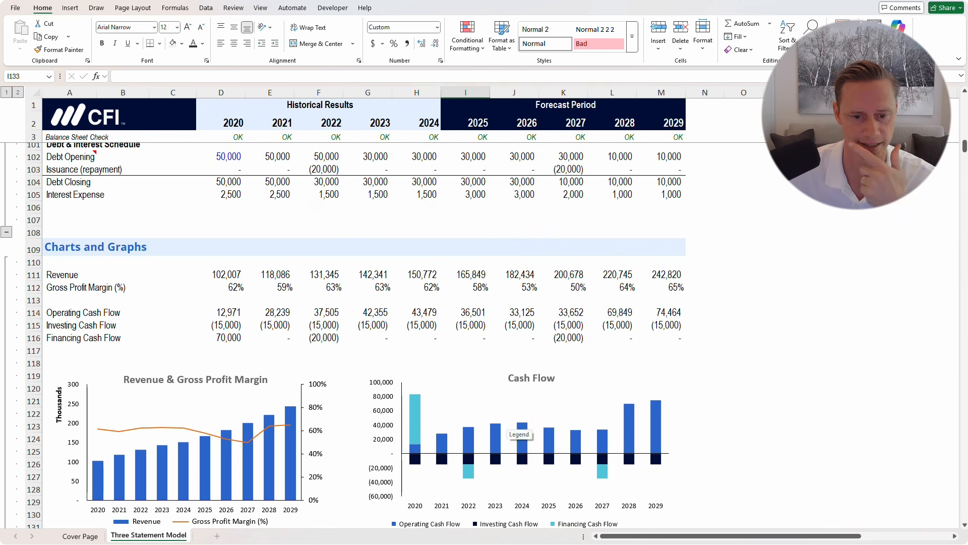
scroll(519, 429, "down", 5)
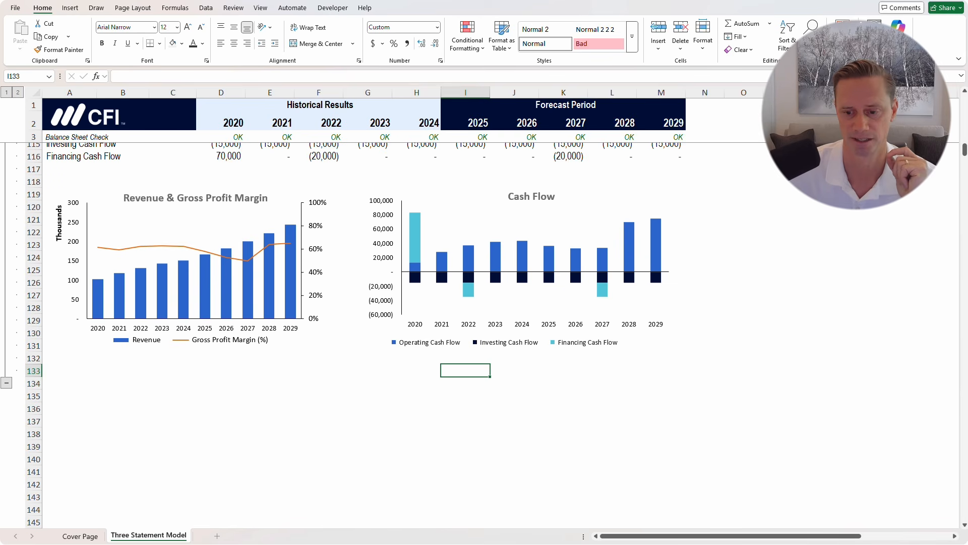
scroll(353, 333, "up", 3)
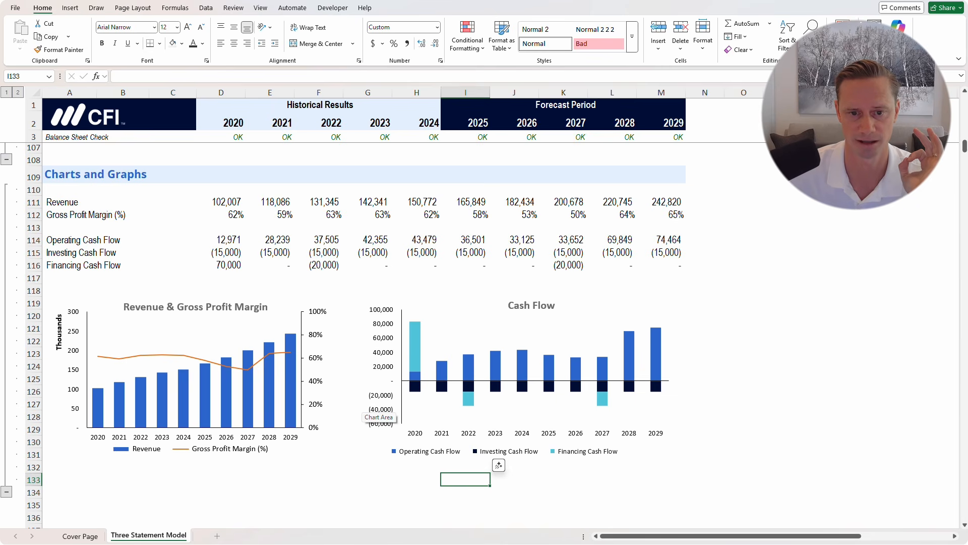
scroll(373, 409, "up", 18)
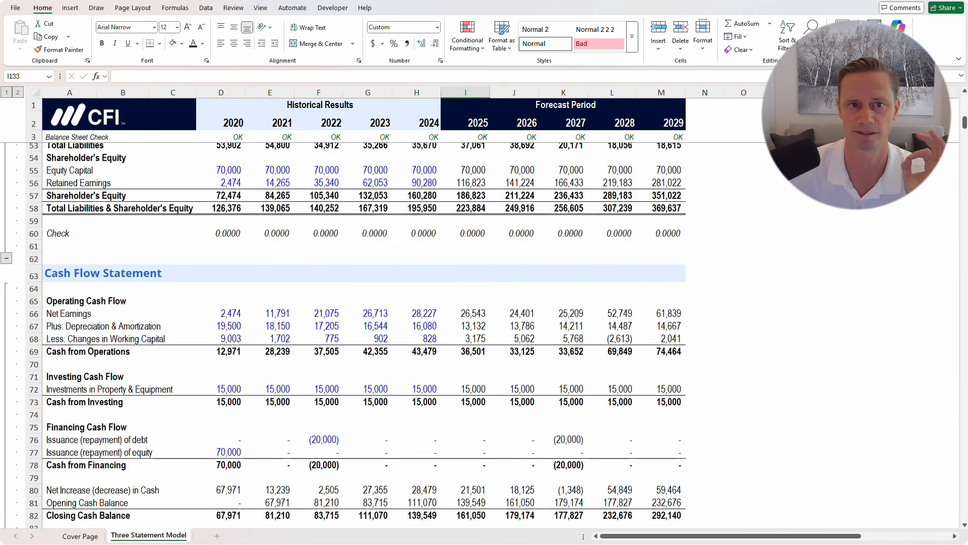
scroll(363, 333, "up", 16)
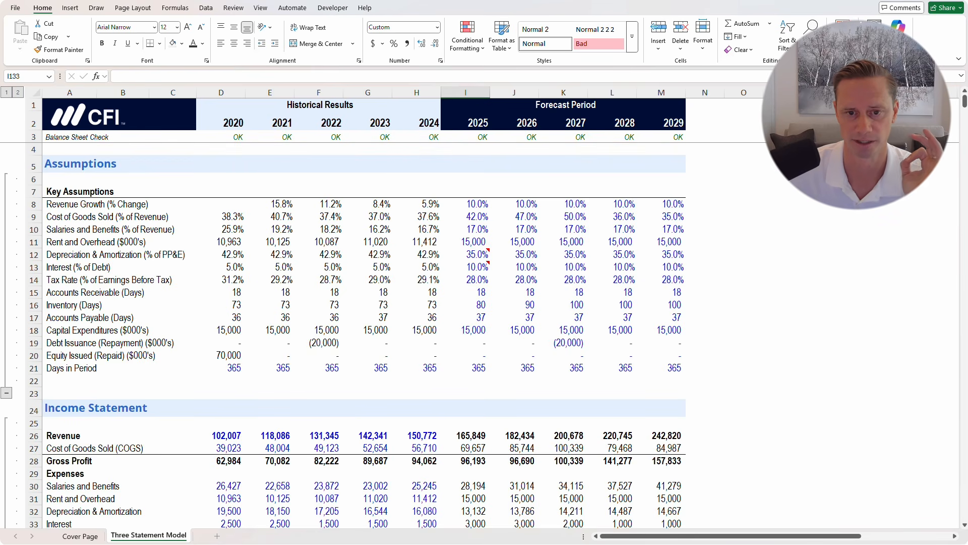
left_click(466, 204)
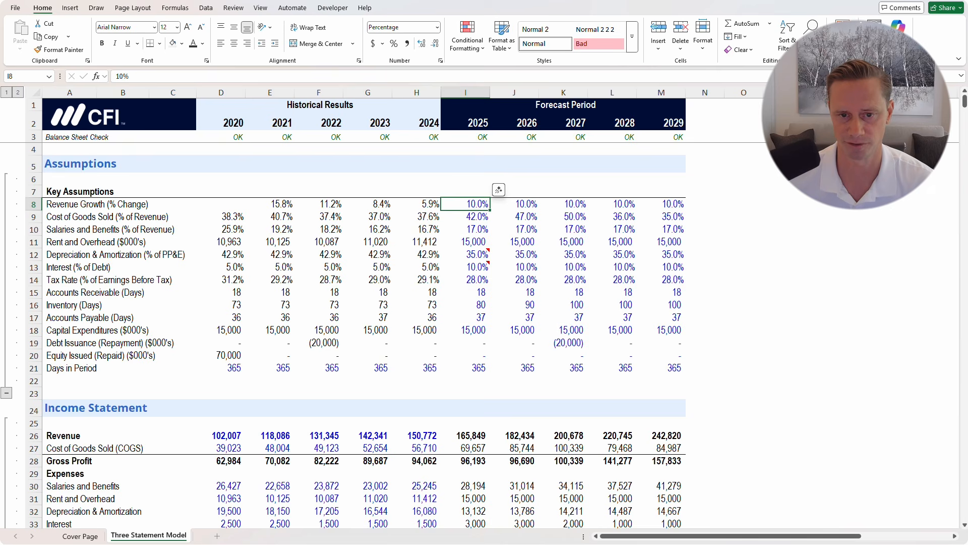
type("0")
key("ctrl+Return")
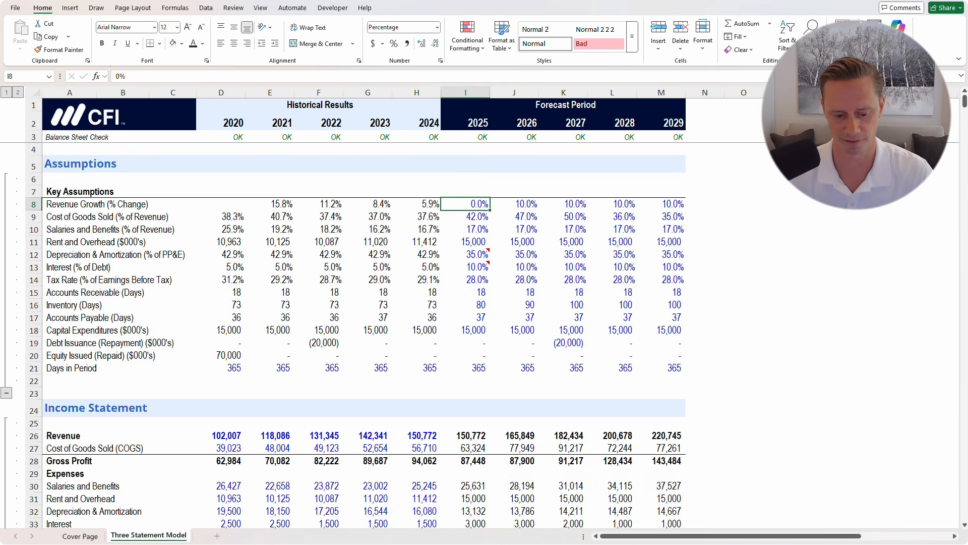
key("shift+Right")
key("shift+Right")
key("shift+Right")
key("shift+Right")
key("ctrl+r")
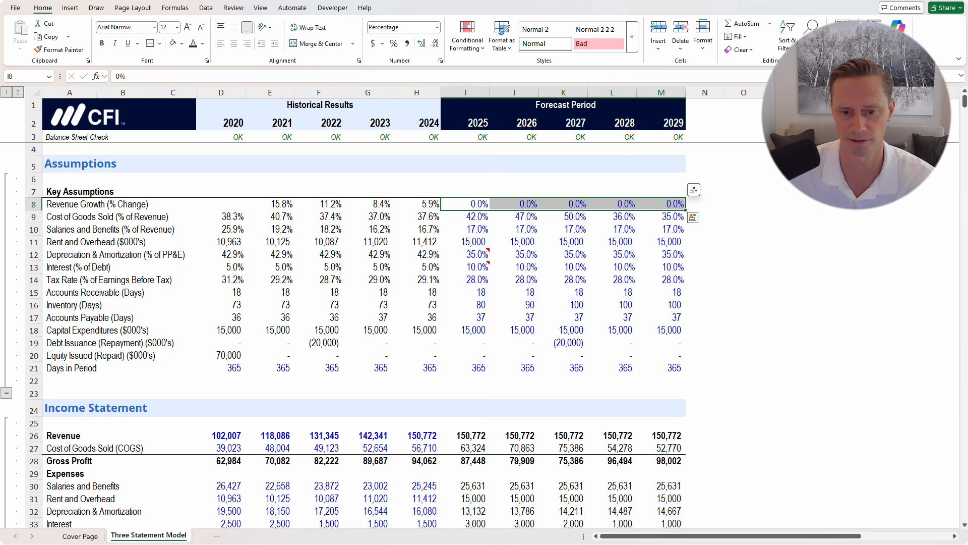
Review the flat 150,772 forecast revenue, the net earnings and the cost of goods sold percentages
scroll(353, 333, "down", 7)
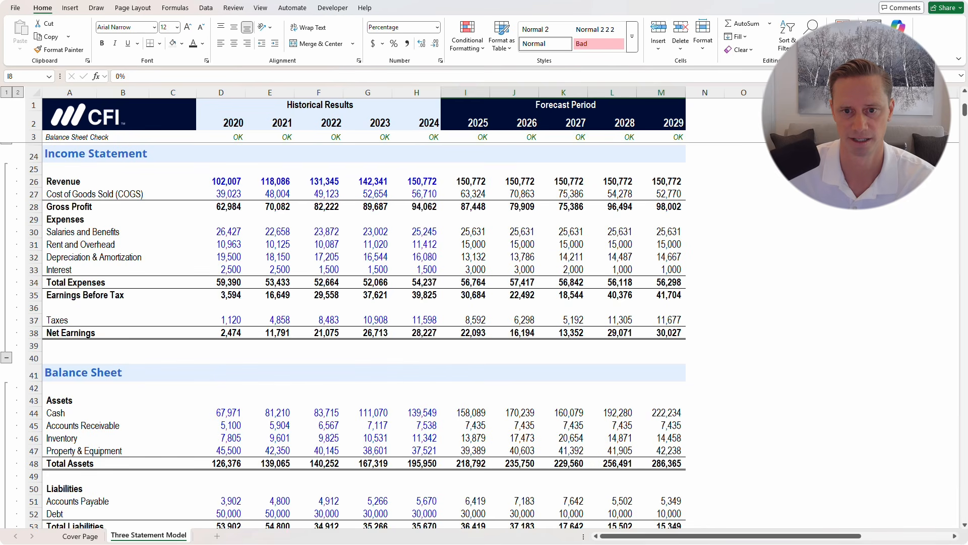
left_click_drag(465, 182, 661, 181)
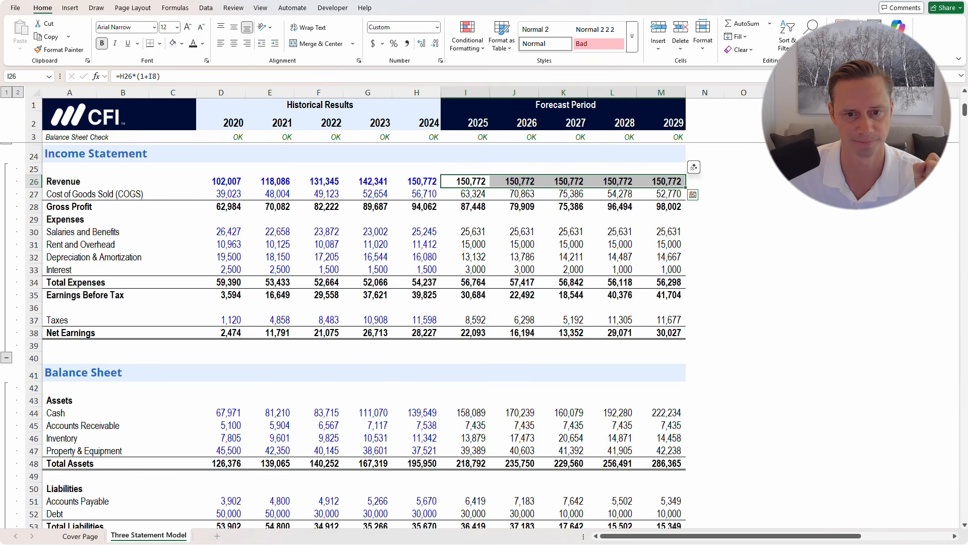
left_click_drag(466, 333, 661, 332)
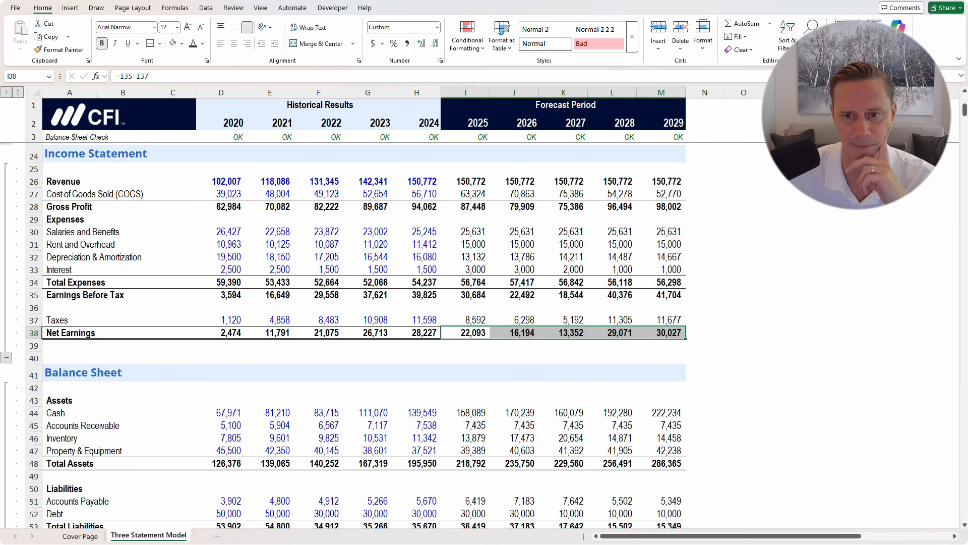
left_click_drag(514, 194, 661, 194)
scroll(661, 194, "up", 2)
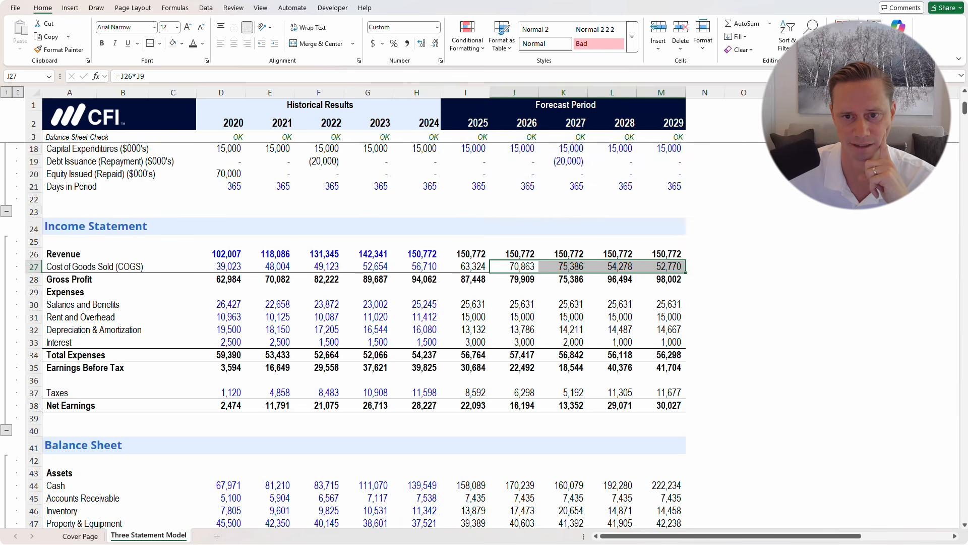
scroll(353, 333, "up", 5)
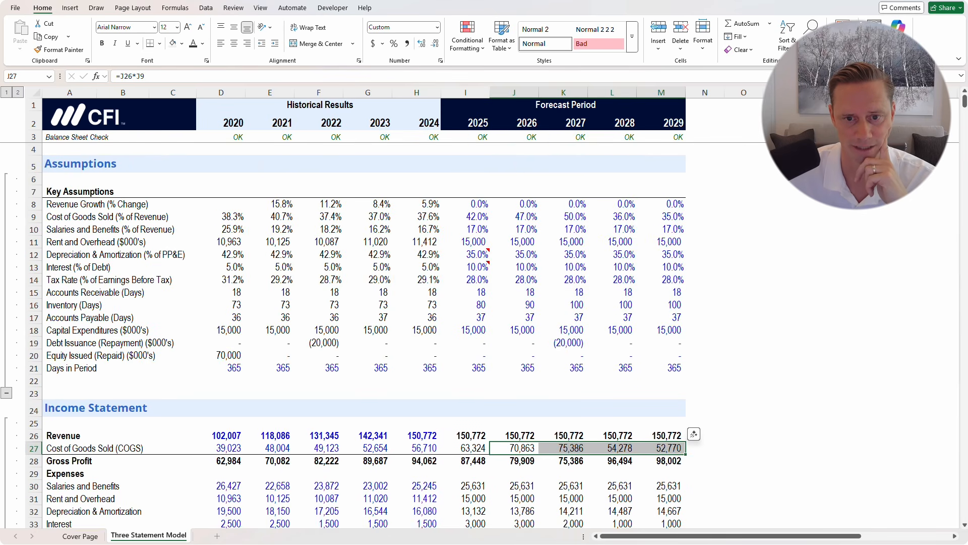
left_click_drag(465, 217, 661, 216)
scroll(353, 333, "down", 7)
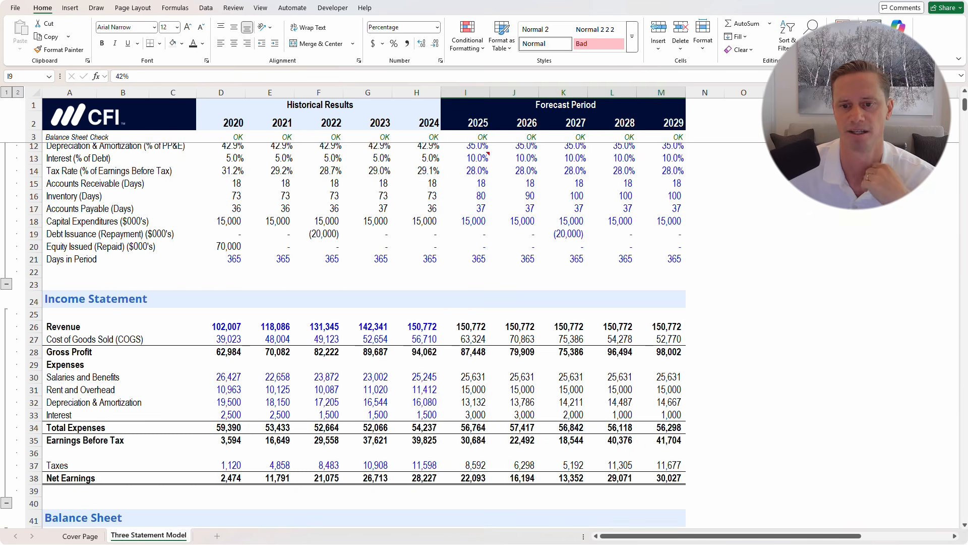
scroll(363, 328, "down", 2)
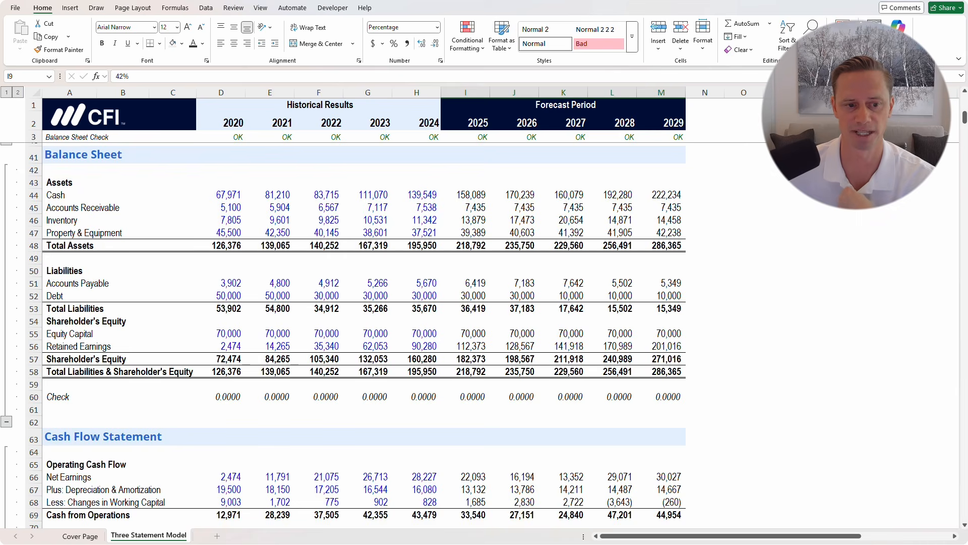
scroll(363, 333, "down", 18)
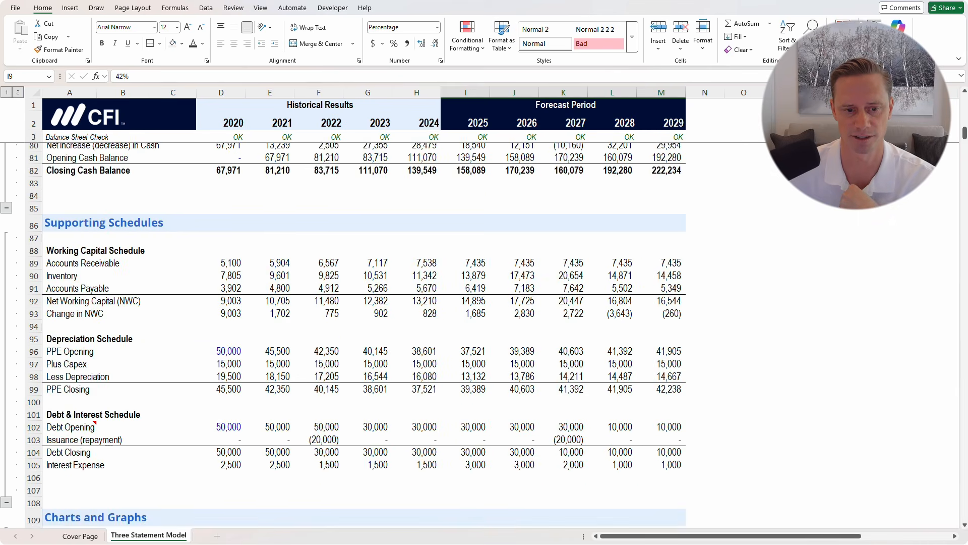
scroll(363, 333, "down", 7)
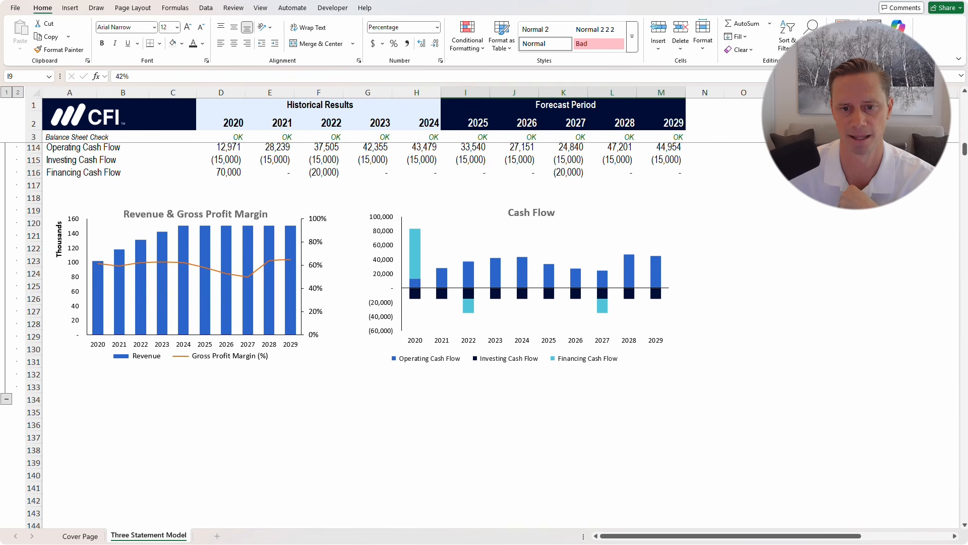
mouse_move(290, 233)
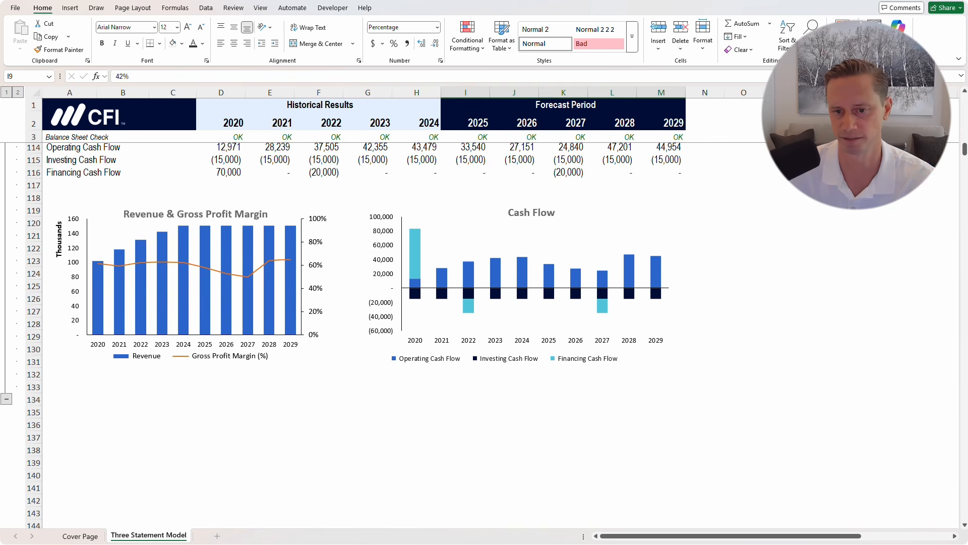
Try 10% revenue growth across 2025–2029, then reset it to 0% for all forecast years
scroll(363, 333, "up", 20)
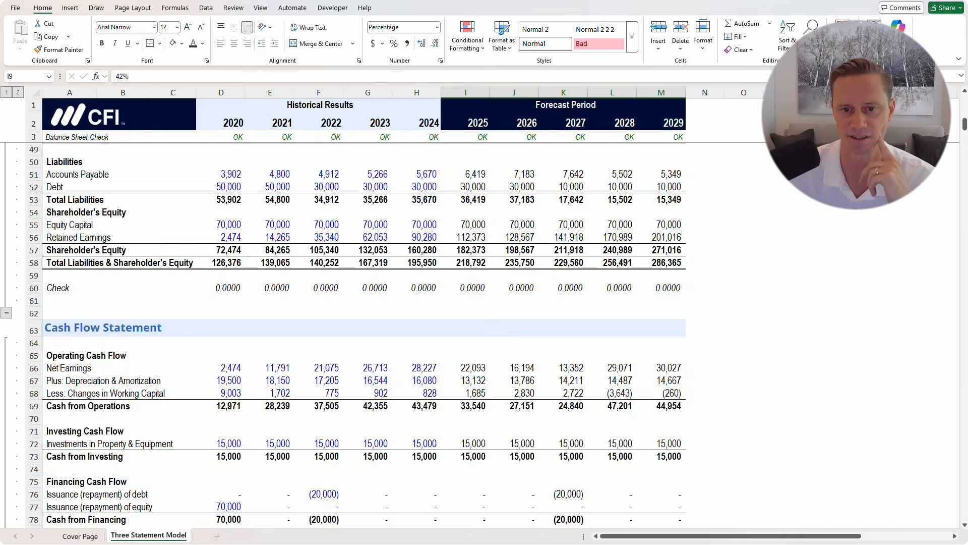
scroll(363, 333, "up", 7)
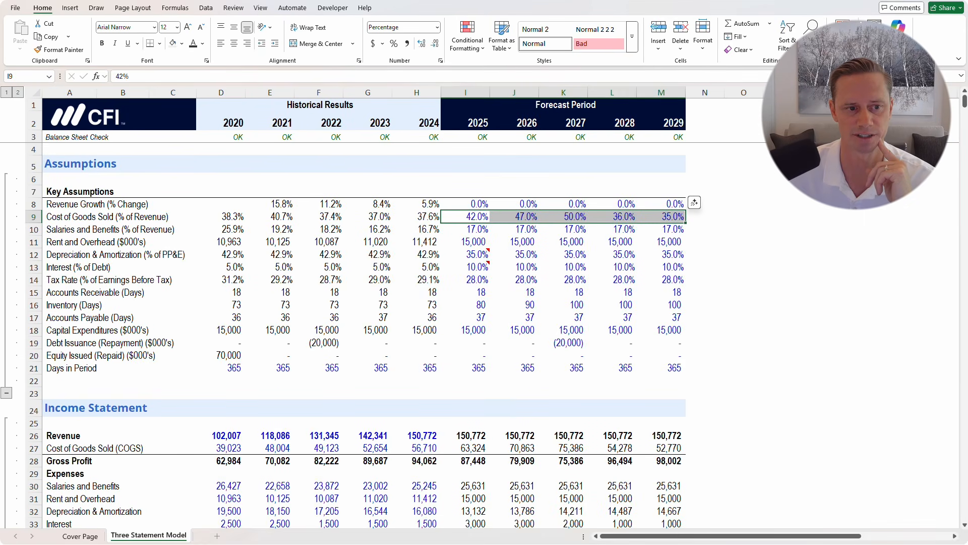
left_click(466, 204)
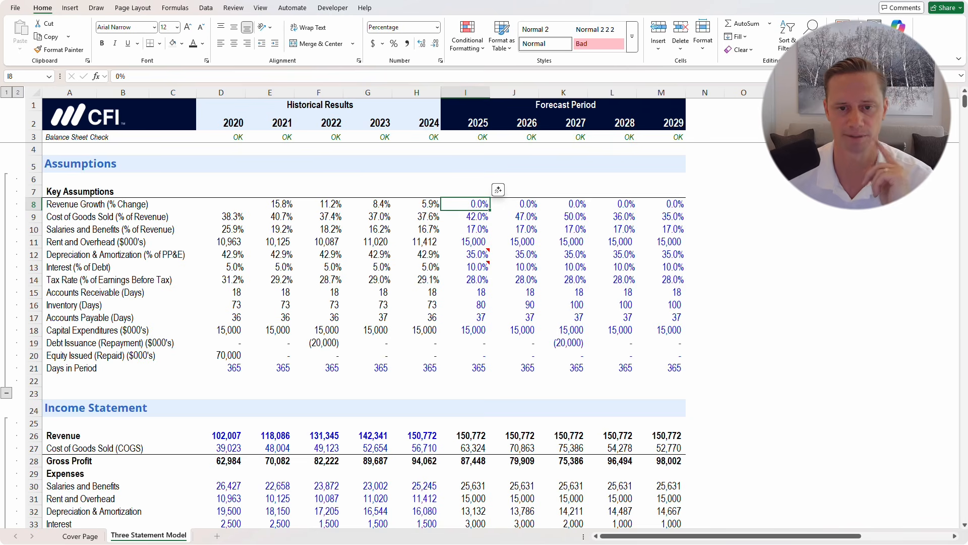
type("10")
key("Return")
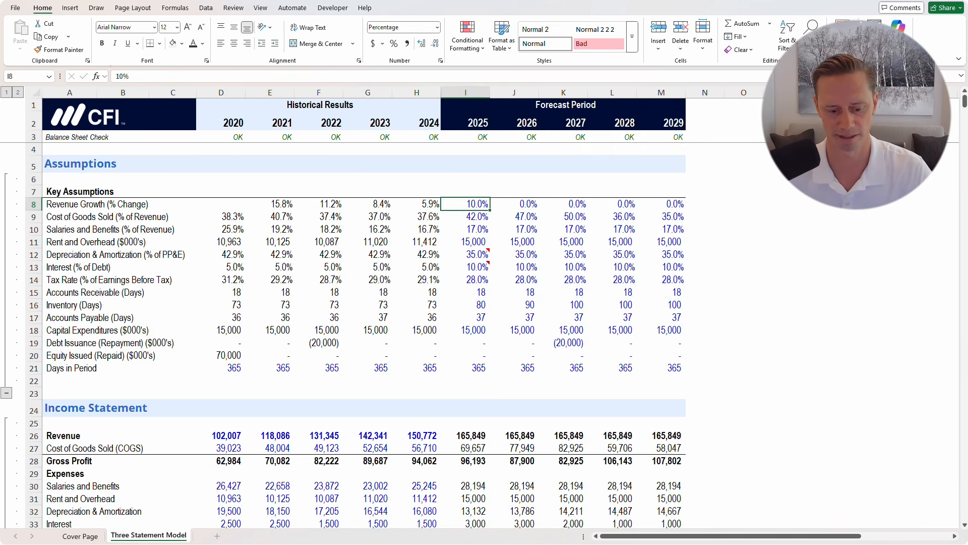
key("ctrl+shift+Right")
key("ctrl+r")
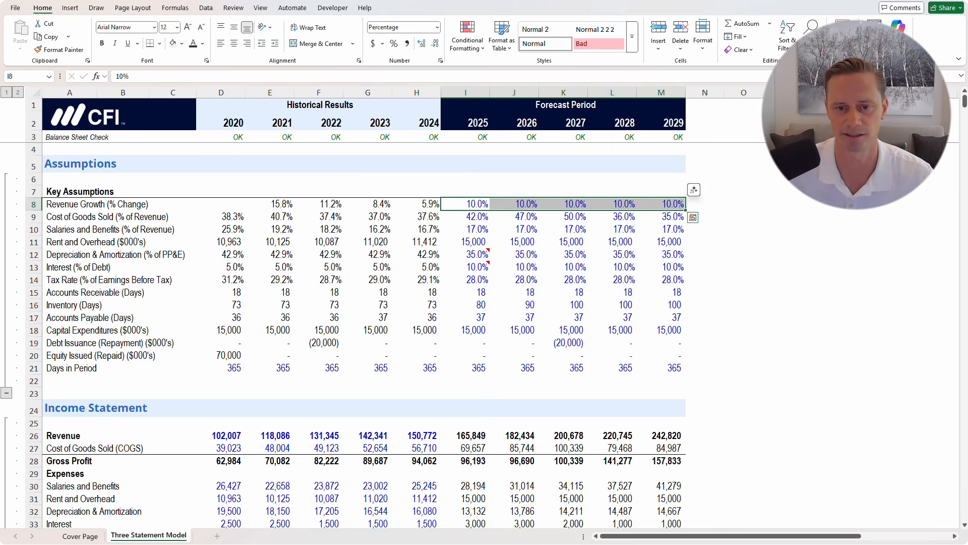
key("Down")
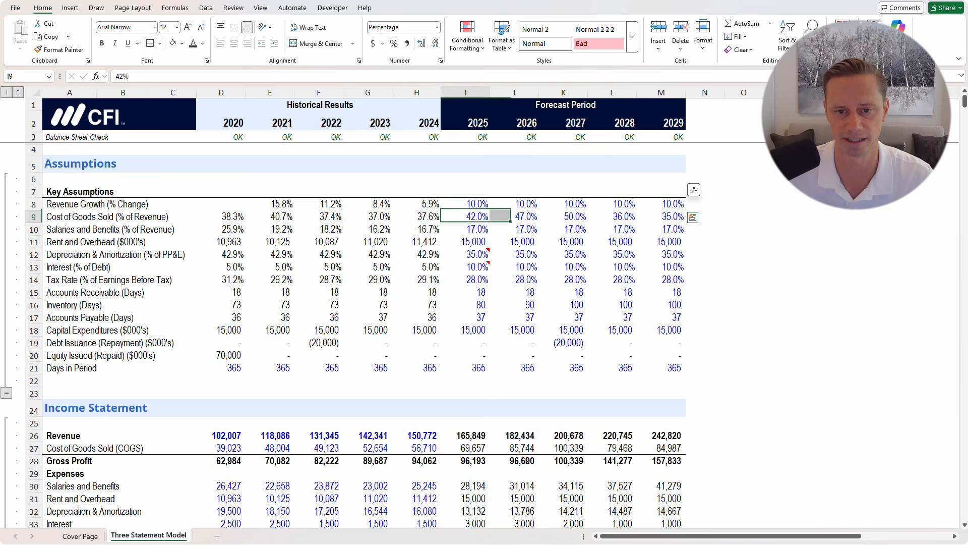
key("Up")
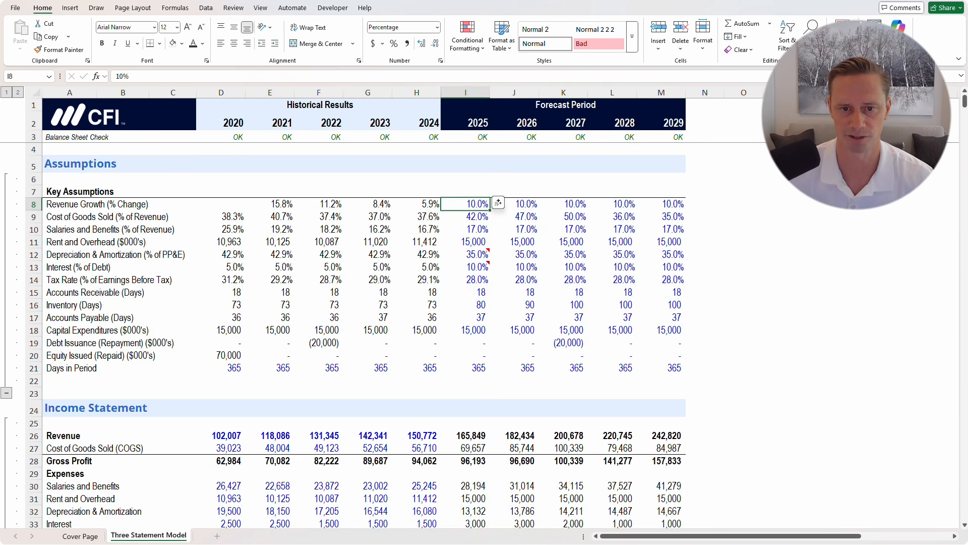
type("0")
key("ctrl+Return")
key("shift+Right")
key("shift+Right")
key("shift+Right")
key("shift+Right")
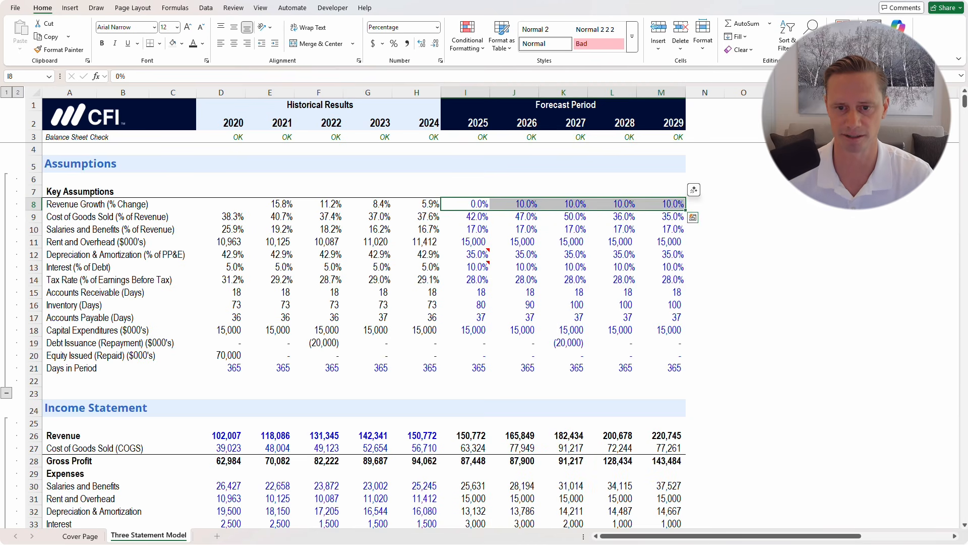
key("ctrl+r")
Set cost of goods sold to 60% of revenue for 2025 through 2029
key("Down")
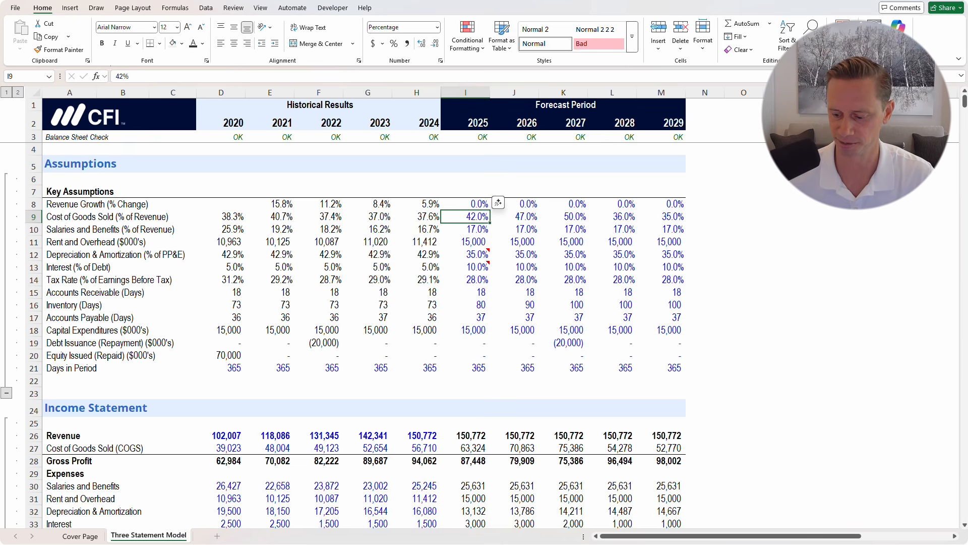
type("60")
key("ctrl+Return")
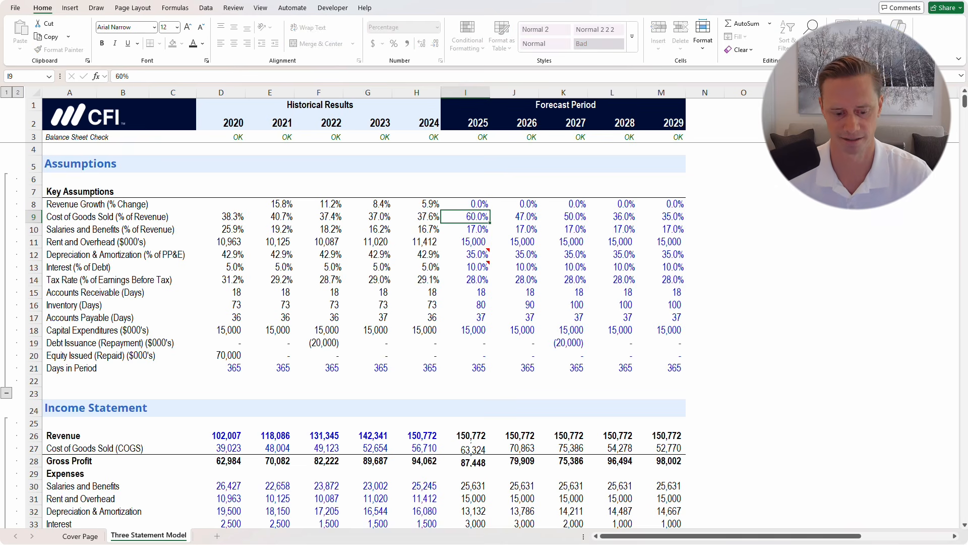
key("shift+Right")
key("shift+Right")
key("shift+Right")
key("shift+Right")
key("ctrl+r")
scroll(353, 333, "down", 7)
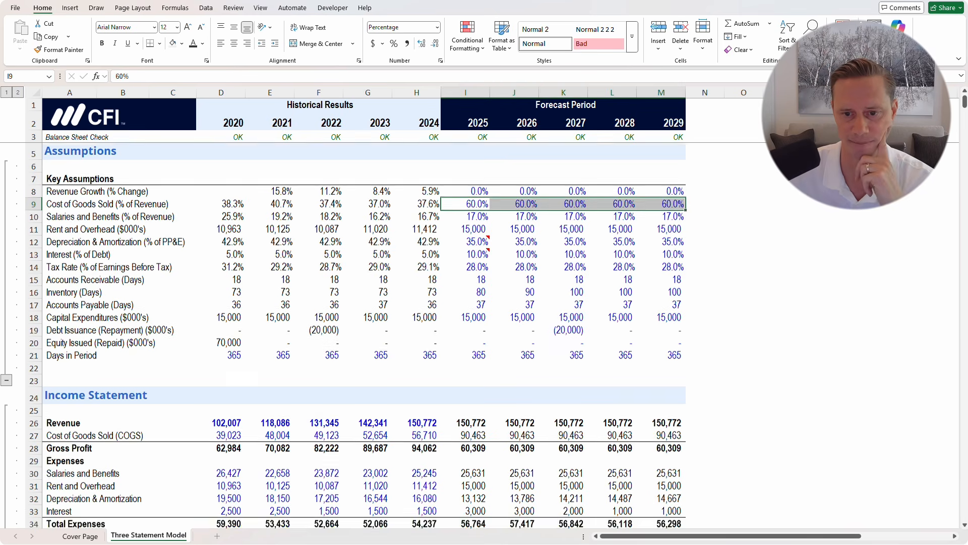
scroll(353, 333, "up", 7)
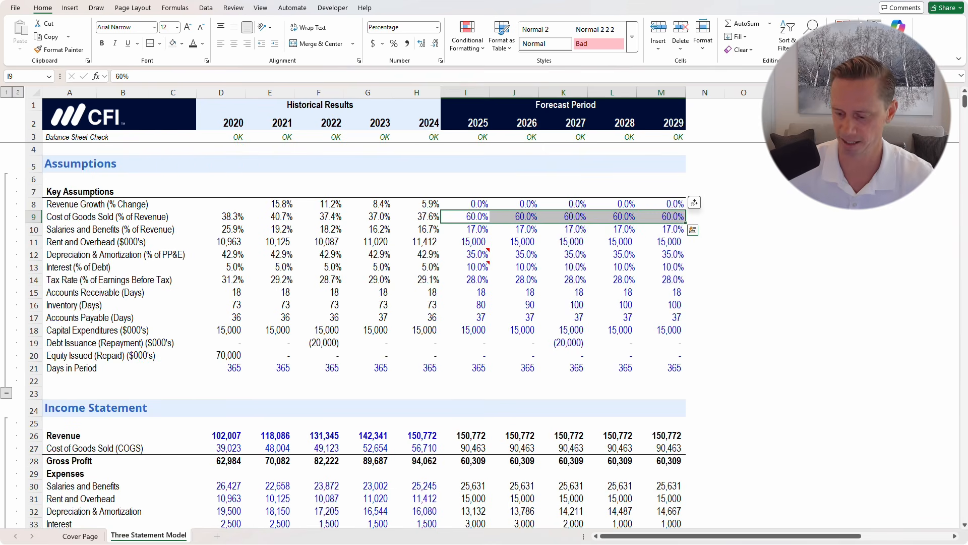
Set 2025 salaries and benefits to 25% and select the row through 2029
key("Down")
type("25")
key("ctrl+Return")
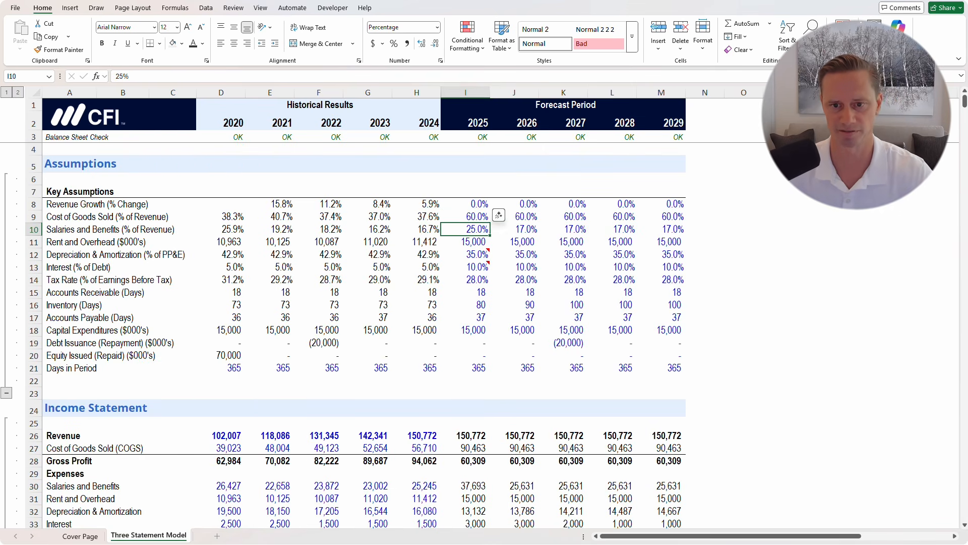
key("ctrl+shift+Right")
scroll(353, 333, "down", 6)
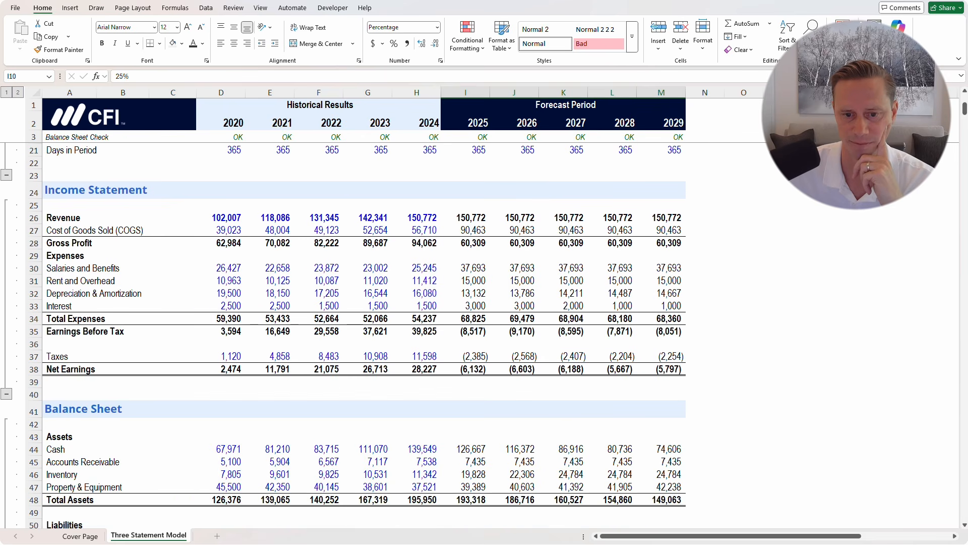
left_click_drag(466, 369, 661, 370)
scroll(353, 333, "down", 10)
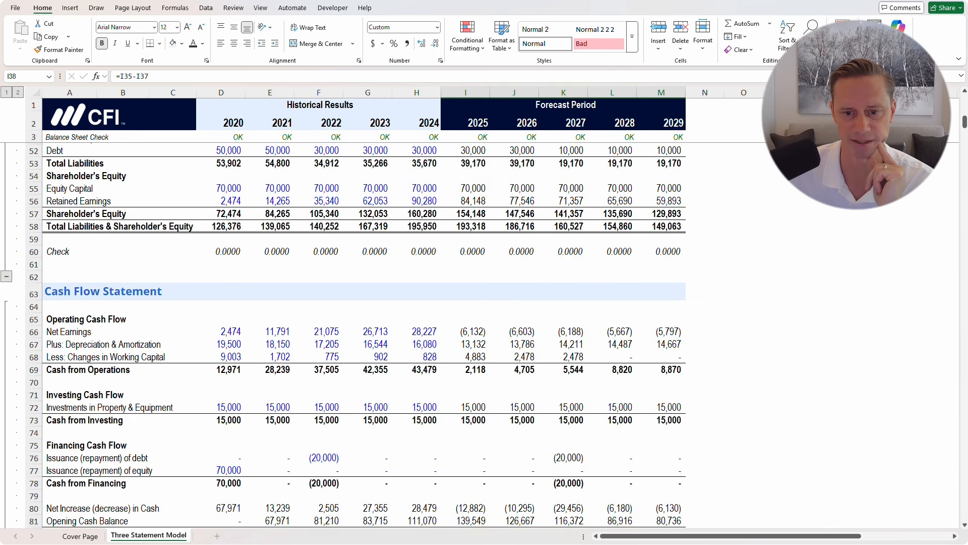
left_click_drag(466, 331, 661, 331)
left_click_drag(465, 344, 661, 345)
left_click_drag(466, 369, 661, 369)
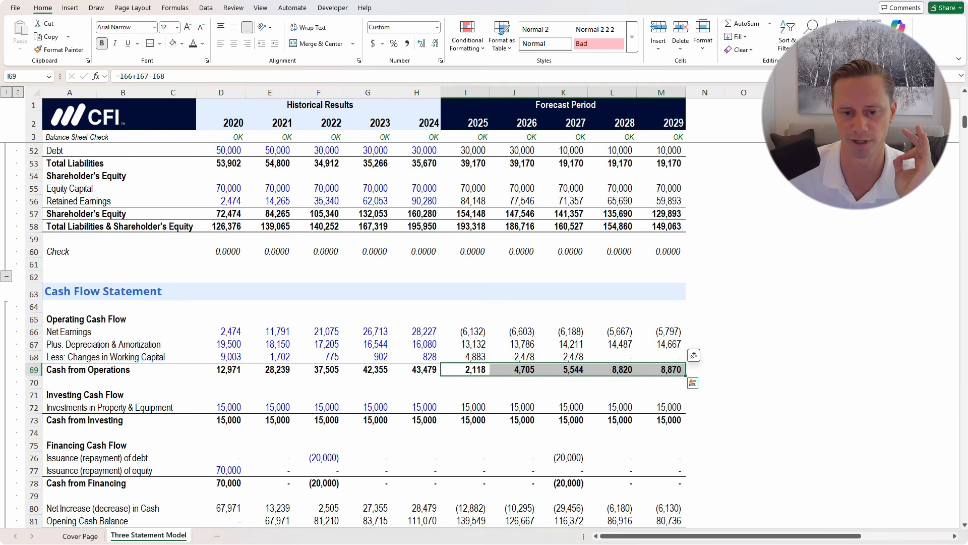
left_click(465, 407)
left_click(466, 369)
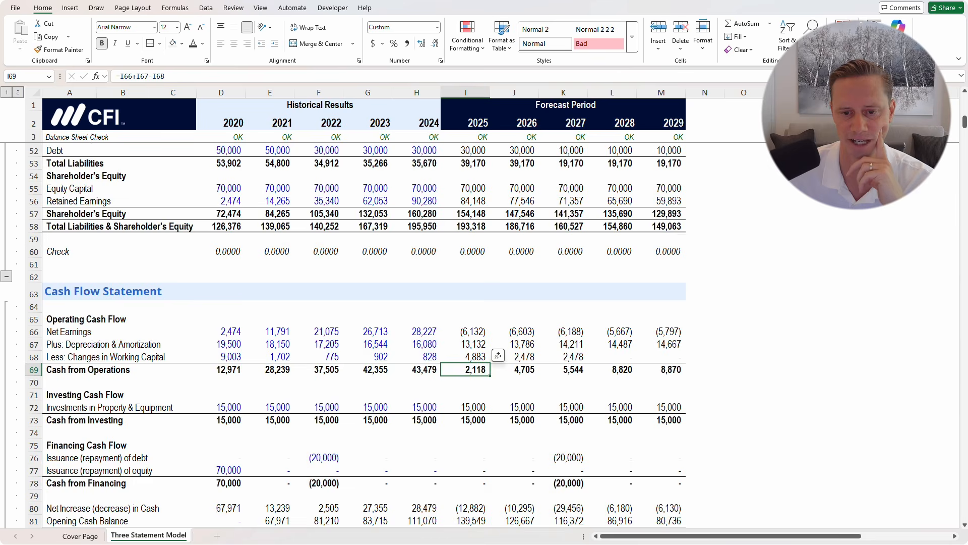
scroll(353, 333, "down", 6)
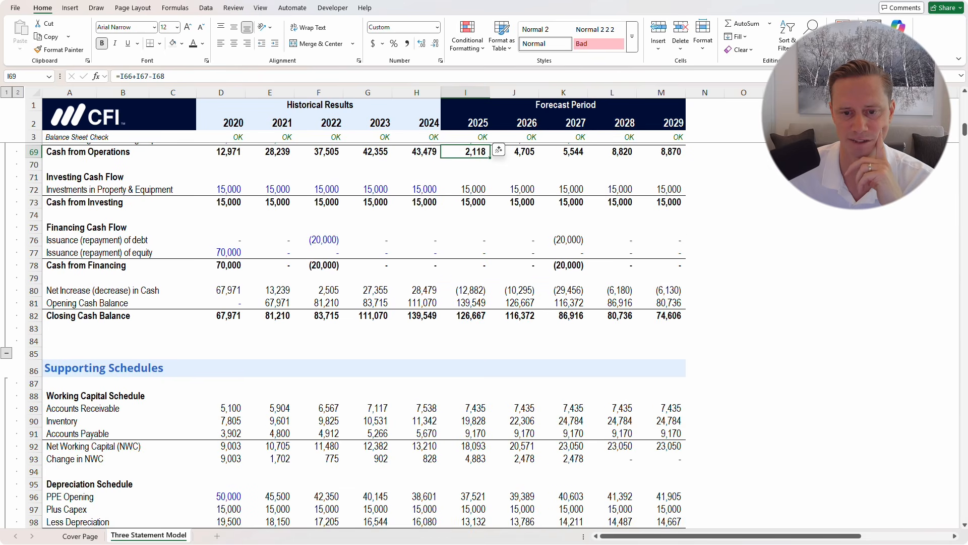
left_click_drag(465, 315, 661, 316)
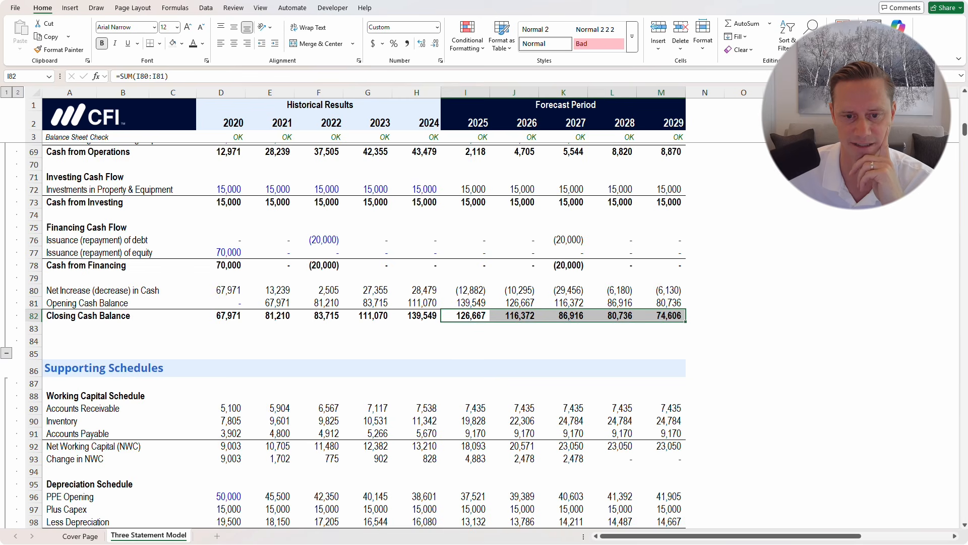
scroll(353, 332, "down", 12)
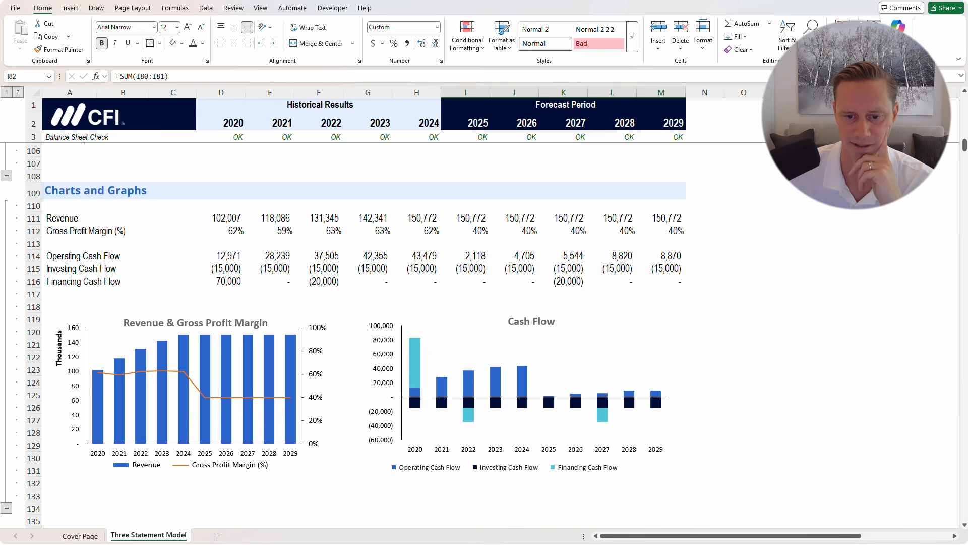
scroll(626, 433, "up", 14)
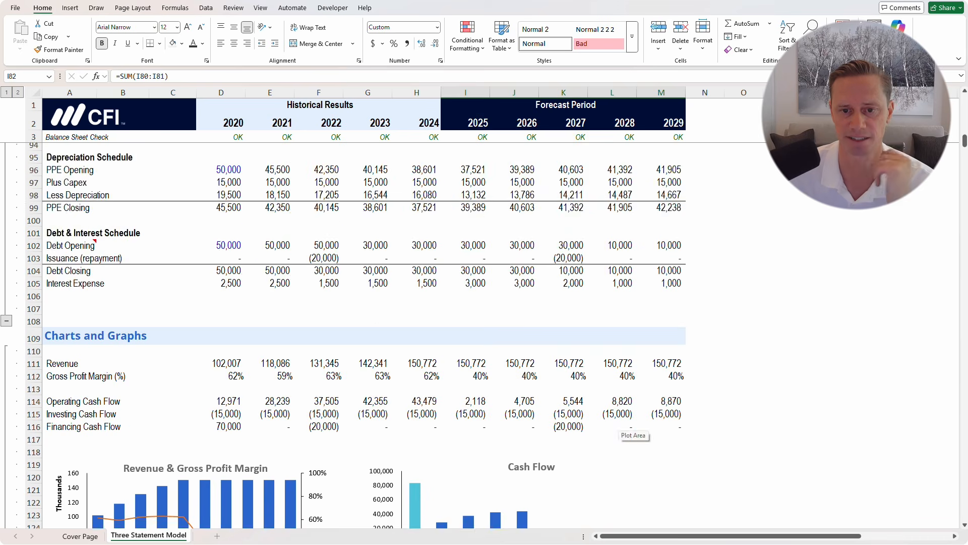
scroll(351, 334, "up", 18)
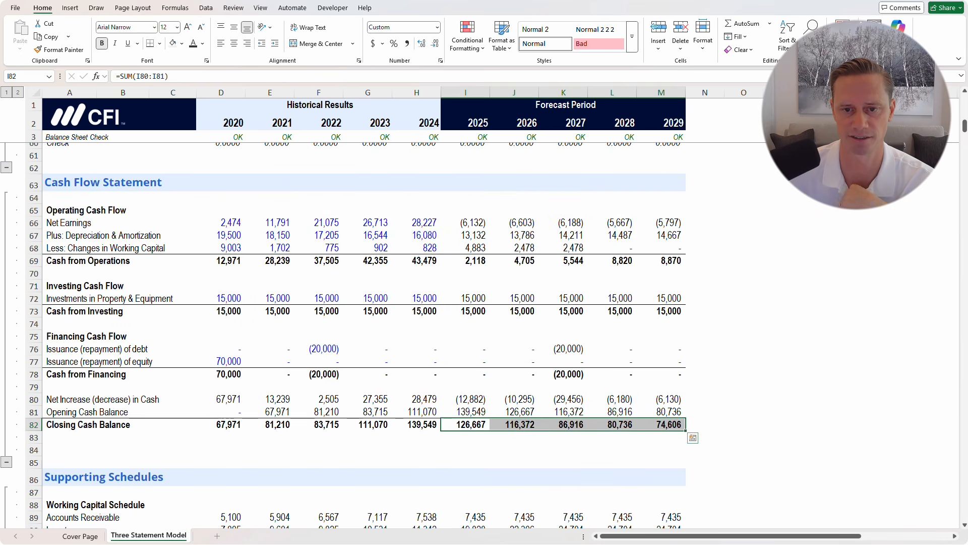
scroll(351, 335, "up", 2)
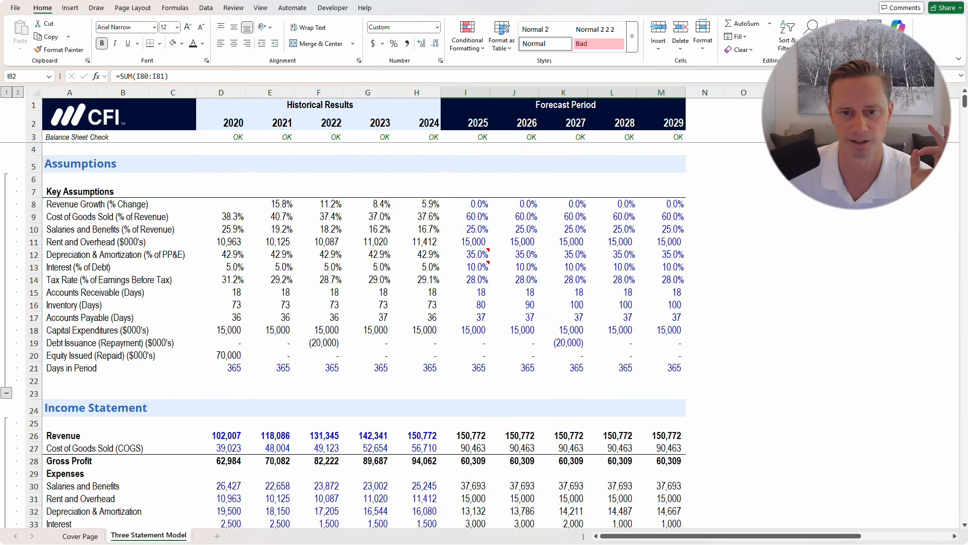
left_click_drag(474, 203, 671, 368)
left_click(662, 355)
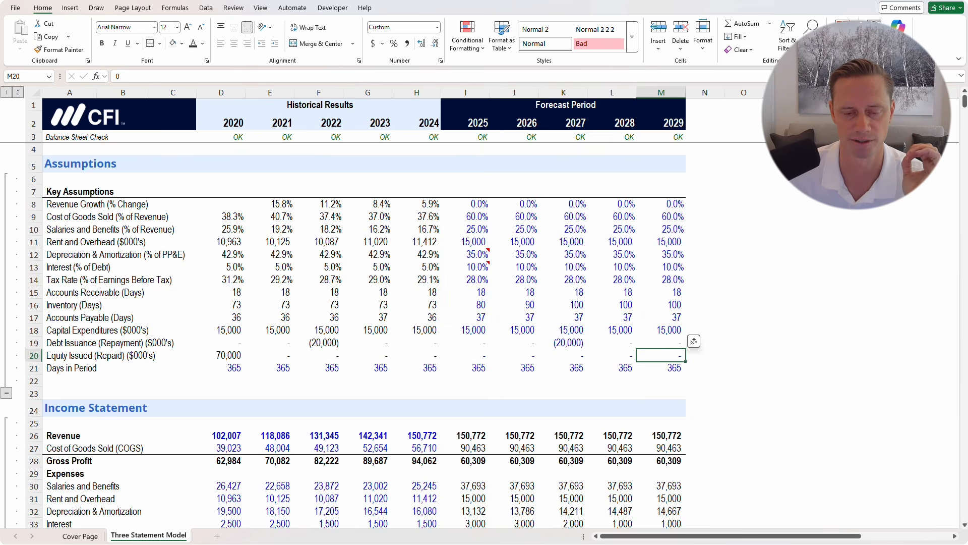
left_click(466, 205)
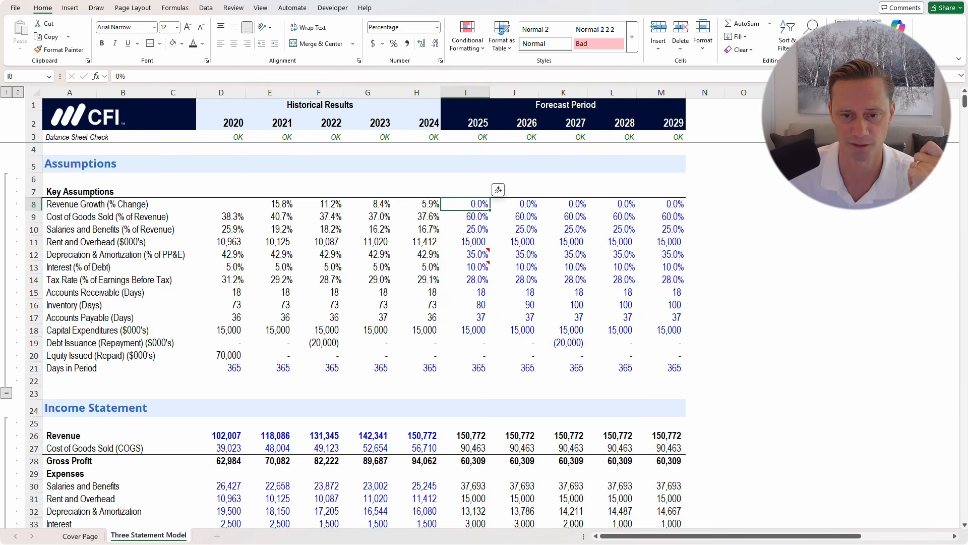